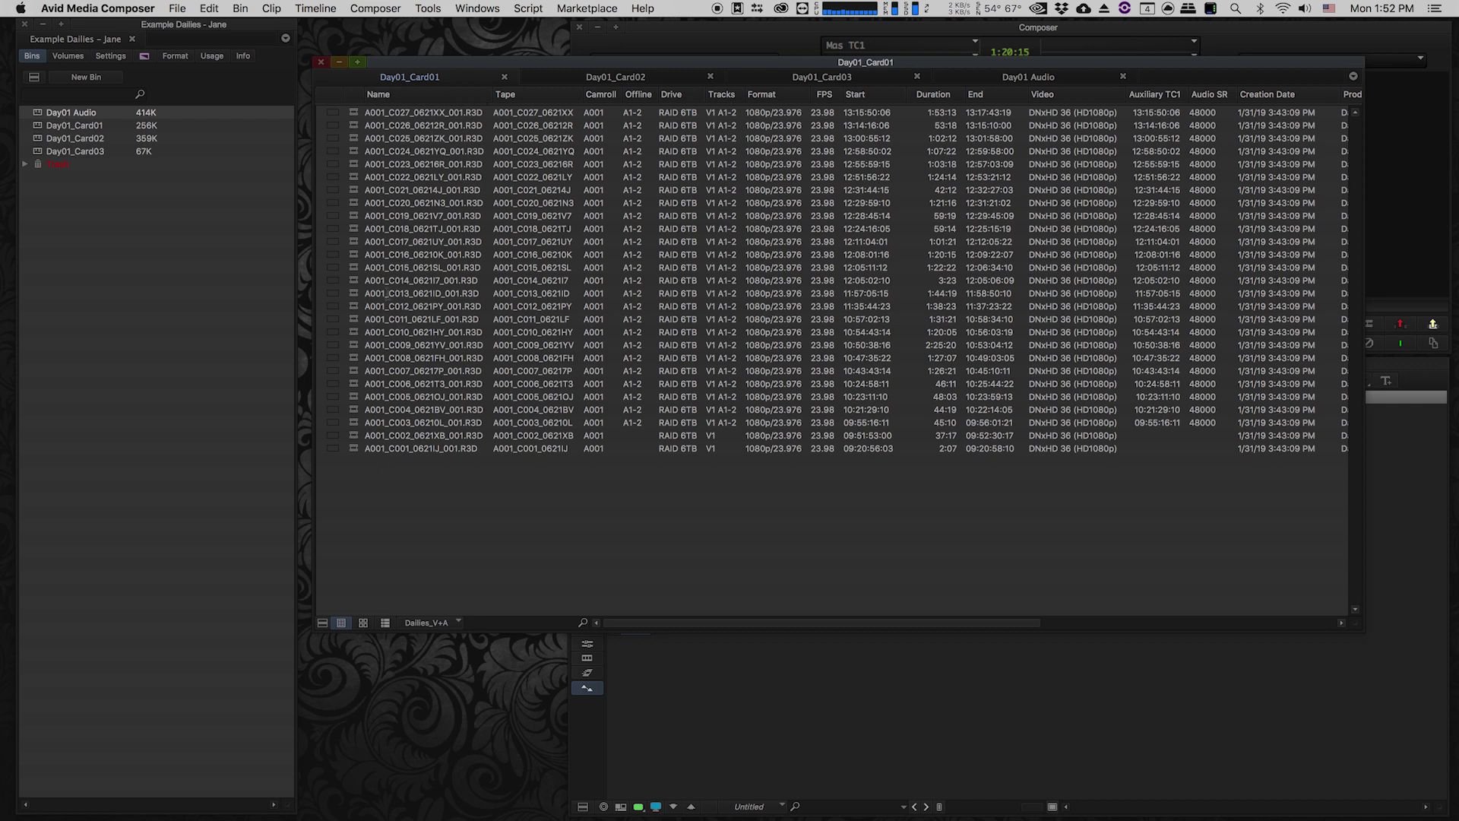
Step: Review the clip list in the Day01 Audio bin and return to the Day01_Card01 bin
{"action": "left_click", "coordinate": [1001, 76]}
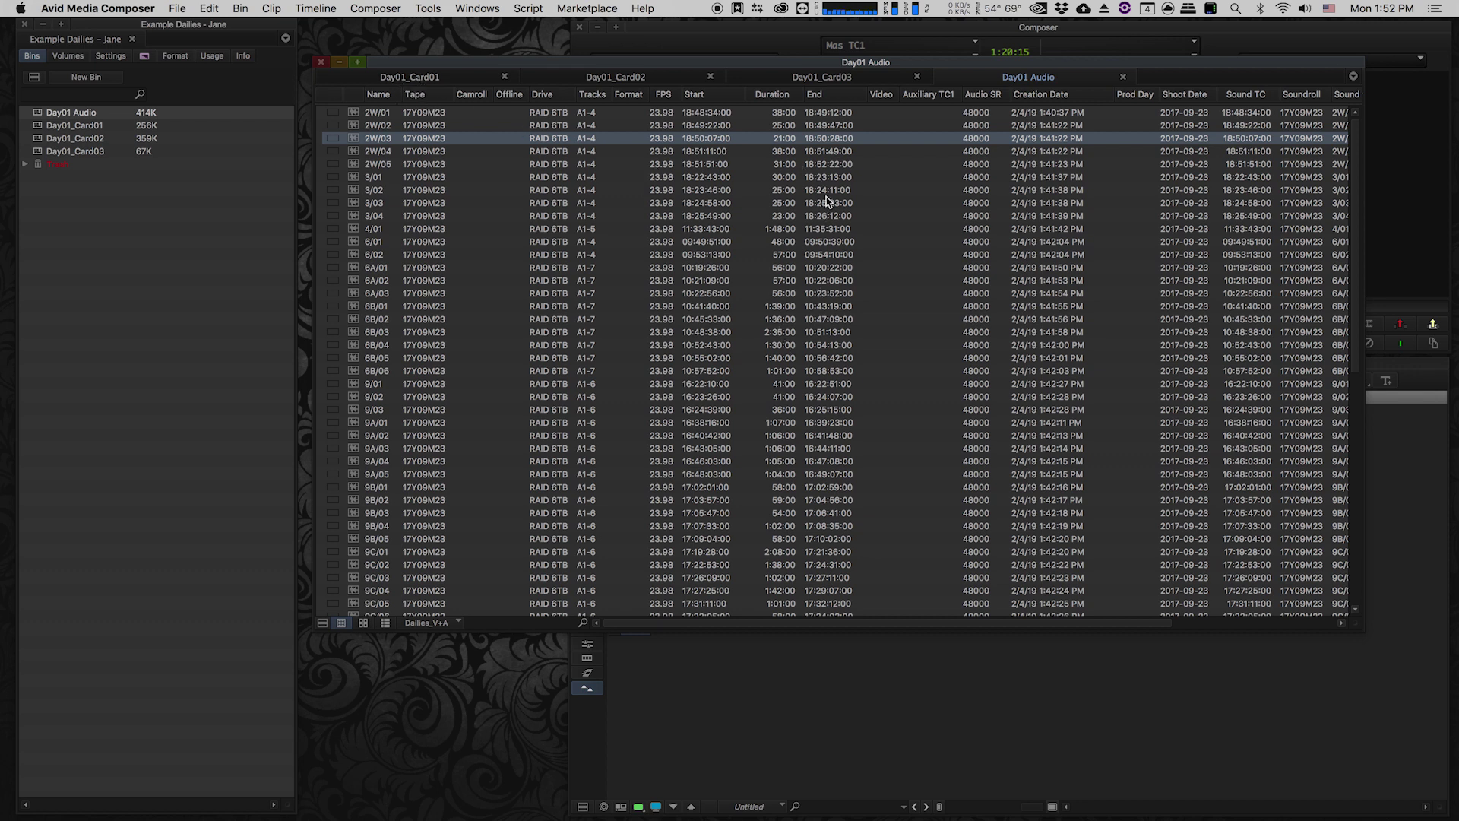
{"action": "scroll", "coordinate": [824, 418], "scroll_direction": "down", "scroll_amount": 6}
{"action": "scroll", "coordinate": [824, 456], "scroll_direction": "down", "scroll_amount": 2}
{"action": "left_click", "coordinate": [424, 79]}
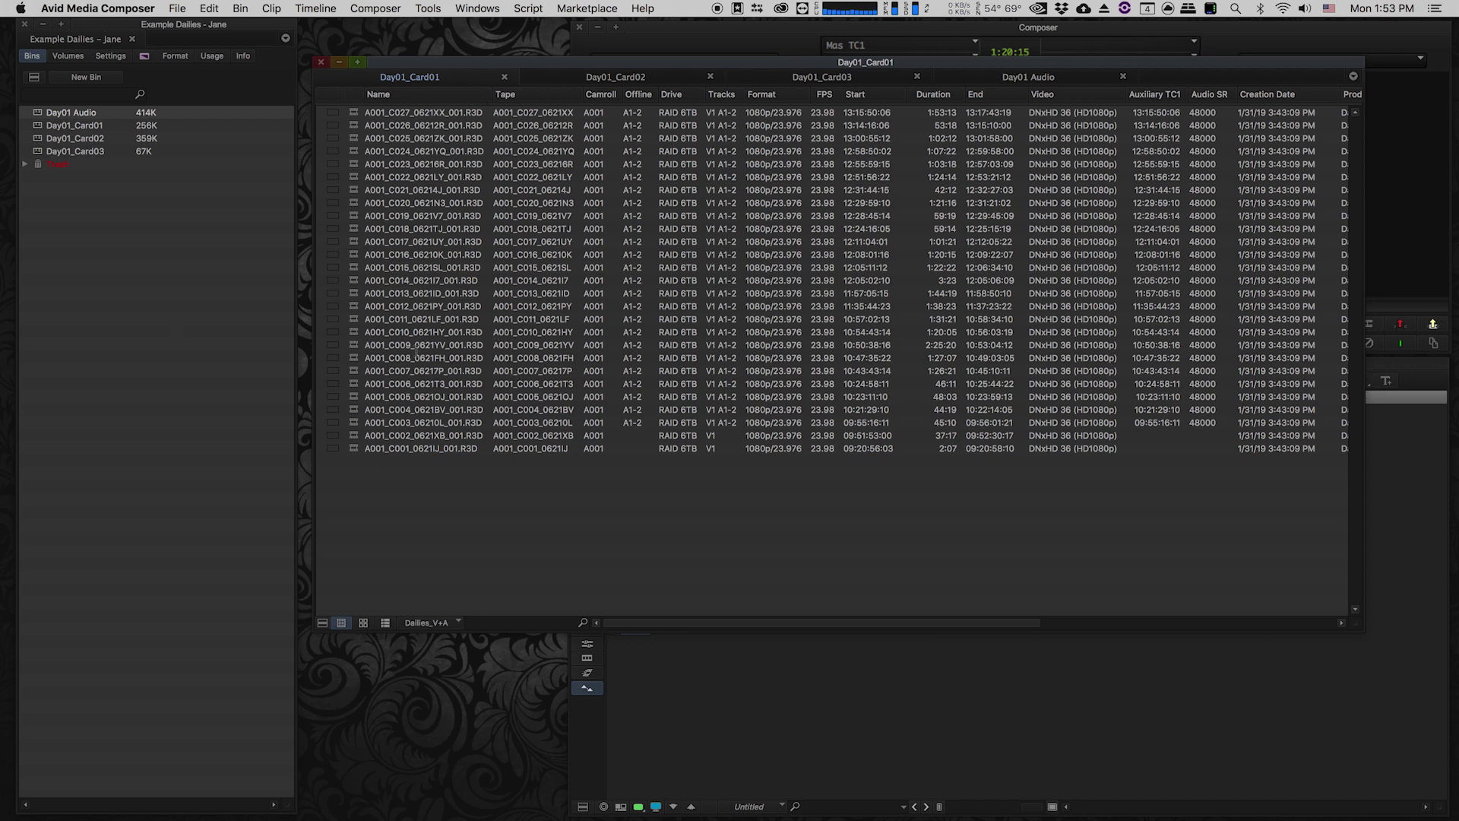
Step: Save the project settings and create a new bin named Sync
{"action": "left_click", "coordinate": [174, 322]}
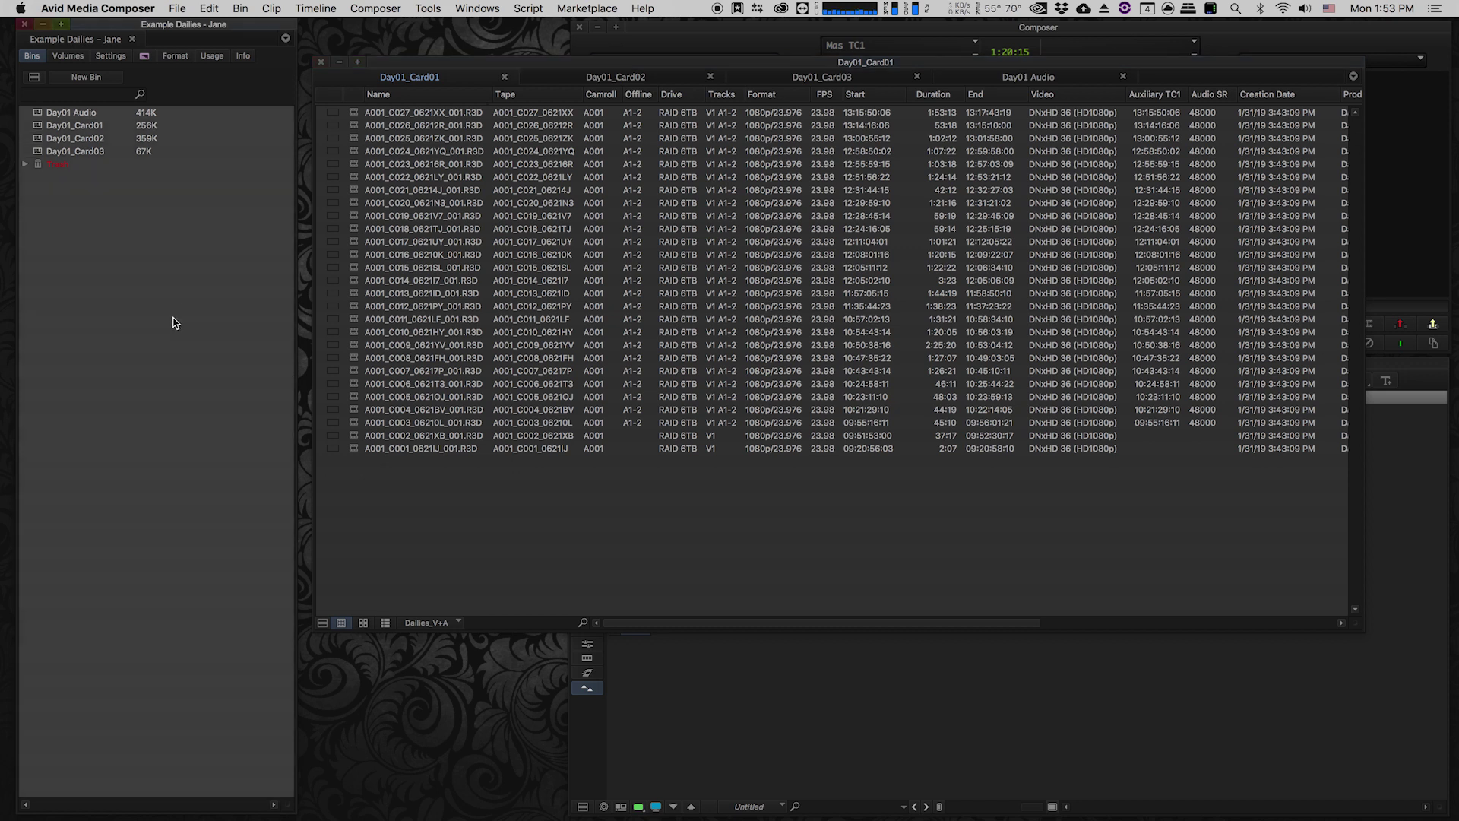
{"action": "key", "text": "super+s"}
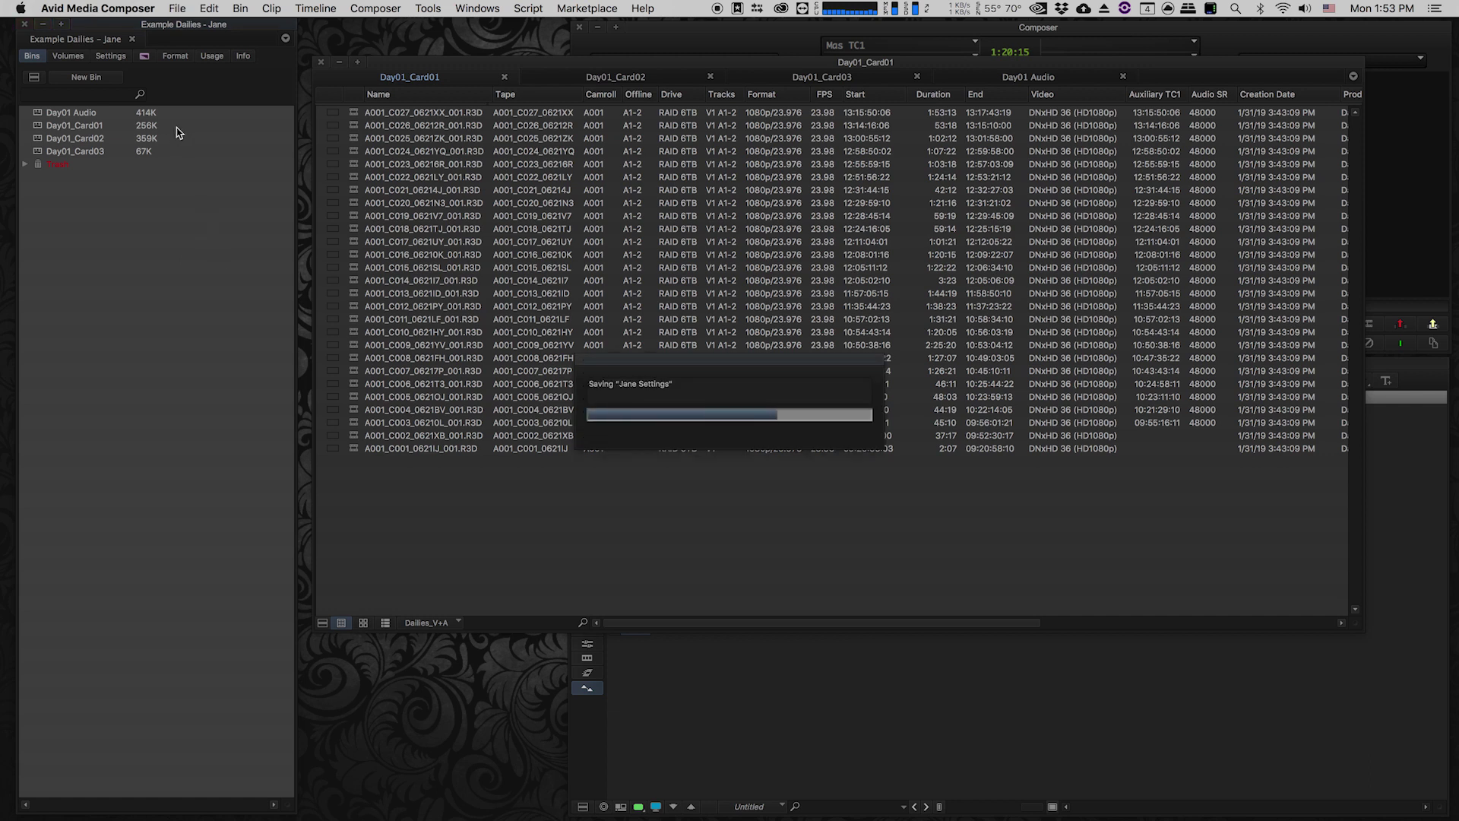
{"action": "left_click", "coordinate": [98, 80]}
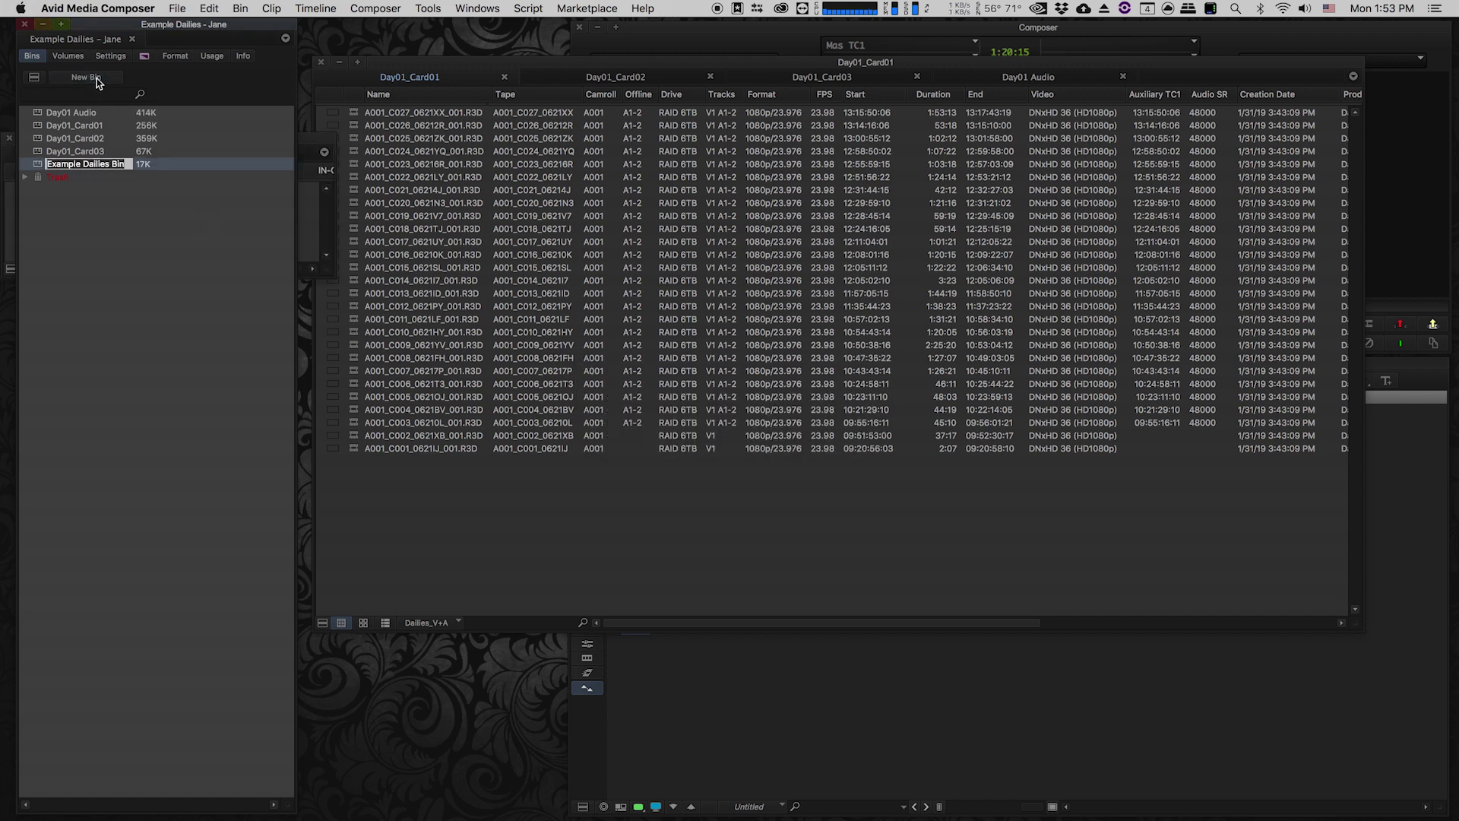
{"action": "type", "text": "Sync"}
{"action": "key", "text": "Return"}
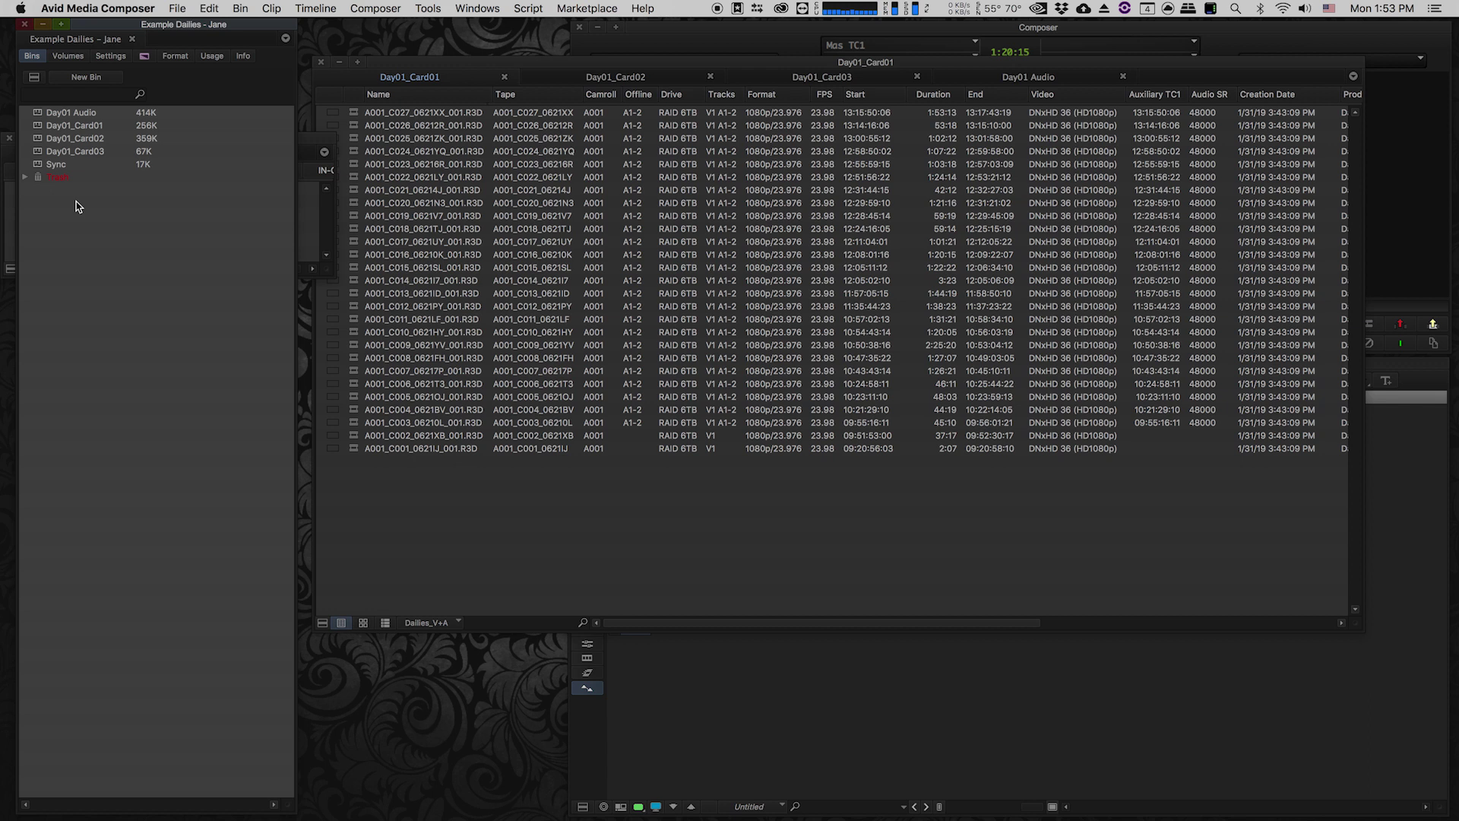
Step: Enlarge the Sync bin window and place it beside the Day01_Card01 clip list, below the project's bin list
{"action": "left_click", "coordinate": [303, 227]}
{"action": "left_click_drag", "start_coordinate": [221, 137], "coordinate": [312, 300]}
{"action": "left_click_drag", "start_coordinate": [431, 444], "coordinate": [463, 751]}
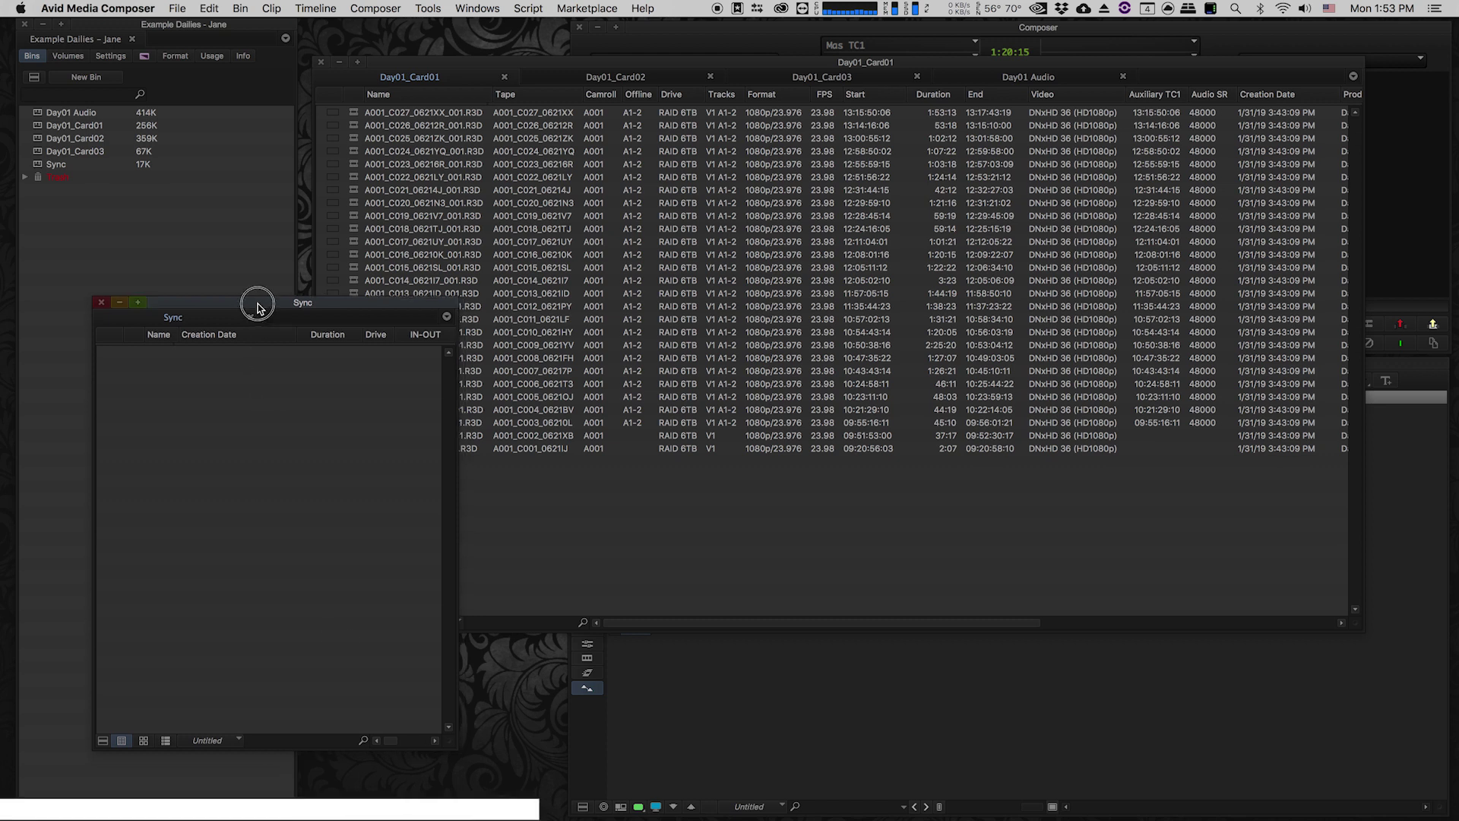
{"action": "left_click_drag", "start_coordinate": [254, 303], "coordinate": [199, 270]}
Step: Move all camera clips from the Day01_Card01 bin into the Sync bin and save the Sync bin
{"action": "left_click", "coordinate": [494, 506]}
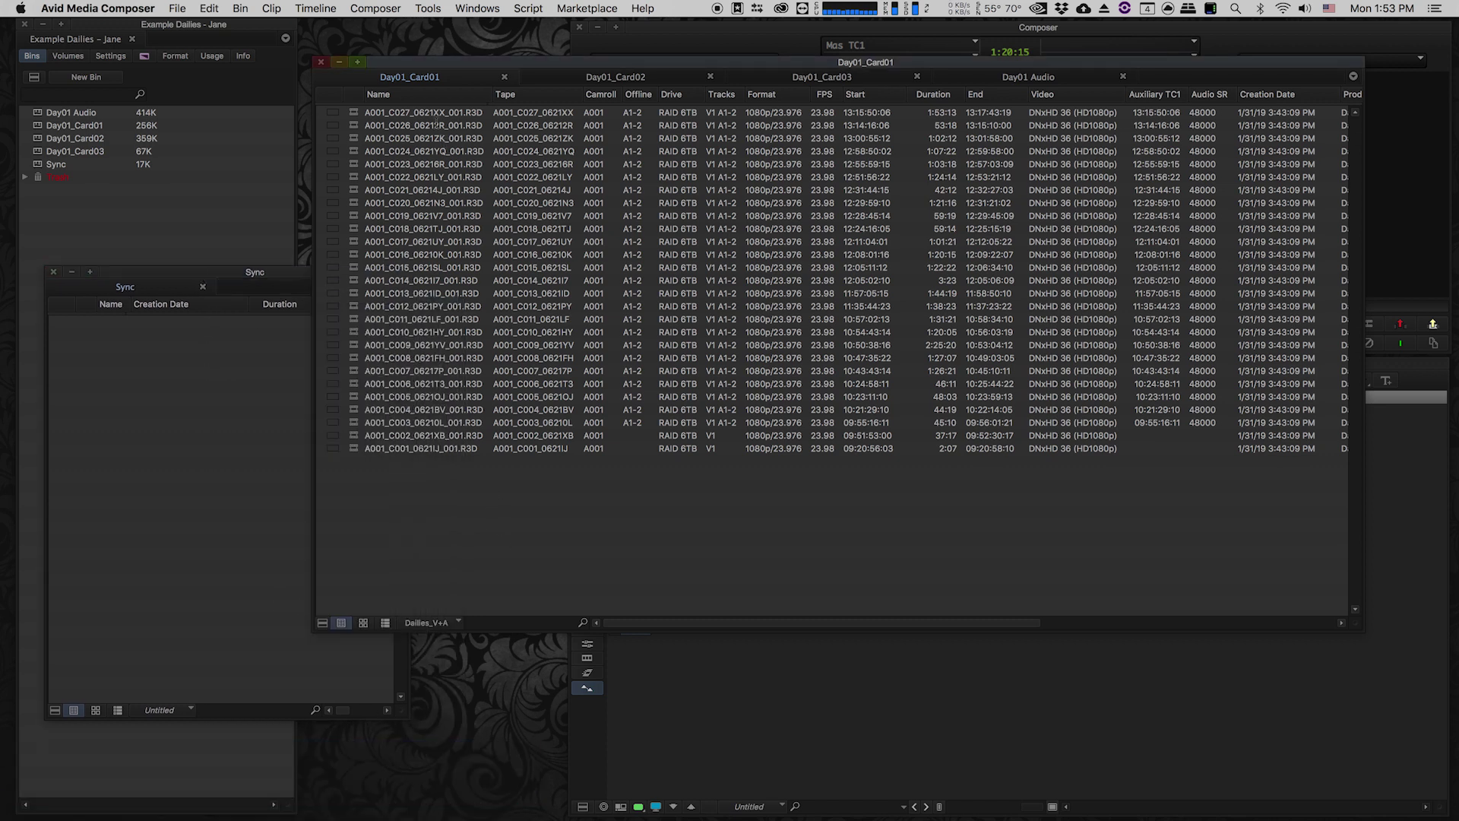
{"action": "left_click", "coordinate": [354, 129]}
{"action": "key", "text": "super+a"}
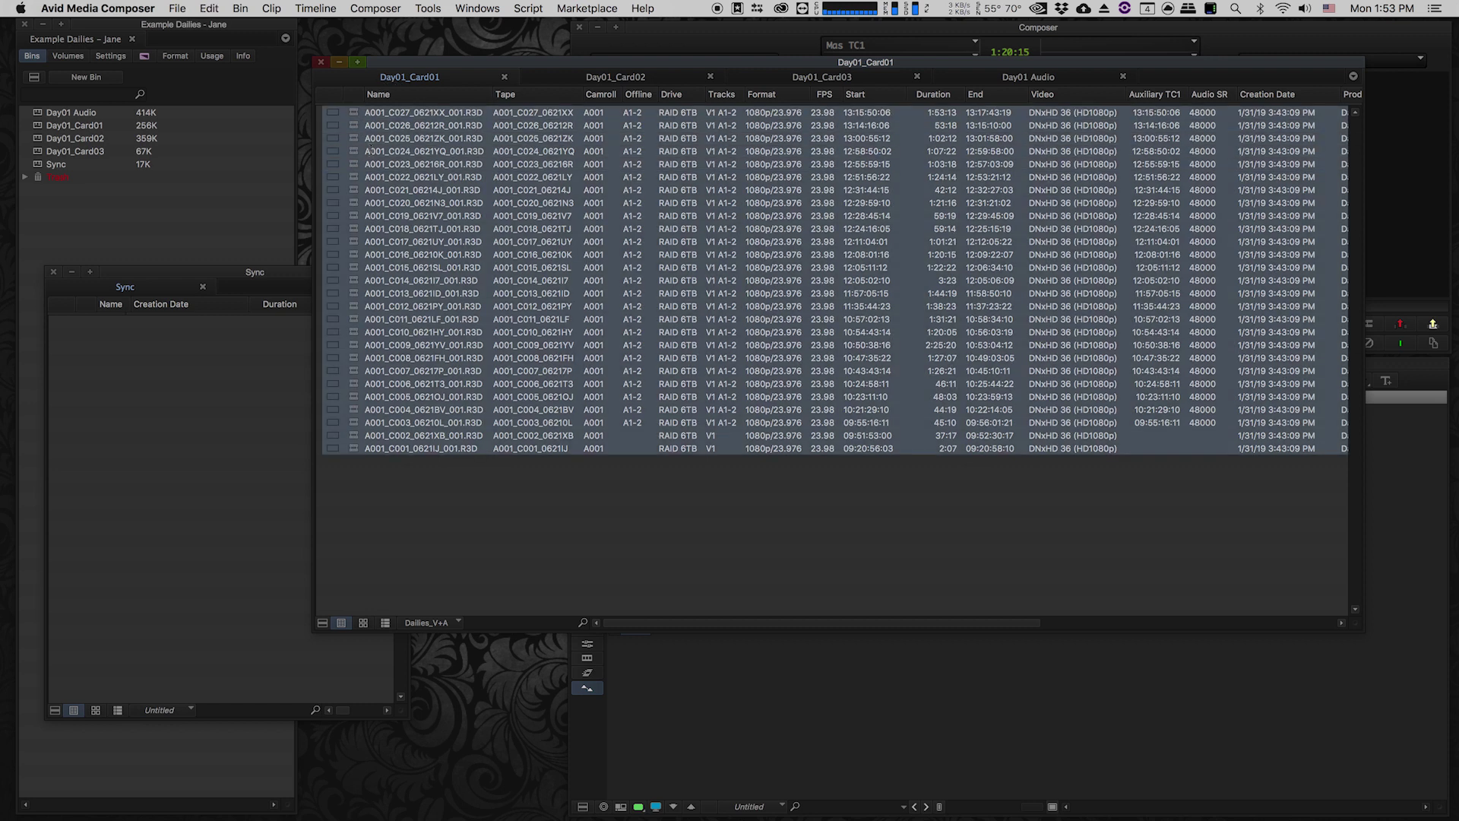
{"action": "left_click_drag", "start_coordinate": [353, 158], "coordinate": [201, 380]}
{"action": "key", "text": "super+s"}
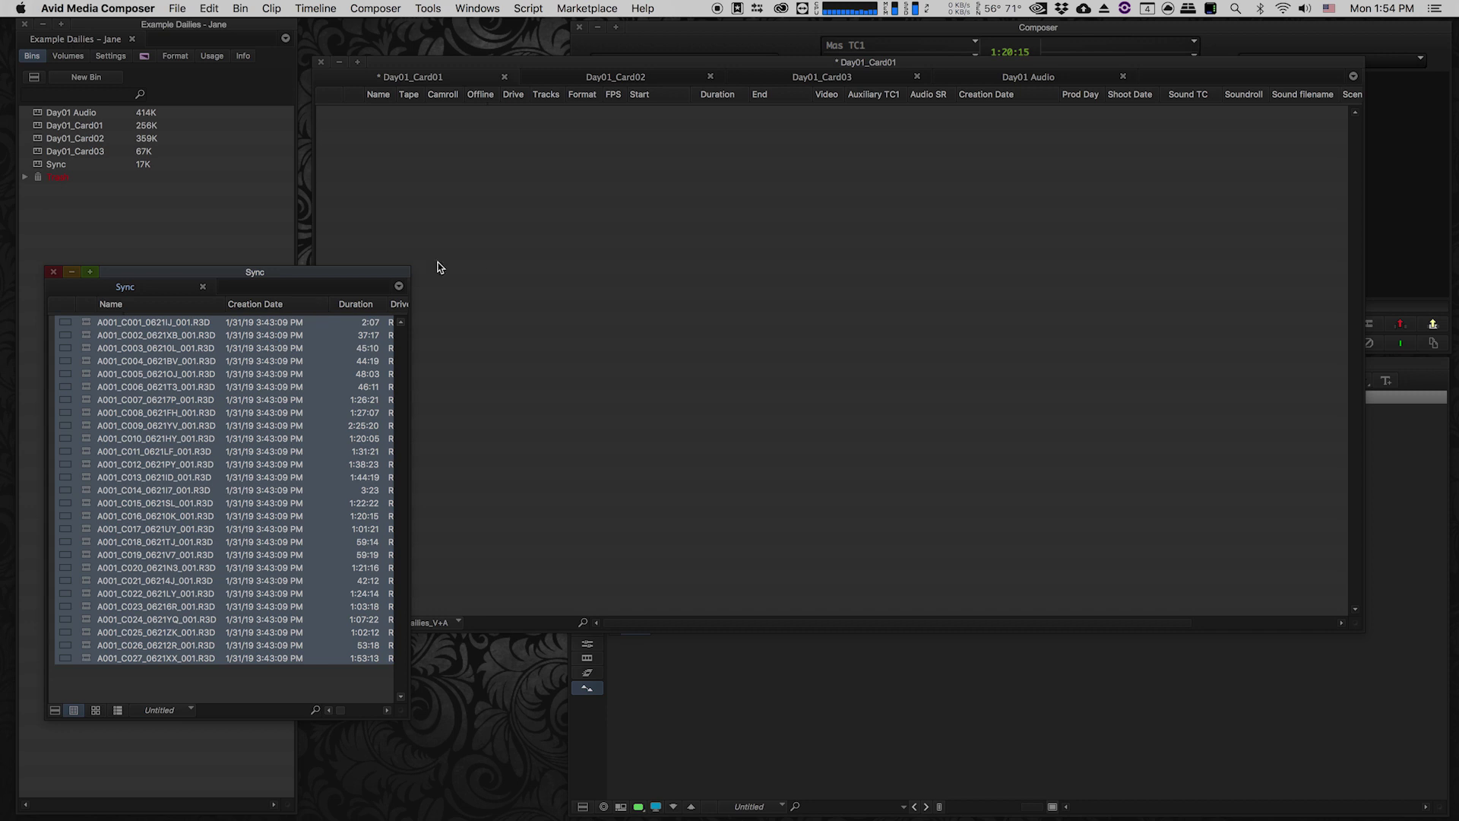
{"action": "left_click", "coordinate": [500, 260]}
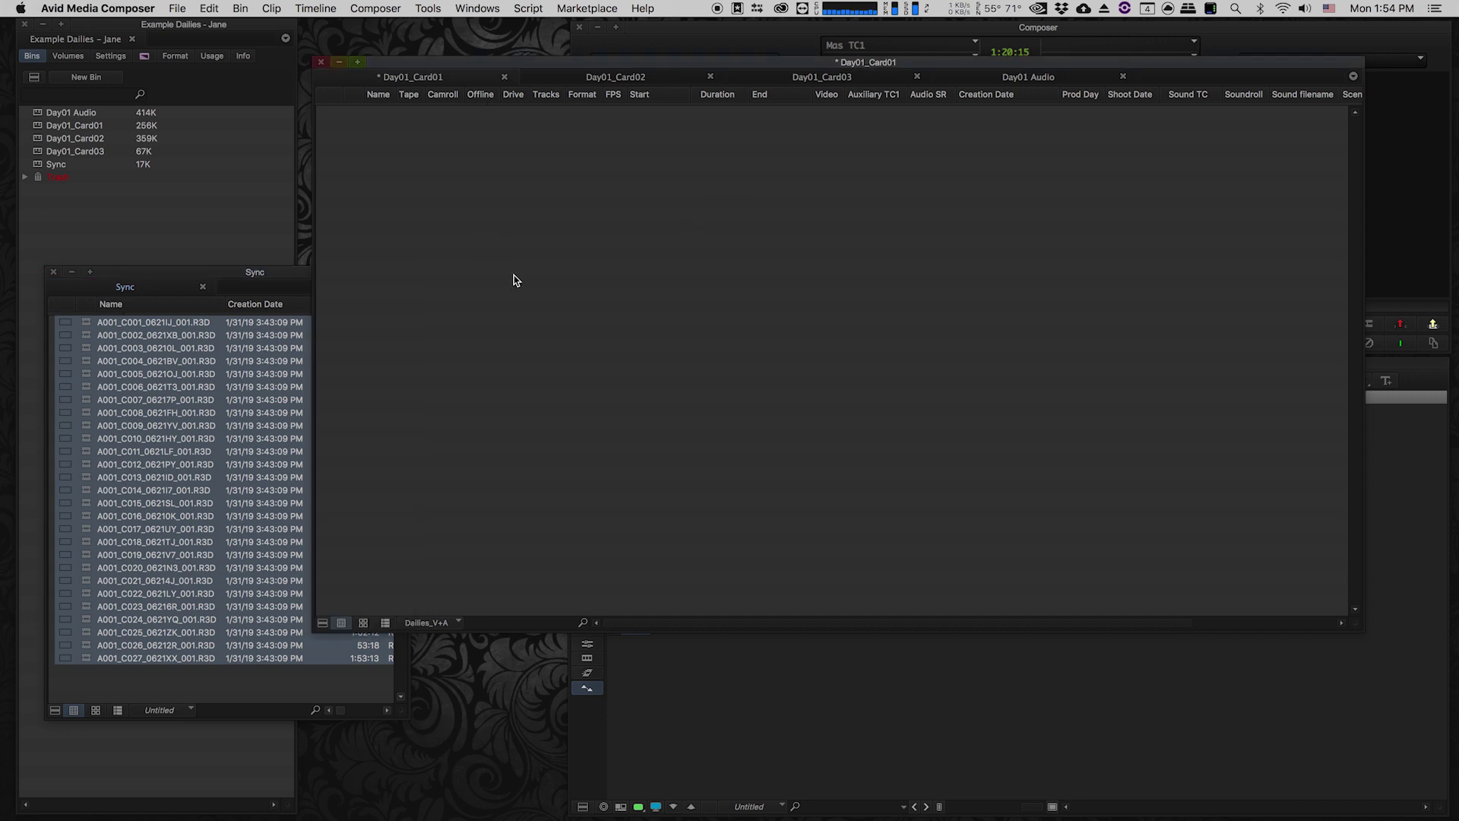
{"action": "left_click", "coordinate": [217, 679]}
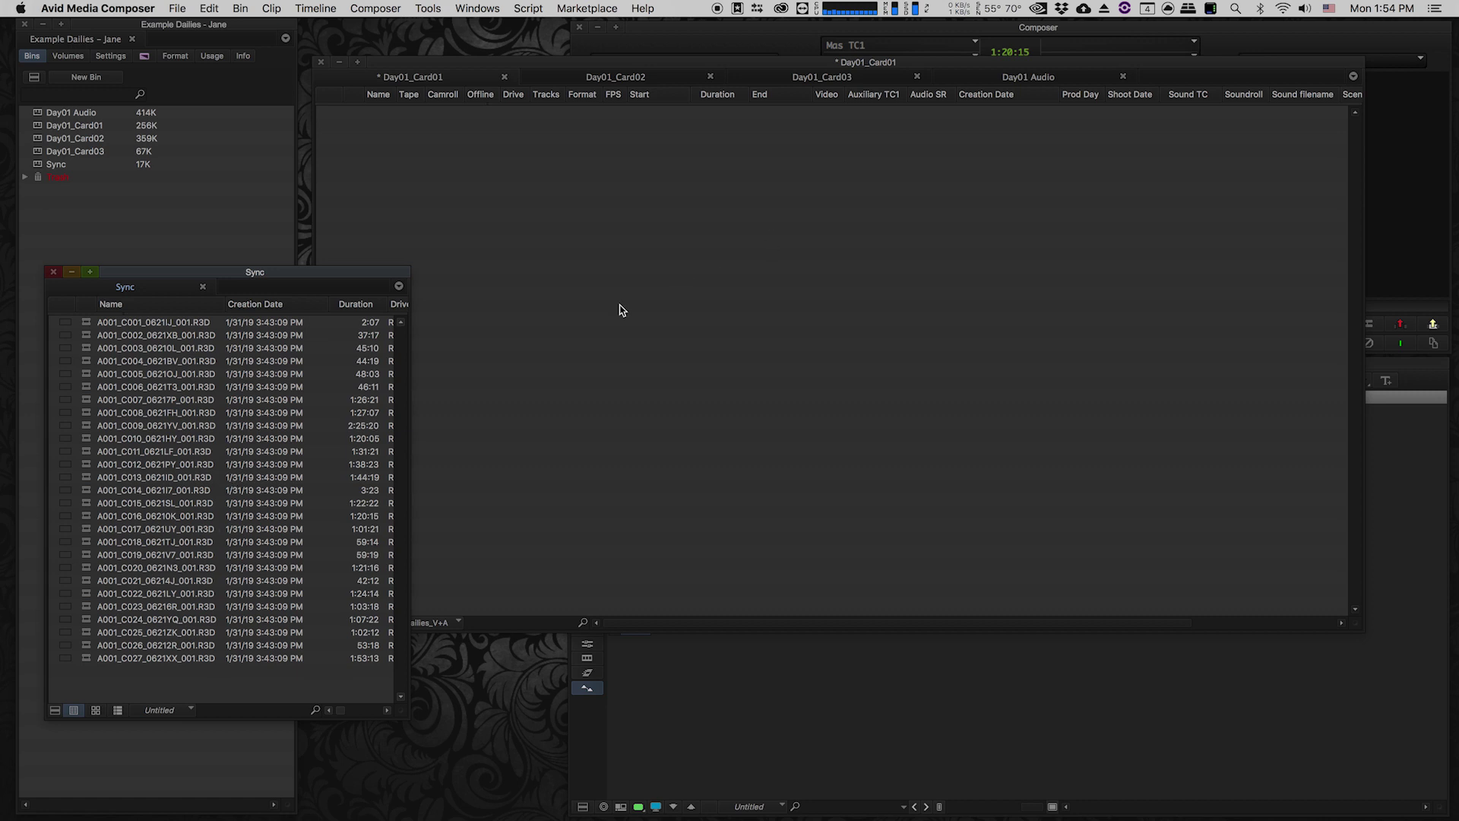
Step: Move all audio clips from the Day01 Audio bin into the Sync bin
{"action": "left_click", "coordinate": [1019, 76]}
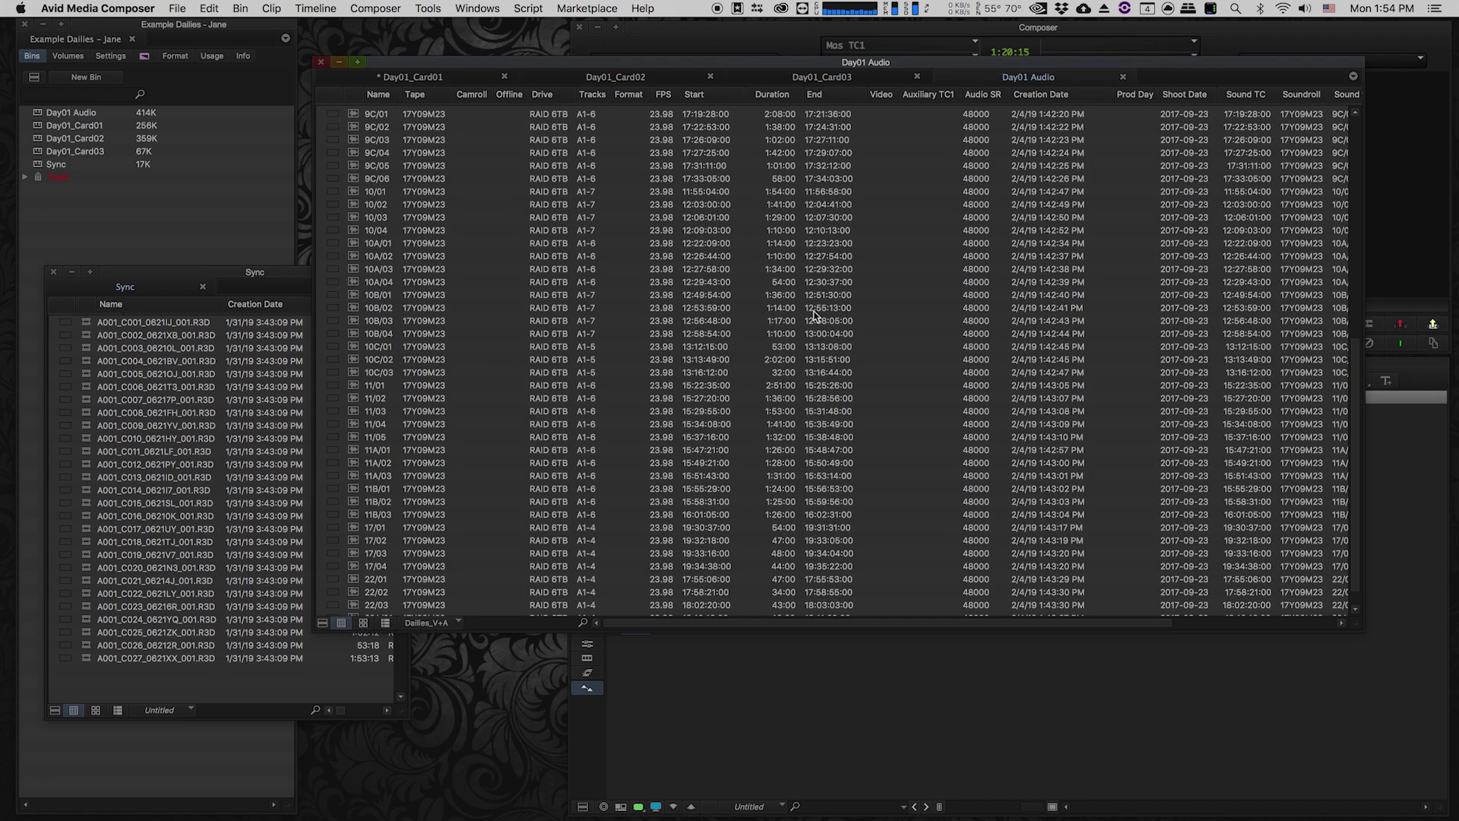
{"action": "scroll", "coordinate": [494, 186], "scroll_direction": "up", "scroll_amount": 5}
{"action": "scroll", "coordinate": [483, 410], "scroll_direction": "up", "scroll_amount": 8}
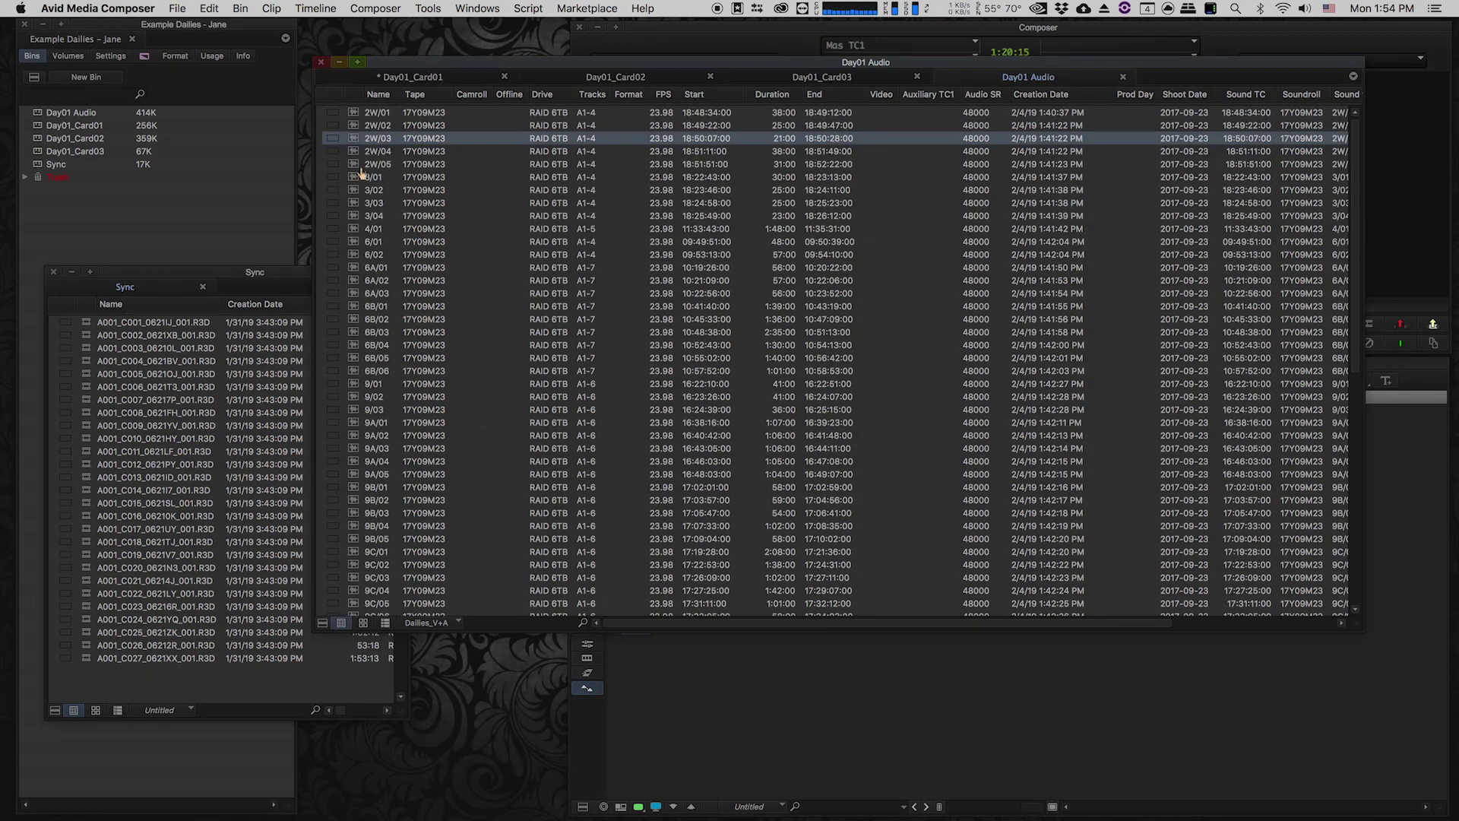
{"action": "left_click", "coordinate": [357, 116]}
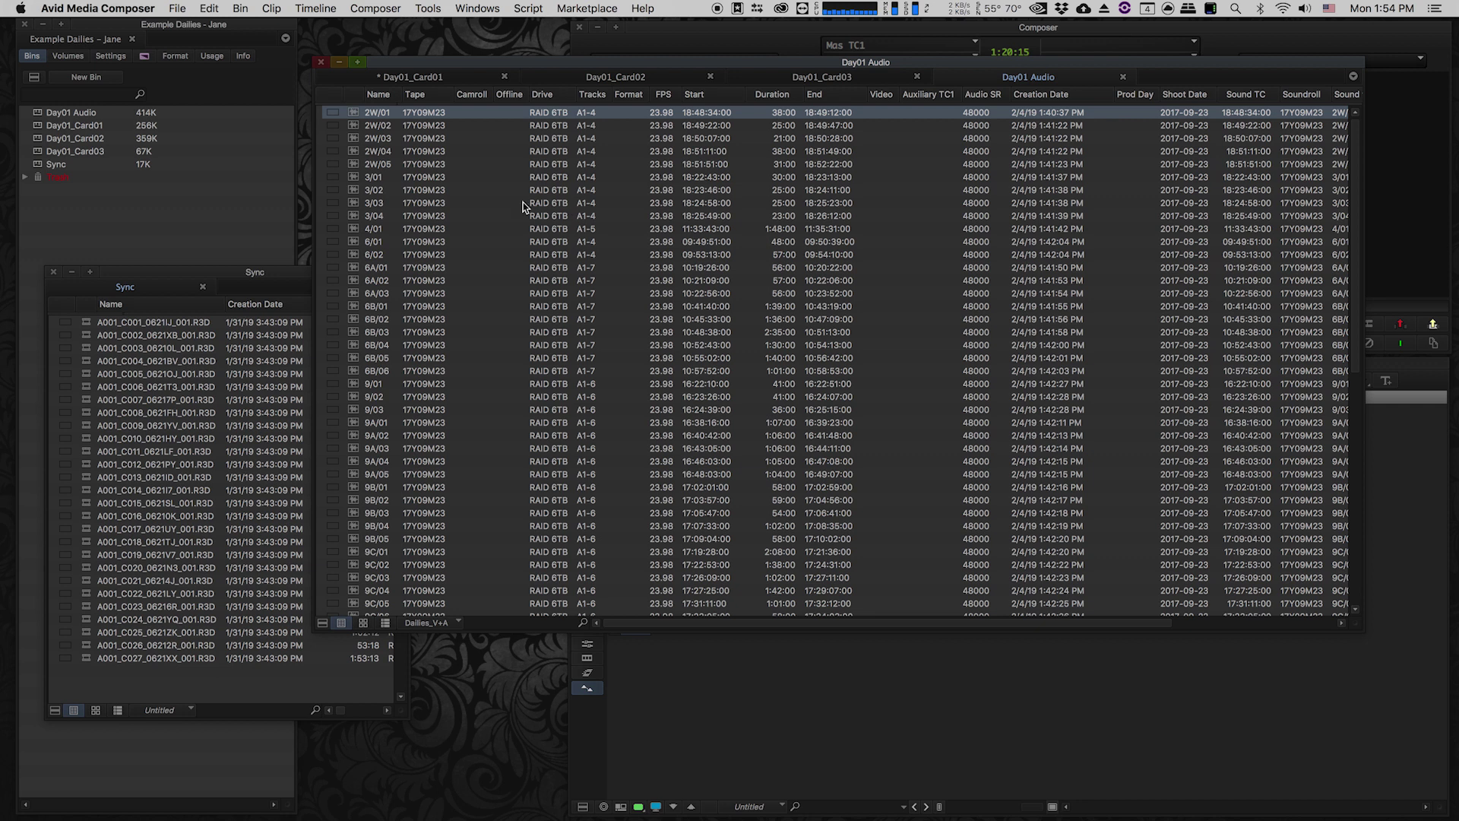
{"action": "left_click", "coordinate": [352, 167]}
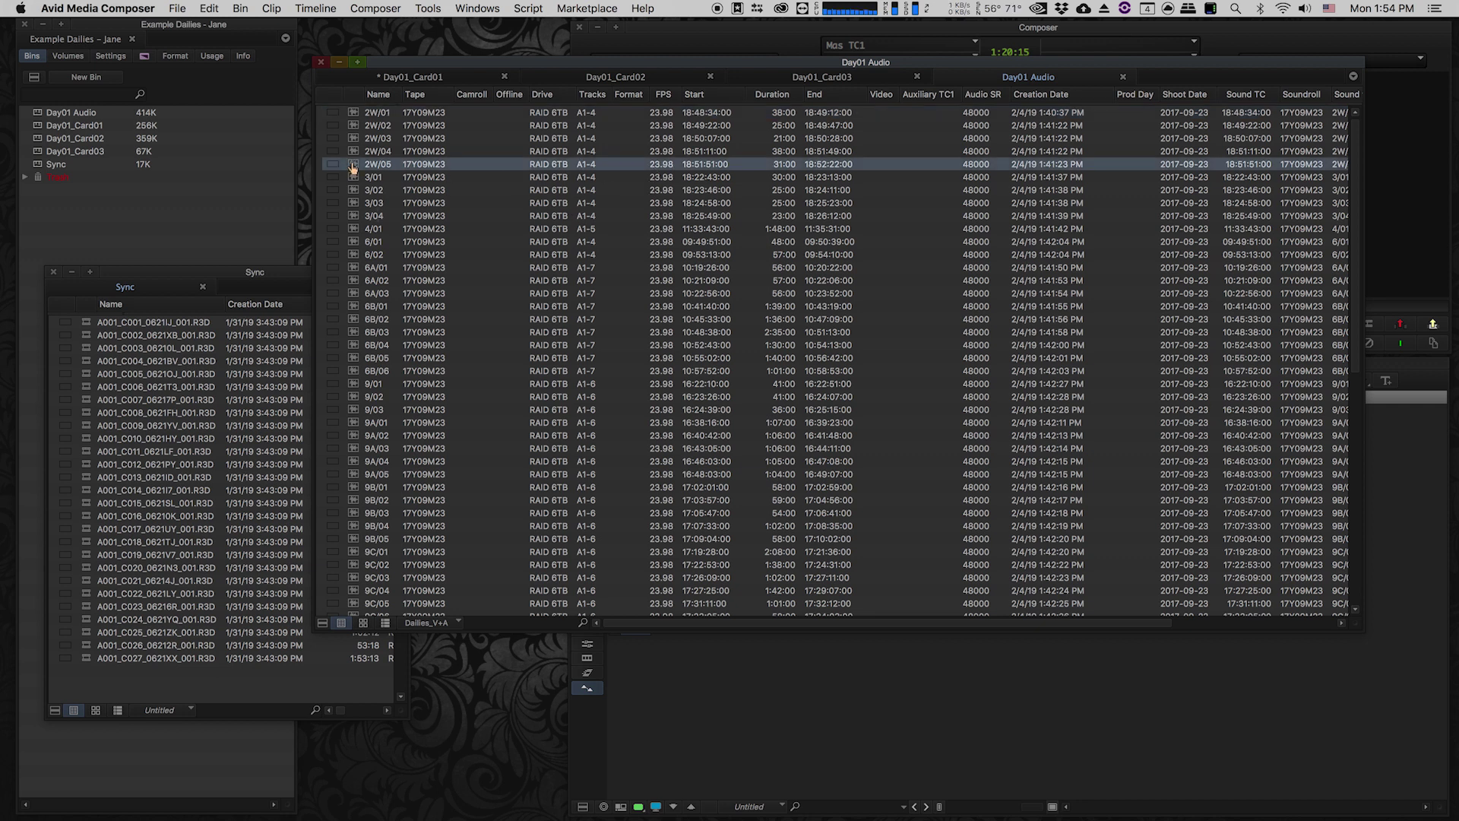
{"action": "key", "text": "super+a"}
{"action": "left_click_drag", "start_coordinate": [354, 154], "coordinate": [187, 467]}
Step: Reposition and widen the Sync bin window to review its combined audio and camera clips with their start timecodes
{"action": "left_click_drag", "start_coordinate": [269, 274], "coordinate": [621, 104]}
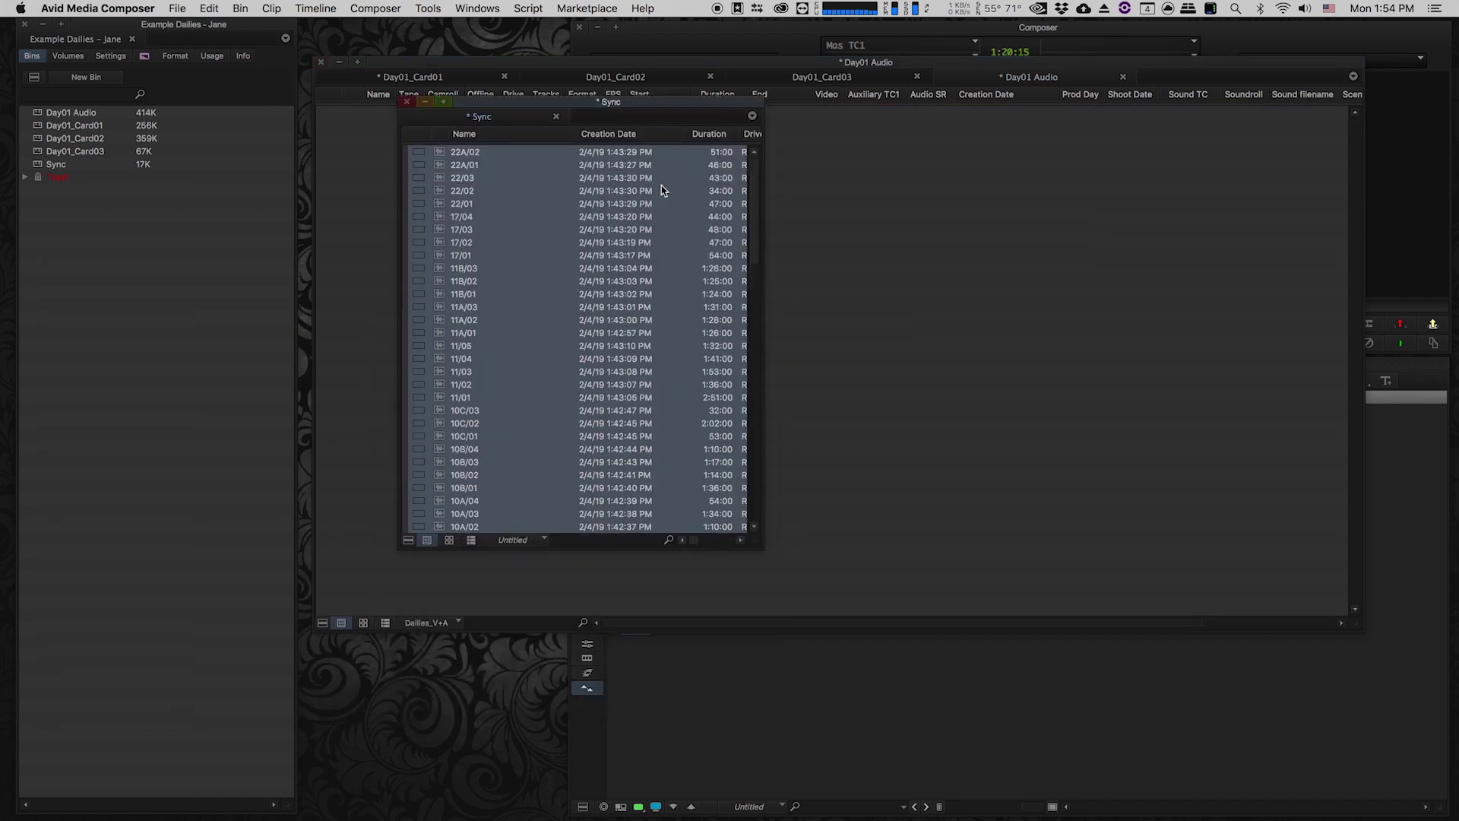
{"action": "left_click", "coordinate": [702, 477]}
{"action": "left_click_drag", "start_coordinate": [760, 544], "coordinate": [1397, 764]}
{"action": "scroll", "coordinate": [503, 369], "scroll_direction": "down", "scroll_amount": 7}
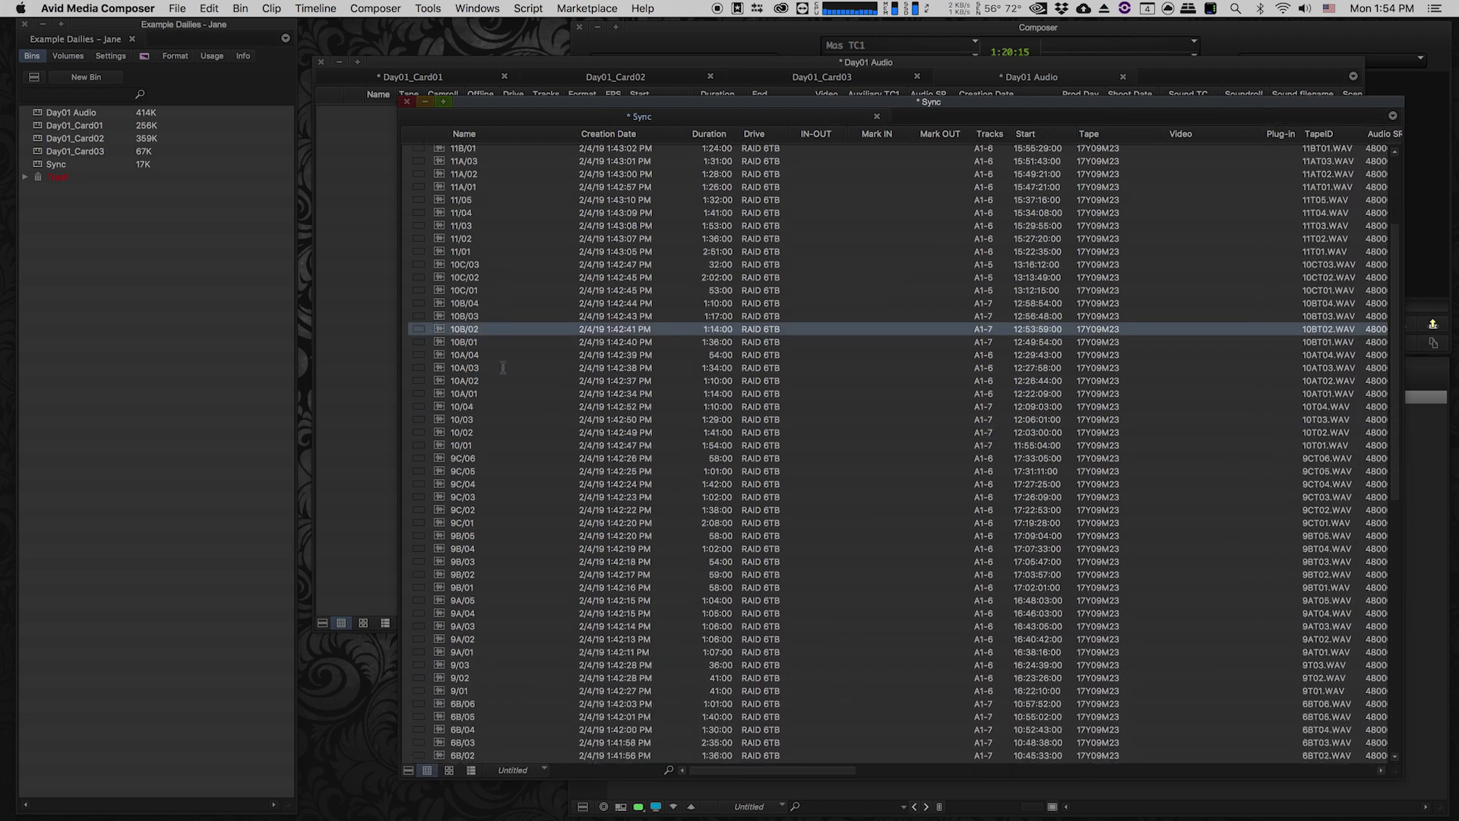
{"action": "scroll", "coordinate": [503, 368], "scroll_direction": "down", "scroll_amount": 10}
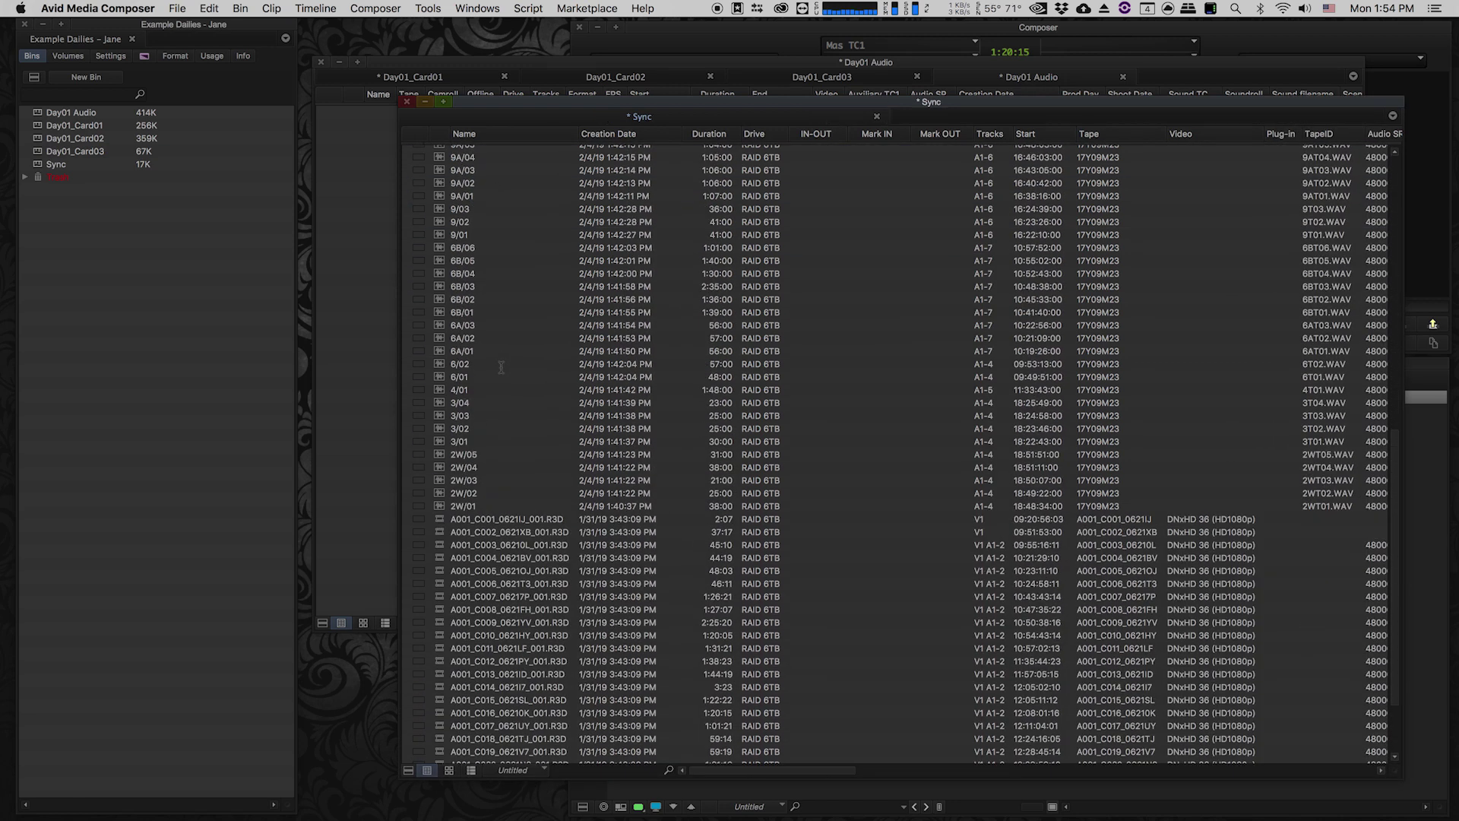
{"action": "scroll", "coordinate": [498, 366], "scroll_direction": "down", "scroll_amount": 1}
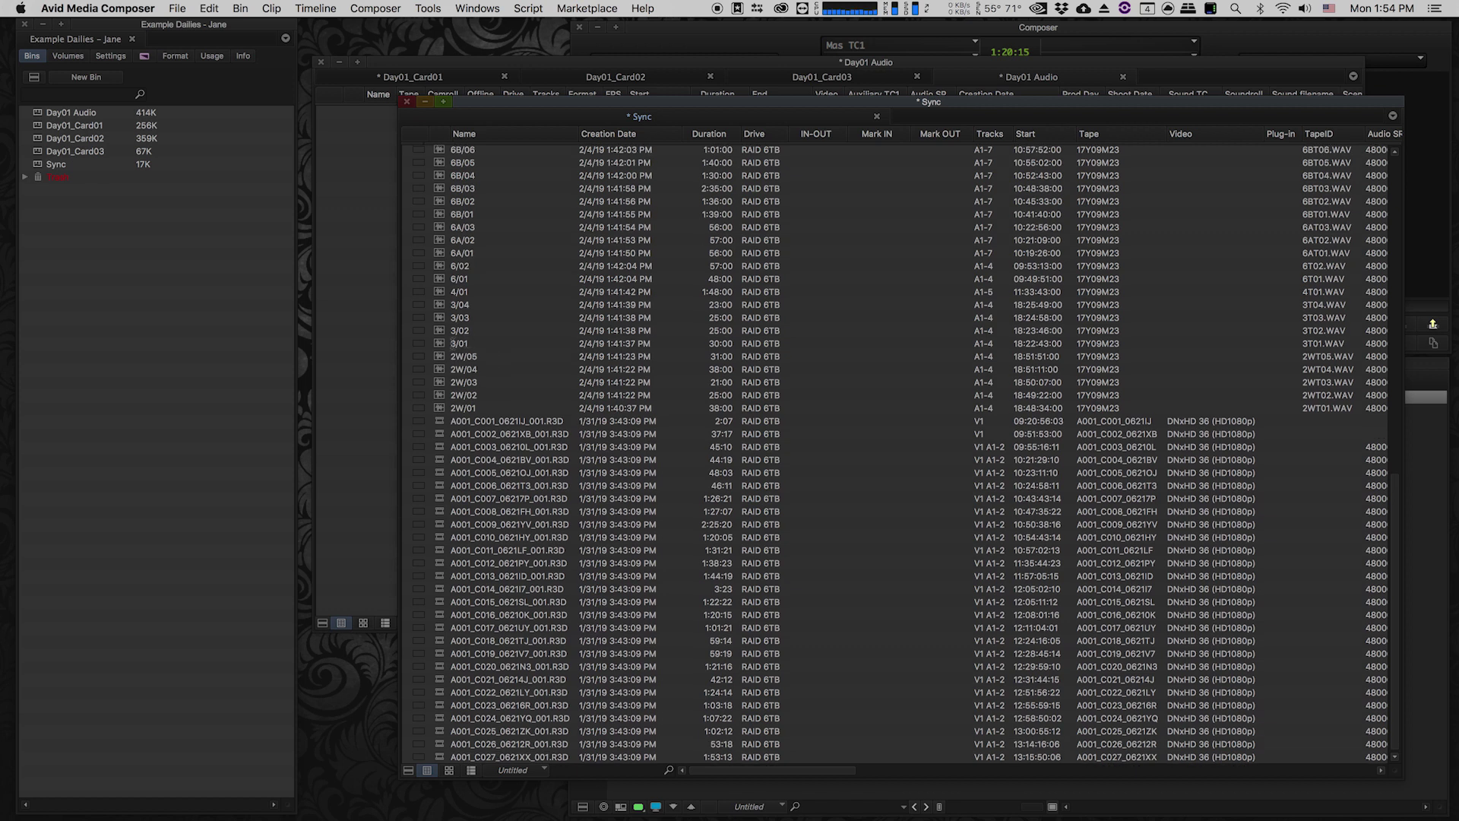
Step: Run AutoSequence on all clips in the Sync bin and save the bin
{"action": "left_click", "coordinate": [443, 306]}
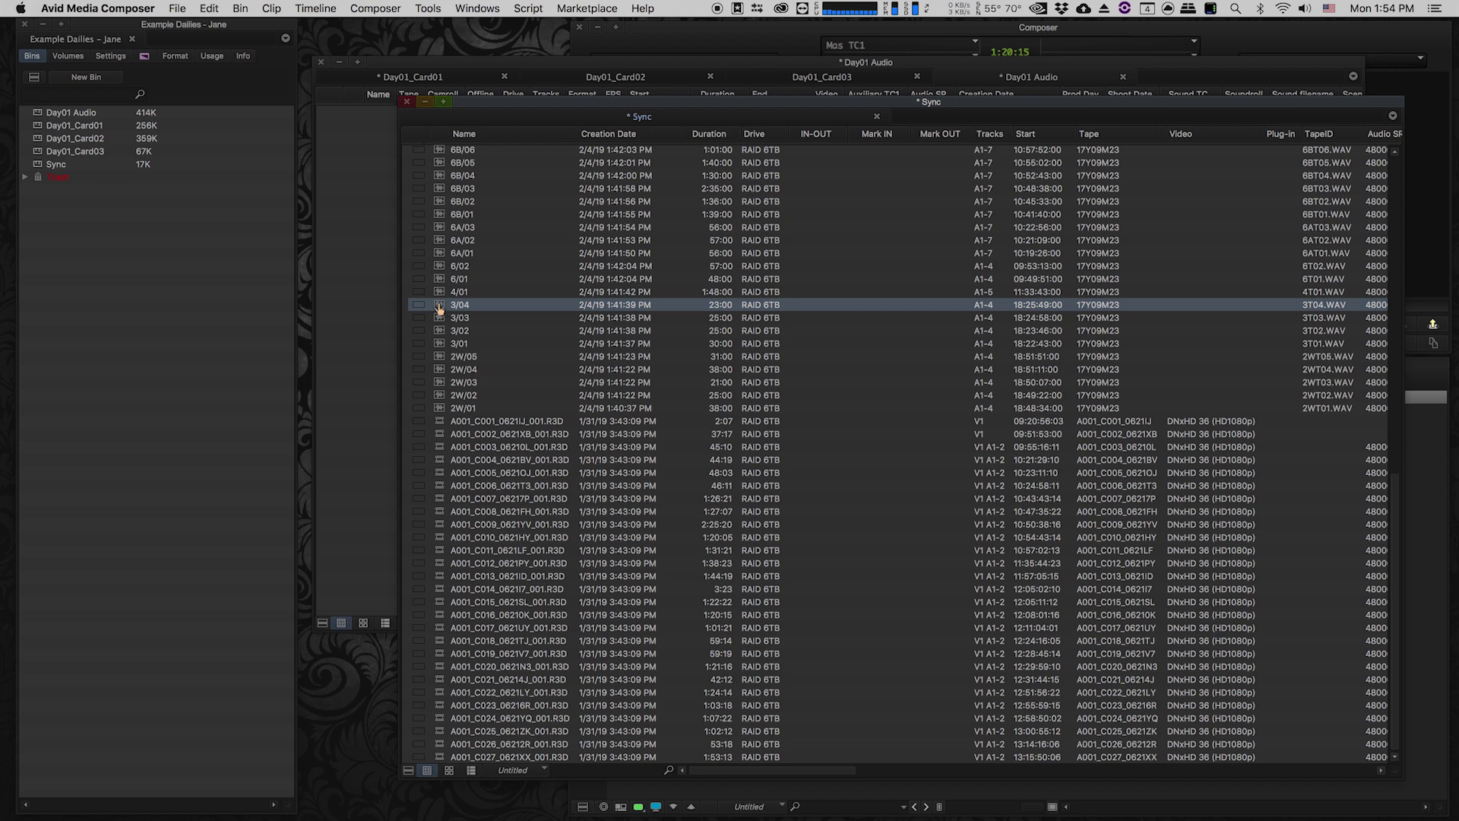
{"action": "key", "text": "super+a"}
{"action": "scroll", "coordinate": [631, 321], "scroll_direction": "up", "scroll_amount": 10}
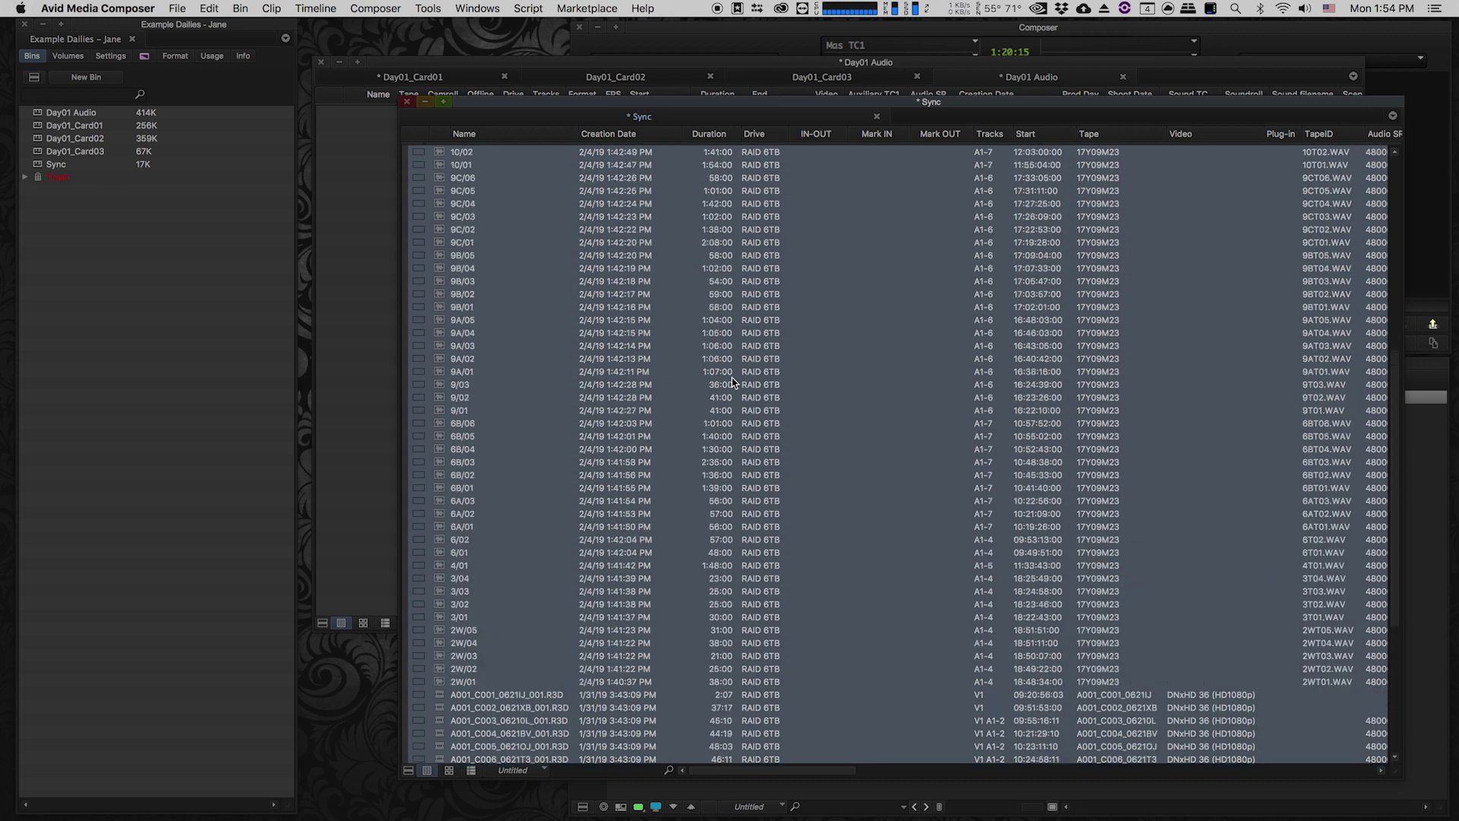
{"action": "scroll", "coordinate": [521, 249], "scroll_direction": "up", "scroll_amount": 4}
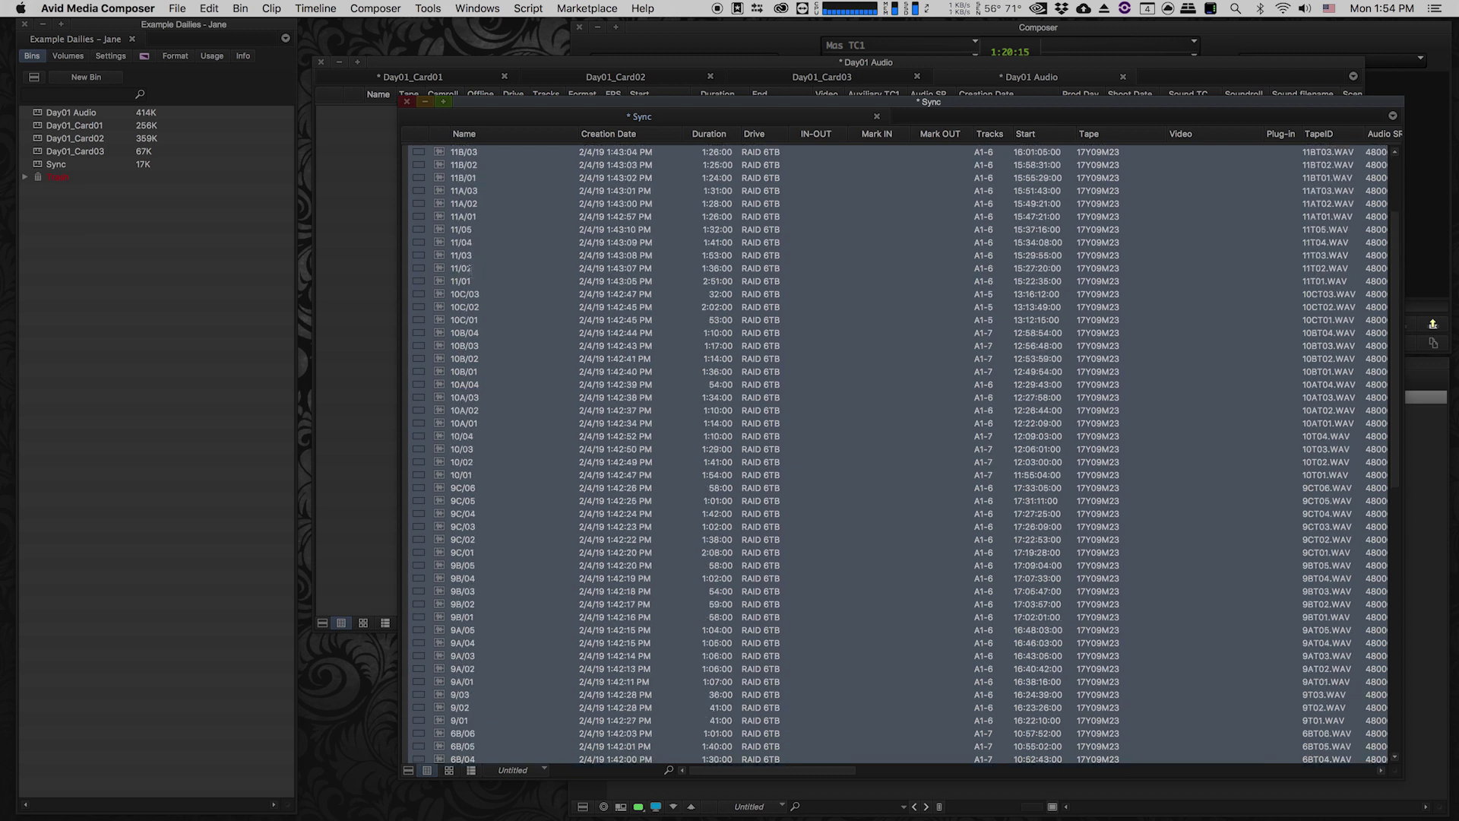
{"action": "left_click", "coordinate": [272, 9]}
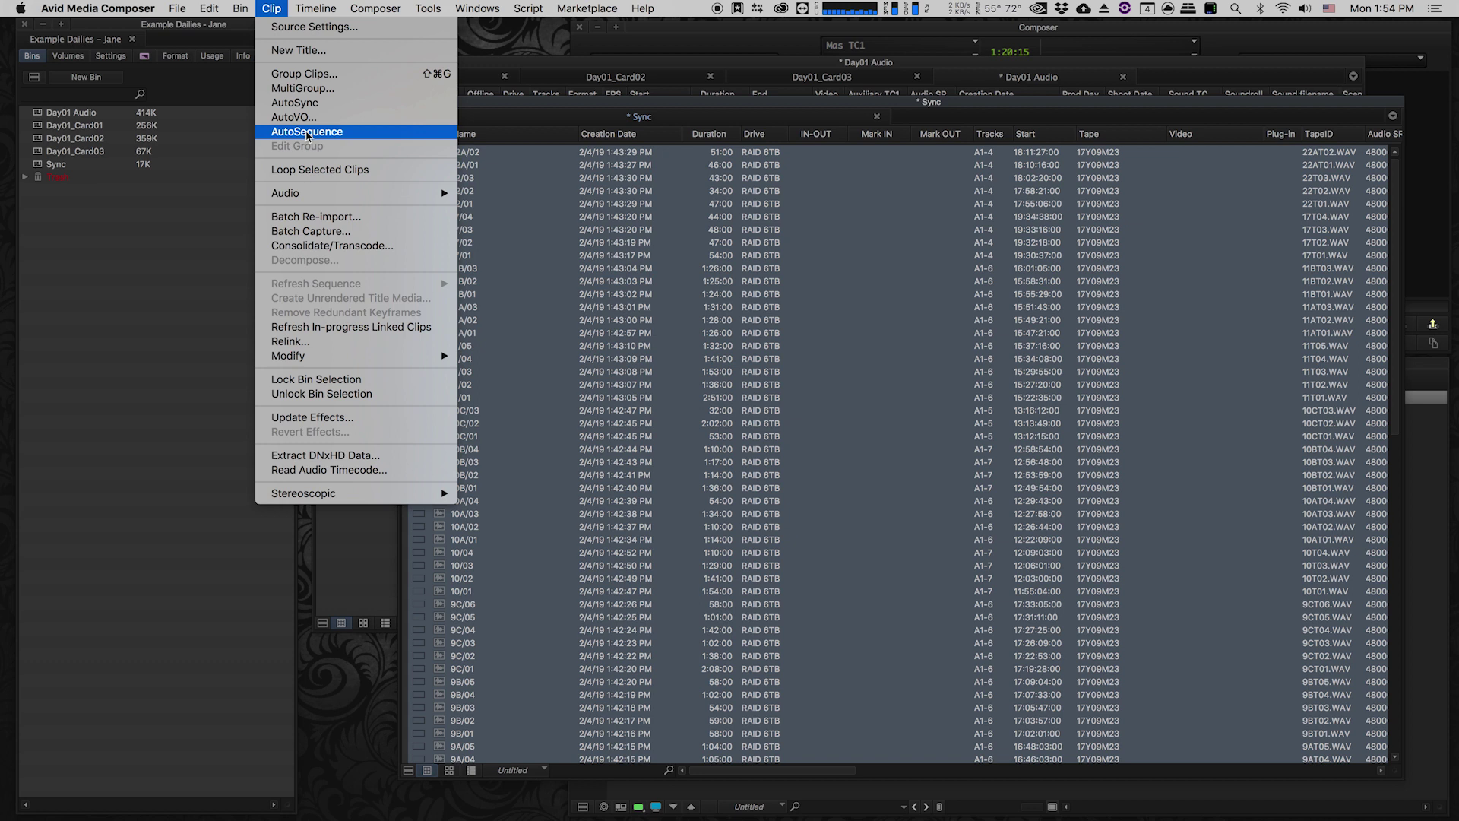
{"action": "left_click", "coordinate": [307, 133]}
{"action": "key", "text": "super+s"}
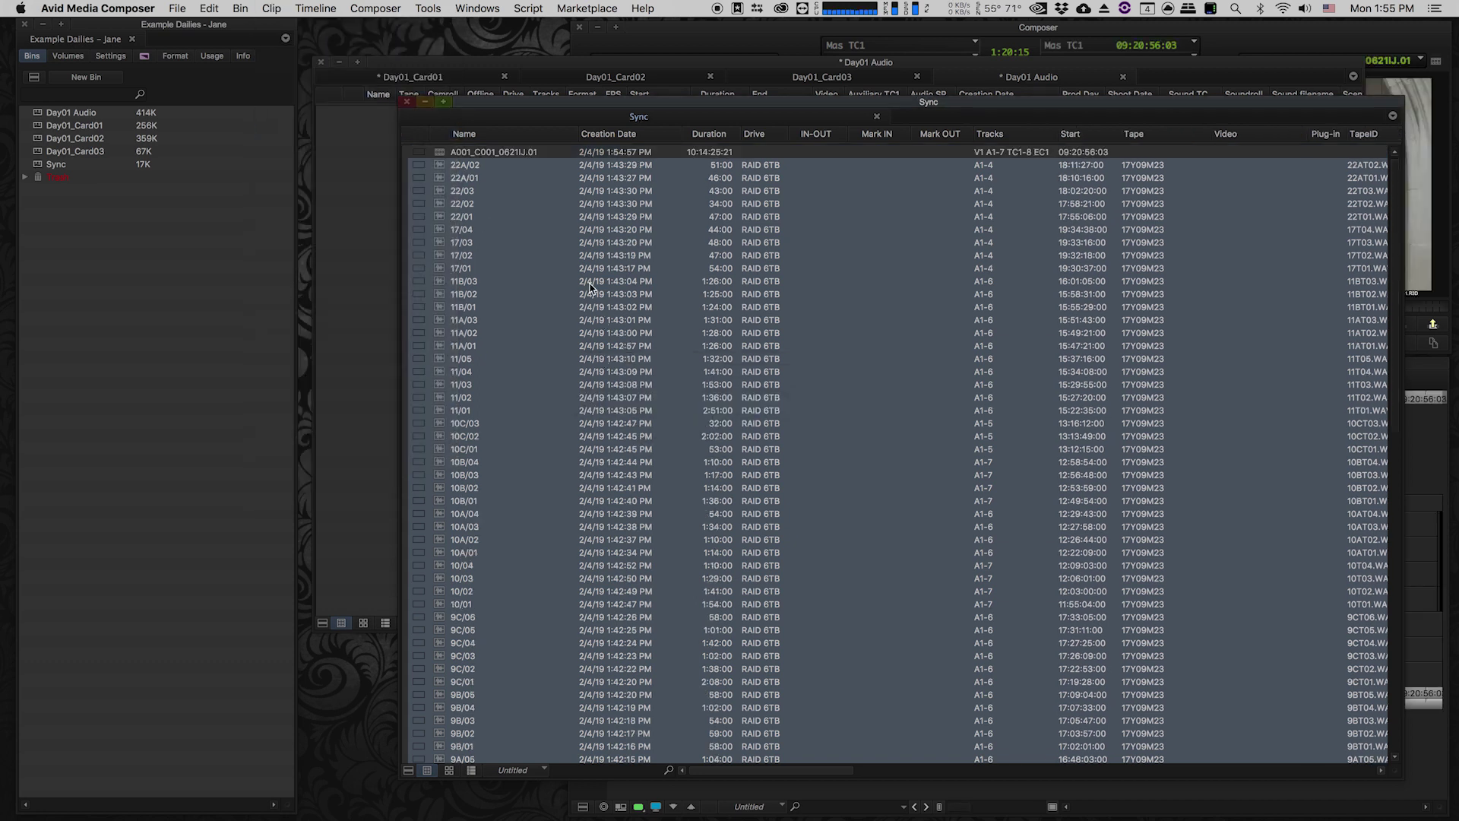
Step: Load the new A001_C001_0621IJ.01 sequence into the timeline
{"action": "left_click", "coordinate": [441, 152]}
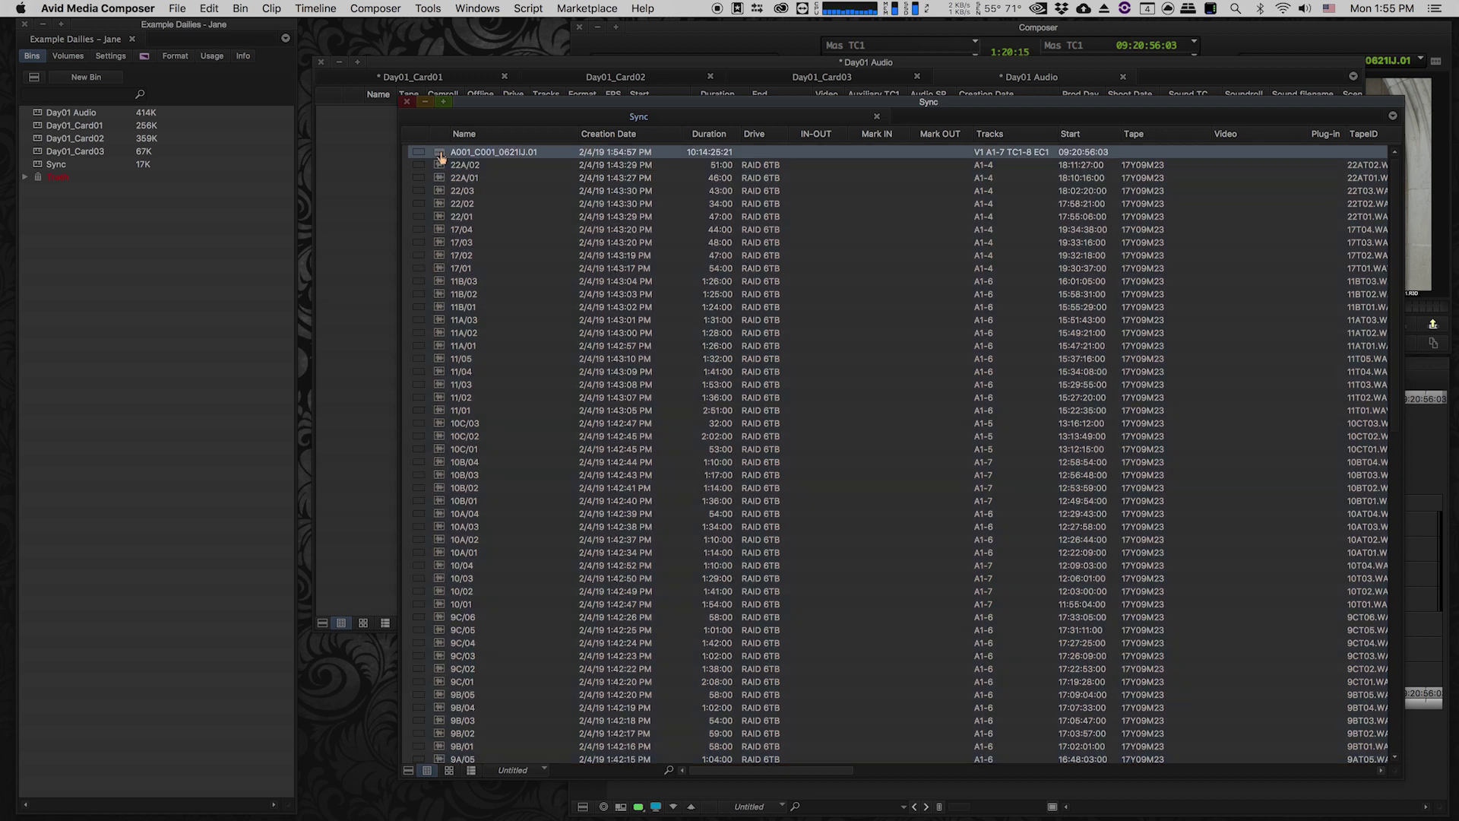
{"action": "double_click", "coordinate": [441, 152]}
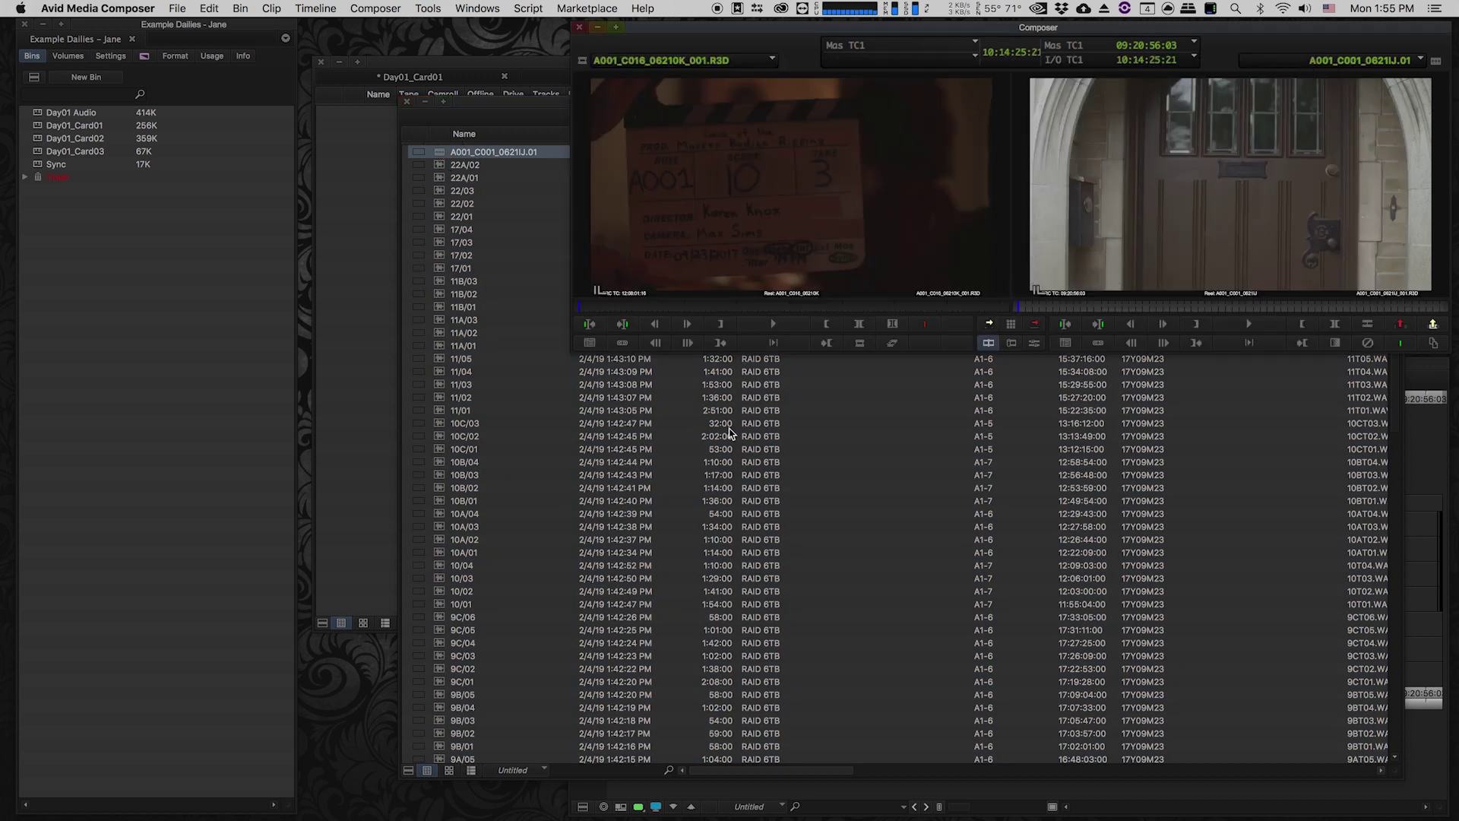
{"action": "left_click", "coordinate": [764, 599]}
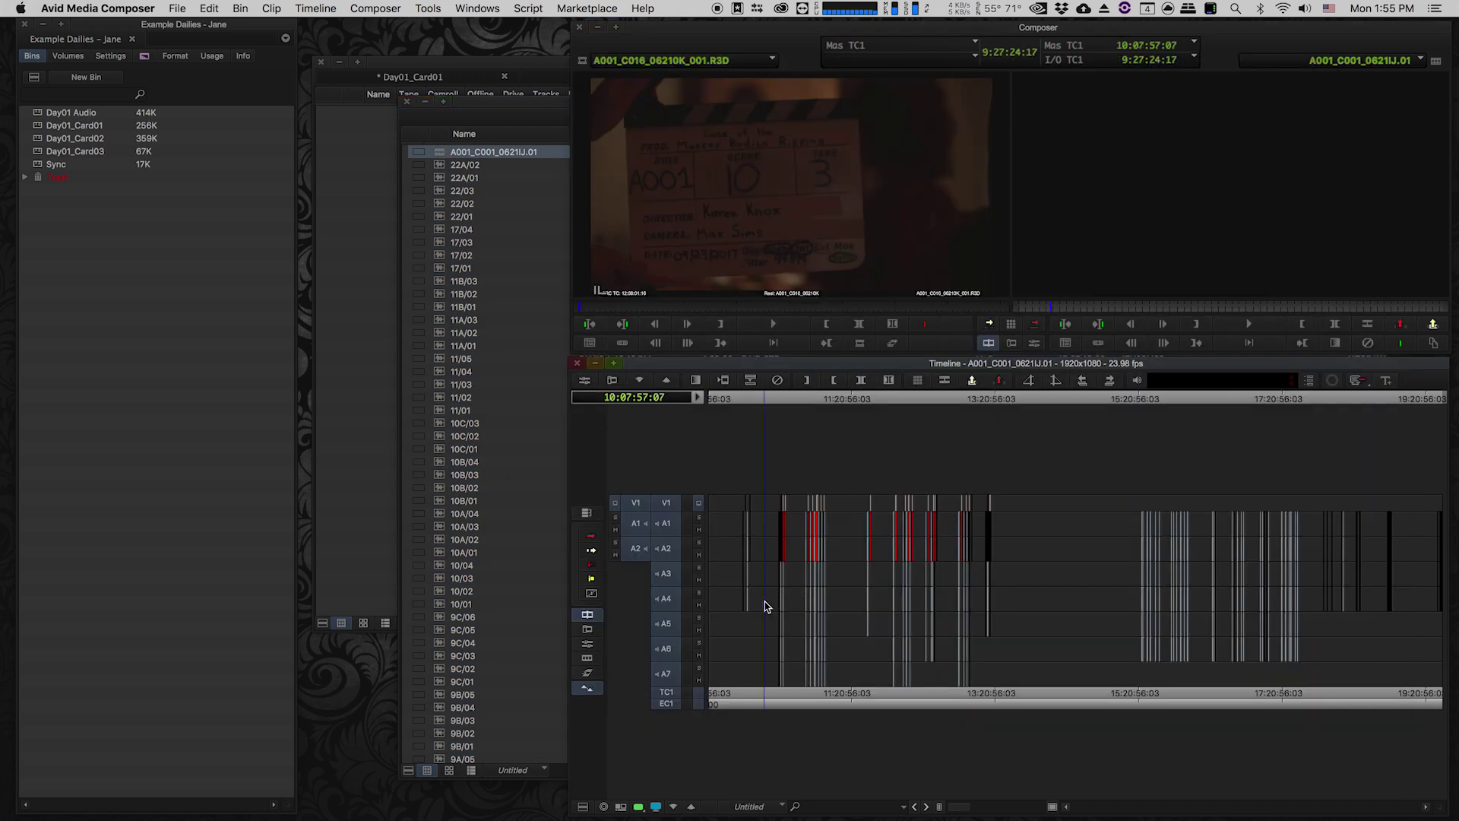
Step: Examine how audio takes 6/01 and 6/02 and the nearby camera clips are spaced by timecode in the sequence
{"action": "key", "text": "super+bracketright"}
{"action": "key", "text": "super+bracketright"}
{"action": "key", "text": "super+bracketright"}
{"action": "key", "text": "super+bracketright"}
{"action": "left_click", "coordinate": [772, 572]}
{"action": "key", "text": "super+bracketright"}
{"action": "key", "text": "super+bracketright"}
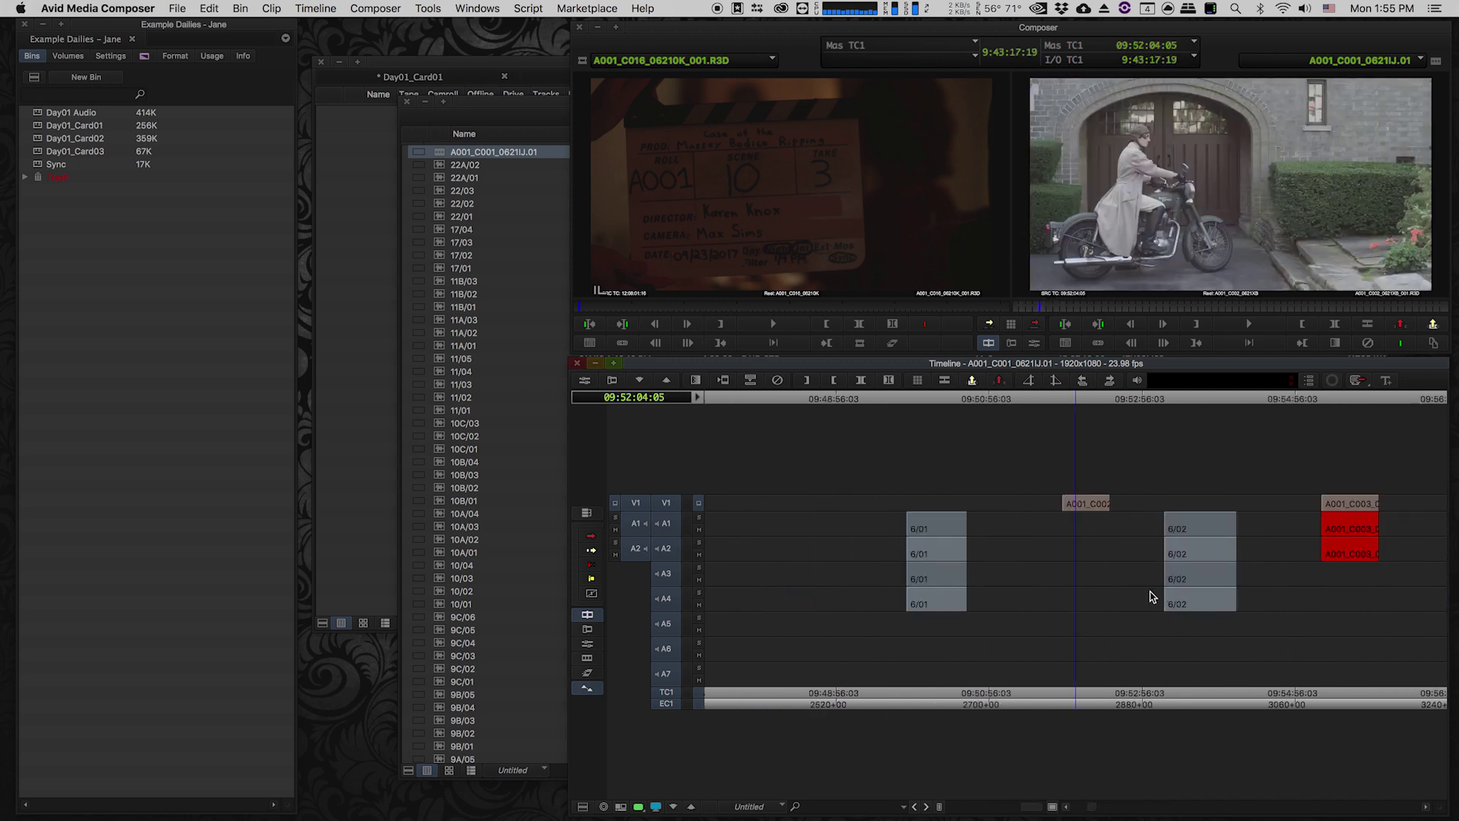
{"action": "left_click", "coordinate": [1232, 597]}
{"action": "key", "text": "super+bracketleft"}
{"action": "key", "text": "super+bracketleft"}
{"action": "key", "text": "super+bracketleft"}
{"action": "key", "text": "super+bracketleft"}
{"action": "left_click_drag", "start_coordinate": [982, 573], "coordinate": [1027, 586]}
{"action": "key", "text": "super+bracketright"}
{"action": "key", "text": "super+bracketright"}
{"action": "key", "text": "super+bracketright"}
{"action": "key", "text": "super+bracketright"}
{"action": "key", "text": "super+bracketleft"}
{"action": "left_click", "coordinate": [774, 572]}
{"action": "key", "text": "super+bracketleft"}
{"action": "key", "text": "super+bracketleft"}
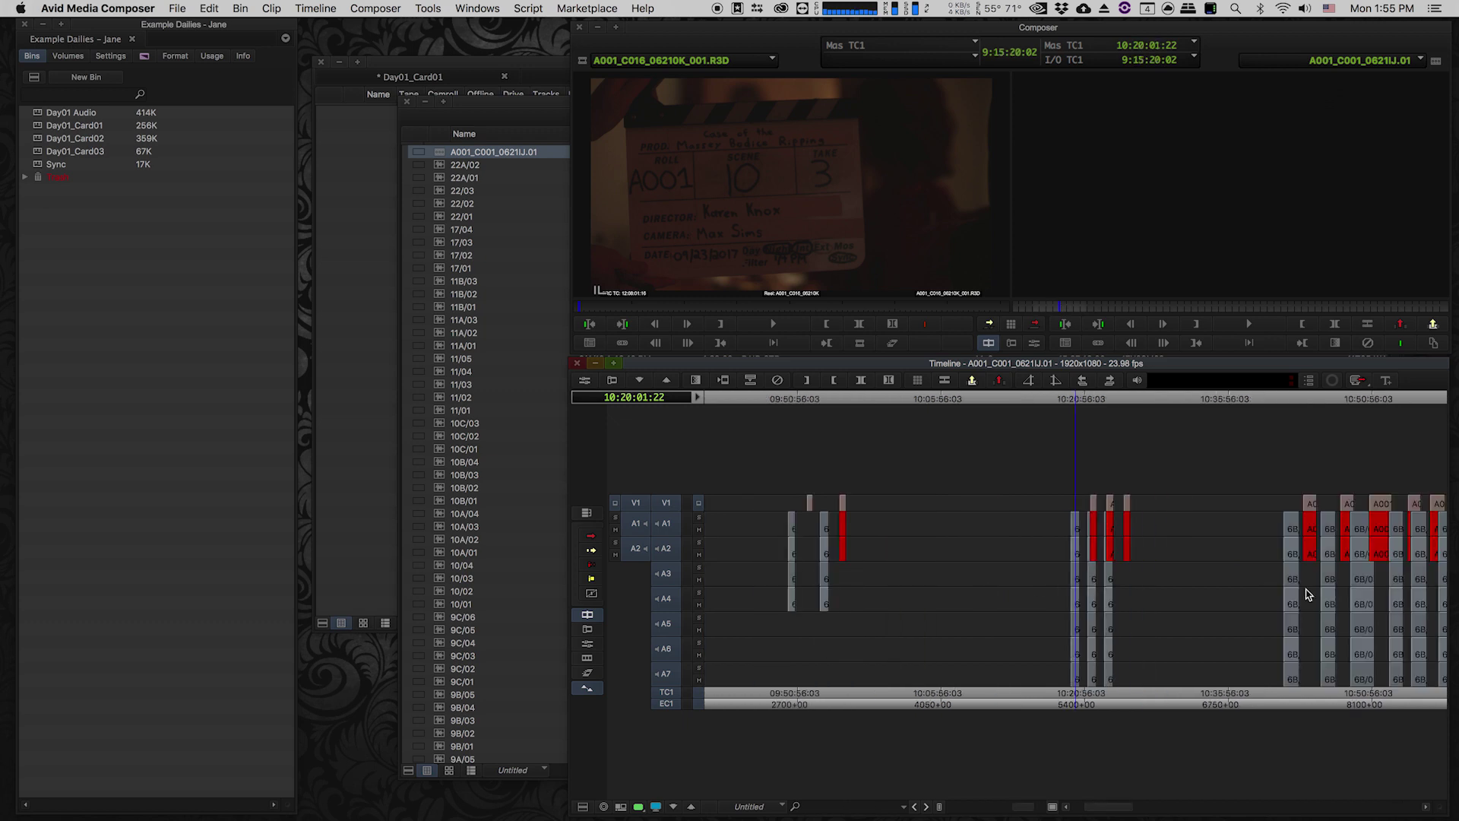
Step: Compare the timecode position of camera clip A001_C007 with audio takes 6B/01 and 6B/02 in the timeline
{"action": "left_click", "coordinate": [1306, 596]}
{"action": "key", "text": "super+bracketright"}
{"action": "key", "text": "super+bracketright"}
{"action": "key", "text": "super+bracketright"}
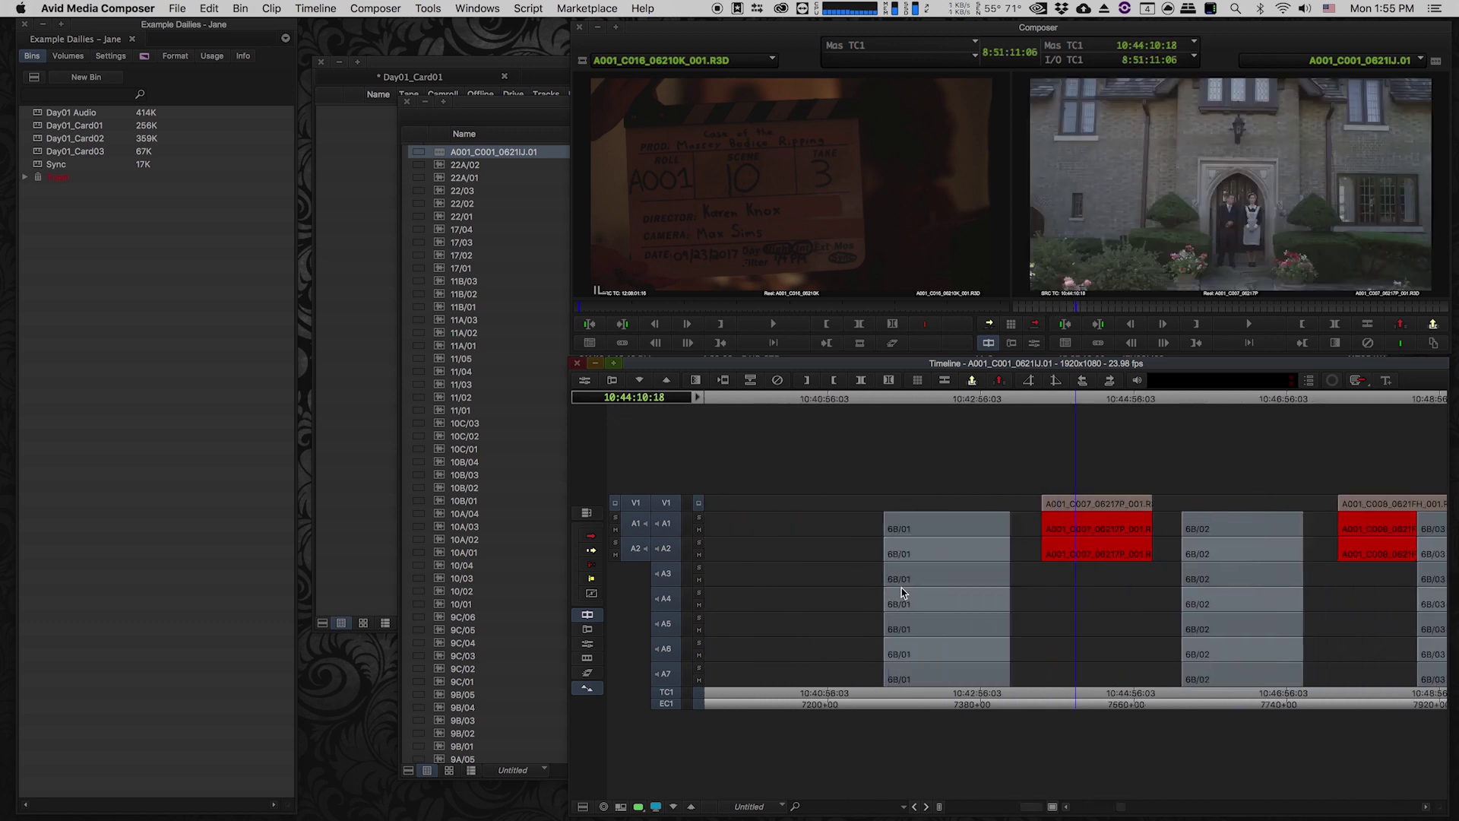
{"action": "left_click_drag", "start_coordinate": [1044, 509], "coordinate": [1096, 520]}
{"action": "mouse_move", "coordinate": [905, 544]}
{"action": "left_mouse_down"}
{"action": "mouse_move", "coordinate": [889, 540]}
{"action": "mouse_move", "coordinate": [956, 548]}
{"action": "mouse_move", "coordinate": [916, 547]}
{"action": "left_mouse_up"}
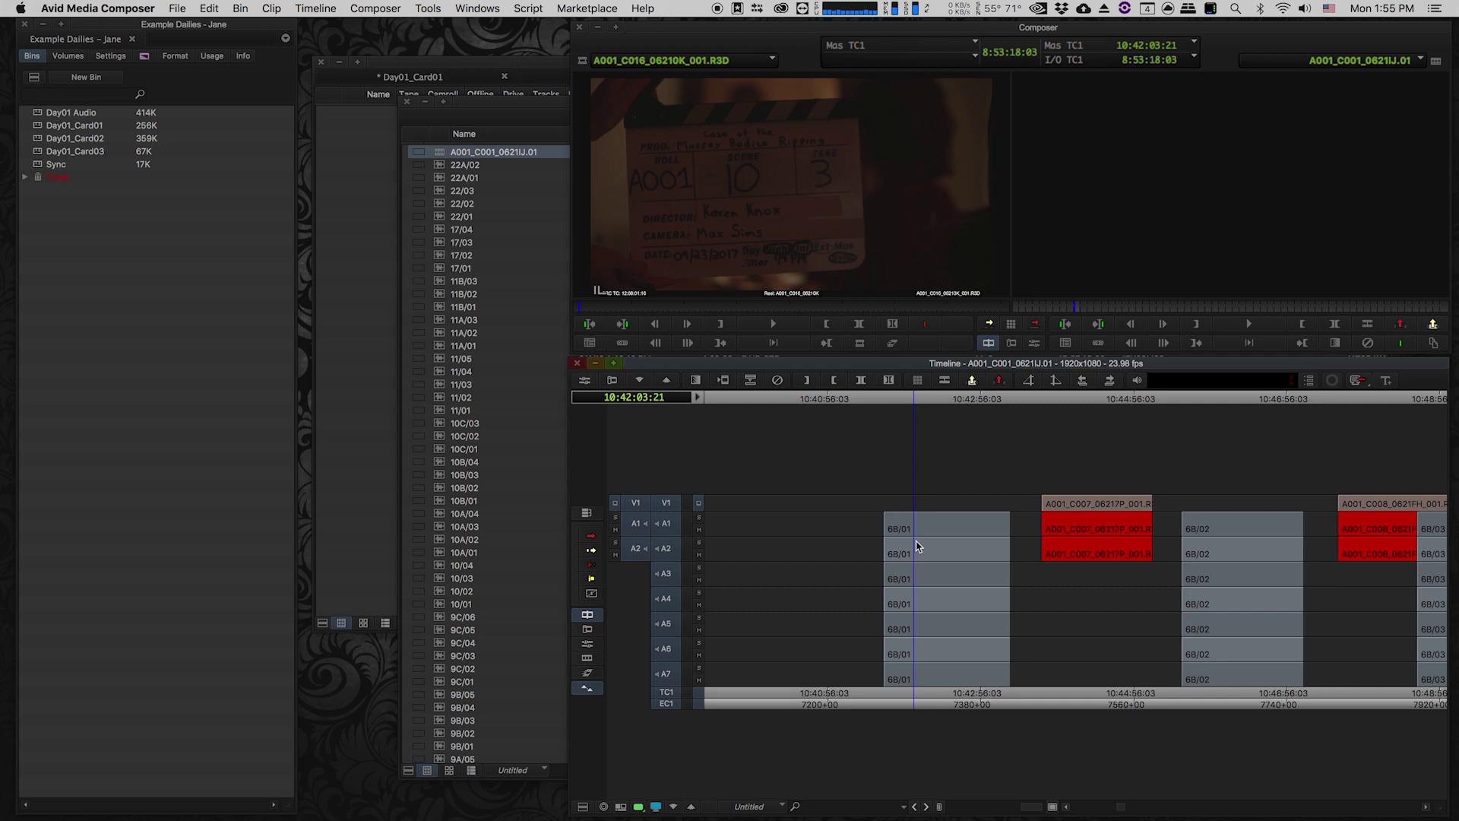
{"action": "key", "text": "super+["}
{"action": "key", "text": "super+["}
{"action": "key", "text": "super+["}
{"action": "key", "text": "super+["}
{"action": "key", "text": "super+["}
{"action": "left_click", "coordinate": [1101, 562]}
{"action": "key", "text": "super+]"}
{"action": "key", "text": "super+]"}
{"action": "key", "text": "super+]"}
{"action": "key", "text": "super+]"}
{"action": "key", "text": "super+["}
{"action": "key", "text": "super+["}
{"action": "key", "text": "super+["}
{"action": "key", "text": "super+["}
{"action": "key", "text": "super+["}
Step: Check the timecode offset between audio take 6/02 and the A001_C003 camera clip near the sequence's start
{"action": "left_click", "coordinate": [751, 570]}
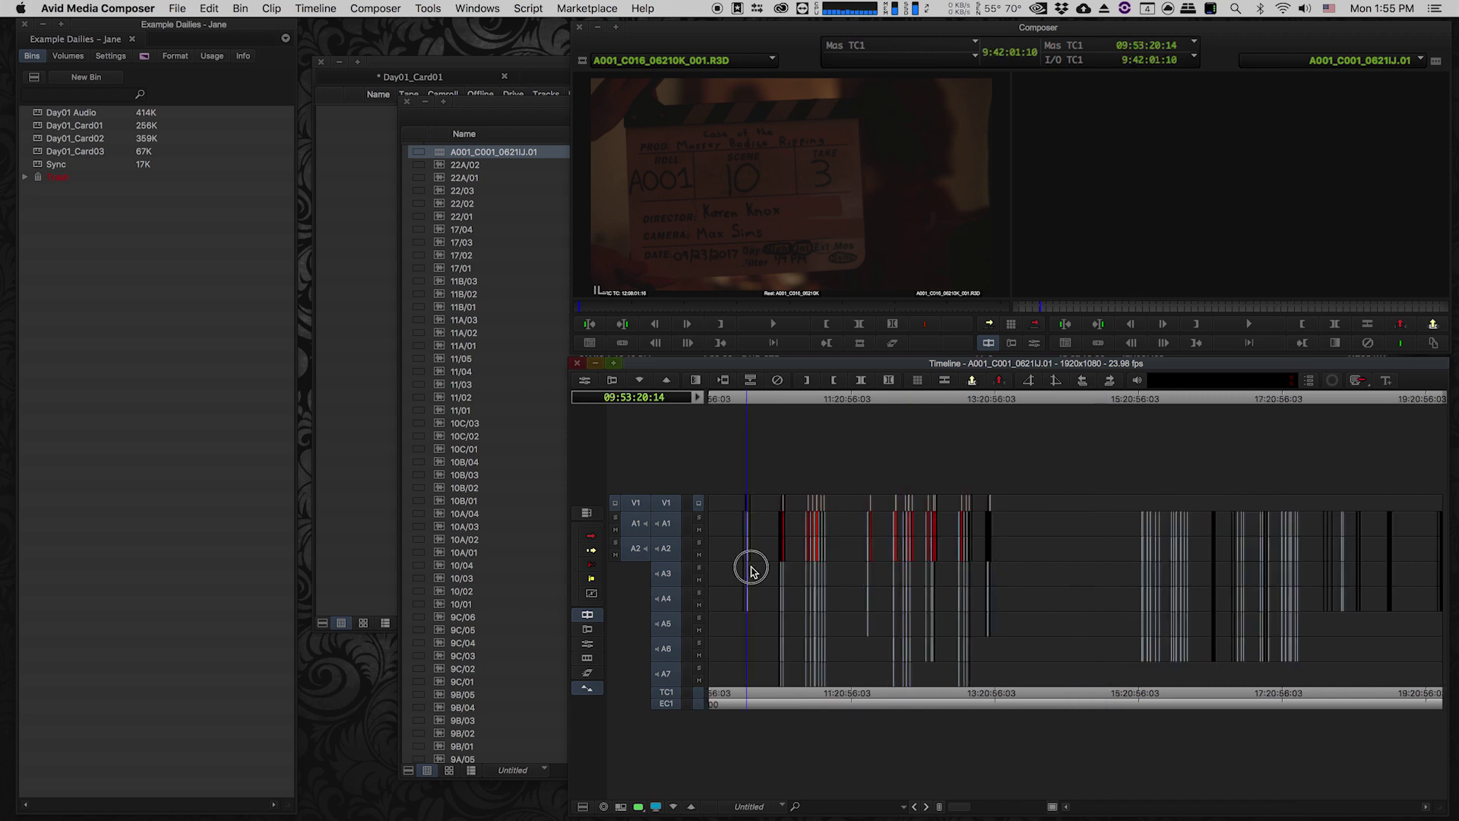
{"action": "key", "text": "super+]"}
{"action": "key", "text": "super+]"}
{"action": "key", "text": "super+]"}
{"action": "key", "text": "super+]"}
{"action": "left_click", "coordinate": [1001, 604]}
{"action": "left_click", "coordinate": [1021, 613]}
{"action": "key", "text": "super+]"}
{"action": "key", "text": "super+]"}
{"action": "left_click", "coordinate": [1041, 599]}
{"action": "key", "text": "super+["}
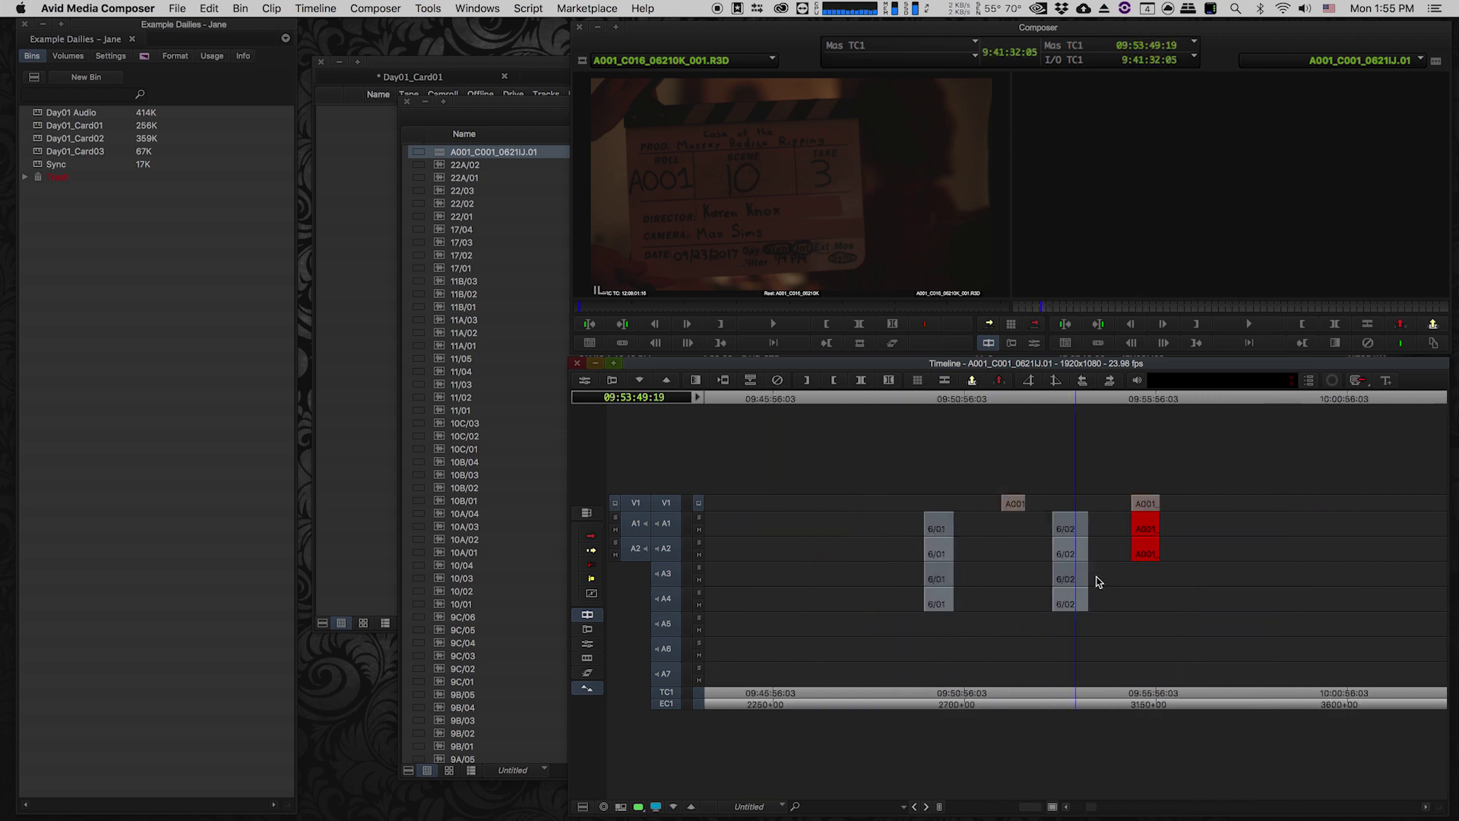
{"action": "left_click", "coordinate": [1137, 577]}
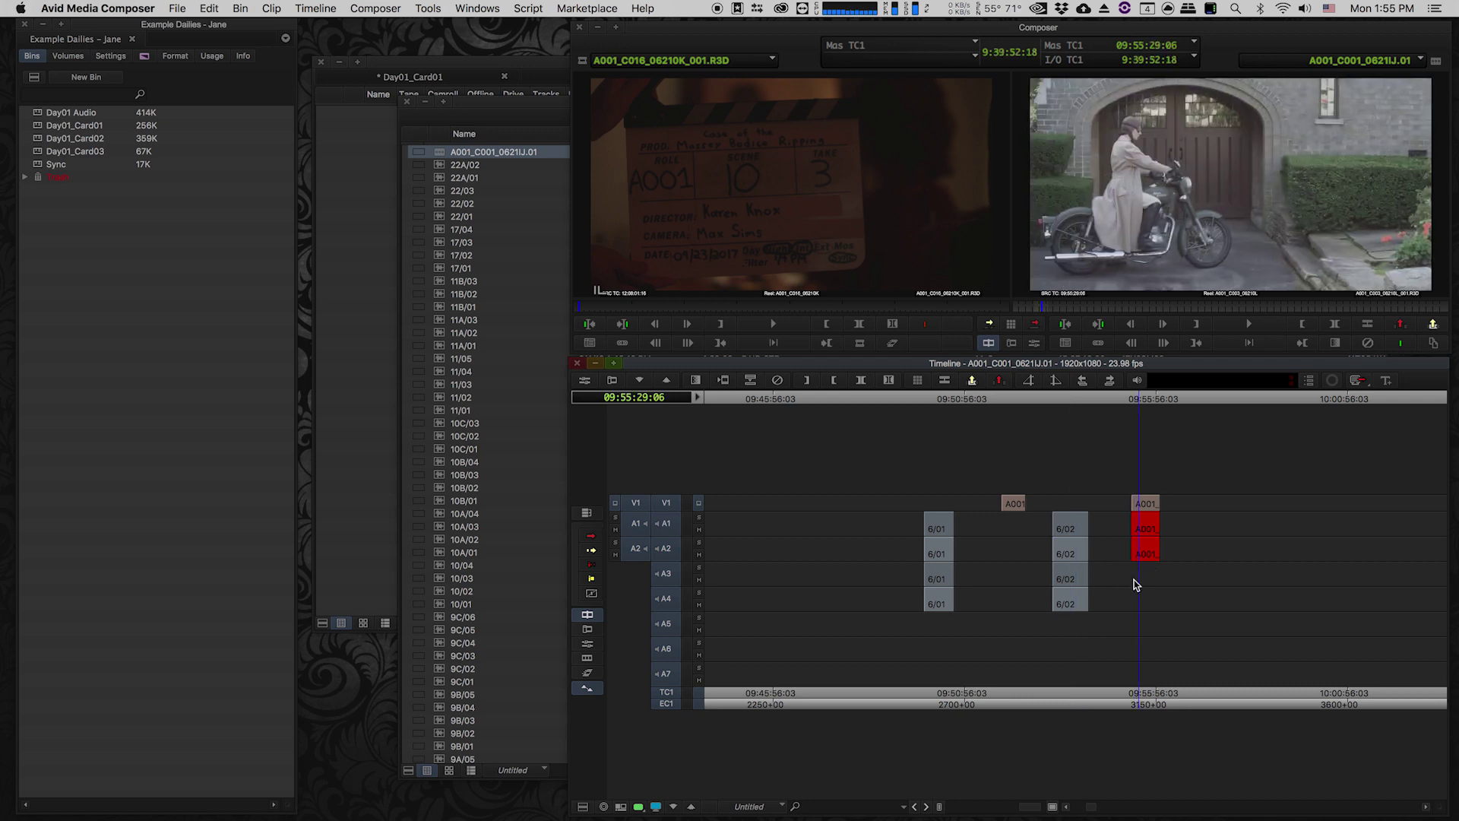
Step: Examine how the audio takes and camera clips are spaced across the whole sequence
{"action": "left_click", "coordinate": [935, 560]}
{"action": "left_click", "coordinate": [1013, 555]}
{"action": "left_click", "coordinate": [996, 515]}
{"action": "left_click", "coordinate": [880, 584], "text": "super"}
{"action": "key", "text": "super+slash"}
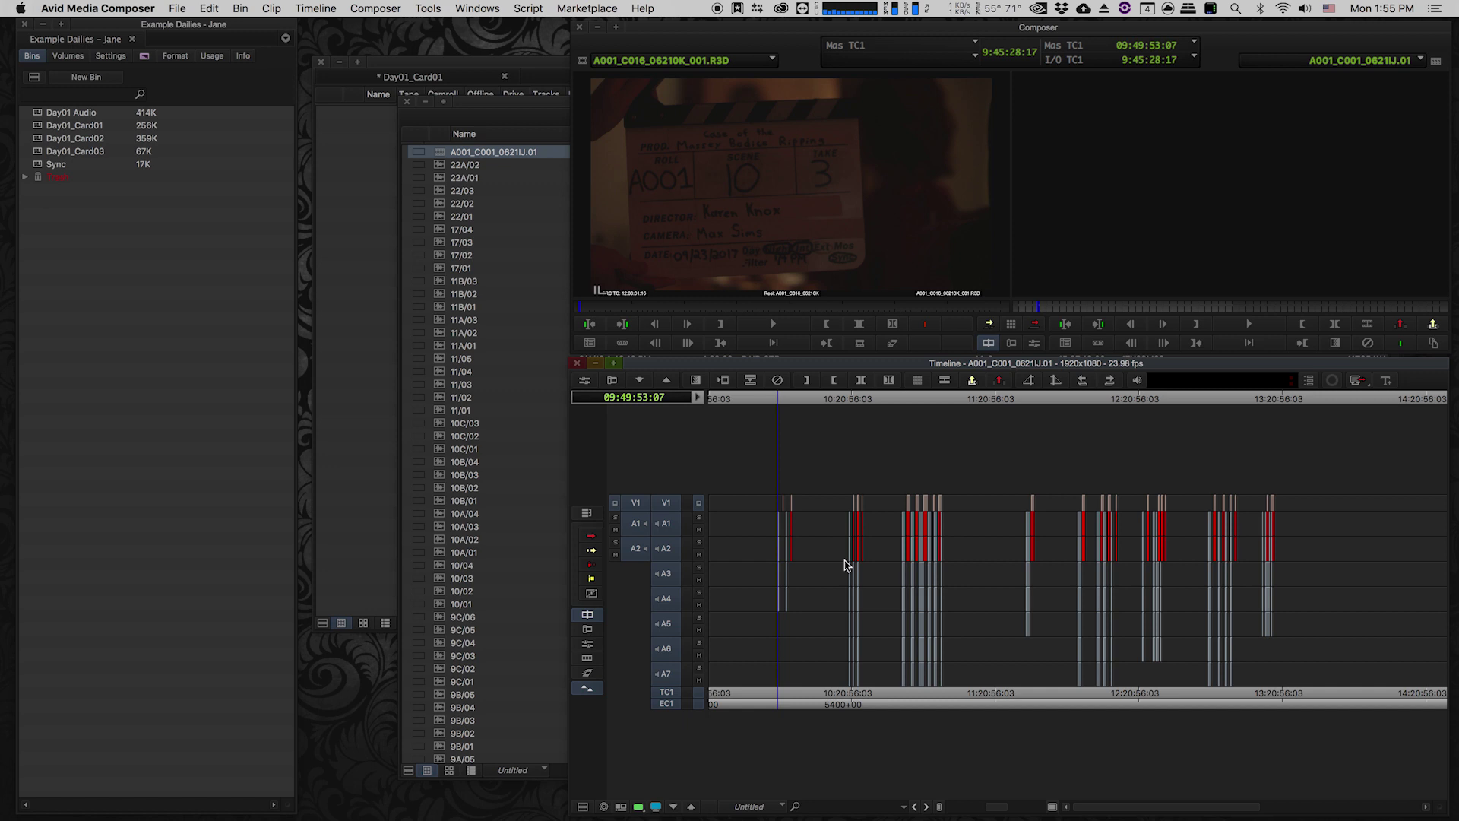
Step: Examine the gaps between audio takes 6/01 and 6/02 and camera clips A001_C002 and A001_C003 near the sequence's start
{"action": "left_click", "coordinate": [792, 559]}
{"action": "key", "text": "super+bracketright"}
{"action": "key", "text": "super+bracketright"}
{"action": "key", "text": "super+bracketright"}
{"action": "key", "text": "super+bracketright"}
{"action": "left_click", "coordinate": [827, 534]}
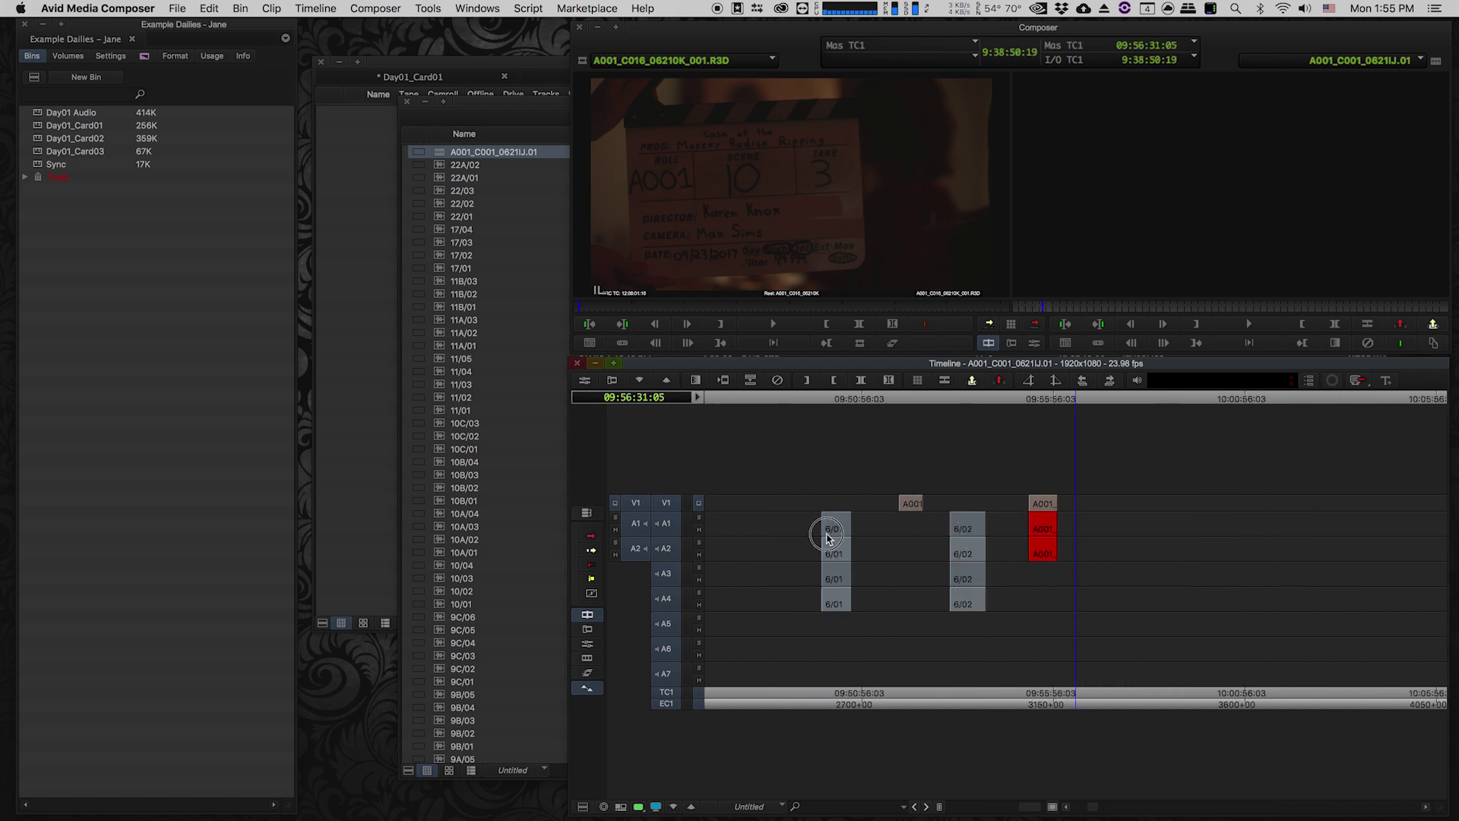
{"action": "left_click", "coordinate": [928, 555]}
{"action": "key", "text": "super+bracketright"}
{"action": "left_click", "coordinate": [999, 534]}
{"action": "left_click", "coordinate": [837, 546]}
{"action": "left_click", "coordinate": [848, 576]}
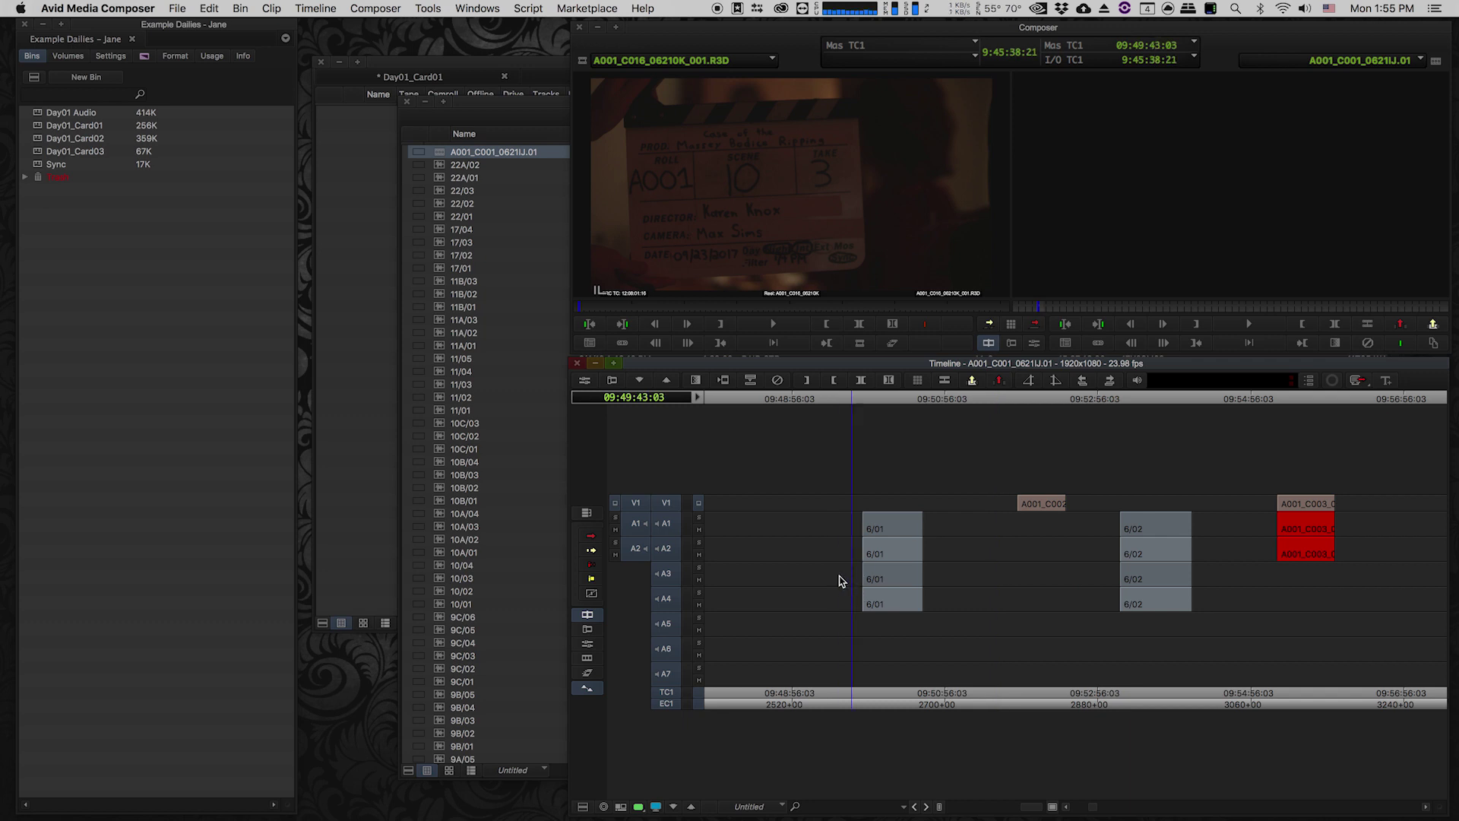
Step: Trim the filler before audio take 6/01 on all audio tracks so the take starts with camera clip A001_C002 at 09:51:53:00
{"action": "left_click", "coordinate": [873, 637], "text": "super"}
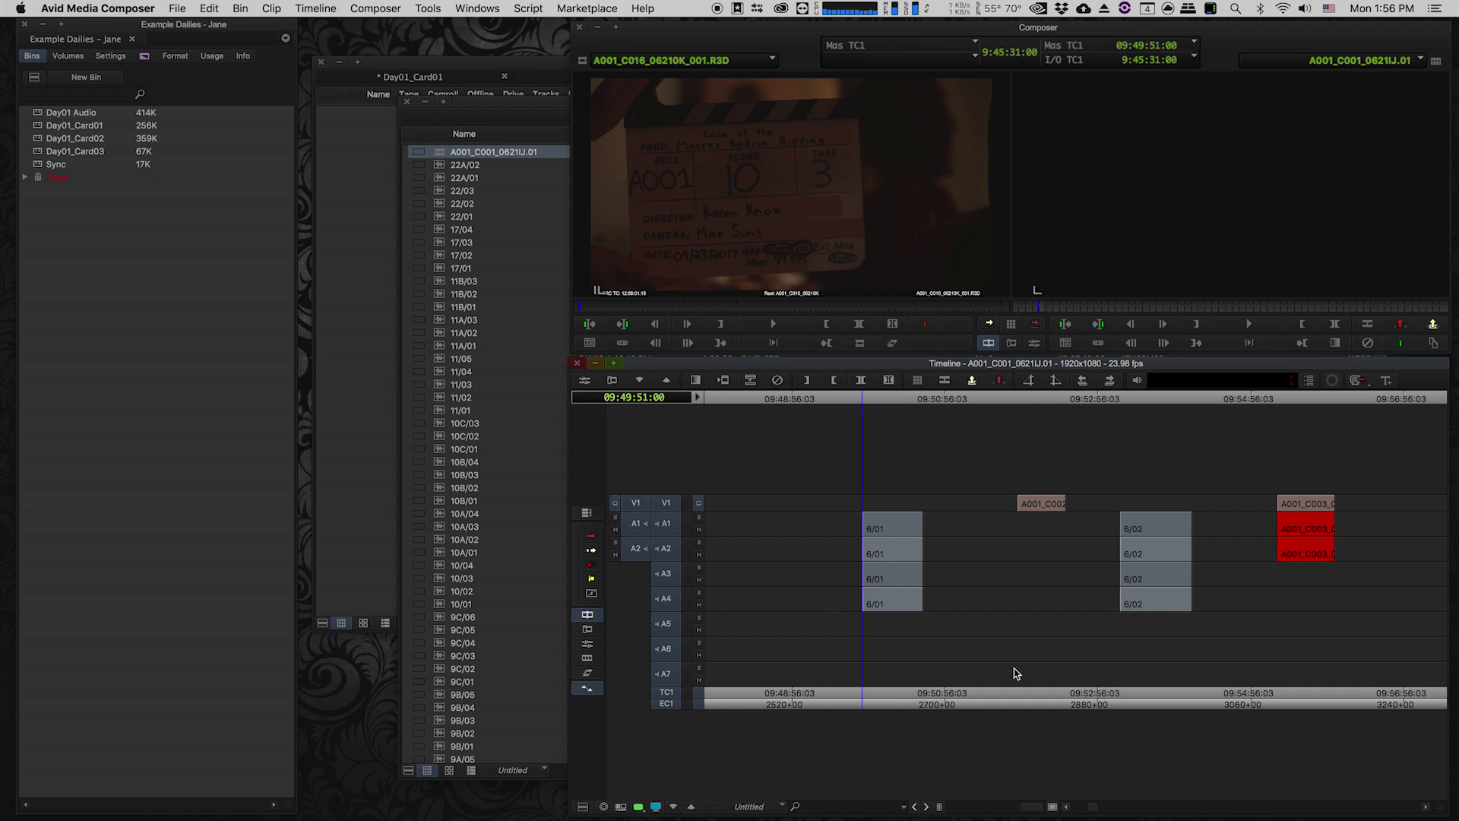
{"action": "key", "text": "u"}
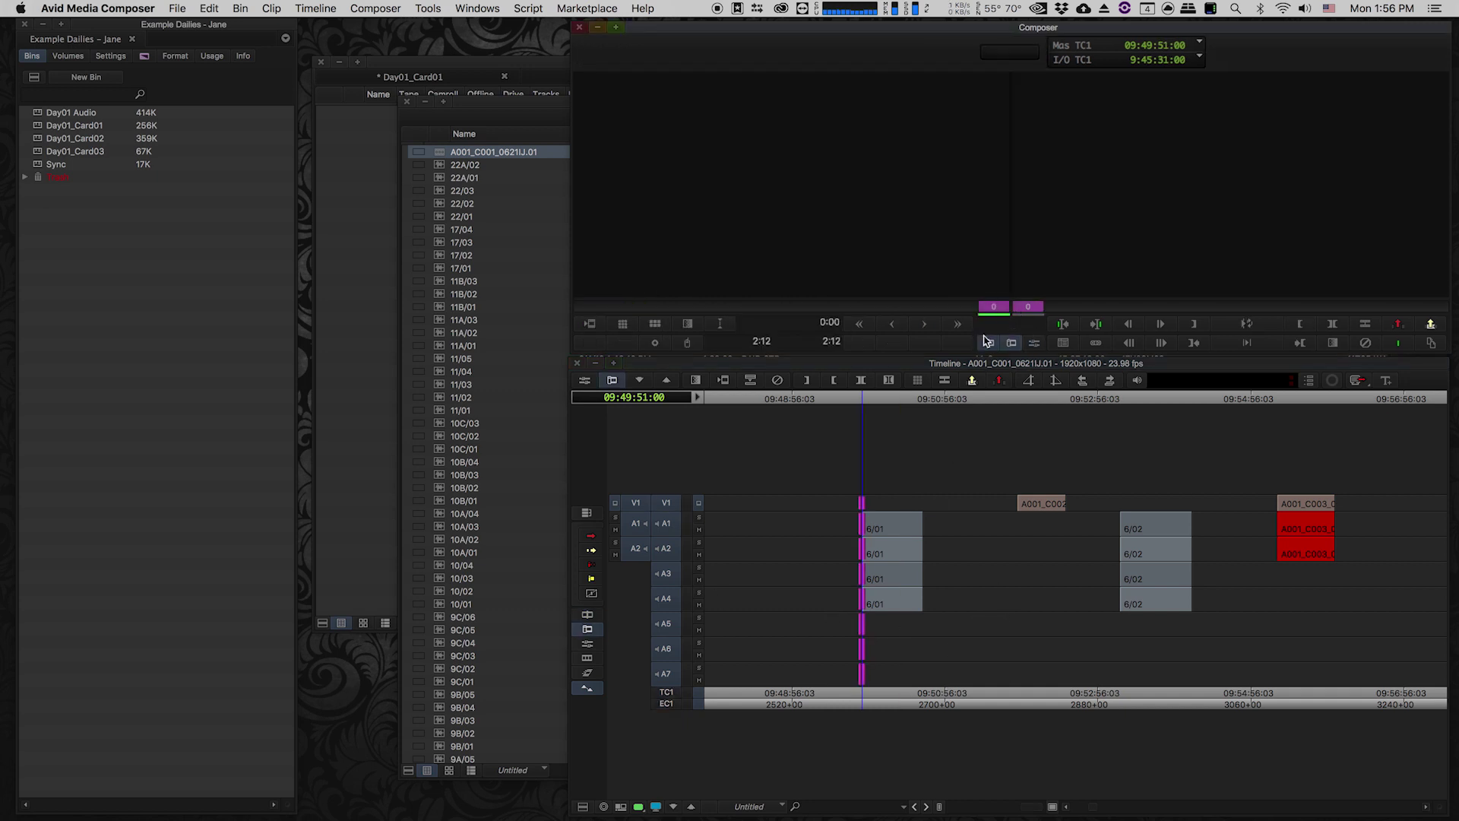
{"action": "left_click_drag", "start_coordinate": [867, 549], "coordinate": [927, 549]}
{"action": "key", "text": "super+z"}
{"action": "left_click_drag", "start_coordinate": [831, 519], "coordinate": [883, 752]}
{"action": "left_click", "coordinate": [857, 550]}
{"action": "left_click_drag", "start_coordinate": [849, 669], "coordinate": [1028, 563]}
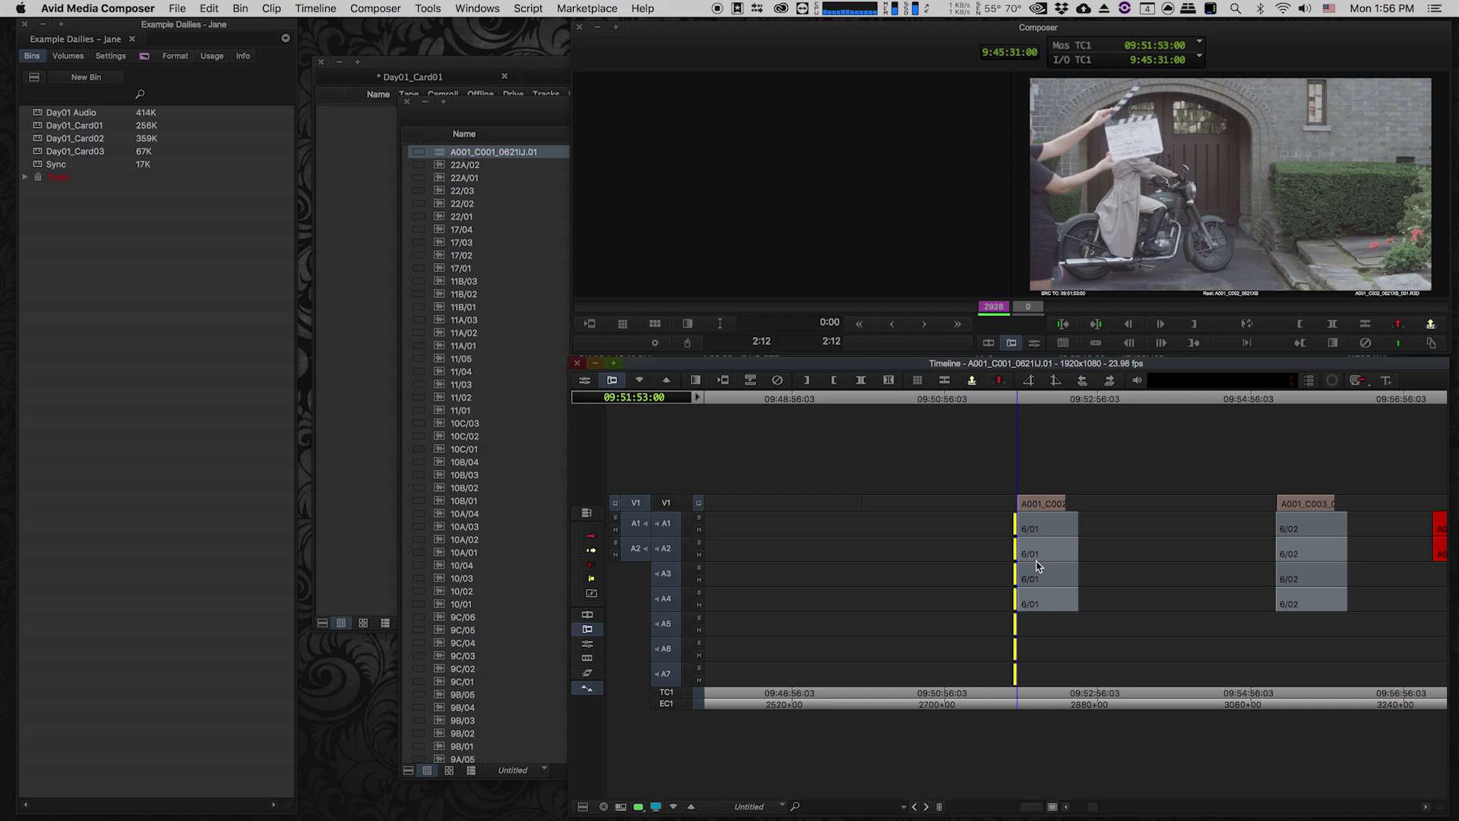
{"action": "key", "text": "Escape"}
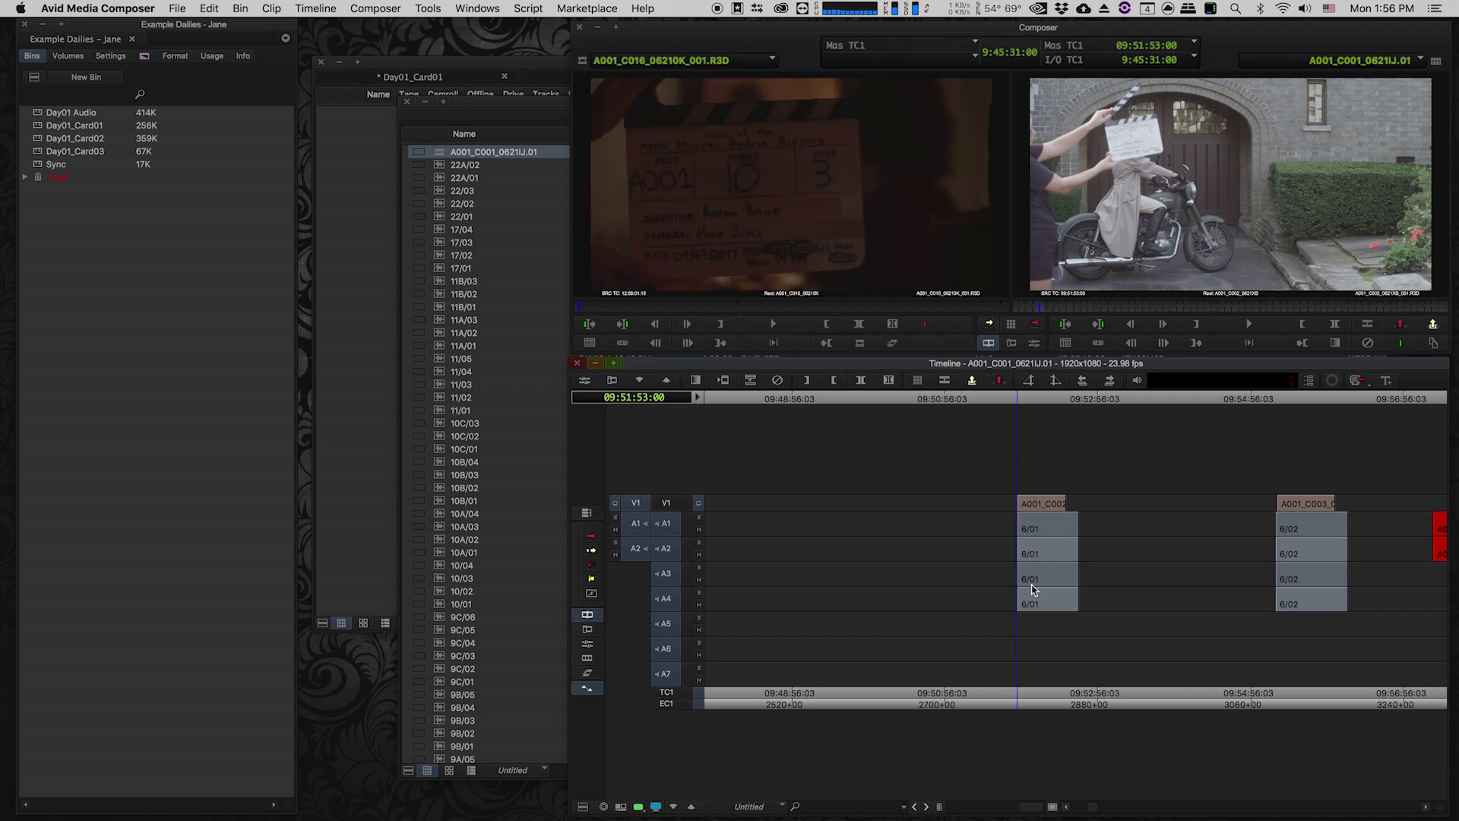
Step: Mark an in-to-out range around camera clip A001_C002 and audio take 6/01
{"action": "left_click", "coordinate": [1031, 591]}
{"action": "key", "text": "Down"}
{"action": "key", "text": "Down"}
{"action": "key", "text": "Down"}
{"action": "key", "text": "Up"}
{"action": "key", "text": "Up"}
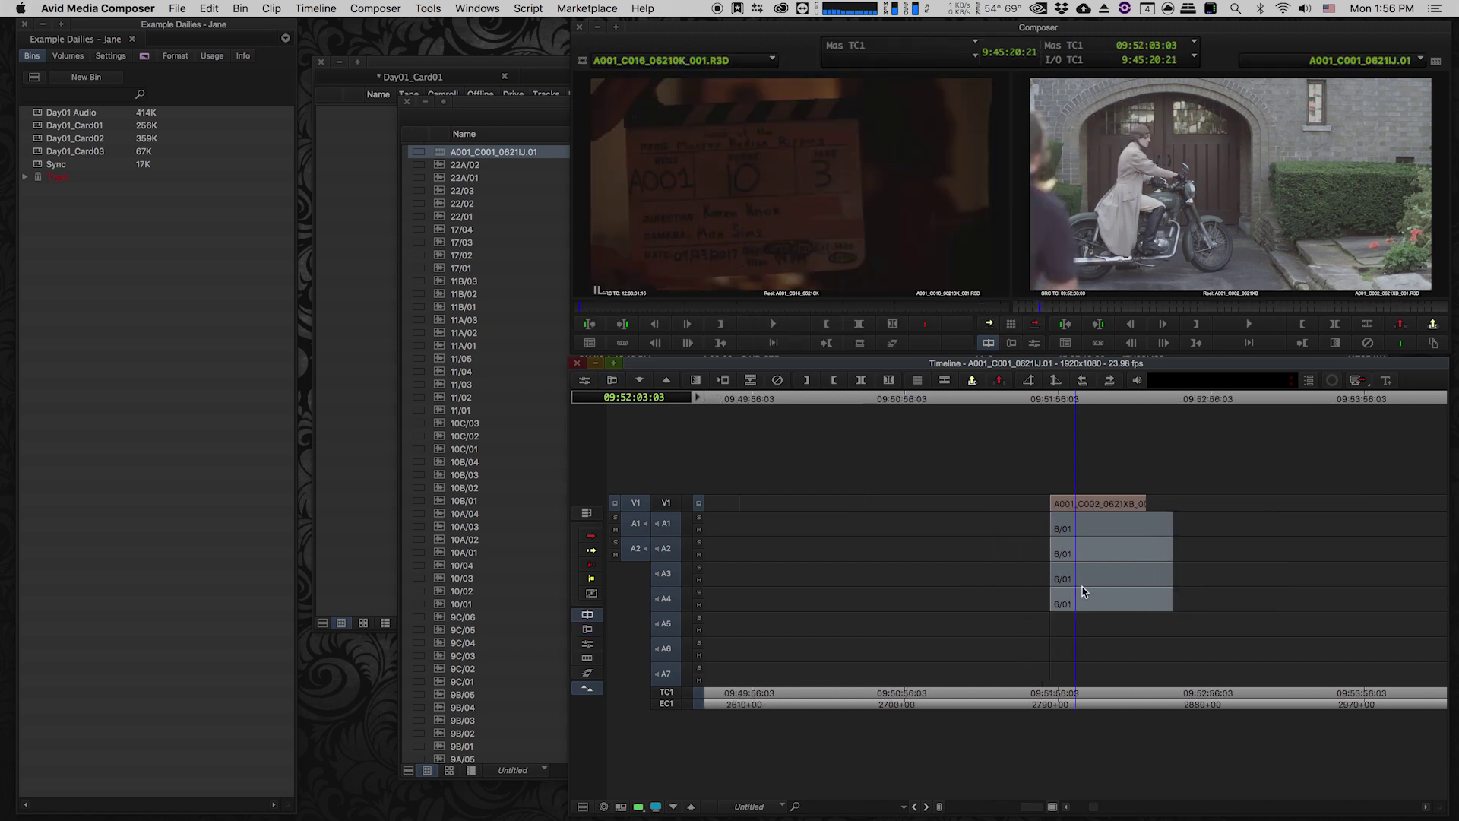
{"action": "left_click", "coordinate": [1006, 580]}
{"action": "key", "text": "i"}
{"action": "left_click", "coordinate": [1230, 611]}
{"action": "key", "text": "o"}
Step: Display audio waveforms on the timeline's audio tracks
{"action": "left_click", "coordinate": [1054, 616]}
{"action": "key", "text": "Down"}
{"action": "key", "text": "Down"}
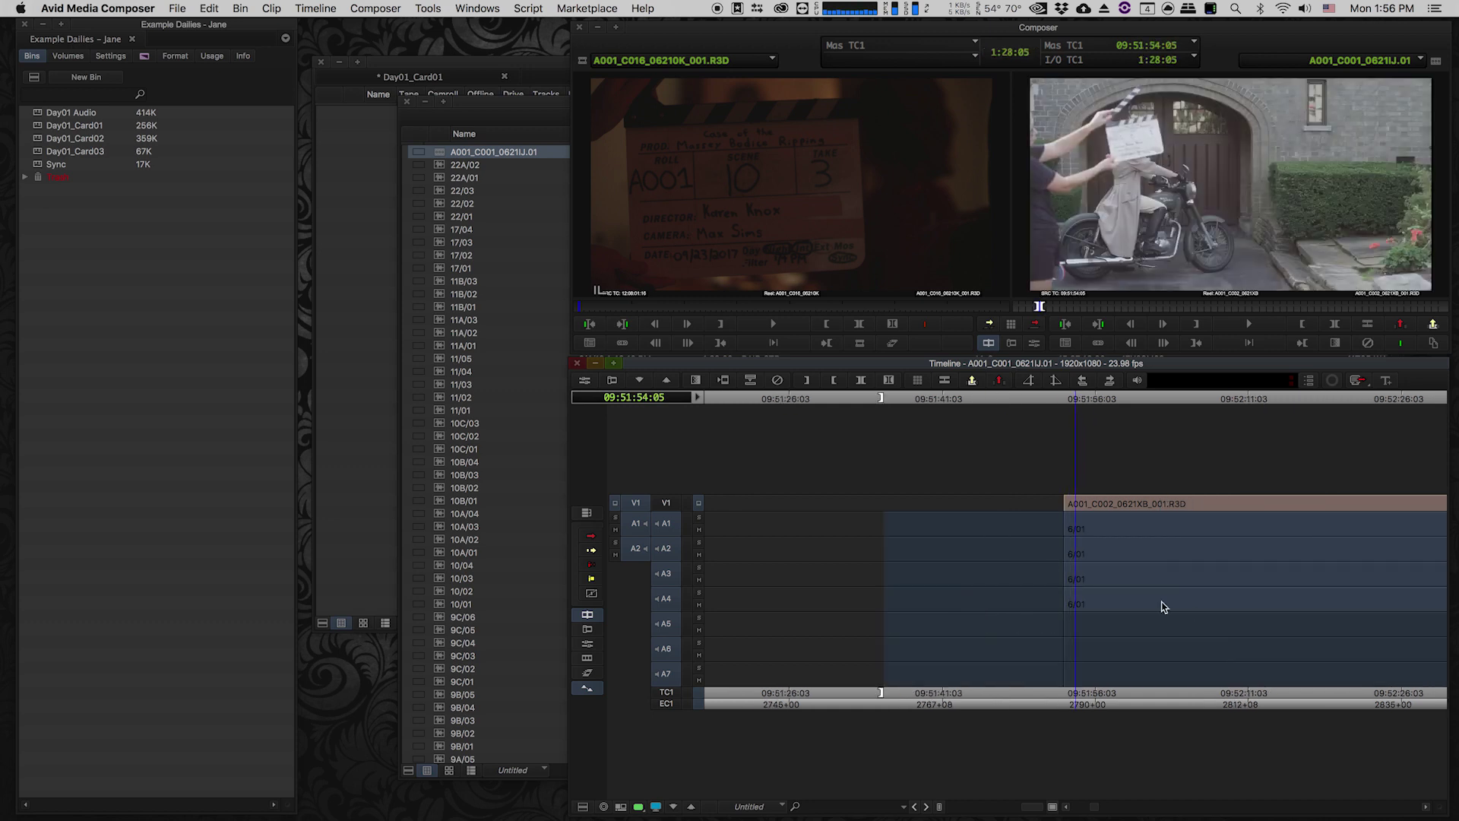
{"action": "key", "text": "Up"}
{"action": "left_click", "coordinate": [584, 806]}
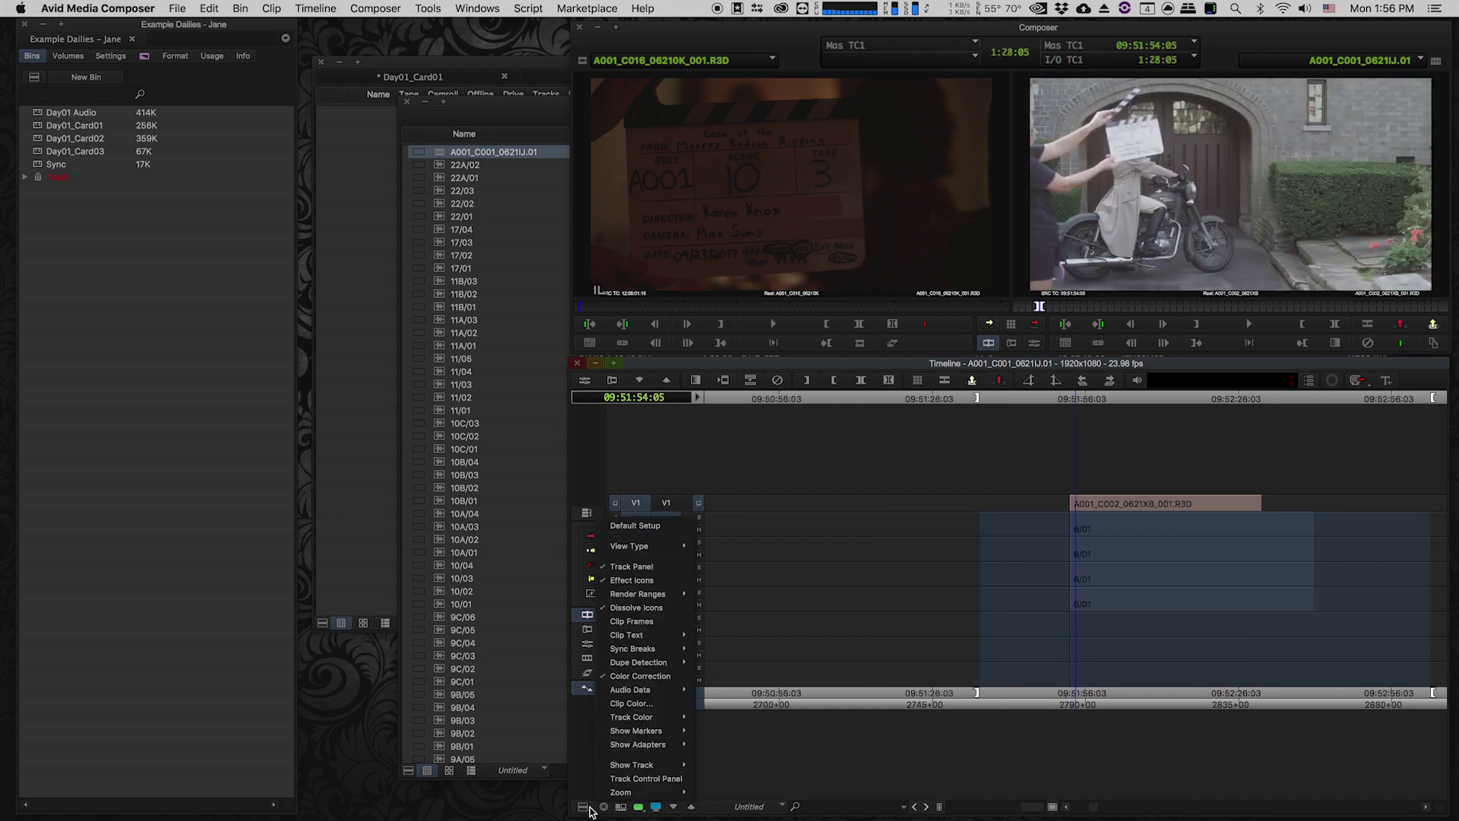
{"action": "mouse_move", "coordinate": [646, 689]}
{"action": "left_click", "coordinate": [745, 705]}
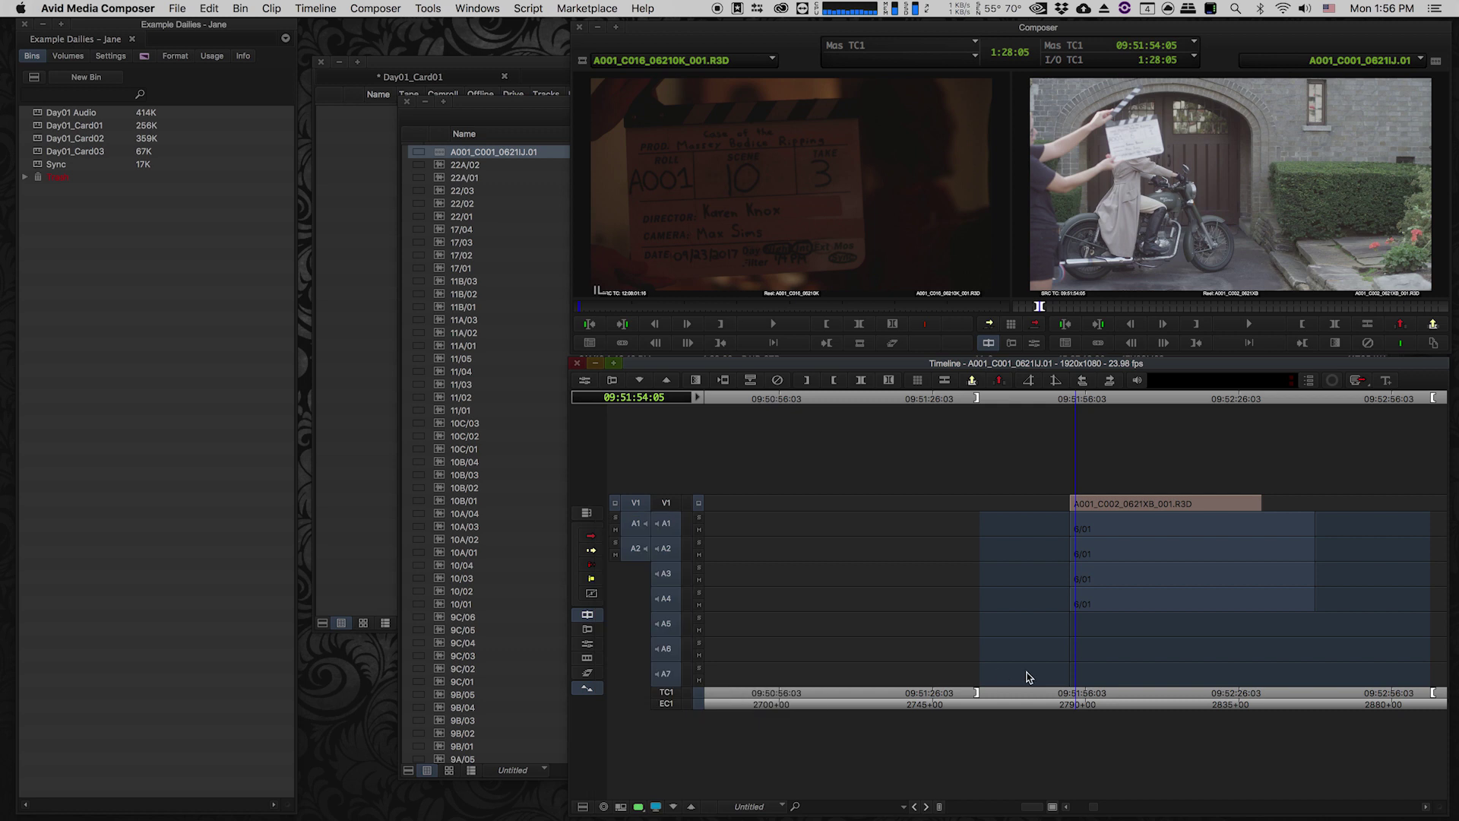
Step: Locate the slate clap in the waveform of audio take 6/01 and play it to verify the sound
{"action": "left_click", "coordinate": [1156, 586]}
{"action": "key", "text": "Down"}
{"action": "left_click_drag", "start_coordinate": [1063, 589], "coordinate": [1083, 591]}
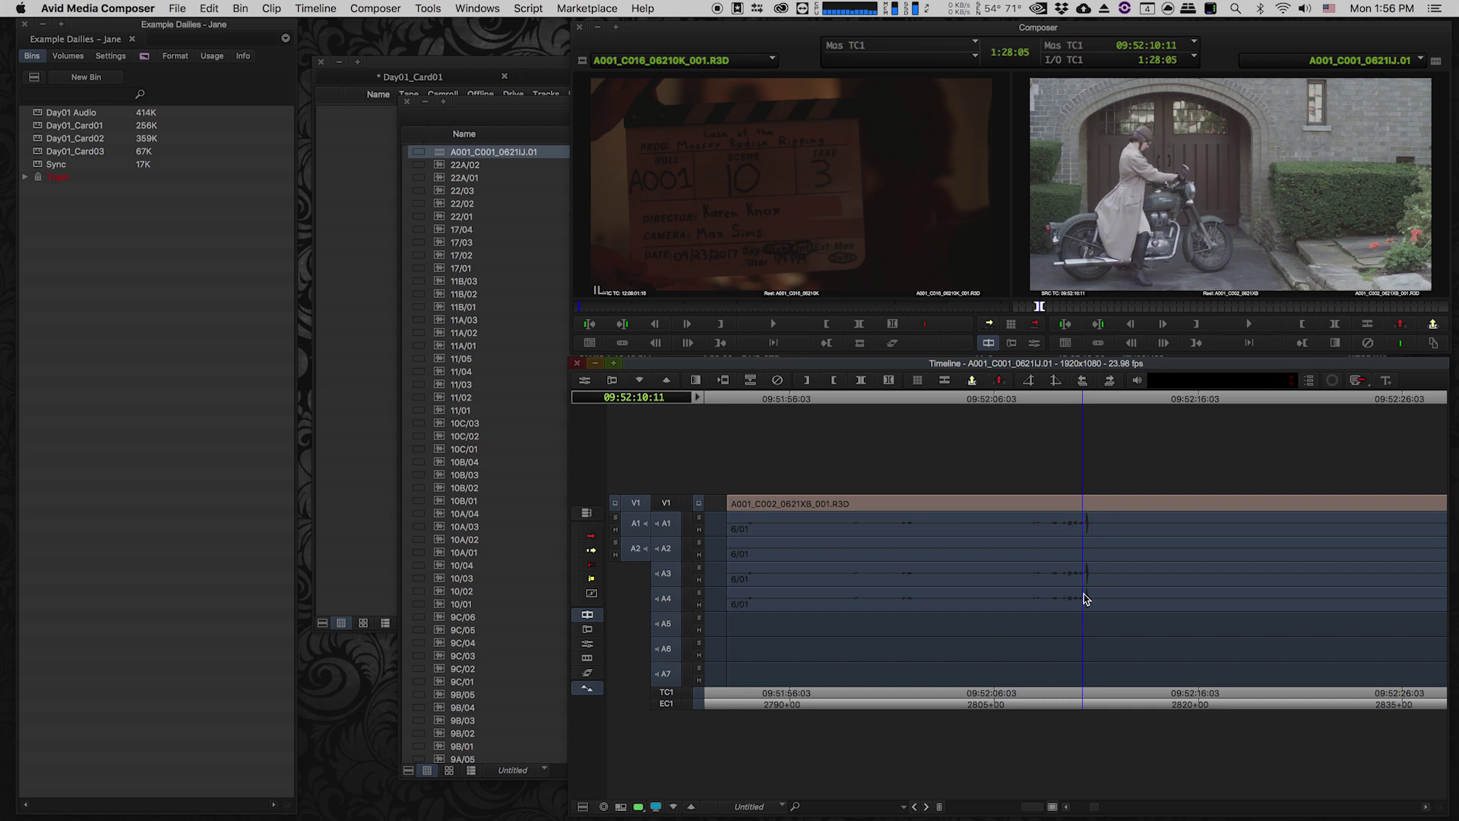
{"action": "left_click", "coordinate": [1087, 593]}
{"action": "key", "text": "space"}
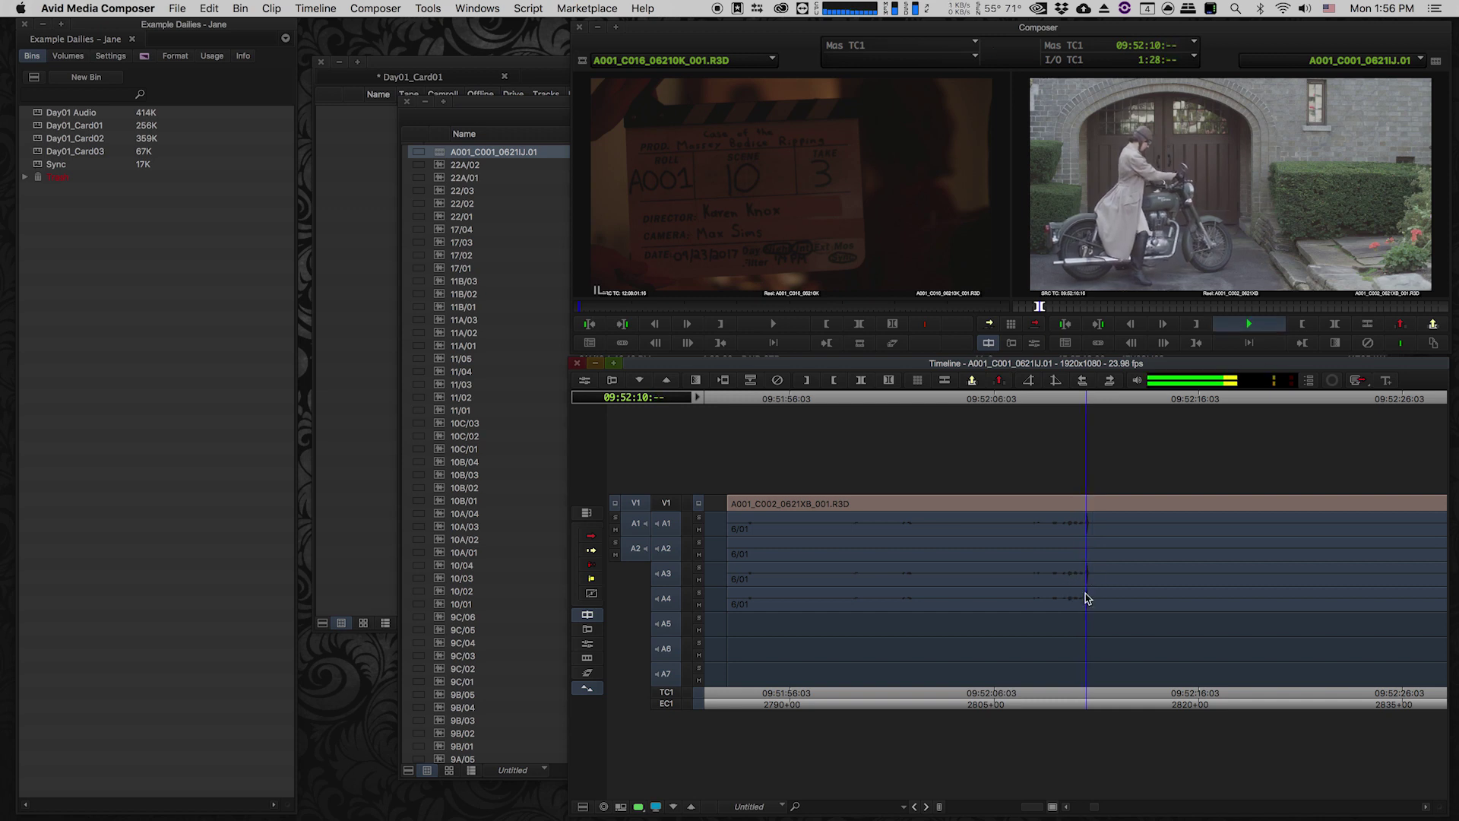
{"action": "key", "text": "space"}
{"action": "key", "text": "Up"}
Step: Park the playhead on the frame where the slate closes in camera clip A001_C002, at 09:52:00:20
{"action": "left_click", "coordinate": [943, 570]}
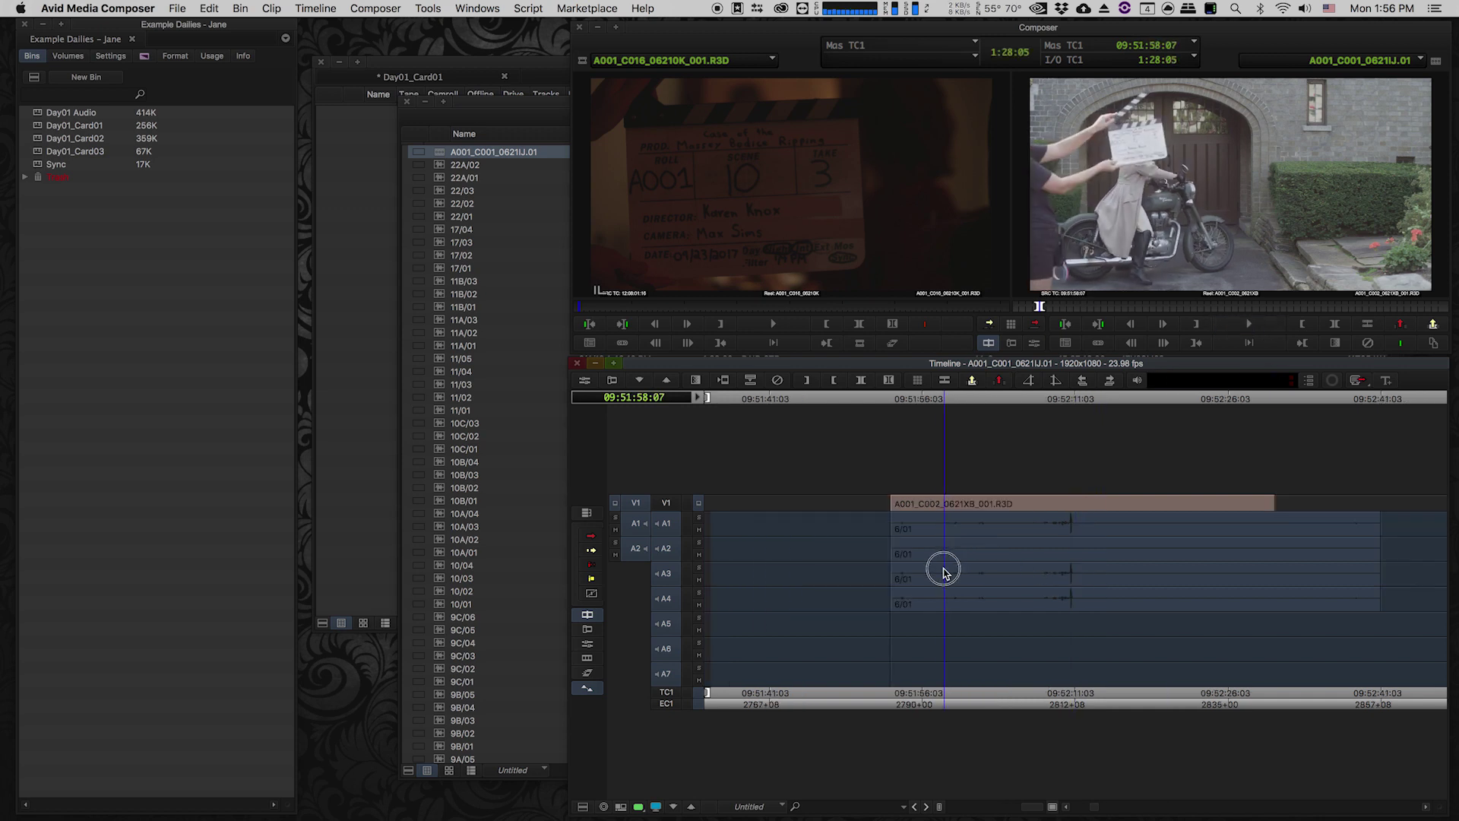
{"action": "key", "text": "Down"}
{"action": "key", "text": "Down"}
{"action": "mouse_move", "coordinate": [1074, 568]}
{"action": "left_mouse_down"}
{"action": "mouse_move", "coordinate": [972, 573]}
{"action": "mouse_move", "coordinate": [1170, 573]}
{"action": "mouse_move", "coordinate": [1086, 583]}
{"action": "left_mouse_up"}
{"action": "key", "text": "Up"}
{"action": "key", "text": "Left"}
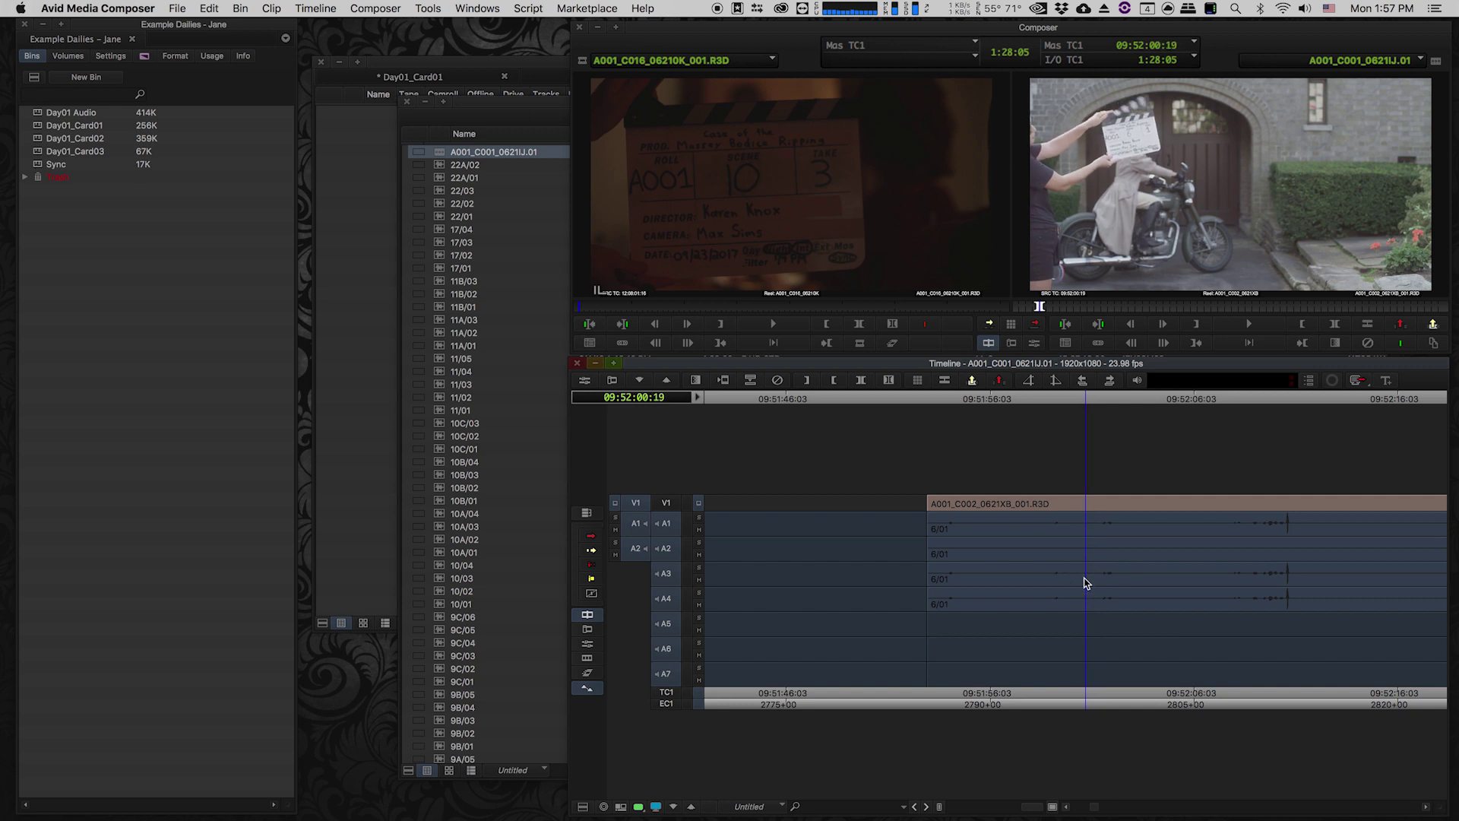
{"action": "key", "text": "Right"}
Step: Make V1 the only active track and add a red marker without a comment at the slate-close frame
{"action": "left_click", "coordinate": [667, 501]}
{"action": "left_click_drag", "start_coordinate": [667, 523], "coordinate": [668, 673]}
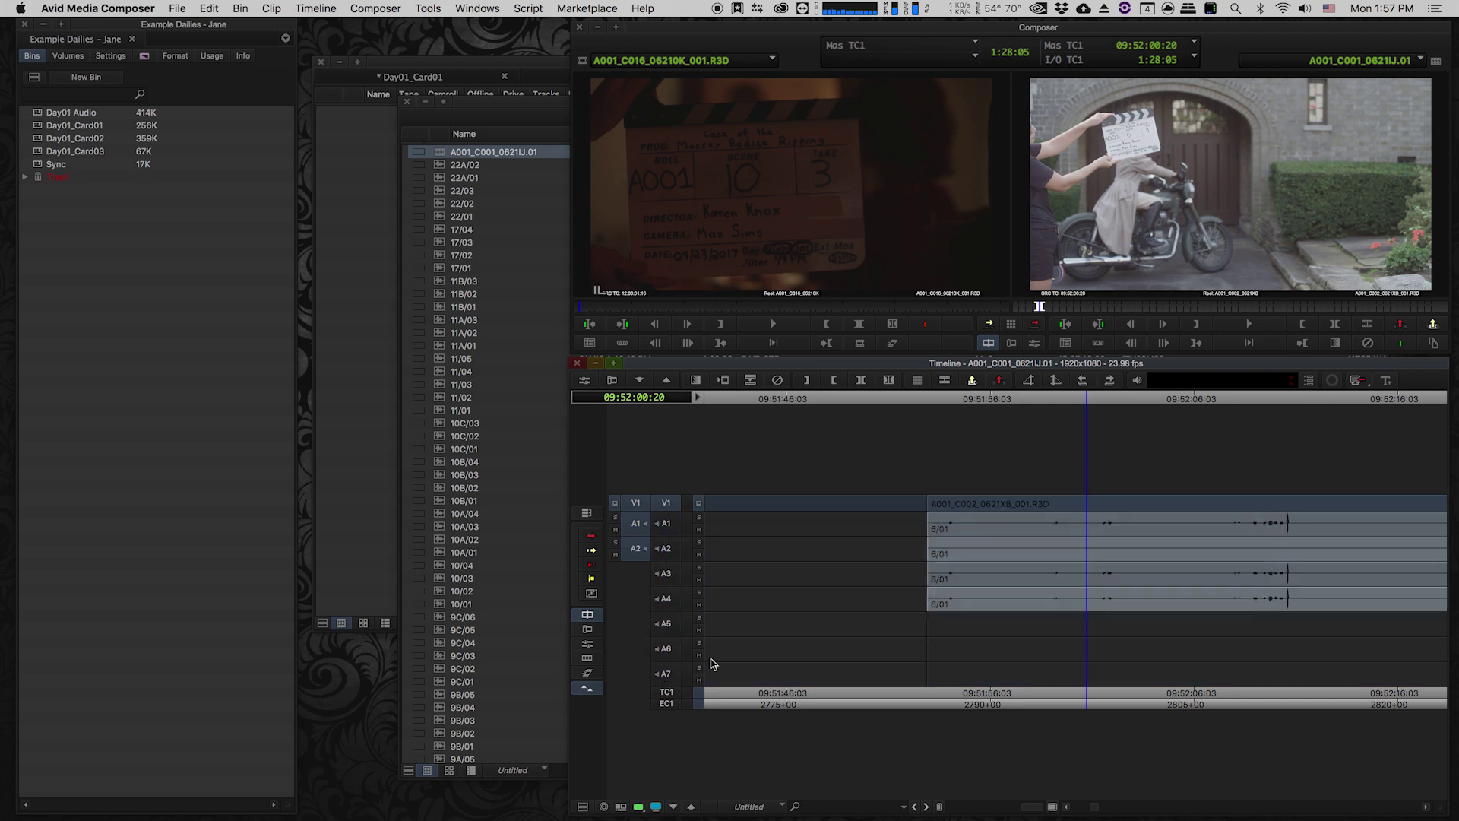
{"action": "key", "text": "F5"}
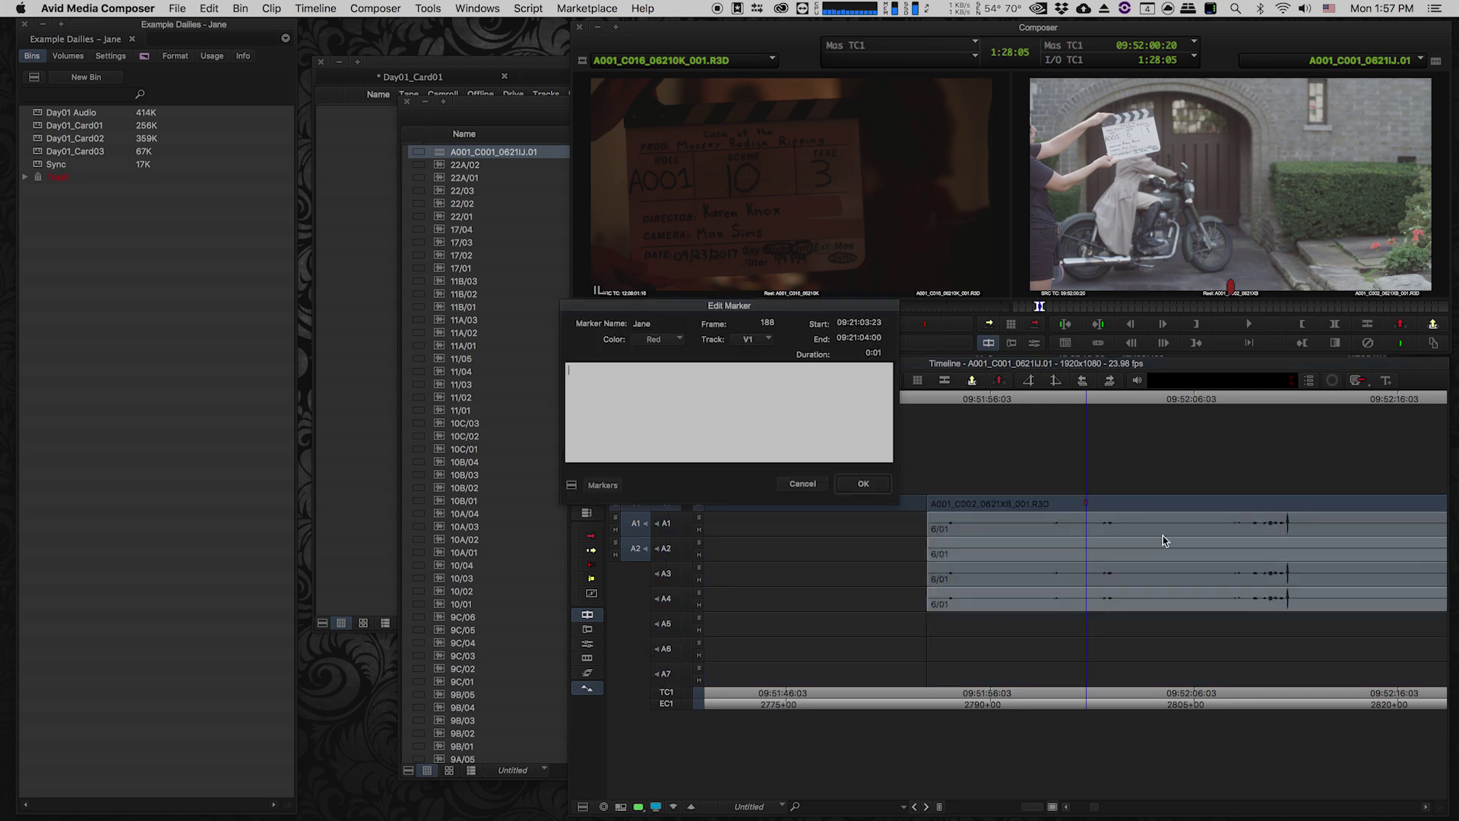
{"action": "left_click", "coordinate": [862, 486]}
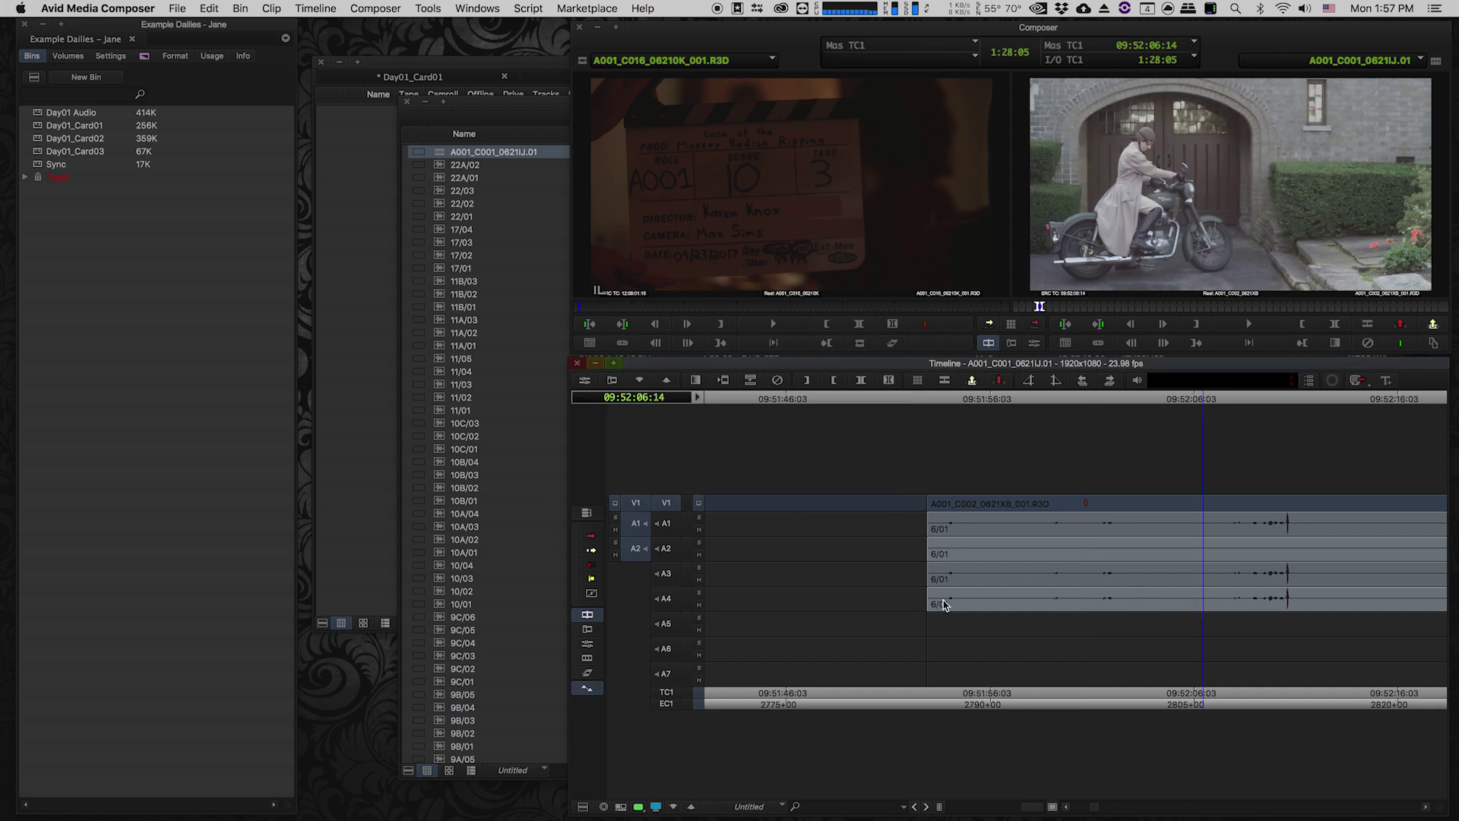
Step: Trim the filler before audio take 6/01 by -239 frames on A1 to A5, bringing its clap to the V1 marker
{"action": "key", "text": "u"}
{"action": "left_click", "coordinate": [995, 320]}
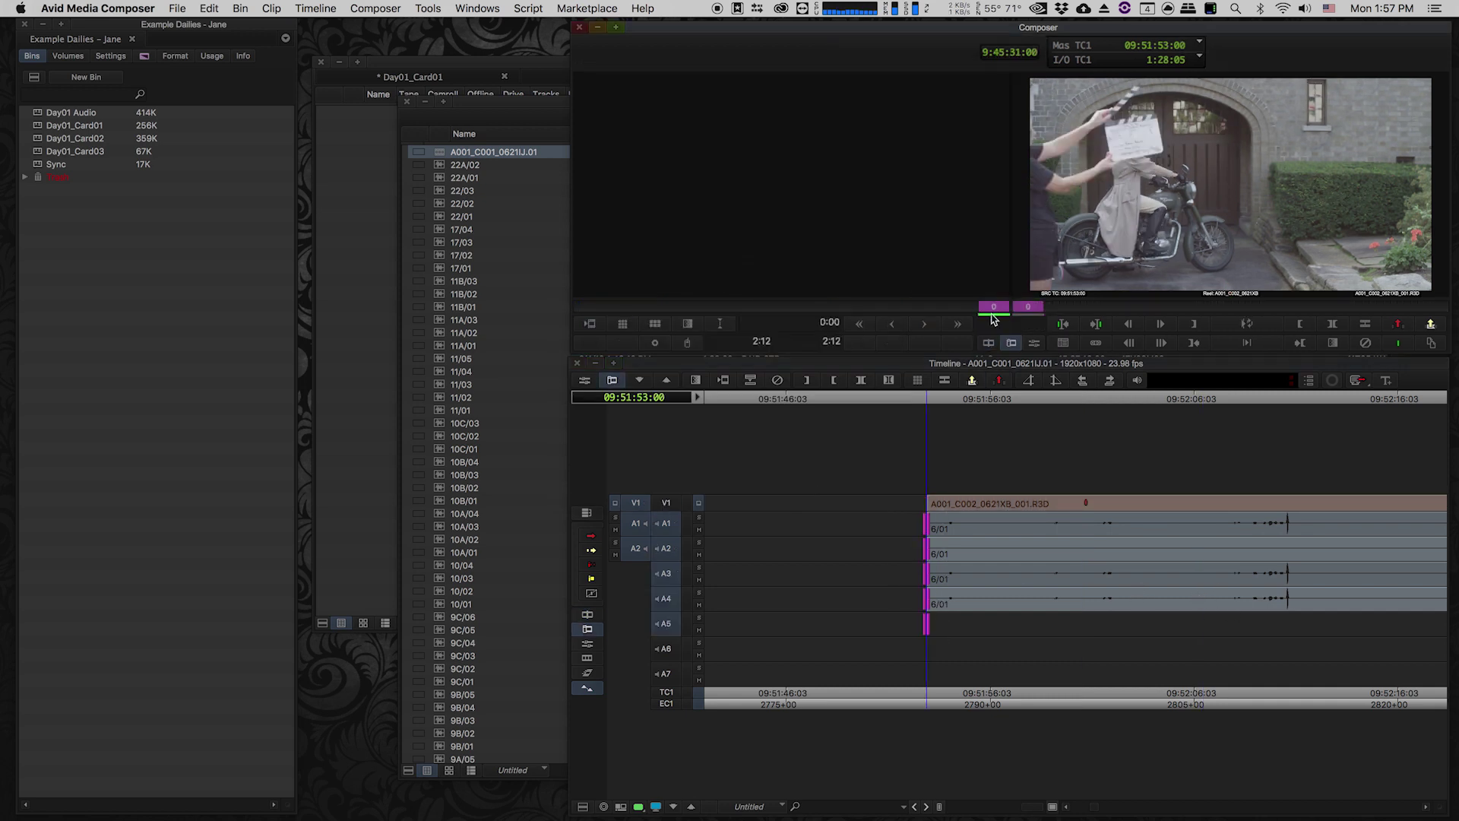
{"action": "left_click_drag", "start_coordinate": [921, 528], "coordinate": [818, 542]}
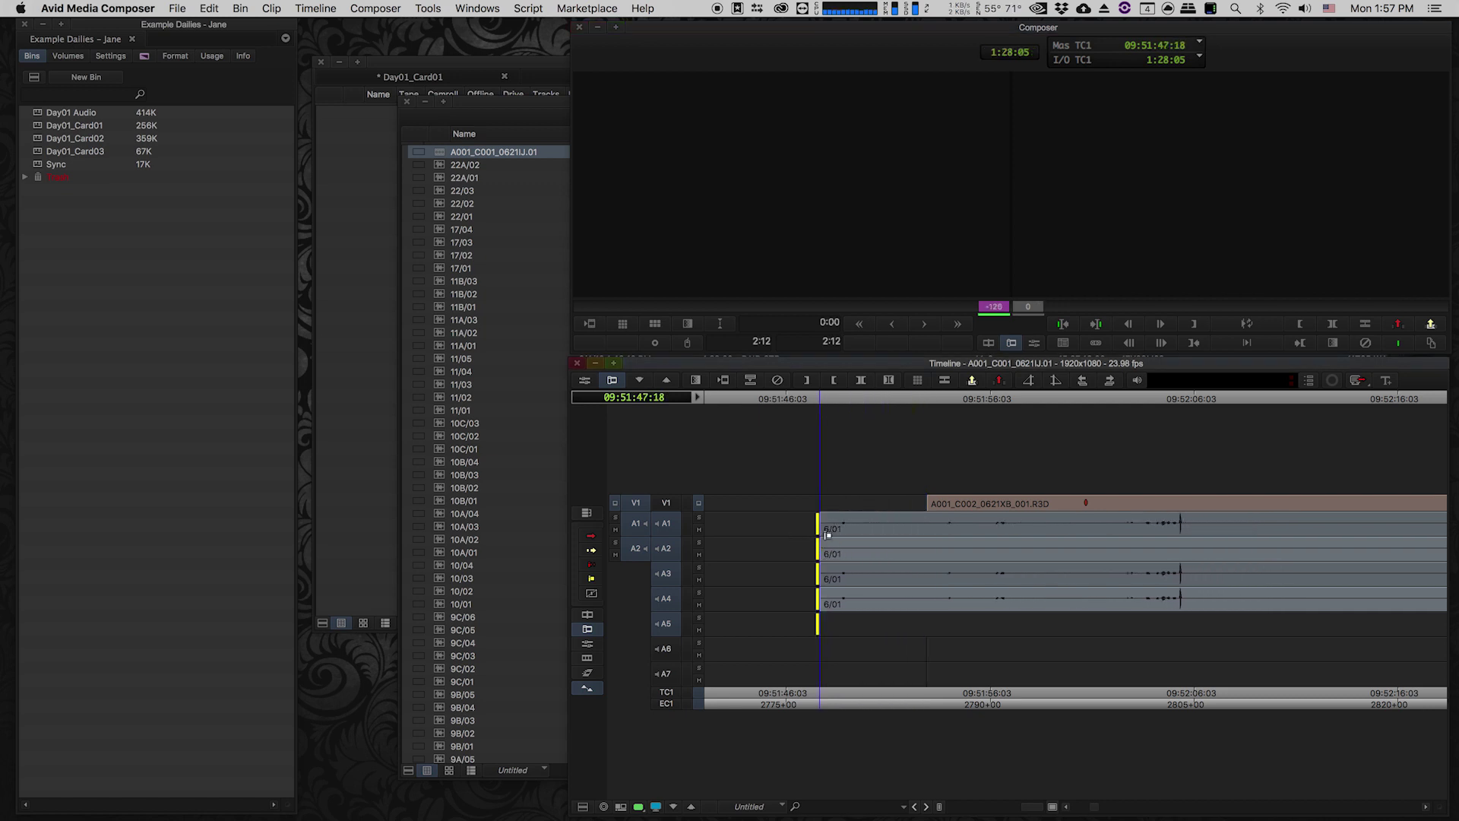
{"action": "key", "text": "Up"}
{"action": "key", "text": "Down"}
{"action": "key", "text": "Up"}
{"action": "left_click_drag", "start_coordinate": [1062, 530], "coordinate": [1027, 543]}
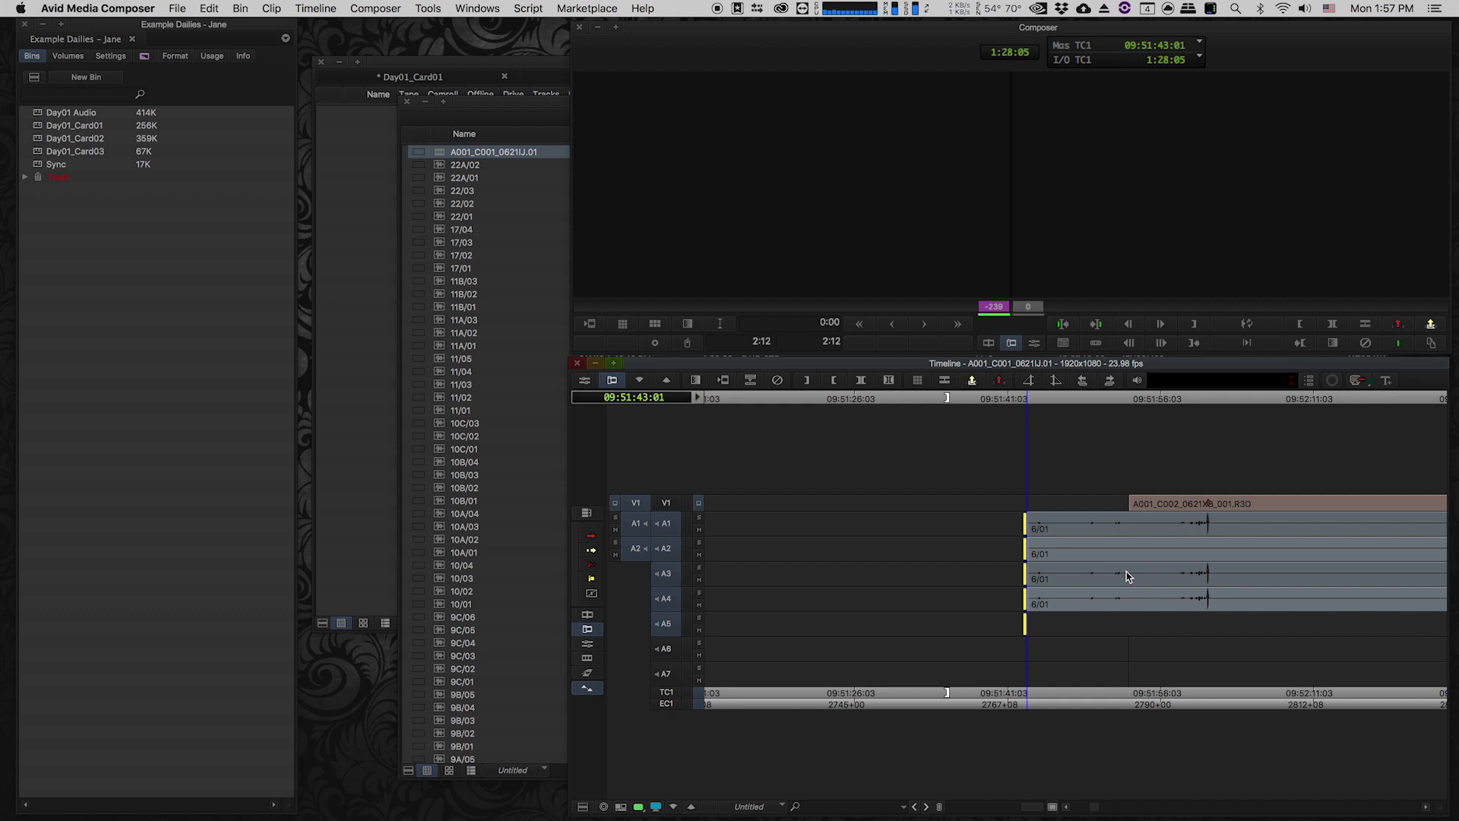
{"action": "key", "text": "y"}
Step: Check the clap against the V1 marker and fine-tune the trim before audio take 6/01 by +2 frames
{"action": "left_click", "coordinate": [1206, 586]}
{"action": "key", "text": "super+]"}
{"action": "key", "text": "super+]"}
{"action": "key", "text": "super+]"}
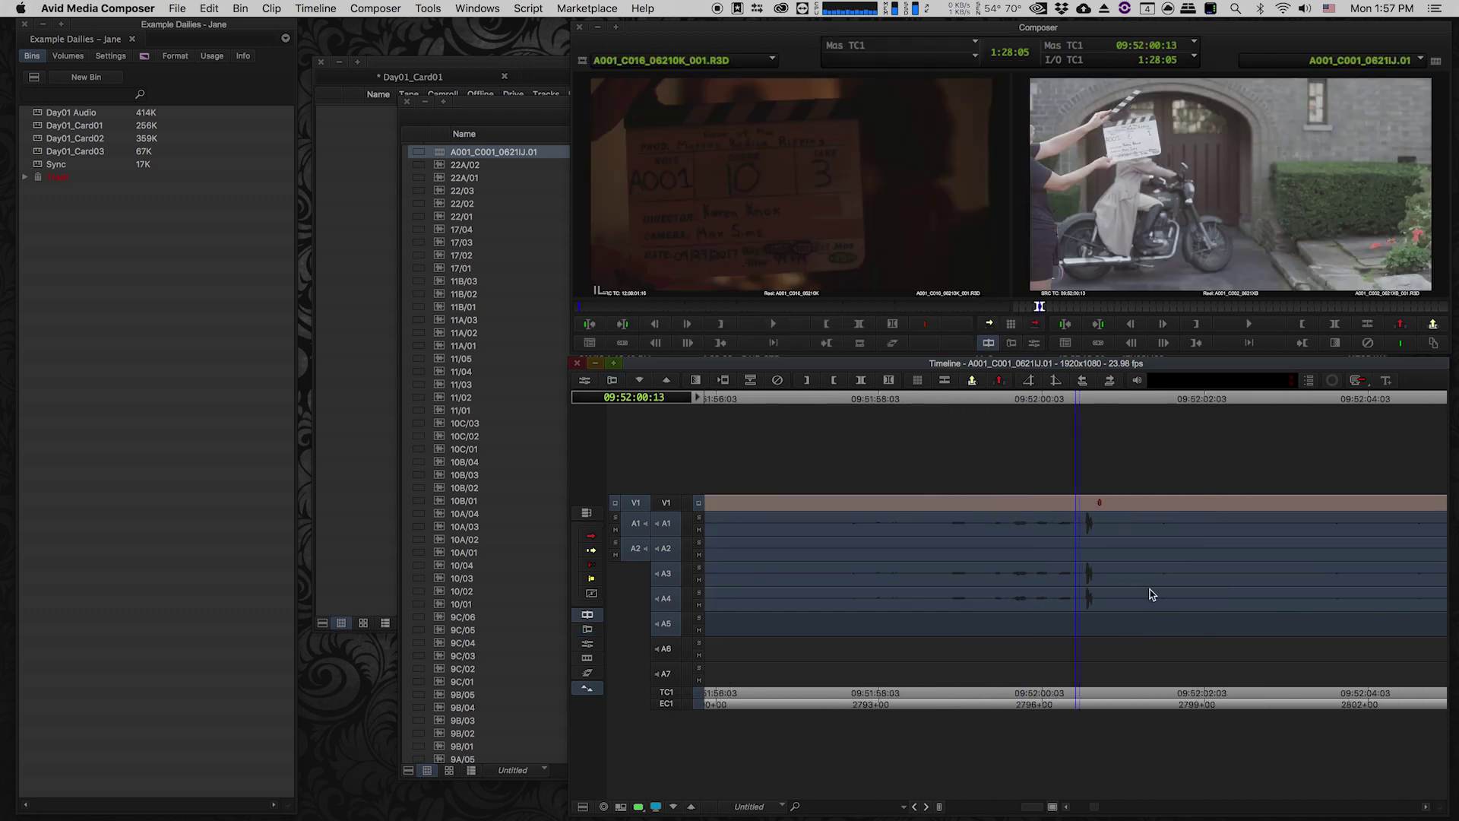
{"action": "key", "text": "super+["}
{"action": "key", "text": "super+["}
{"action": "left_click", "coordinate": [783, 570]}
{"action": "key", "text": "u"}
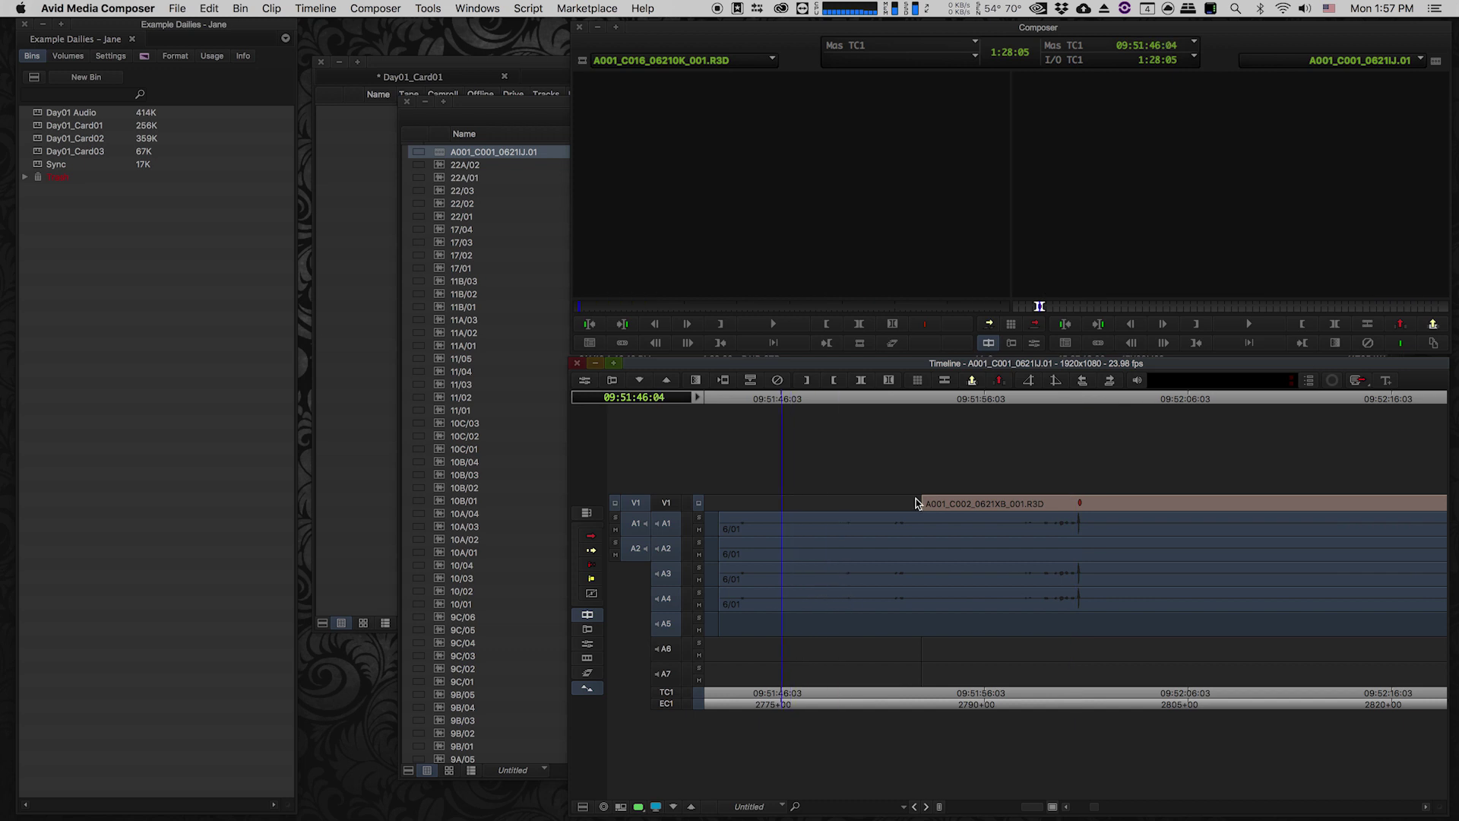
{"action": "left_click", "coordinate": [989, 310]}
{"action": "type", "text": "+2"}
{"action": "key", "text": "Return"}
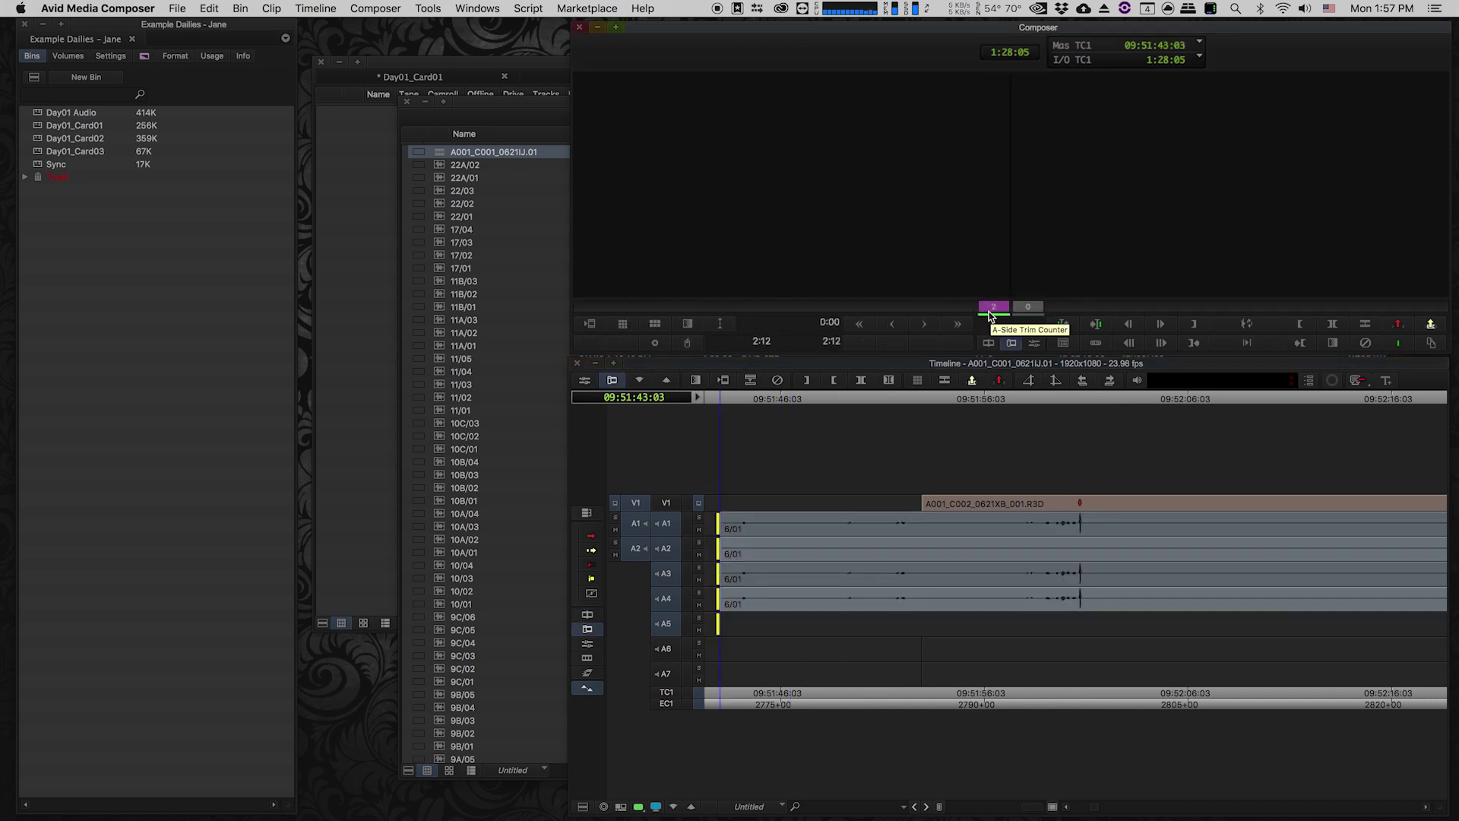
Step: Play the slate clap of camera clip A001_C002 with audio take 6/01 repeatedly to check their sync
{"action": "left_click", "coordinate": [1085, 547]}
{"action": "key", "text": "super+]"}
{"action": "key", "text": "super+]"}
{"action": "key", "text": "super+]"}
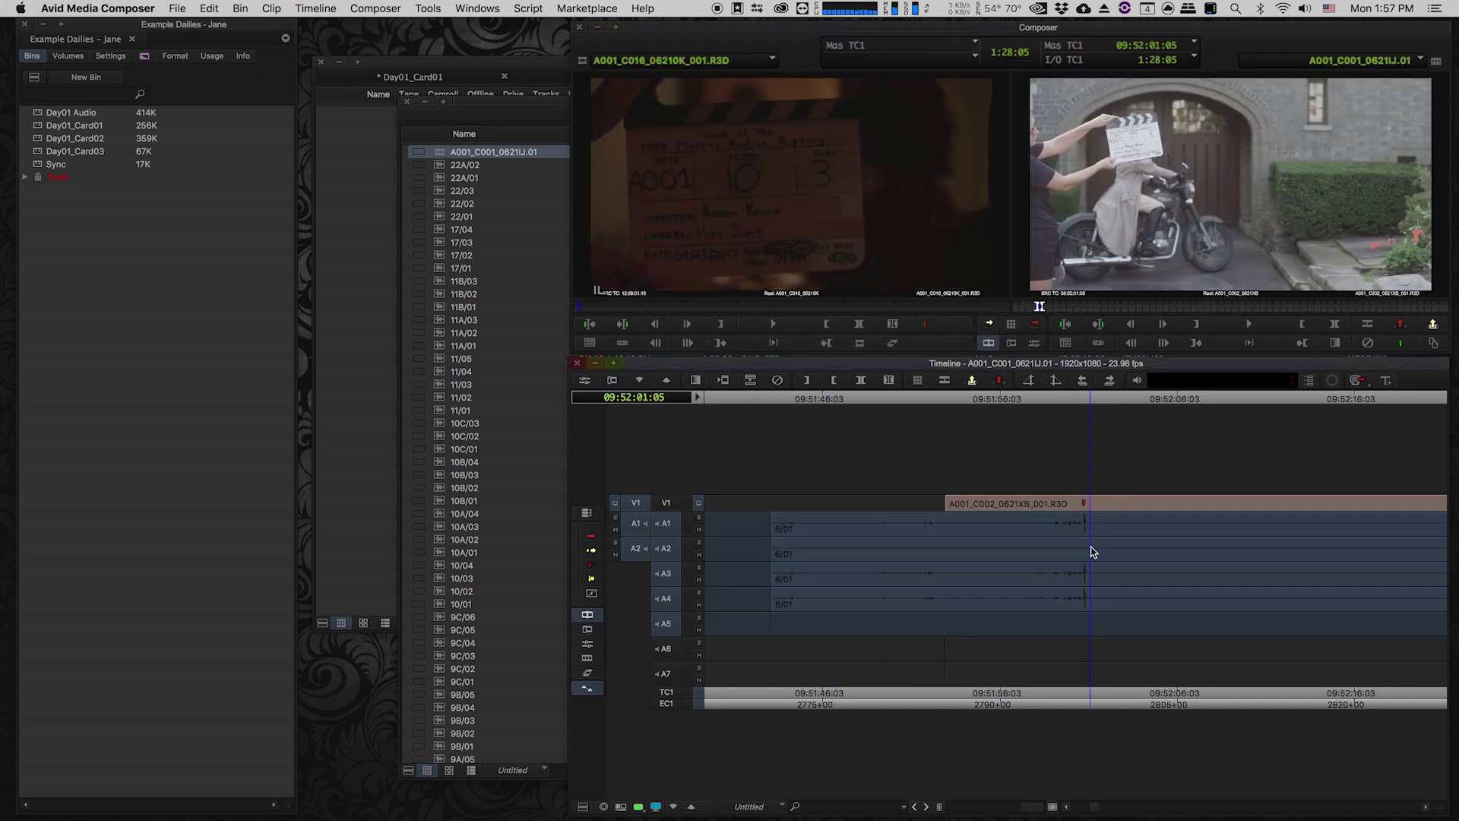
{"action": "left_click", "coordinate": [944, 560]}
{"action": "key", "text": "space"}
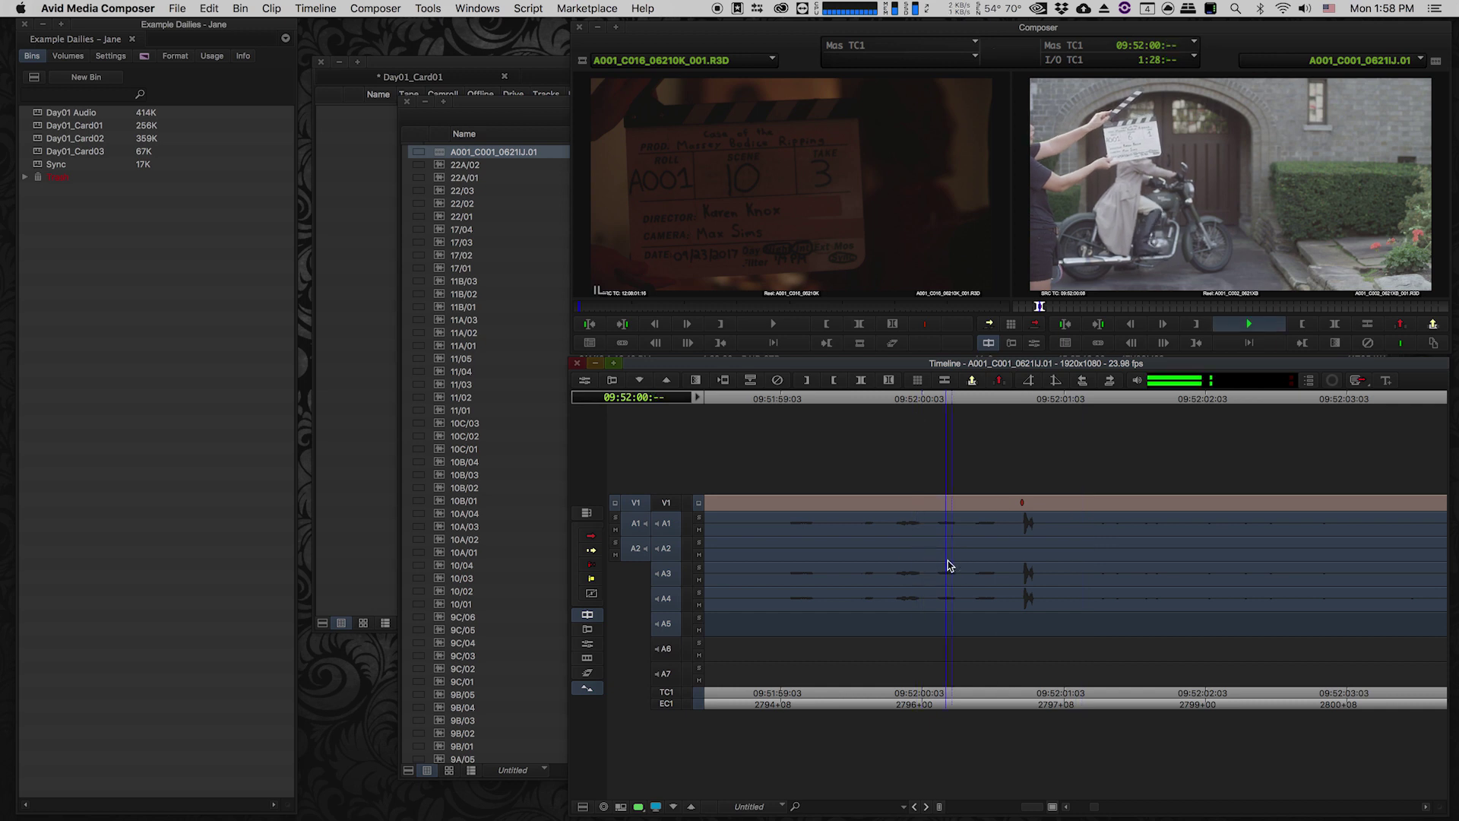
{"action": "left_click", "coordinate": [944, 579]}
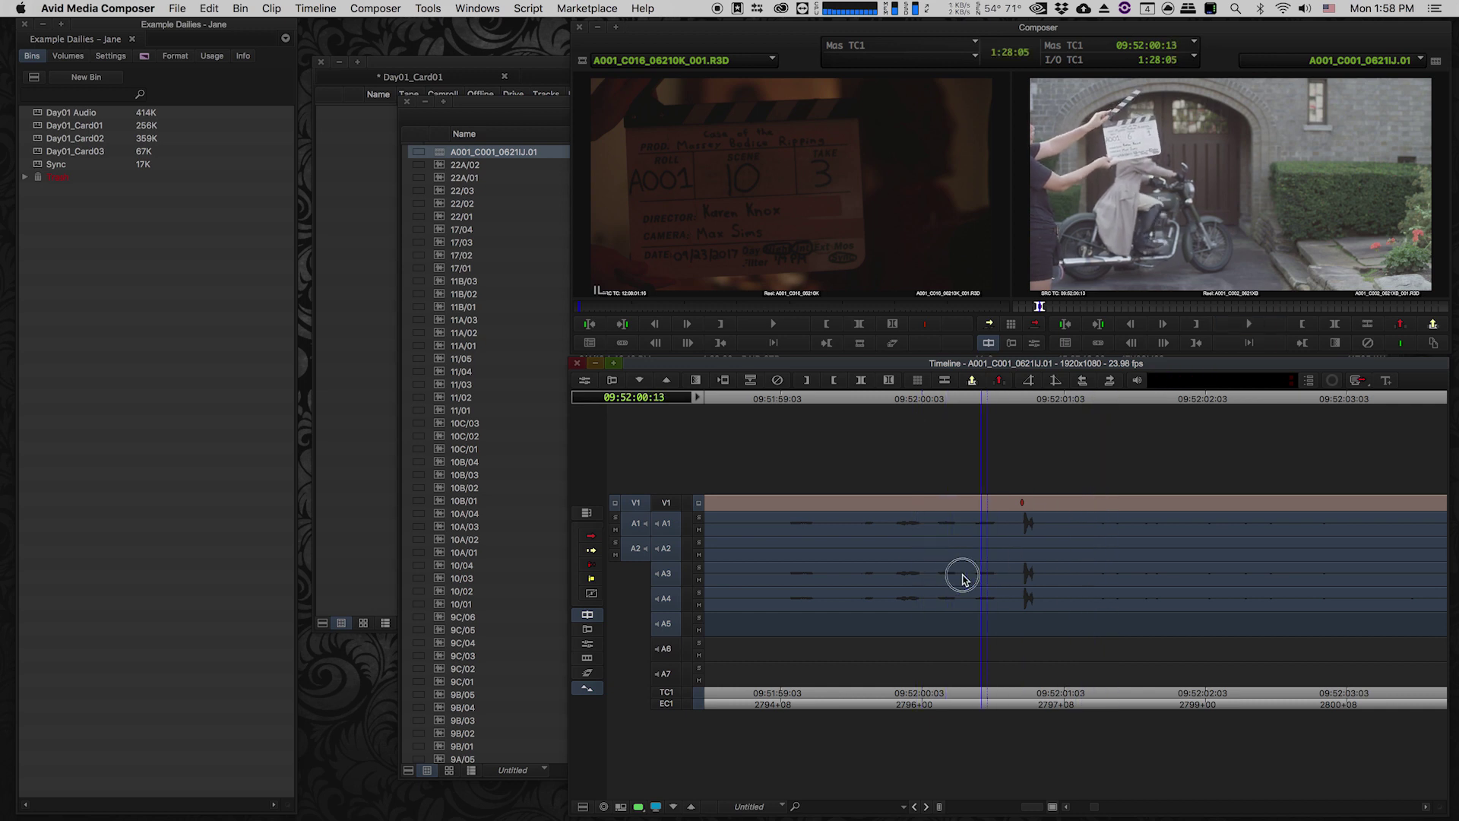
{"action": "key", "text": "space"}
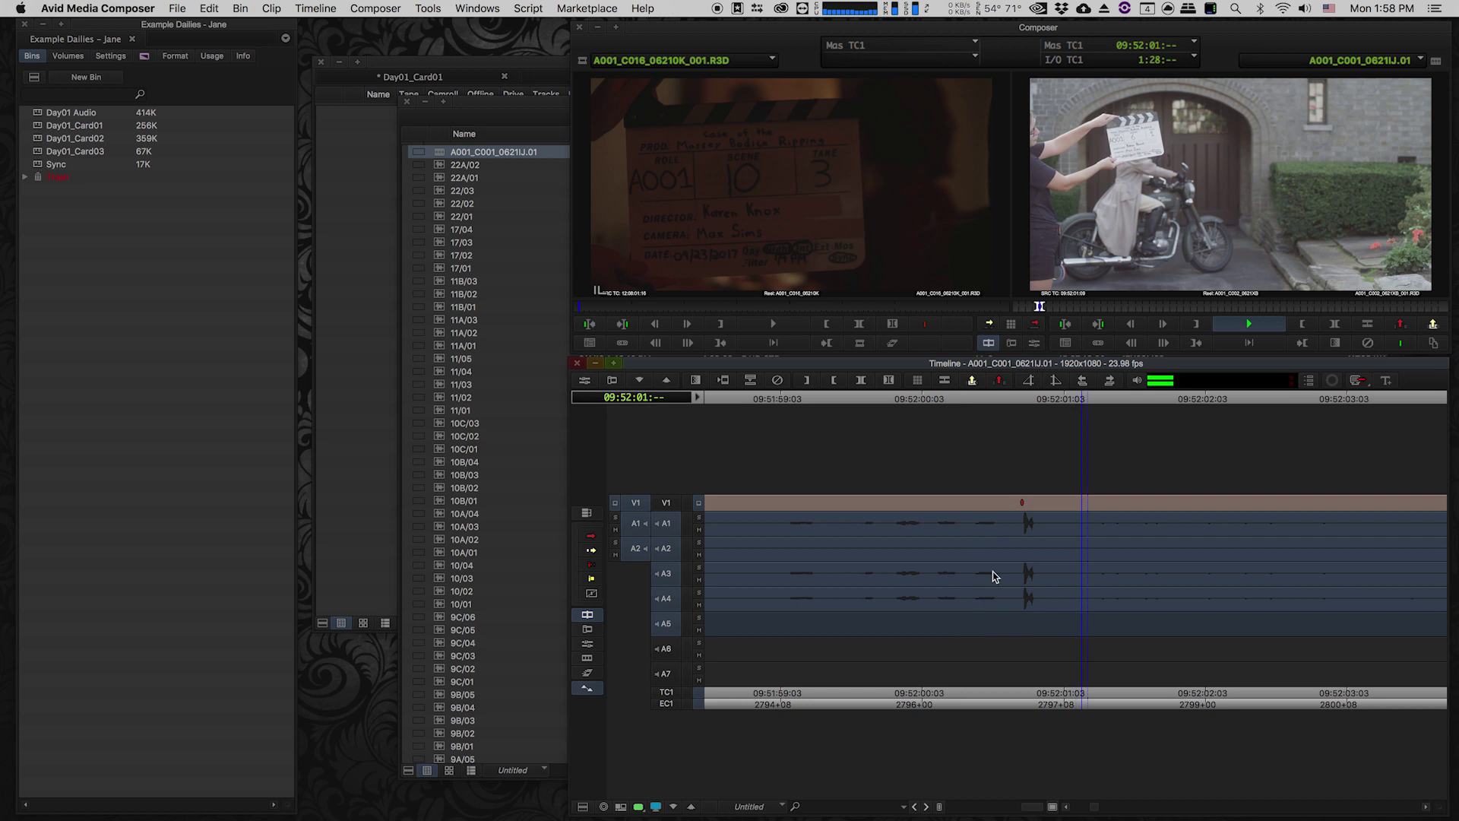
{"action": "left_click", "coordinate": [1017, 578]}
{"action": "left_click", "coordinate": [951, 586]}
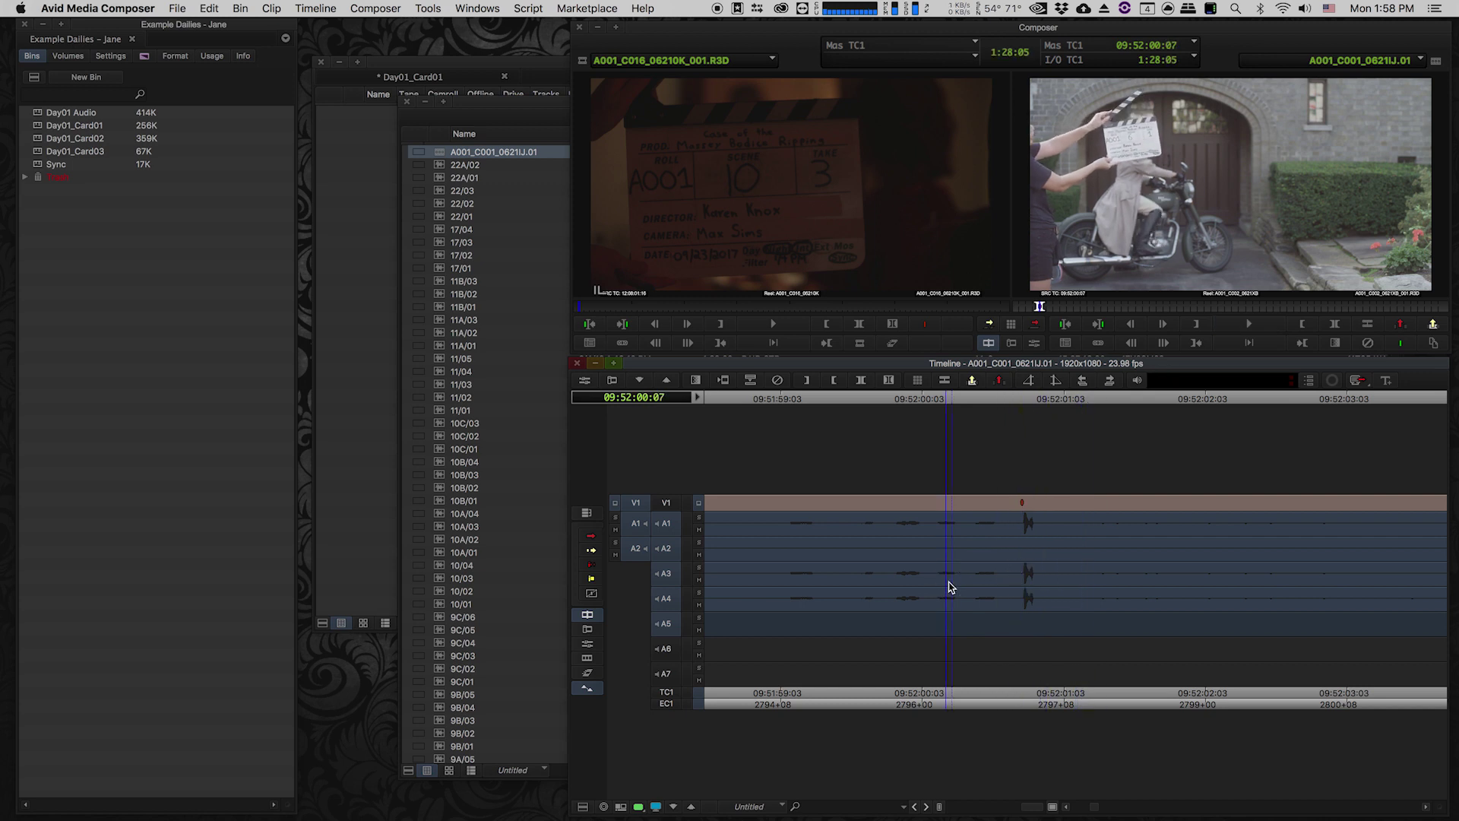
{"action": "key", "text": "space"}
{"action": "left_click", "coordinate": [1215, 593]}
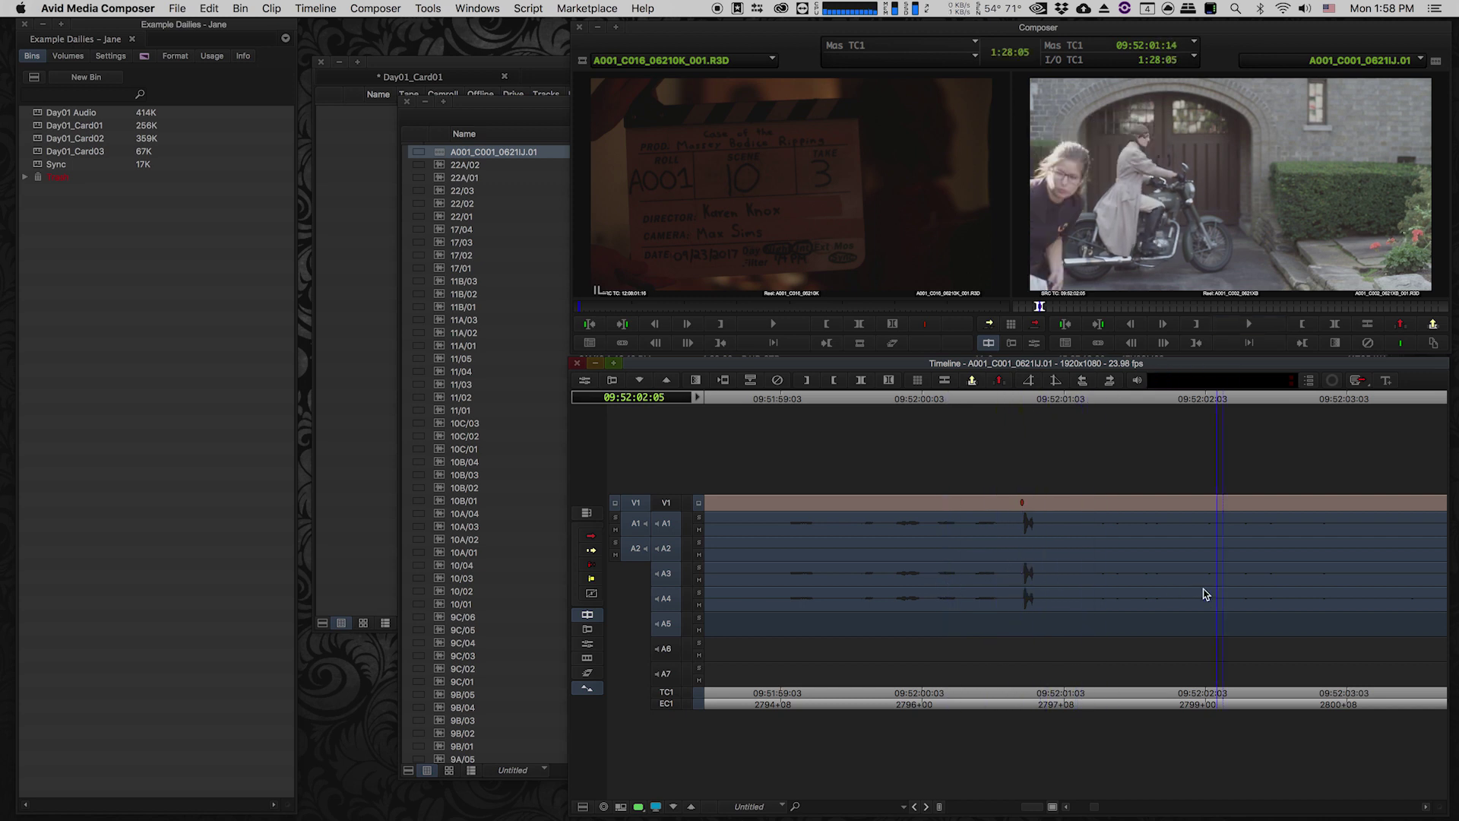
Step: Play further into camera clip A001_C002 with audio take 6/01 to check the sync beyond the slate
{"action": "key", "text": "super+bracketleft"}
{"action": "left_click_drag", "start_coordinate": [1130, 568], "coordinate": [1204, 575]}
{"action": "key", "text": "super+bracketleft"}
{"action": "key", "text": "super+bracketright"}
{"action": "mouse_move", "coordinate": [1085, 575]}
{"action": "left_mouse_down"}
{"action": "mouse_move", "coordinate": [1114, 580]}
{"action": "mouse_move", "coordinate": [1052, 580]}
{"action": "mouse_move", "coordinate": [1149, 575]}
{"action": "mouse_move", "coordinate": [1075, 573]}
{"action": "left_mouse_up"}
{"action": "key", "text": "space"}
{"action": "left_click", "coordinate": [1129, 576]}
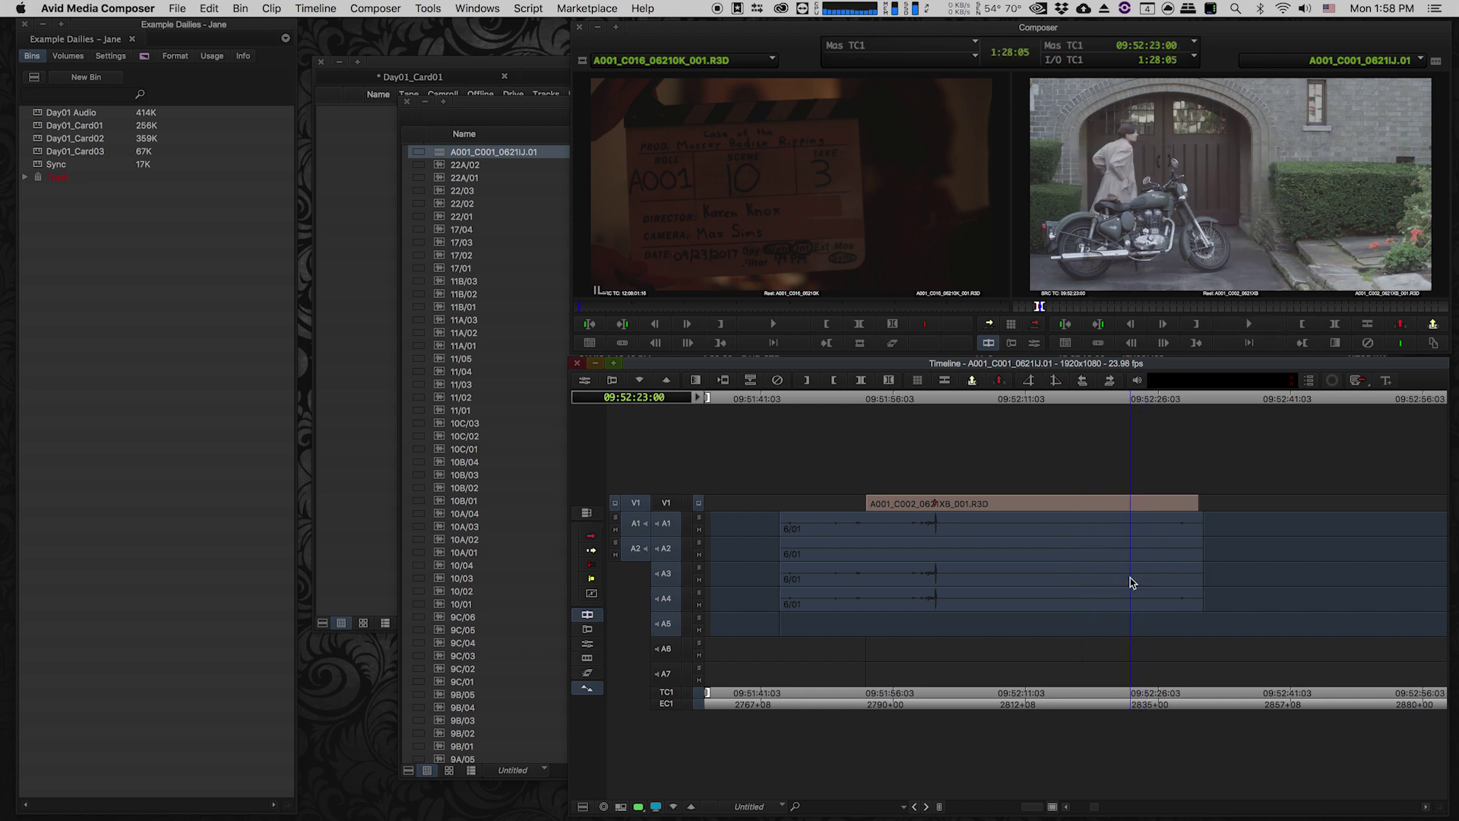
Step: Mark an in-to-out range around camera clip A001_C003 and audio take 6/02
{"action": "key", "text": "super+["}
{"action": "key", "text": "super+["}
{"action": "key", "text": "super+["}
{"action": "left_click", "coordinate": [1072, 564]}
{"action": "left_click", "coordinate": [1262, 570]}
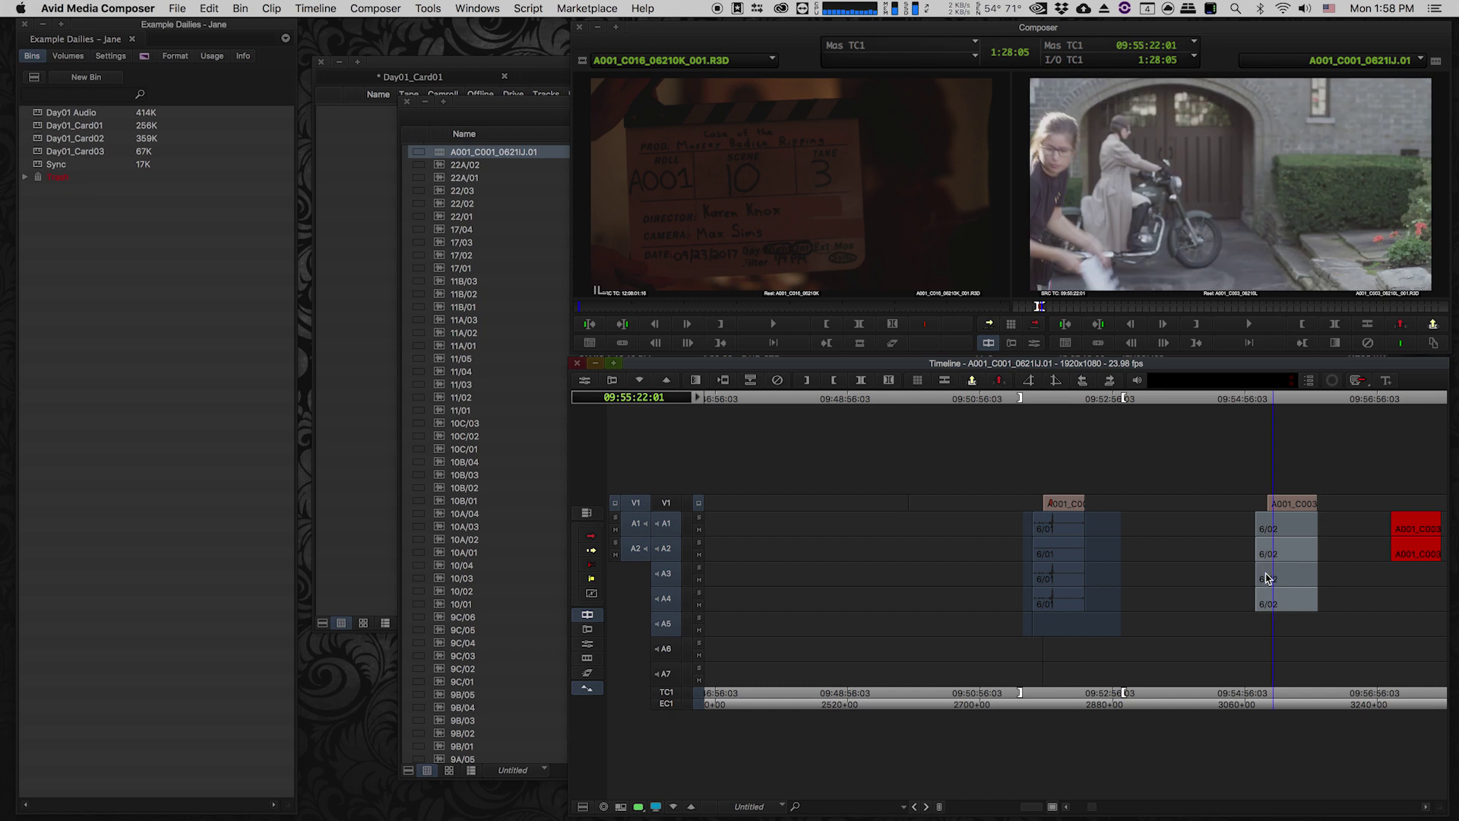
{"action": "key", "text": "super+]"}
{"action": "key", "text": "super+]"}
{"action": "left_click", "coordinate": [997, 588]}
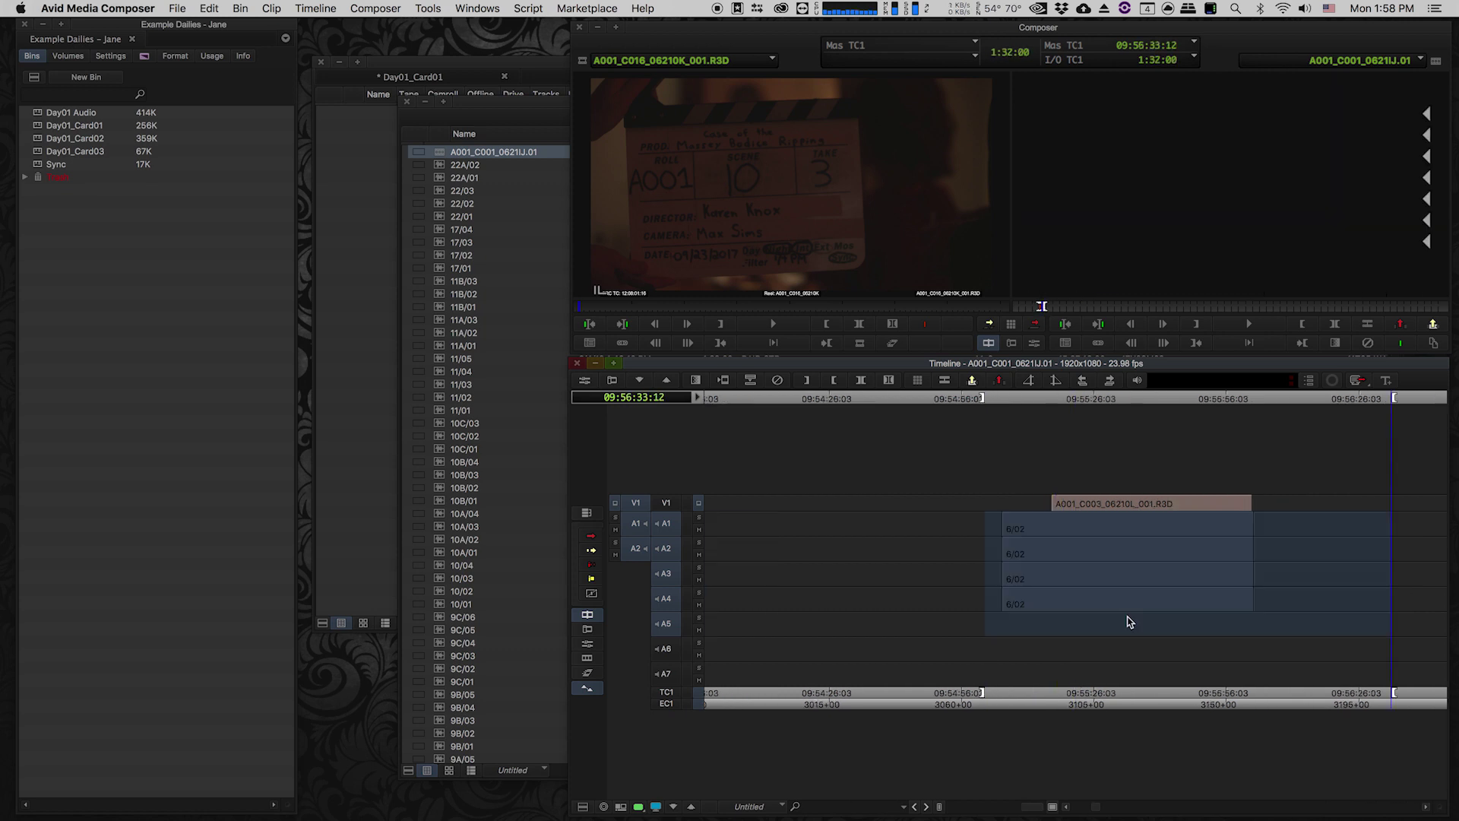
Step: Play the slate clap of camera clip A001_C003 with audio take 6/02 to check their sync
{"action": "left_click", "coordinate": [1075, 593]}
{"action": "key", "text": "super+]"}
{"action": "key", "text": "super+]"}
{"action": "key", "text": "super+]"}
{"action": "left_click_drag", "start_coordinate": [852, 574], "coordinate": [1041, 585]}
{"action": "key", "text": "super+]"}
{"action": "key", "text": "super+]"}
{"action": "key", "text": "space"}
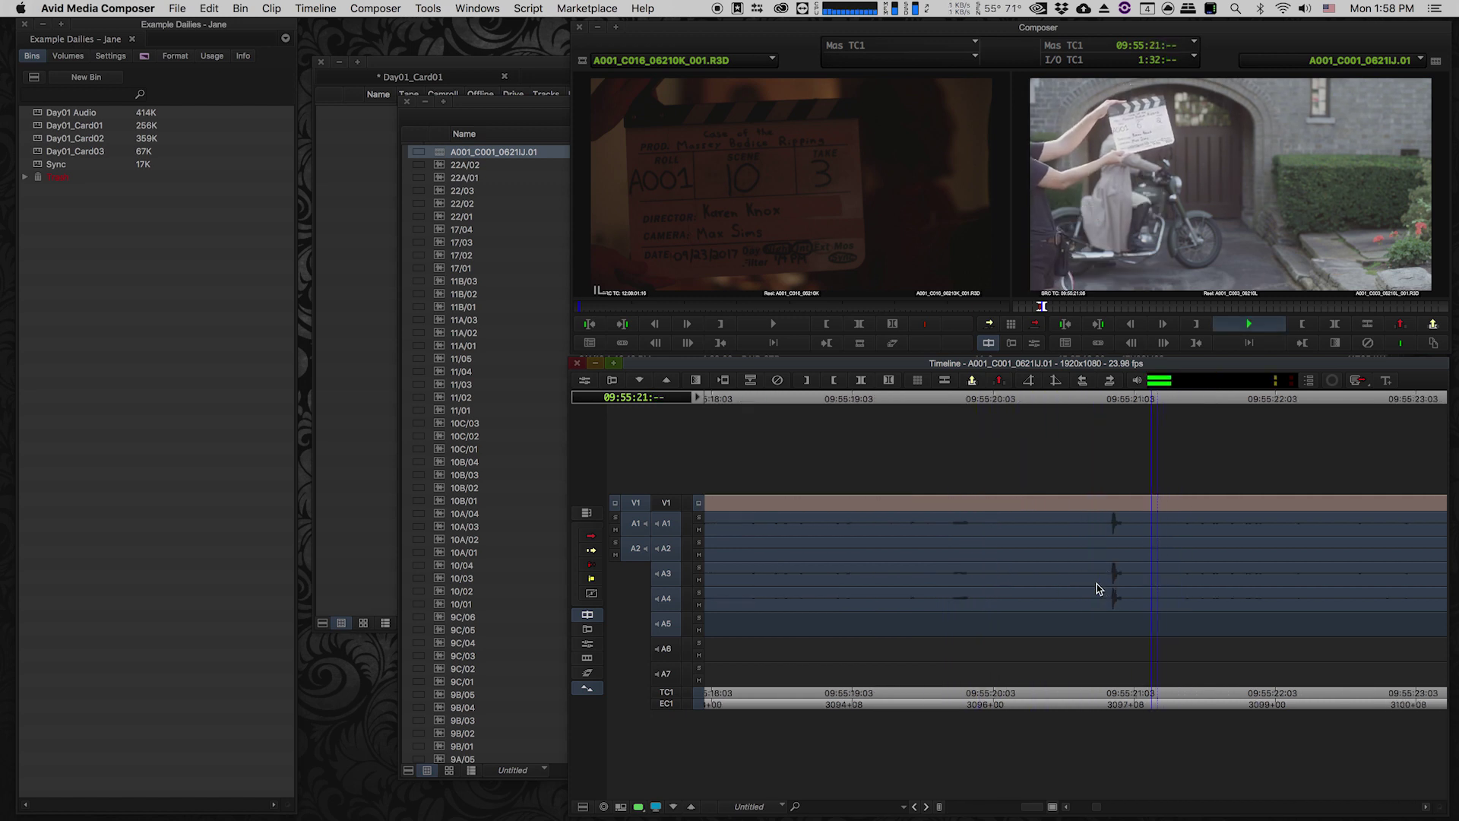
Step: Stop playback and examine how audio takes 6/01 and 6/02 sit beneath camera clips A001_C002 and A001_C003
{"action": "left_click", "coordinate": [1201, 599]}
{"action": "key", "text": "super+["}
{"action": "key", "text": "super+["}
{"action": "key", "text": "super+["}
{"action": "key", "text": "super+["}
{"action": "key", "text": "super+["}
{"action": "key", "text": "super+["}
{"action": "key", "text": "super+["}
{"action": "key", "text": "super+["}
{"action": "key", "text": "super+["}
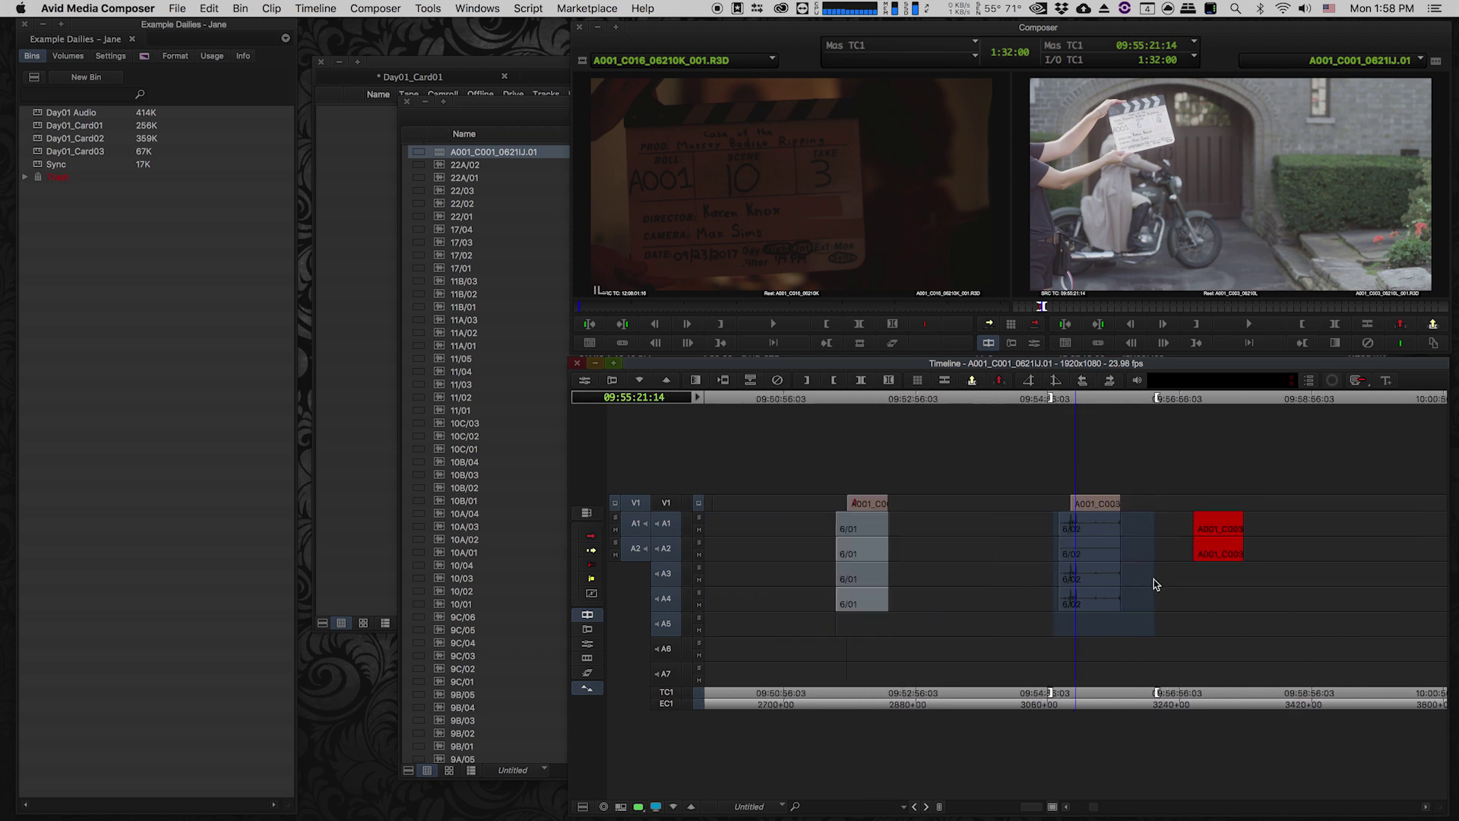
Step: Select the leading edges of audio take 6A/01 on tracks A6 and A7 beneath camera clip A001_C004 for trimming
{"action": "left_click", "coordinate": [1211, 585]}
{"action": "key", "text": "super+["}
{"action": "key", "text": "super+["}
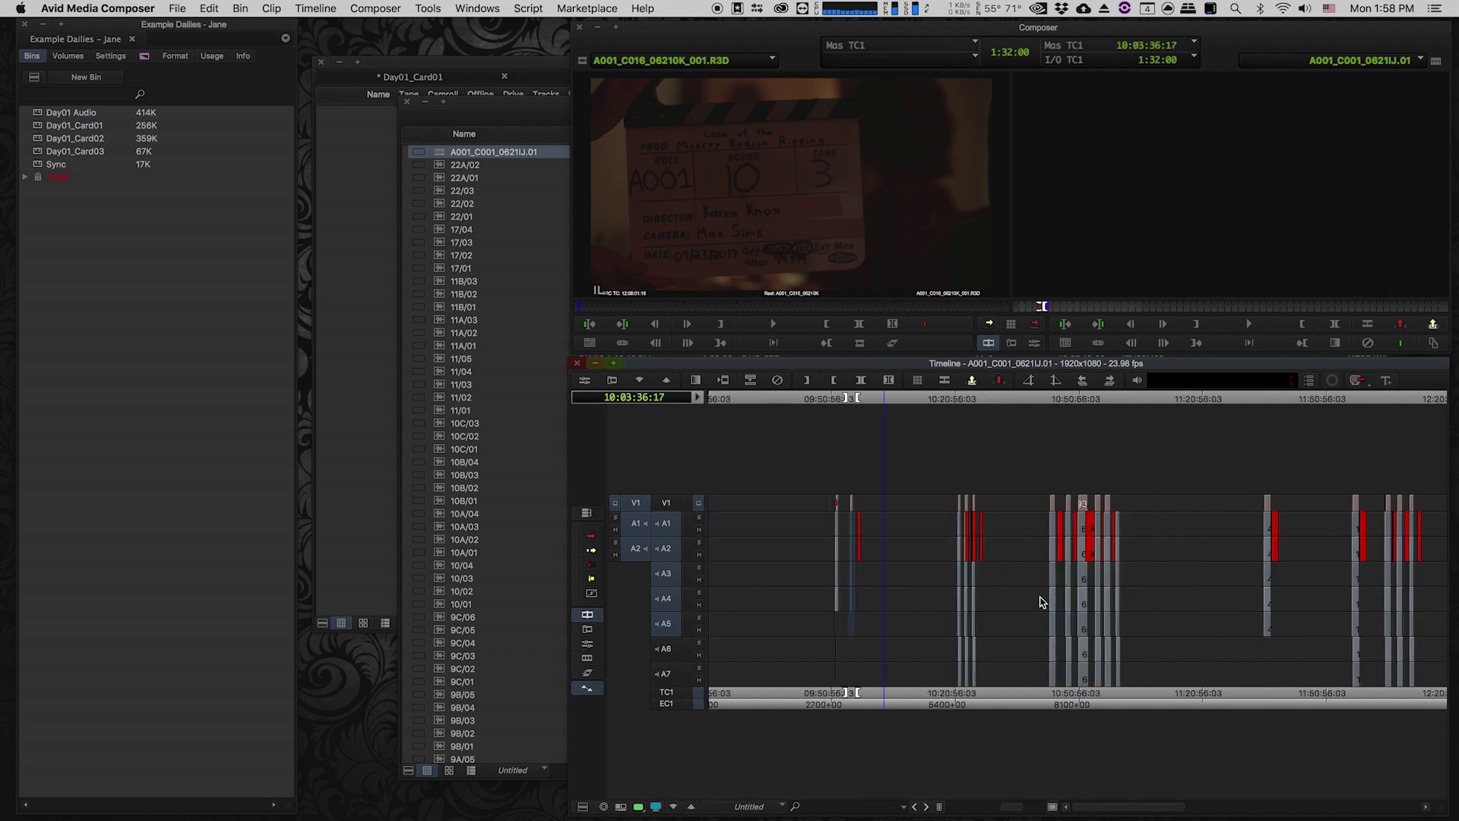
{"action": "left_click", "coordinate": [970, 593]}
{"action": "key", "text": "super+]"}
{"action": "key", "text": "super+]"}
{"action": "key", "text": "super+]"}
{"action": "key", "text": "super+]"}
{"action": "left_click", "coordinate": [922, 592]}
{"action": "key", "text": "super+]"}
{"action": "key", "text": "super+]"}
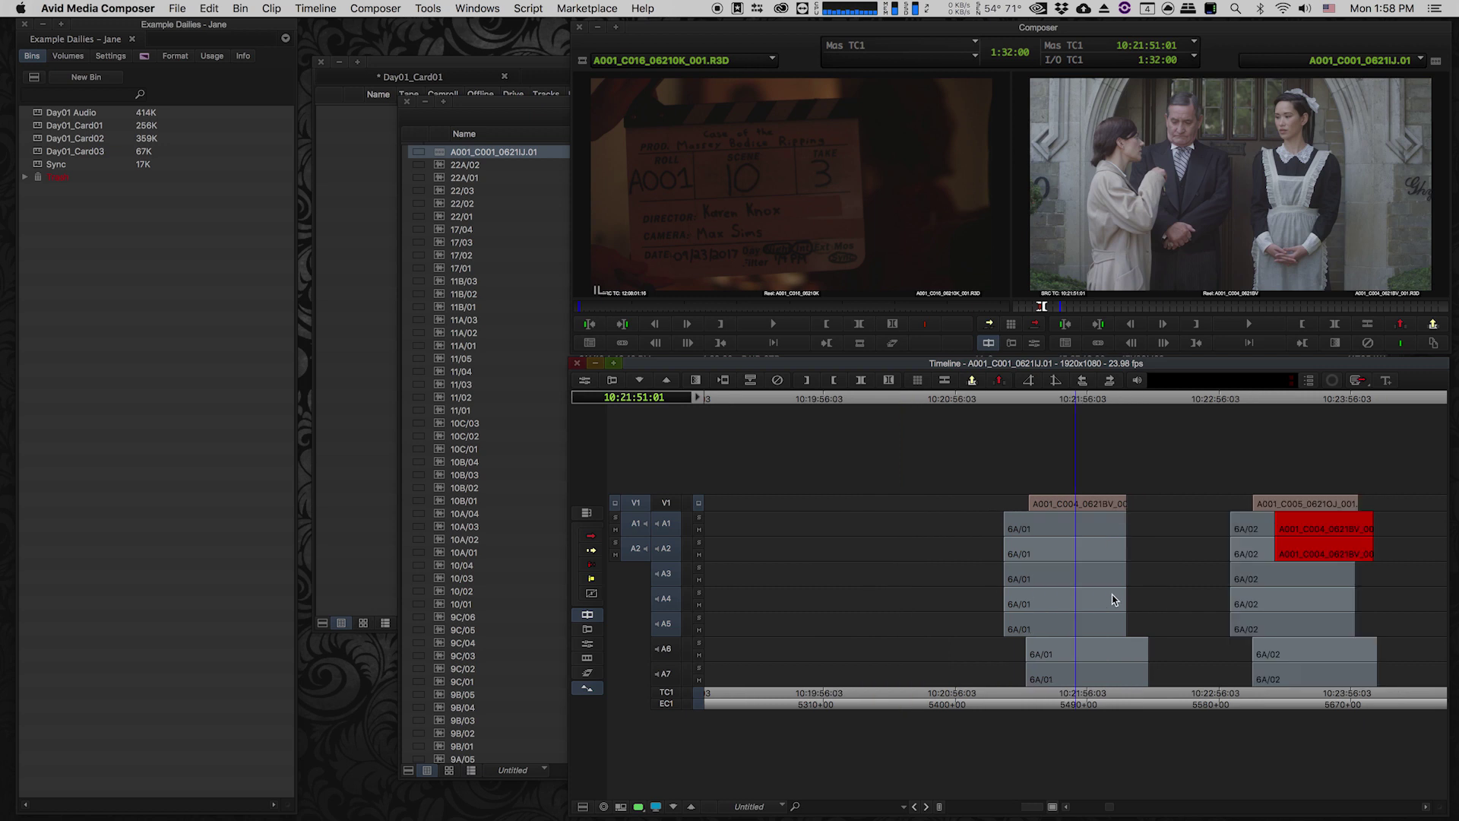
{"action": "left_click", "coordinate": [1026, 626]}
{"action": "key", "text": "u"}
{"action": "left_click", "coordinate": [972, 665]}
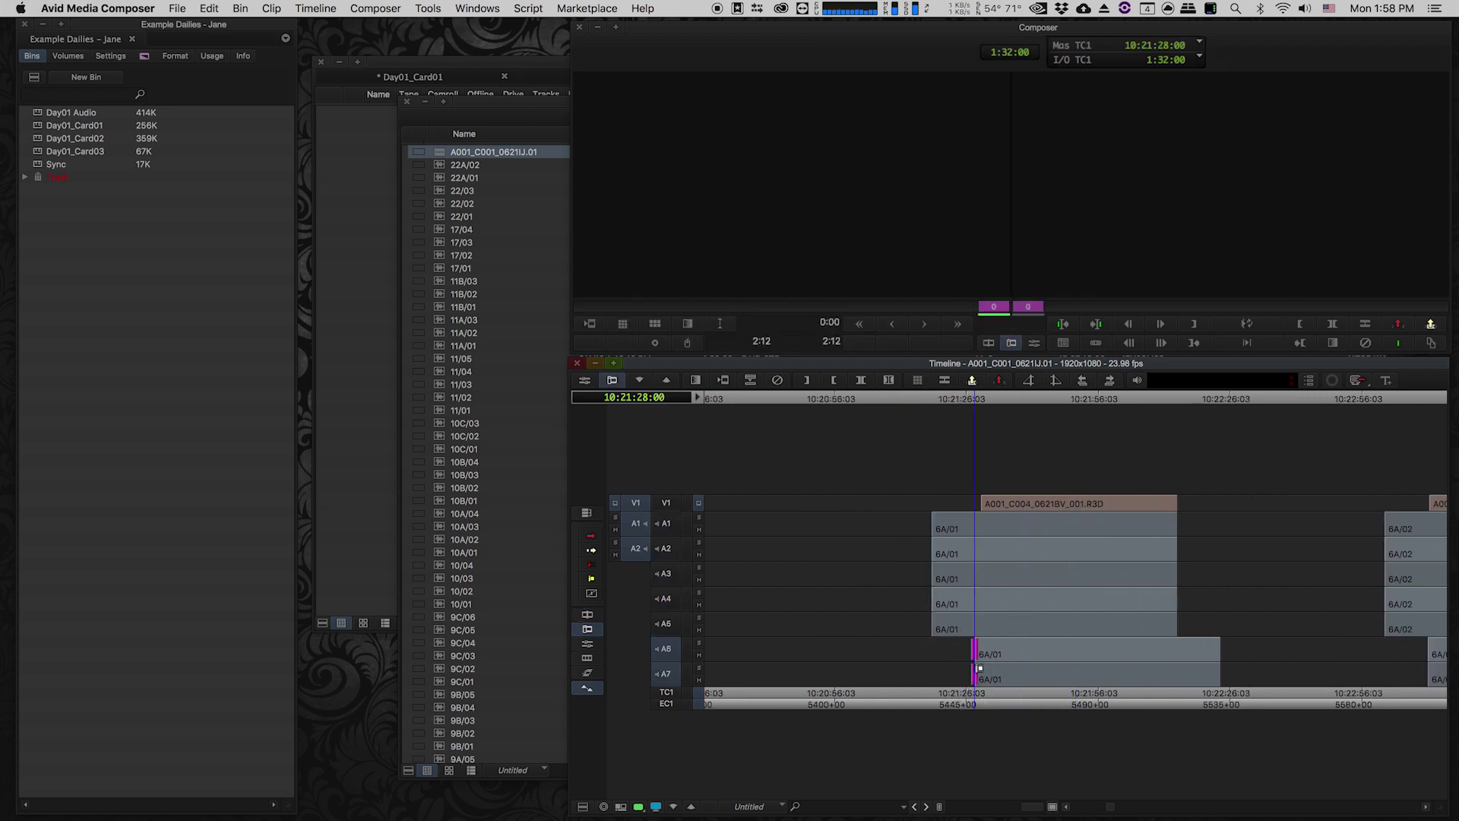
Step: Trim the gap before take 6A/01 on A6 and A7 so it starts level with A1–A5 at 10:21:18:05
{"action": "left_click", "coordinate": [985, 304]}
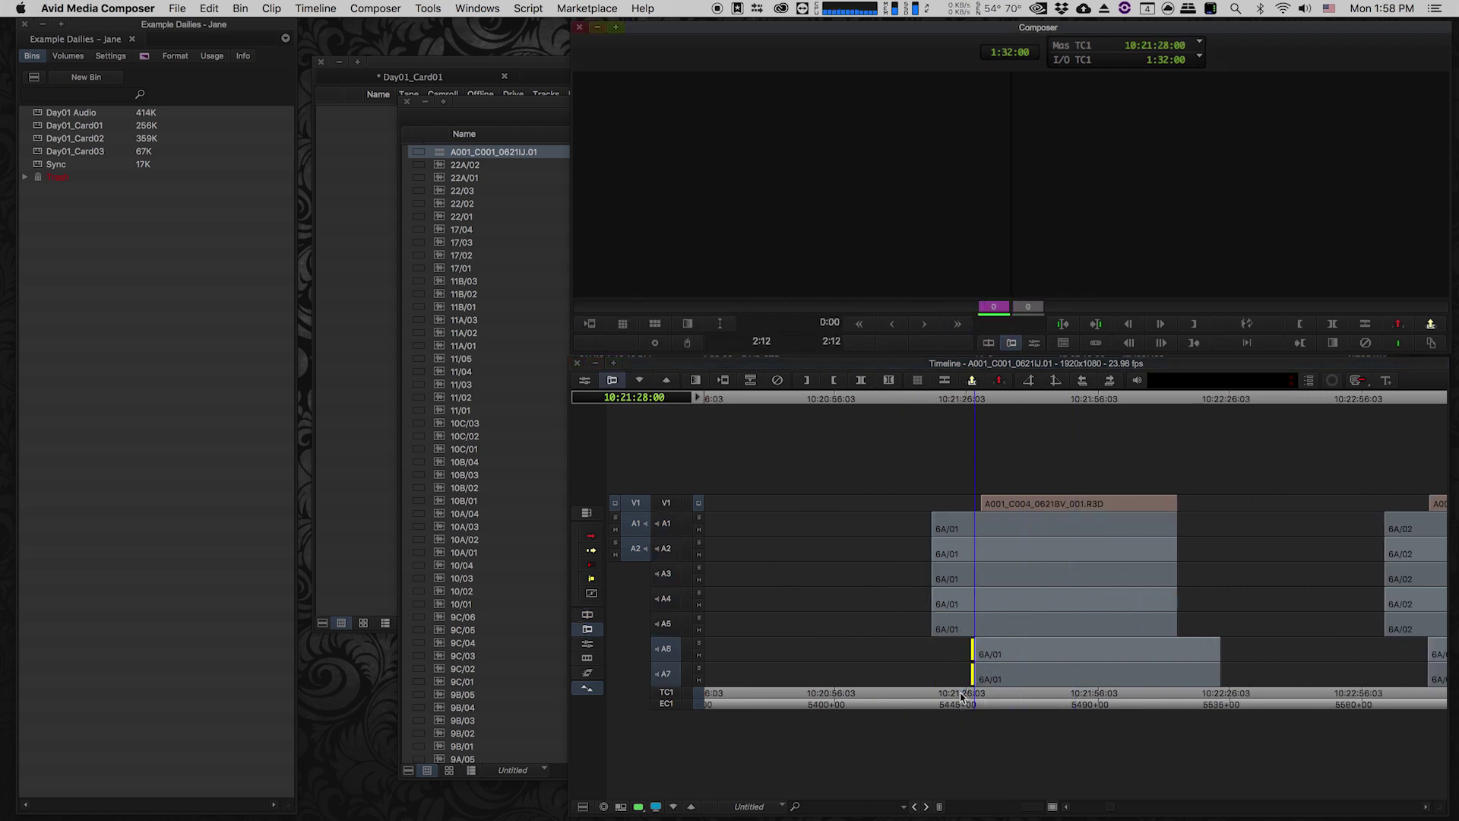
{"action": "left_click_drag", "start_coordinate": [973, 650], "coordinate": [929, 651]}
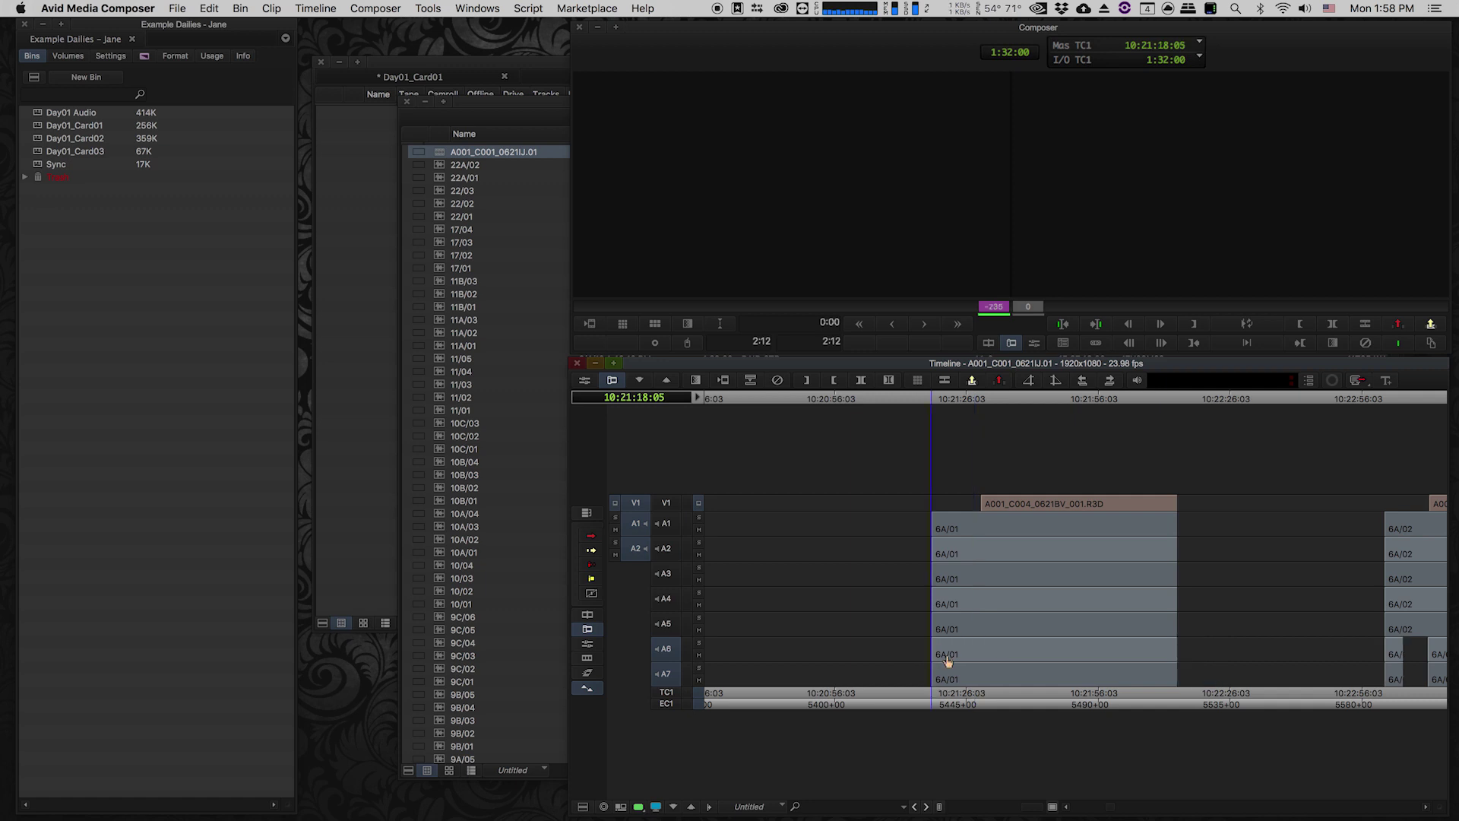
{"action": "key", "text": "period"}
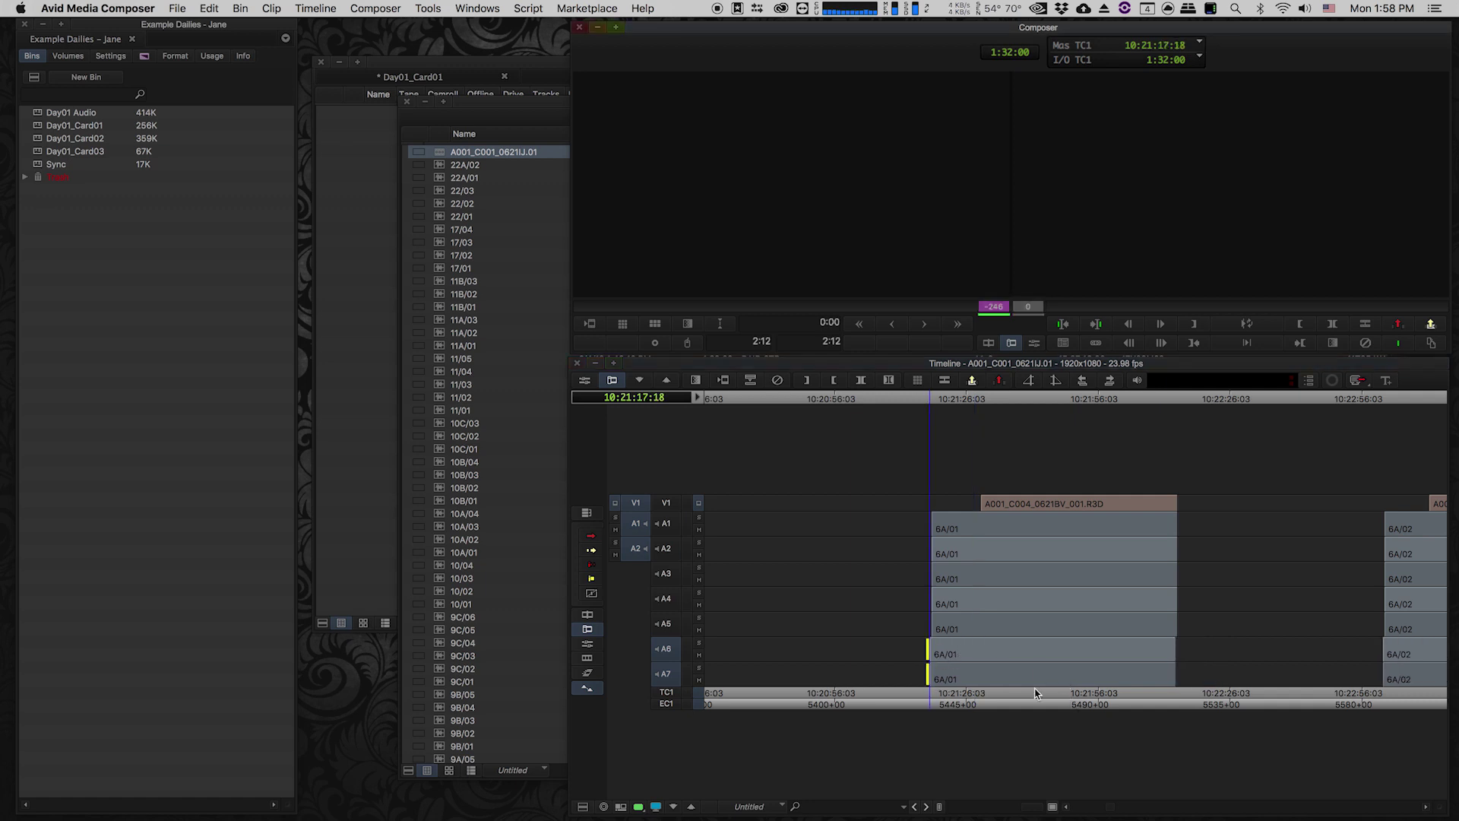
{"action": "key", "text": "super+bracketright"}
{"action": "key", "text": "super+bracketright"}
{"action": "key", "text": "period"}
{"action": "key", "text": "period"}
{"action": "key", "text": "period"}
{"action": "key", "text": "period"}
{"action": "key", "text": "period"}
{"action": "left_click_drag", "start_coordinate": [1076, 651], "coordinate": [1084, 655]}
{"action": "left_click", "coordinate": [1137, 678]}
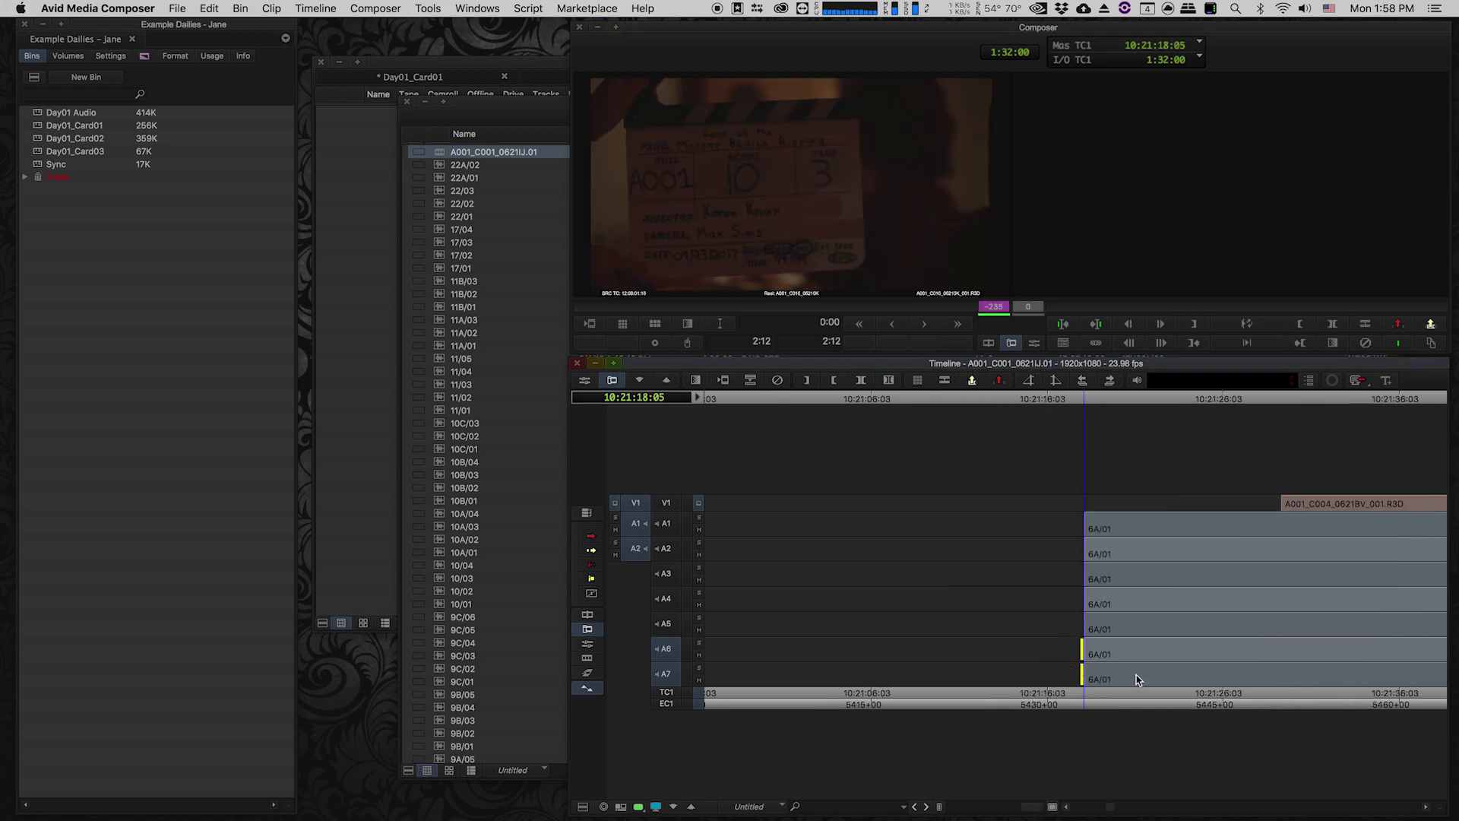
Step: Mark an in-to-out range of about 37:13 across audio take 6A/01 under camera clip A001_C004
{"action": "key", "text": "super+bracketleft"}
{"action": "key", "text": "super+bracketleft"}
{"action": "left_click", "coordinate": [1081, 619]}
{"action": "key", "text": "a"}
{"action": "key", "text": "i"}
{"action": "key", "text": "o"}
Step: Compare the slate clap waveforms of take 6A/01 across tracks A1–A7 with the picture of camera clip A001_C004
{"action": "key", "text": "super+bracketright"}
{"action": "key", "text": "super+bracketright"}
{"action": "key", "text": "super+bracketright"}
{"action": "left_click", "coordinate": [926, 618]}
{"action": "key", "text": "super+bracketright"}
{"action": "key", "text": "super+bracketright"}
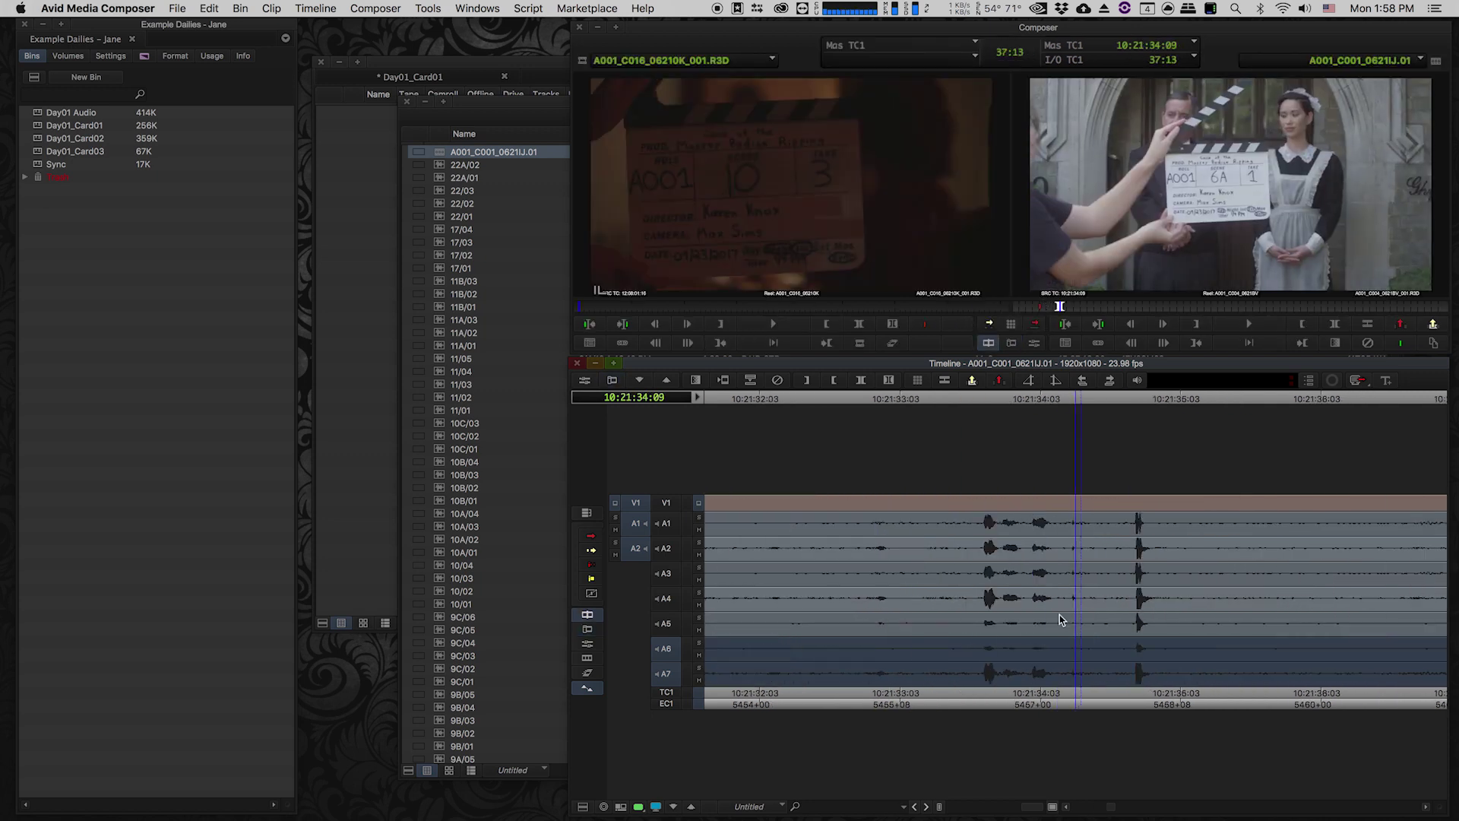
{"action": "left_click", "coordinate": [1123, 630]}
{"action": "key", "text": "super+bracketleft"}
{"action": "key", "text": "super+bracketright"}
{"action": "key", "text": "super+bracketright"}
{"action": "key", "text": "super+bracketright"}
{"action": "left_click", "coordinate": [1019, 642]}
Step: Play a section of camera clip A001_C004 beyond its slate to check the sync with audio take 6A/01
{"action": "key", "text": "super+bracketleft"}
{"action": "key", "text": "super+bracketleft"}
{"action": "key", "text": "super+bracketleft"}
{"action": "key", "text": "super+bracketleft"}
{"action": "key", "text": "super+bracketleft"}
{"action": "key", "text": "super+bracketleft"}
{"action": "left_click", "coordinate": [1185, 608]}
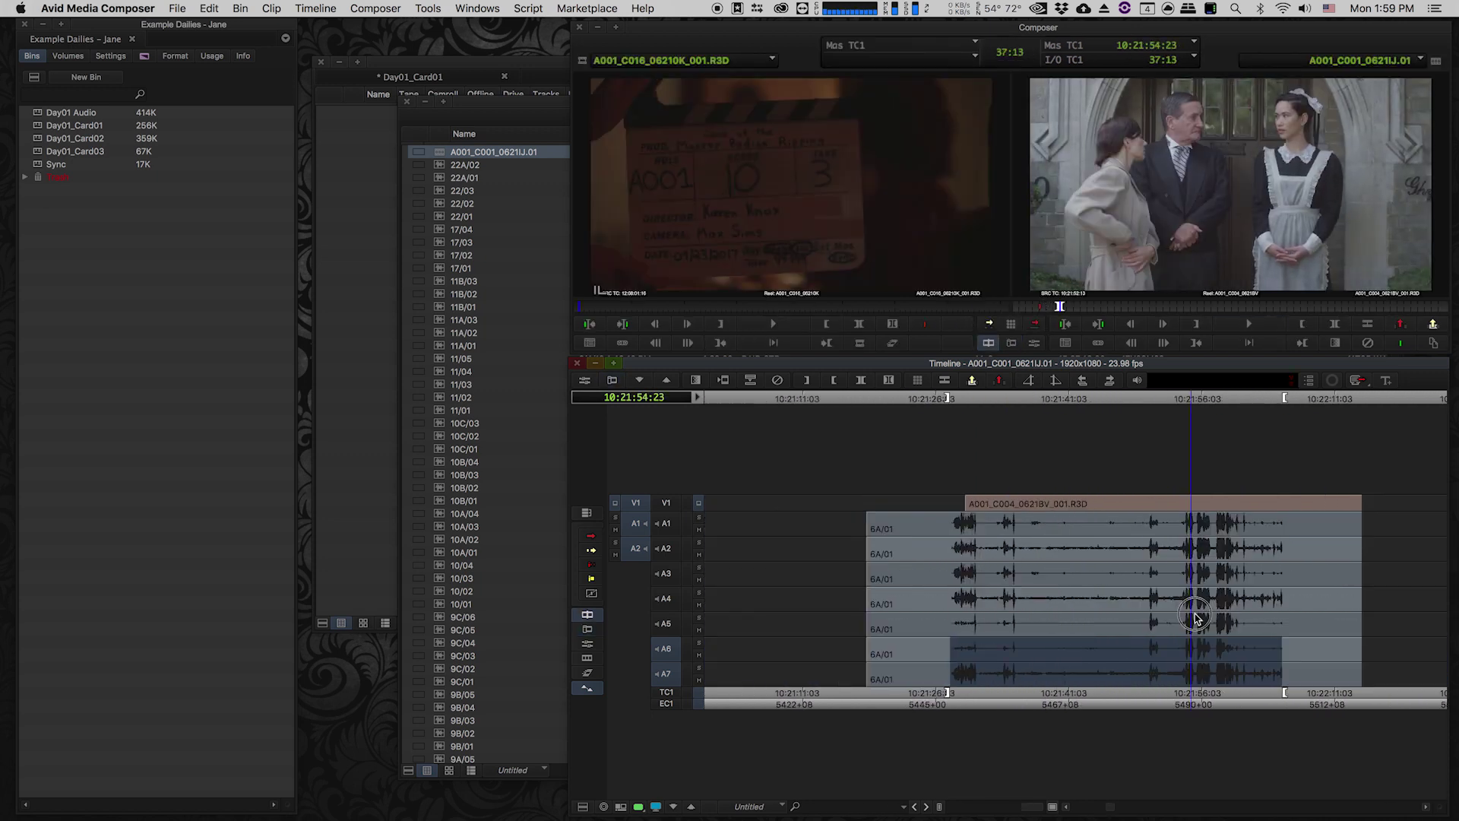
{"action": "key", "text": "super+bracketright"}
{"action": "key", "text": "l"}
{"action": "key", "text": "l"}
{"action": "key", "text": "l"}
{"action": "left_click", "coordinate": [1198, 611]}
Step: Return to camera clip A001_C003 and examine the stray red camera audio that sits after it
{"action": "key", "text": "super+bracketleft"}
{"action": "key", "text": "super+bracketleft"}
{"action": "key", "text": "super+bracketleft"}
{"action": "key", "text": "super+bracketleft"}
{"action": "key", "text": "super+bracketleft"}
{"action": "key", "text": "super+bracketleft"}
{"action": "key", "text": "super+bracketleft"}
{"action": "key", "text": "super+bracketleft"}
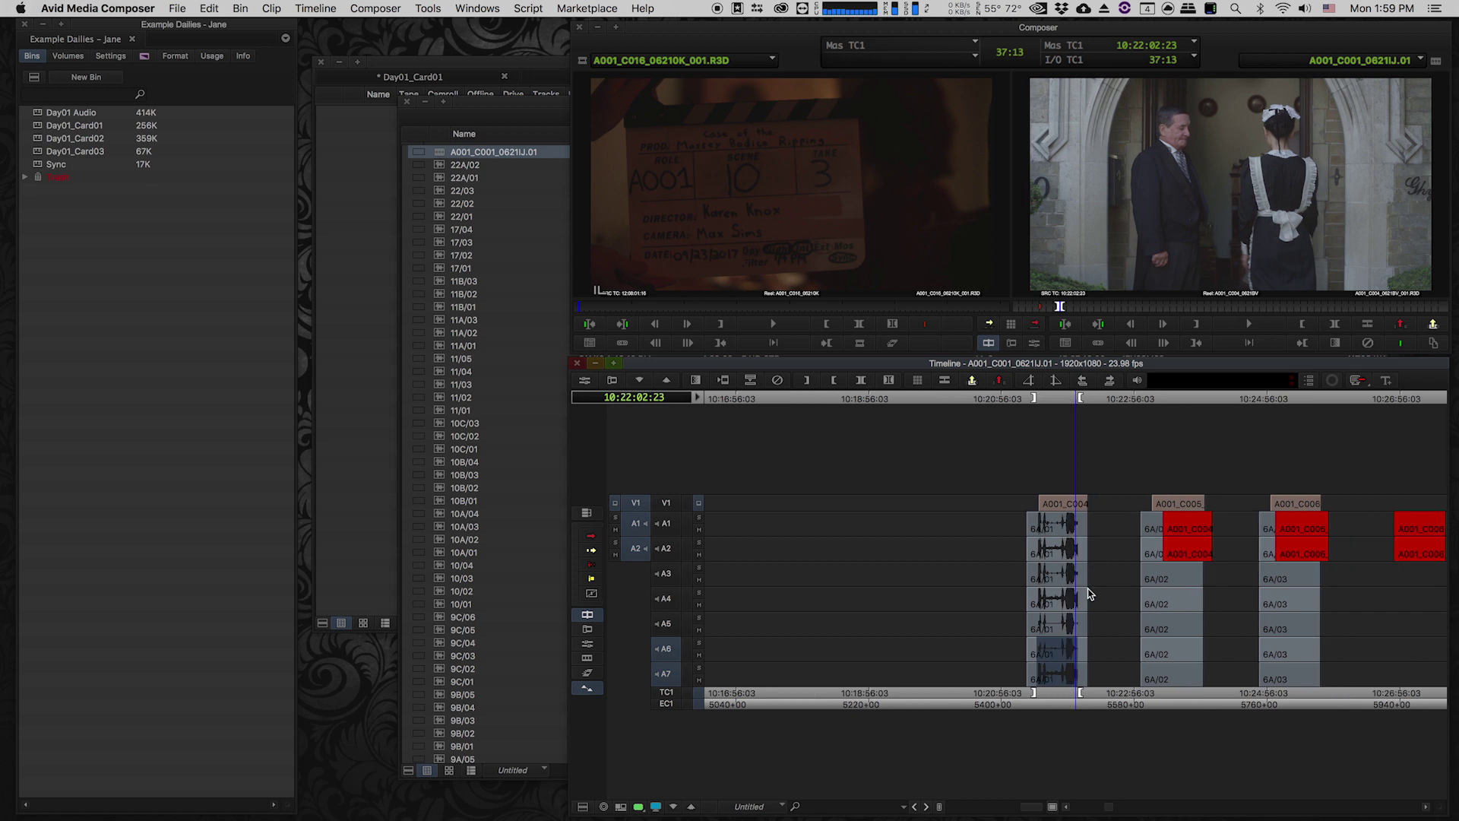
{"action": "left_click", "coordinate": [972, 572]}
{"action": "key", "text": "super+bracketright"}
{"action": "key", "text": "super+bracketright"}
{"action": "key", "text": "super+bracketright"}
{"action": "key", "text": "super+bracketright"}
{"action": "left_click", "coordinate": [1019, 557]}
{"action": "key", "text": "super+bracketright"}
{"action": "key", "text": "super+bracketright"}
{"action": "left_click", "coordinate": [1016, 552]}
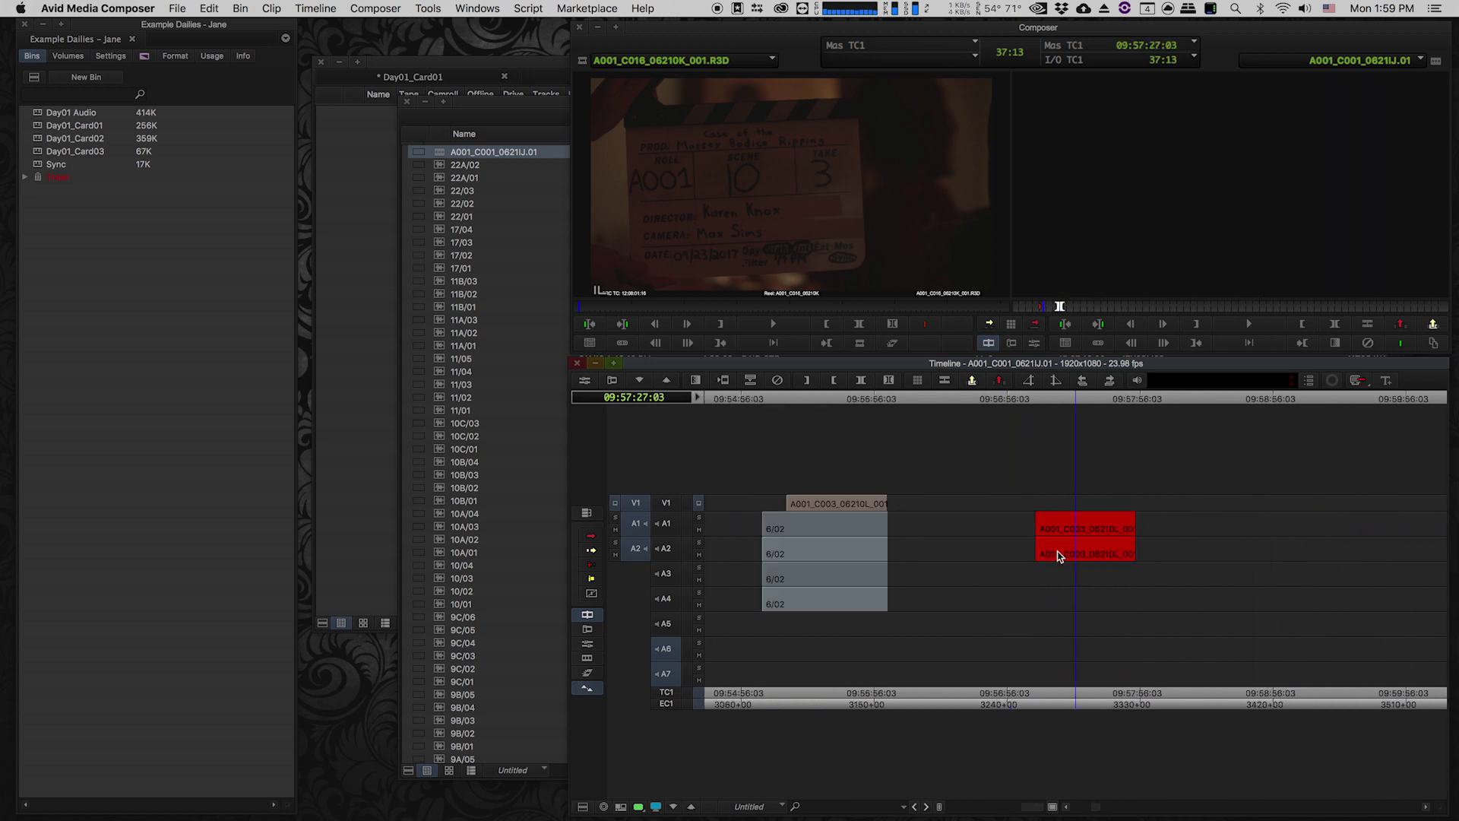
Step: Examine how the red camera audio overlaps takes 6A/02 and 6A/03 beneath camera clips A001_C005 and A001_C006
{"action": "key", "text": "super+bracketleft"}
{"action": "key", "text": "super+bracketleft"}
{"action": "key", "text": "super+bracketleft"}
{"action": "key", "text": "super+bracketleft"}
{"action": "key", "text": "super+bracketleft"}
{"action": "key", "text": "super+bracketleft"}
{"action": "left_click", "coordinate": [977, 547]}
{"action": "key", "text": "super+bracketright"}
{"action": "key", "text": "super+bracketright"}
{"action": "key", "text": "super+bracketright"}
{"action": "key", "text": "super+bracketright"}
{"action": "key", "text": "super+bracketright"}
{"action": "key", "text": "super+bracketleft"}
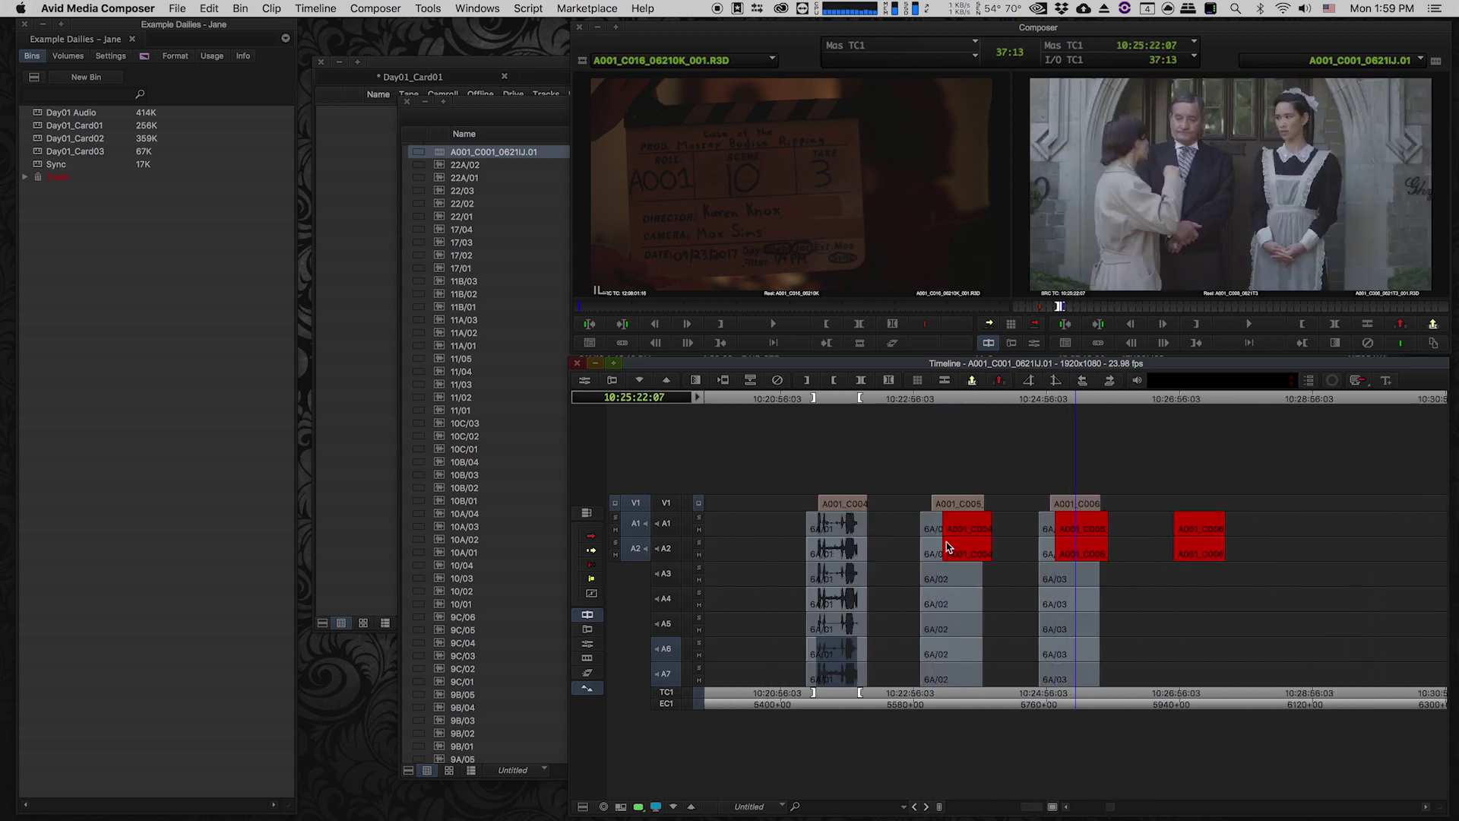
{"action": "left_click", "coordinate": [946, 541]}
{"action": "key", "text": "super+bracketleft"}
{"action": "key", "text": "super+bracketleft"}
{"action": "key", "text": "super+bracketleft"}
Step: Mark an in-to-out range around the stray A001_C003 camera audio across all tracks and try to remove it
{"action": "left_click", "coordinate": [810, 571]}
{"action": "left_click", "coordinate": [850, 573]}
{"action": "key", "text": "super+bracketright"}
{"action": "key", "text": "super+bracketright"}
{"action": "key", "text": "super+bracketright"}
{"action": "key", "text": "i"}
{"action": "left_click", "coordinate": [1144, 608]}
{"action": "key", "text": "o"}
{"action": "key", "text": "x"}
{"action": "key", "text": "super+z"}
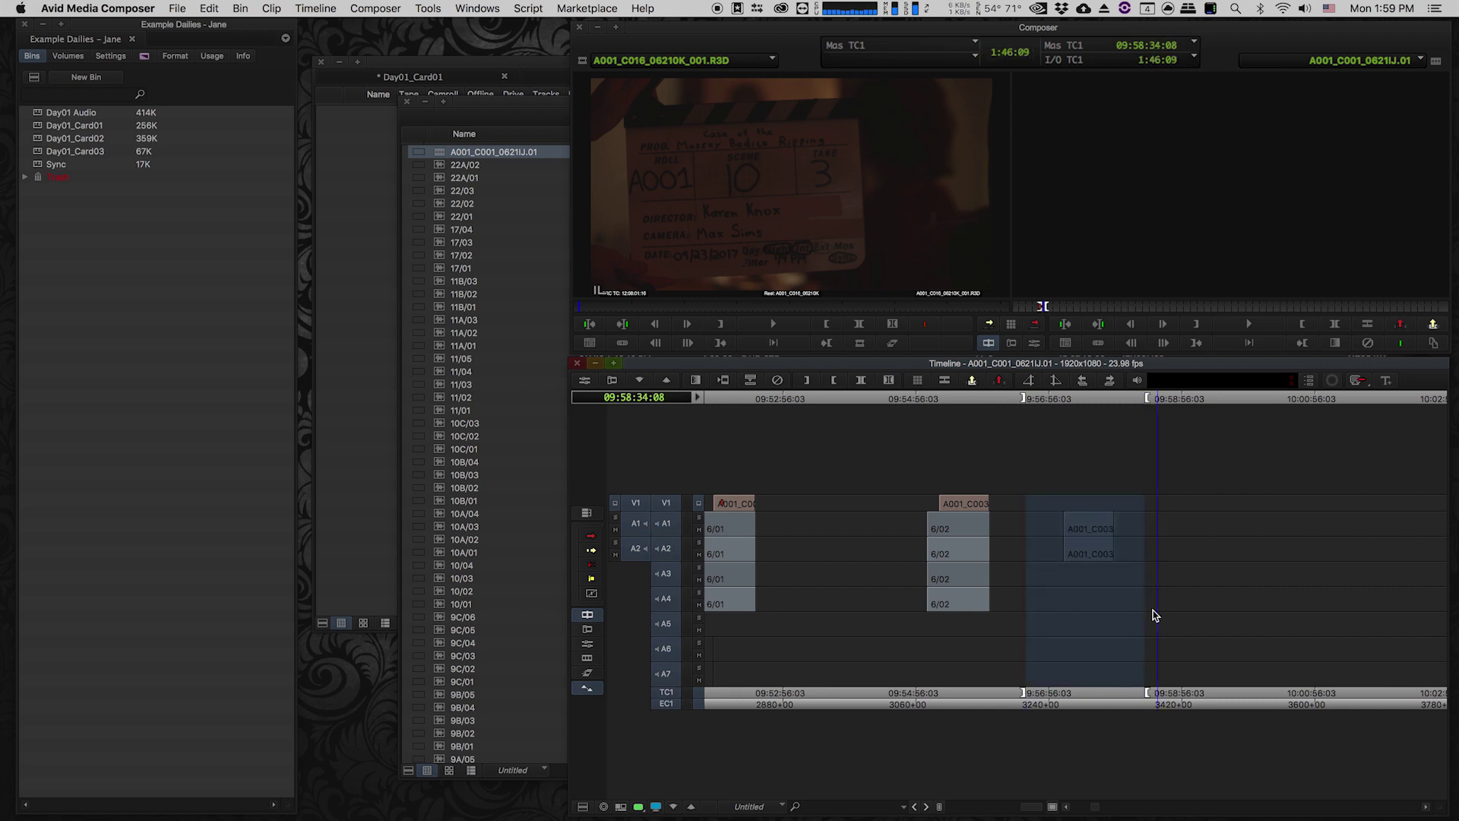
Step: Roll the A1 and A2 edit between take 6A/02 and the overlapping red camera audio out to the take's end
{"action": "key", "text": "super+bracketleft"}
{"action": "key", "text": "super+bracketleft"}
{"action": "key", "text": "super+bracketleft"}
{"action": "key", "text": "super+bracketleft"}
{"action": "left_click", "coordinate": [978, 623]}
{"action": "key", "text": "super+bracketright"}
{"action": "key", "text": "super+bracketright"}
{"action": "key", "text": "super+bracketright"}
{"action": "key", "text": "super+bracketright"}
{"action": "key", "text": "super+bracketright"}
{"action": "left_click", "coordinate": [1063, 525]}
{"action": "left_click_drag", "start_coordinate": [1065, 523], "coordinate": [1155, 560]}
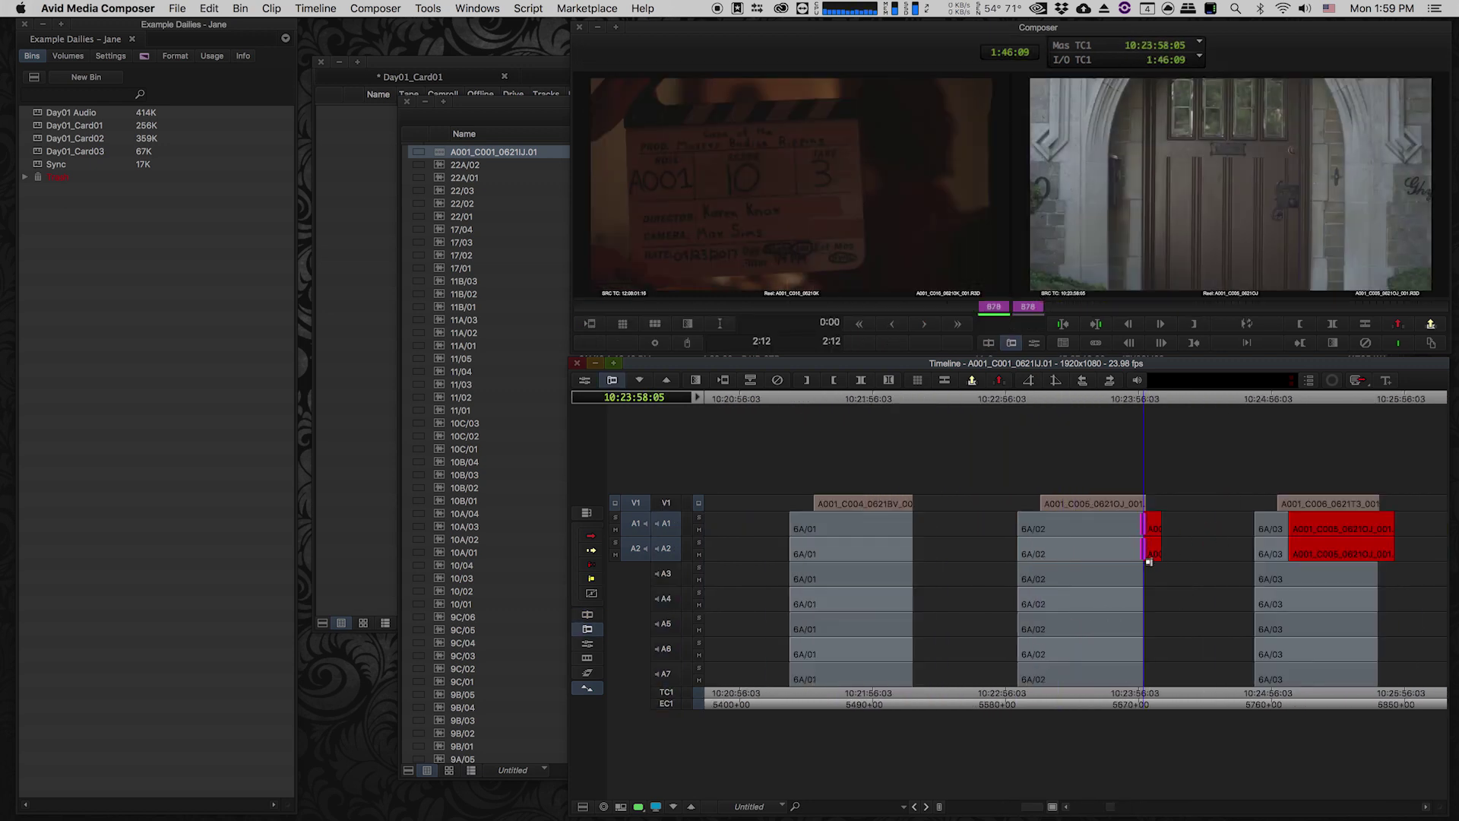
Step: Delete the leftover red camera audio on A1 and A2 past the end of take 6A/02
{"action": "left_click", "coordinate": [1153, 526]}
{"action": "left_click", "coordinate": [1153, 550], "text": "shift"}
{"action": "key", "text": "Delete"}
Step: Roll take 6A/03 on A1 and A2 over the red camera audio to the take's end and delete the leftover pieces
{"action": "left_click", "coordinate": [1391, 586]}
{"action": "left_click", "coordinate": [1341, 584]}
{"action": "key", "text": "super+bracketright"}
{"action": "left_click_drag", "start_coordinate": [973, 522], "coordinate": [1319, 563]}
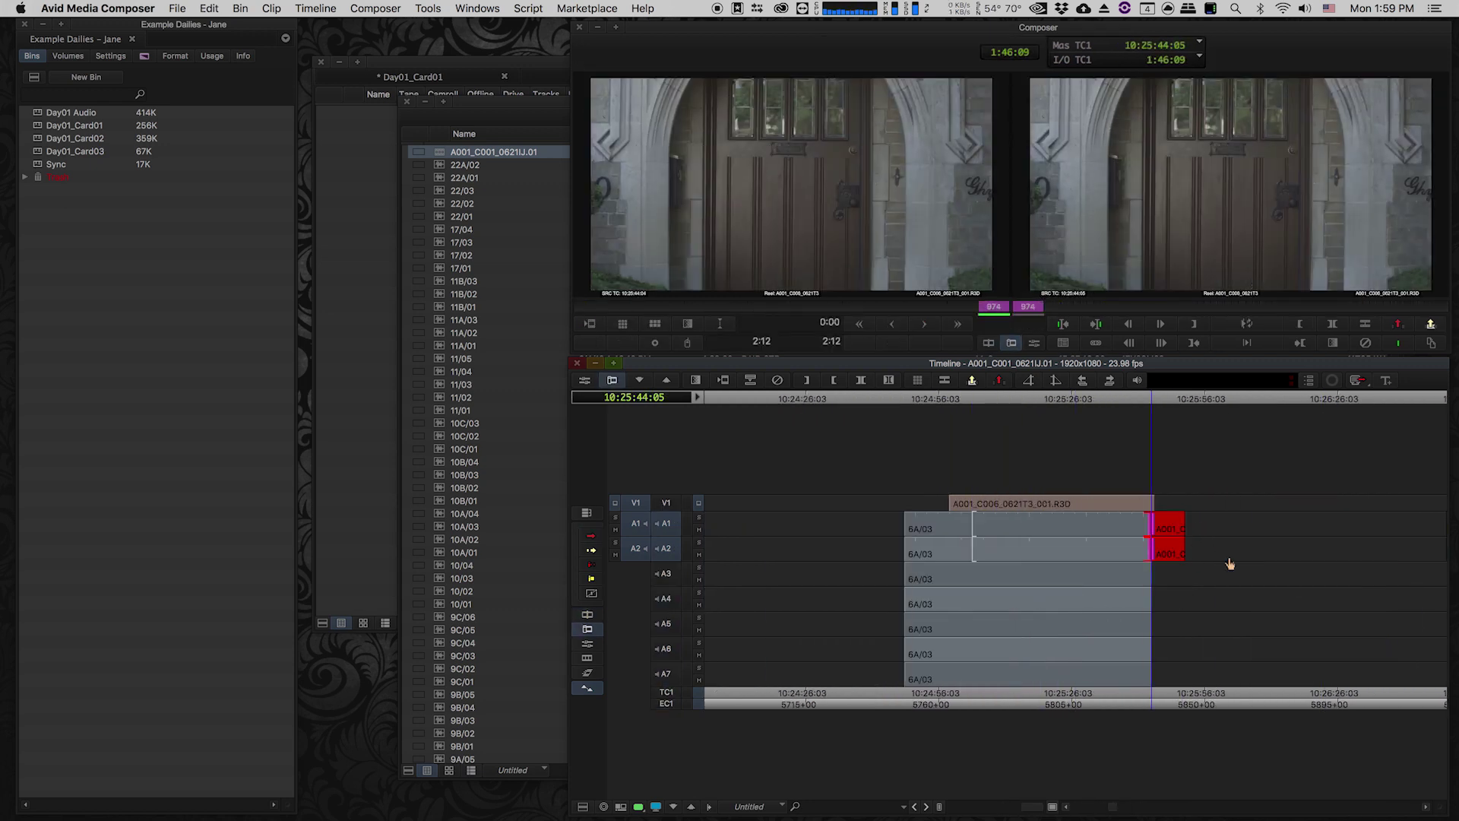
{"action": "left_click", "coordinate": [1168, 526]}
{"action": "left_click", "coordinate": [1168, 547], "text": "shift"}
{"action": "key", "text": "Delete"}
Step: Mark an in-to-out range around the stray red camera audio after clip A001_C006 and lift it
{"action": "left_click", "coordinate": [1055, 568]}
{"action": "key", "text": "super+bracketleft"}
{"action": "key", "text": "super+bracketleft"}
{"action": "key", "text": "super+bracketleft"}
{"action": "left_click", "coordinate": [1150, 591]}
{"action": "key", "text": "super+bracketright"}
{"action": "left_click", "coordinate": [993, 584]}
{"action": "key", "text": "i"}
{"action": "left_click", "coordinate": [1101, 599]}
{"action": "key", "text": "o"}
{"action": "key", "text": "z"}
Step: Mark an in-to-out range around the stray camera audio between clips A001_C007 and A001_C008 and lift it
{"action": "left_click", "coordinate": [1049, 591]}
{"action": "key", "text": "super+bracketleft"}
{"action": "key", "text": "super+bracketleft"}
{"action": "key", "text": "super+bracketleft"}
{"action": "key", "text": "super+bracketright"}
{"action": "key", "text": "super+bracketright"}
{"action": "key", "text": "super+bracketright"}
{"action": "left_click", "coordinate": [798, 607]}
{"action": "key", "text": "i"}
{"action": "left_click", "coordinate": [919, 626]}
{"action": "key", "text": "o"}
{"action": "key", "text": "z"}
Step: Mark an in-to-out range around the stray camera audio between takes 6B/02 and 6B/03 and lift it
{"action": "left_click", "coordinate": [1049, 621]}
{"action": "key", "text": "i"}
{"action": "left_click", "coordinate": [1123, 643]}
{"action": "key", "text": "z"}
{"action": "left_click", "coordinate": [1336, 608]}
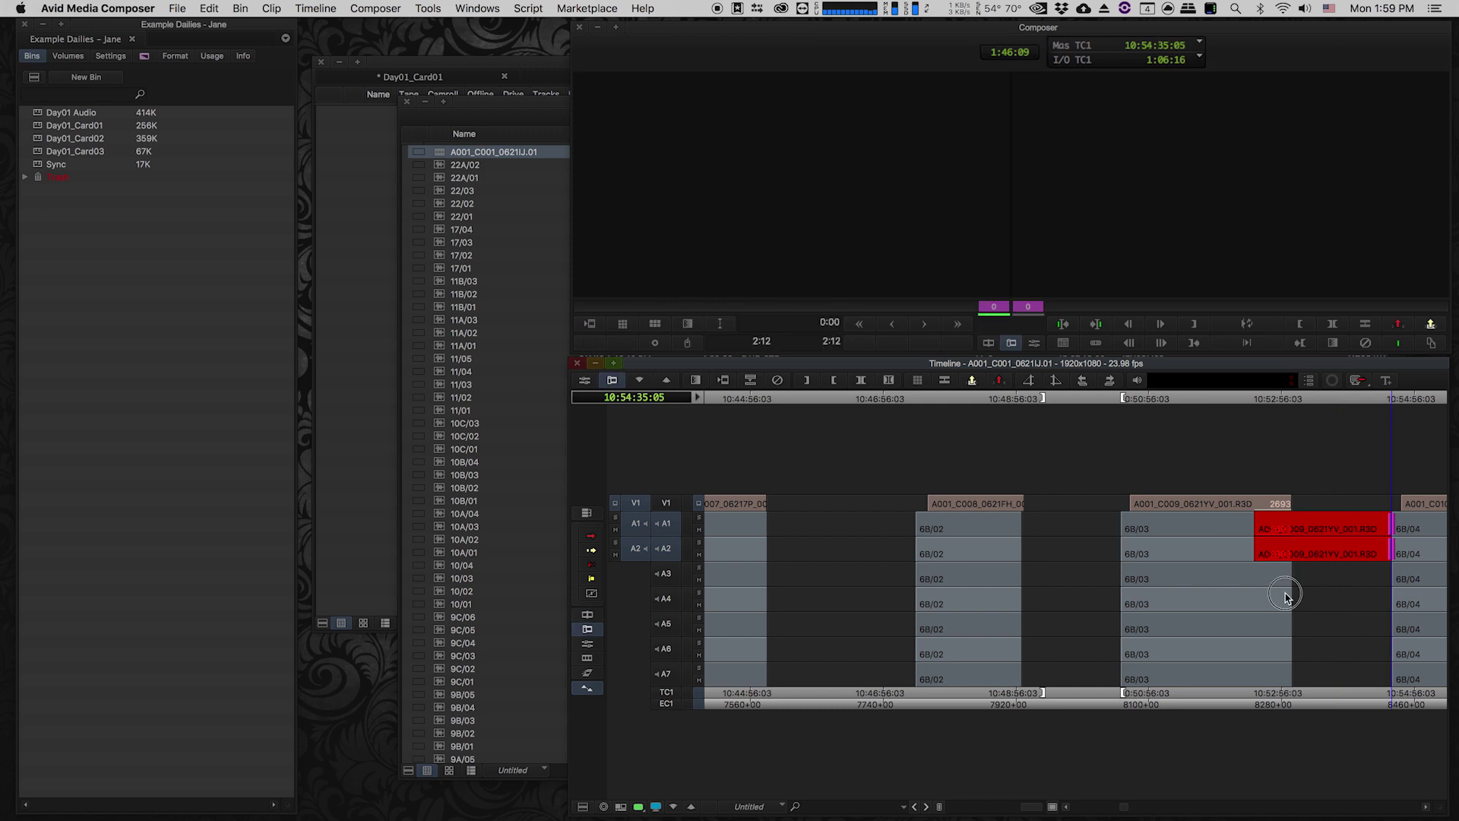
Step: Roll take 6B/03 on A1 and A2 over the red camera audio to that audio's end and delete the leftover pieces
{"action": "left_click_drag", "start_coordinate": [1241, 493], "coordinate": [1266, 559]}
{"action": "left_click_drag", "start_coordinate": [1255, 532], "coordinate": [1384, 544]}
{"action": "left_click", "coordinate": [1352, 526]}
{"action": "left_click", "coordinate": [1352, 549], "text": "shift"}
{"action": "key", "text": "Delete"}
Step: Delete the remaining stray red camera audio on A1 and A2 among the takes following 6B/03
{"action": "left_click", "coordinate": [1442, 597]}
{"action": "left_click", "coordinate": [1333, 593]}
{"action": "left_click", "coordinate": [985, 587]}
{"action": "left_click", "coordinate": [996, 531]}
{"action": "key", "text": "Delete"}
{"action": "left_click", "coordinate": [1339, 536]}
{"action": "key", "text": "Delete"}
Step: Mark an in-to-out range around the stray red camera audio after take 4/01 and lift it
{"action": "left_click", "coordinate": [1162, 599]}
{"action": "key", "text": "super+bracketleft"}
{"action": "key", "text": "super+bracketleft"}
{"action": "key", "text": "super+bracketleft"}
{"action": "left_click", "coordinate": [1372, 561]}
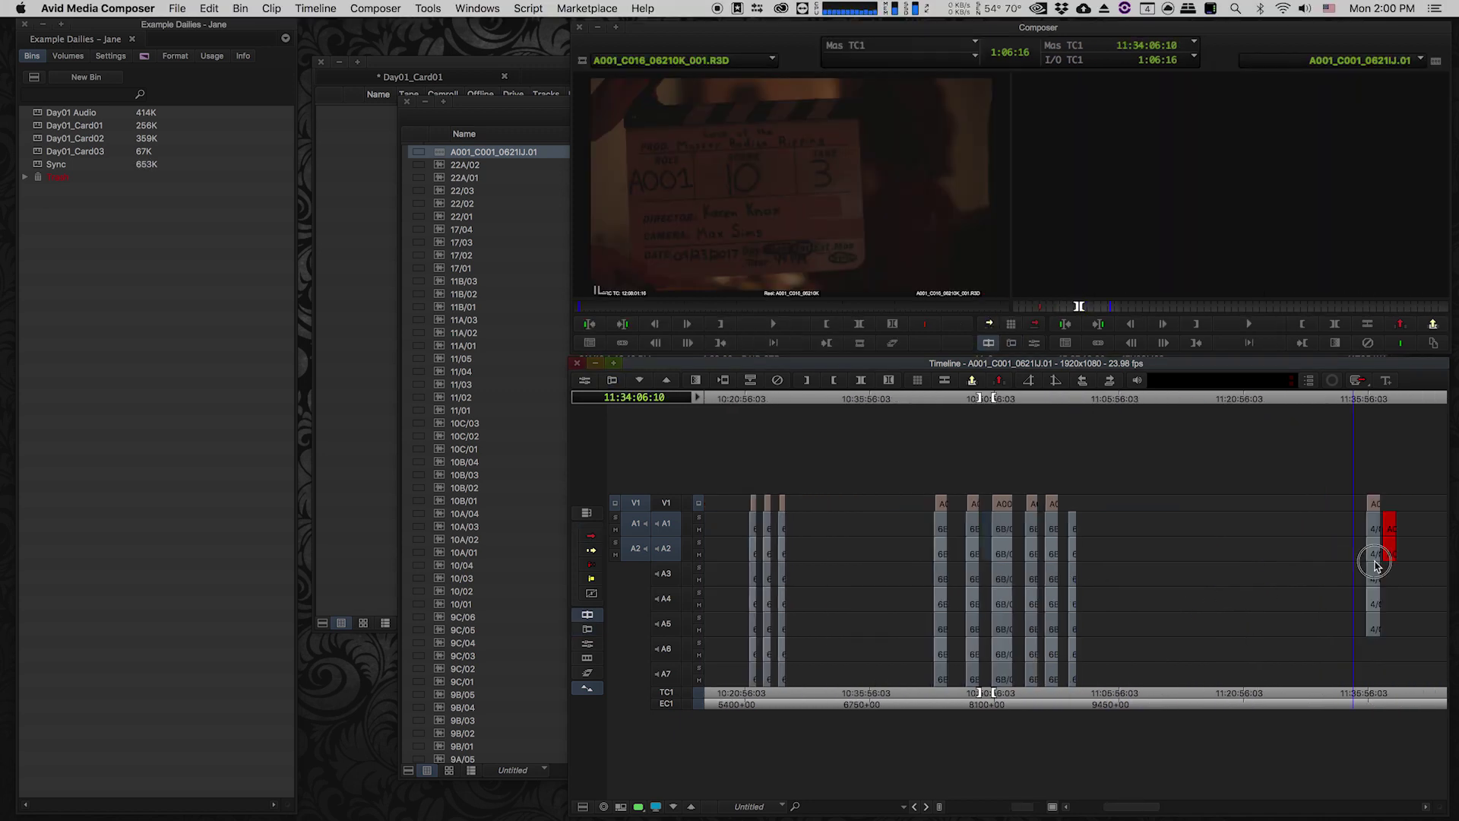
{"action": "key", "text": "super+bracketright"}
{"action": "key", "text": "super+bracketright"}
{"action": "key", "text": "super+bracketright"}
{"action": "key", "text": "super+bracketright"}
{"action": "left_click", "coordinate": [971, 595]}
{"action": "key", "text": "i"}
{"action": "left_click", "coordinate": [1230, 570]}
{"action": "key", "text": "o"}
{"action": "key", "text": "z"}
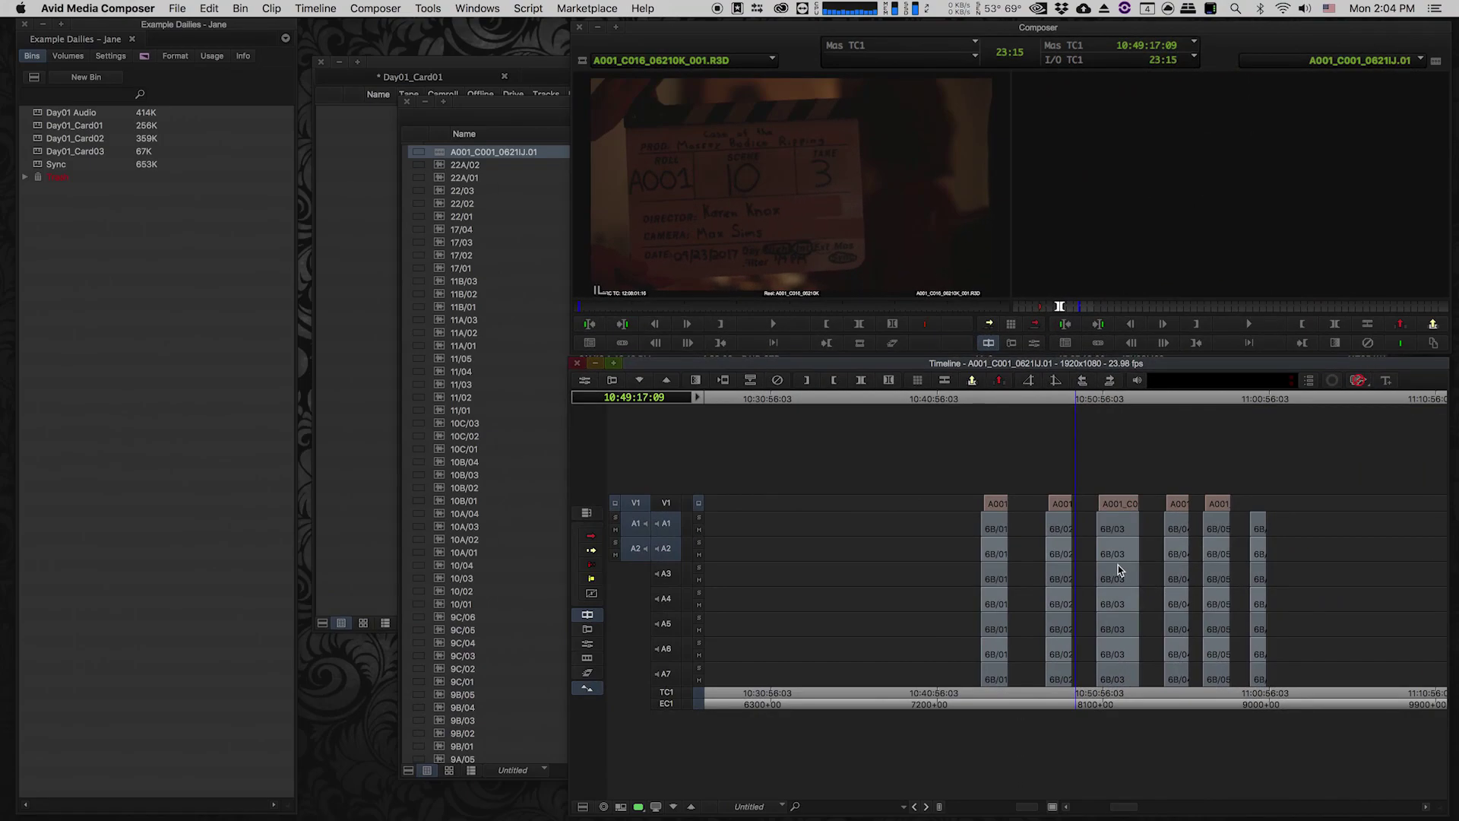
Step: Review the cleaned sequence from the 6B takes back through take 6/02 to the 6A takes
{"action": "left_click", "coordinate": [1060, 610]}
{"action": "key", "text": "super+bracketleft"}
{"action": "key", "text": "super+bracketleft"}
{"action": "key", "text": "super+bracketleft"}
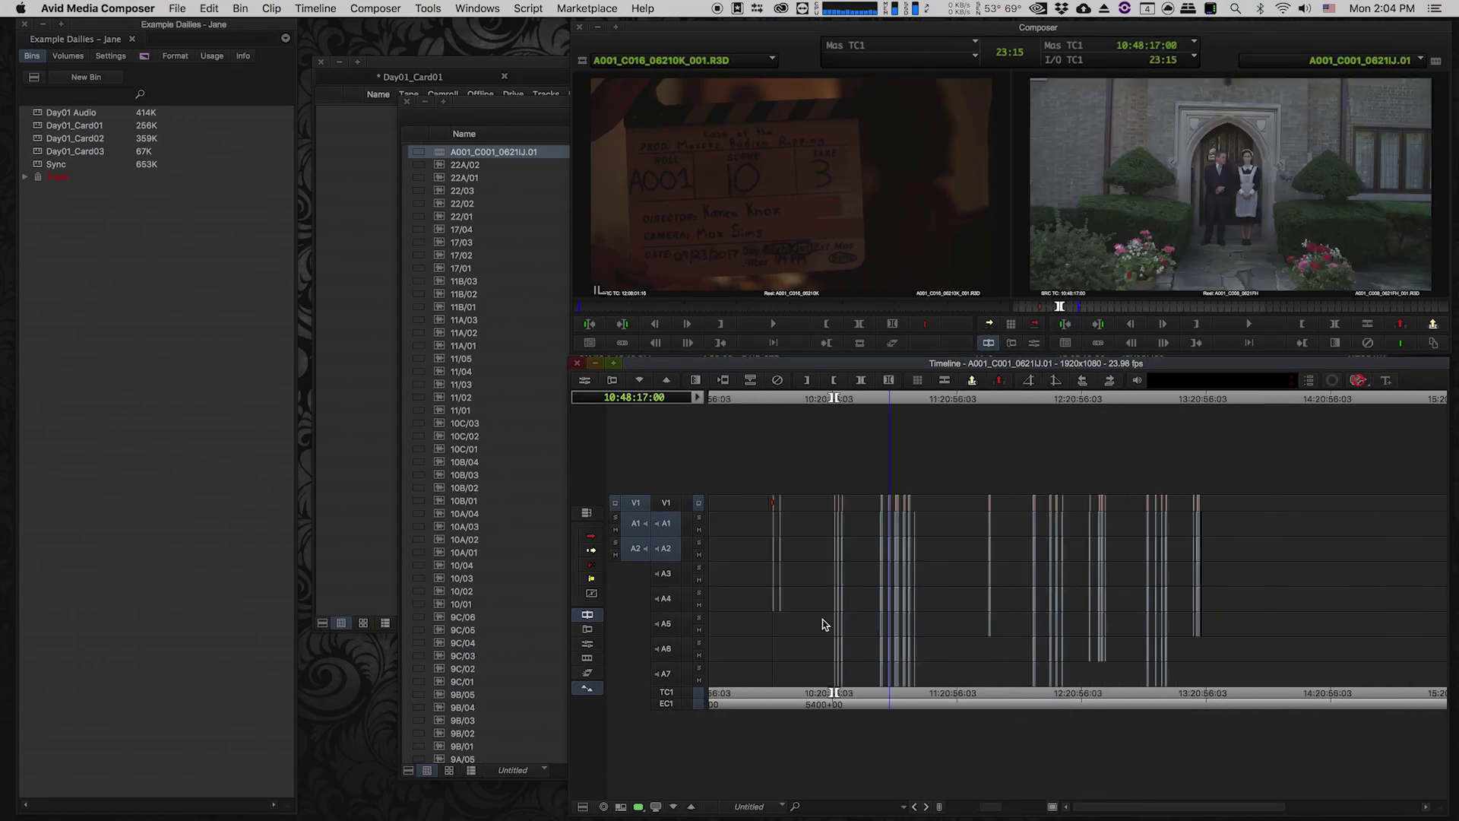
{"action": "key", "text": "super+bracketright"}
{"action": "key", "text": "super+bracketright"}
{"action": "left_click", "coordinate": [994, 632]}
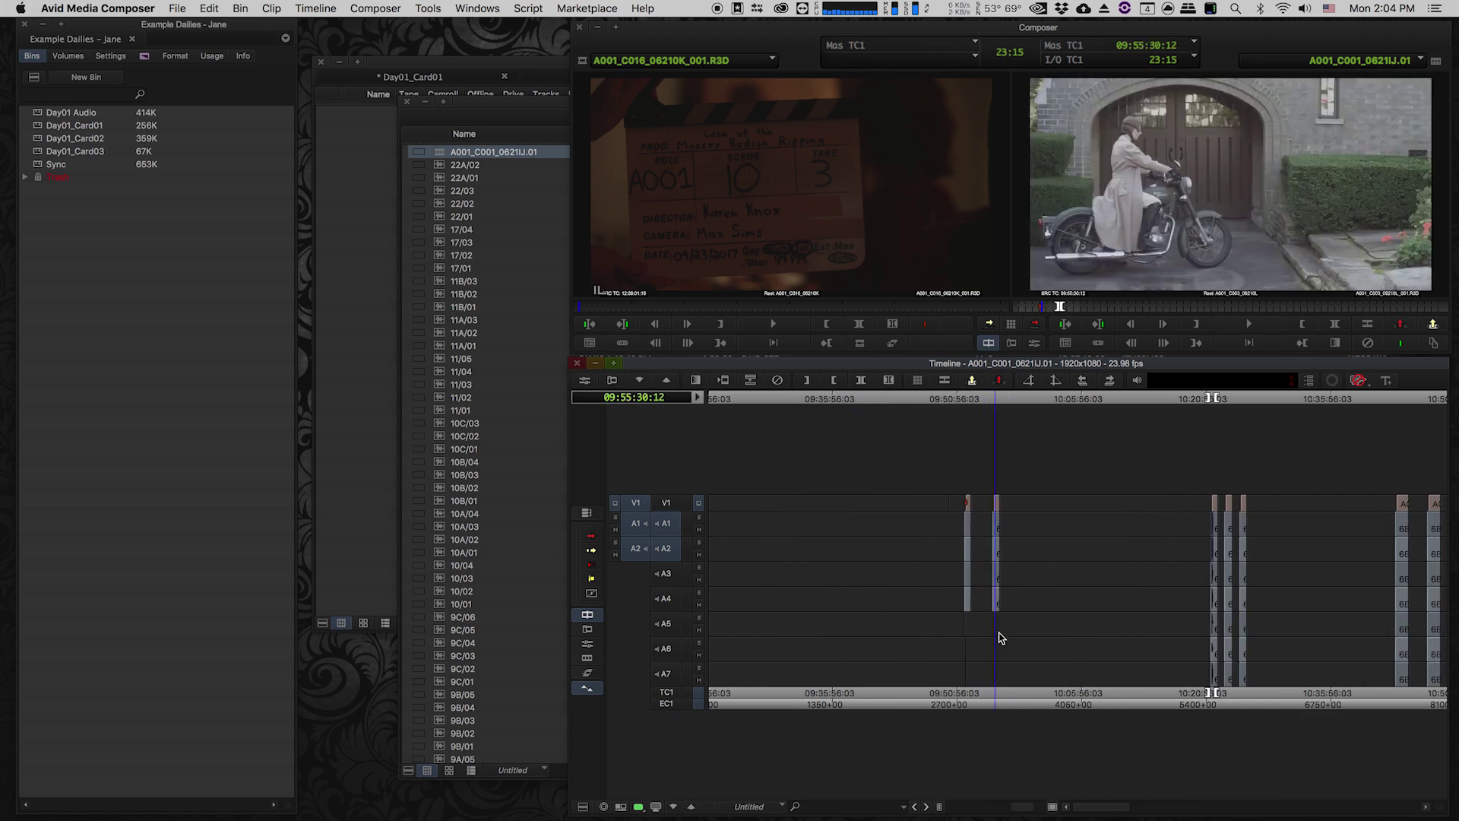
{"action": "left_click_drag", "start_coordinate": [1187, 655], "coordinate": [1213, 660]}
{"action": "key", "text": "super+bracketright"}
{"action": "key", "text": "super+bracketright"}
{"action": "key", "text": "super+bracketright"}
{"action": "key", "text": "super+bracketright"}
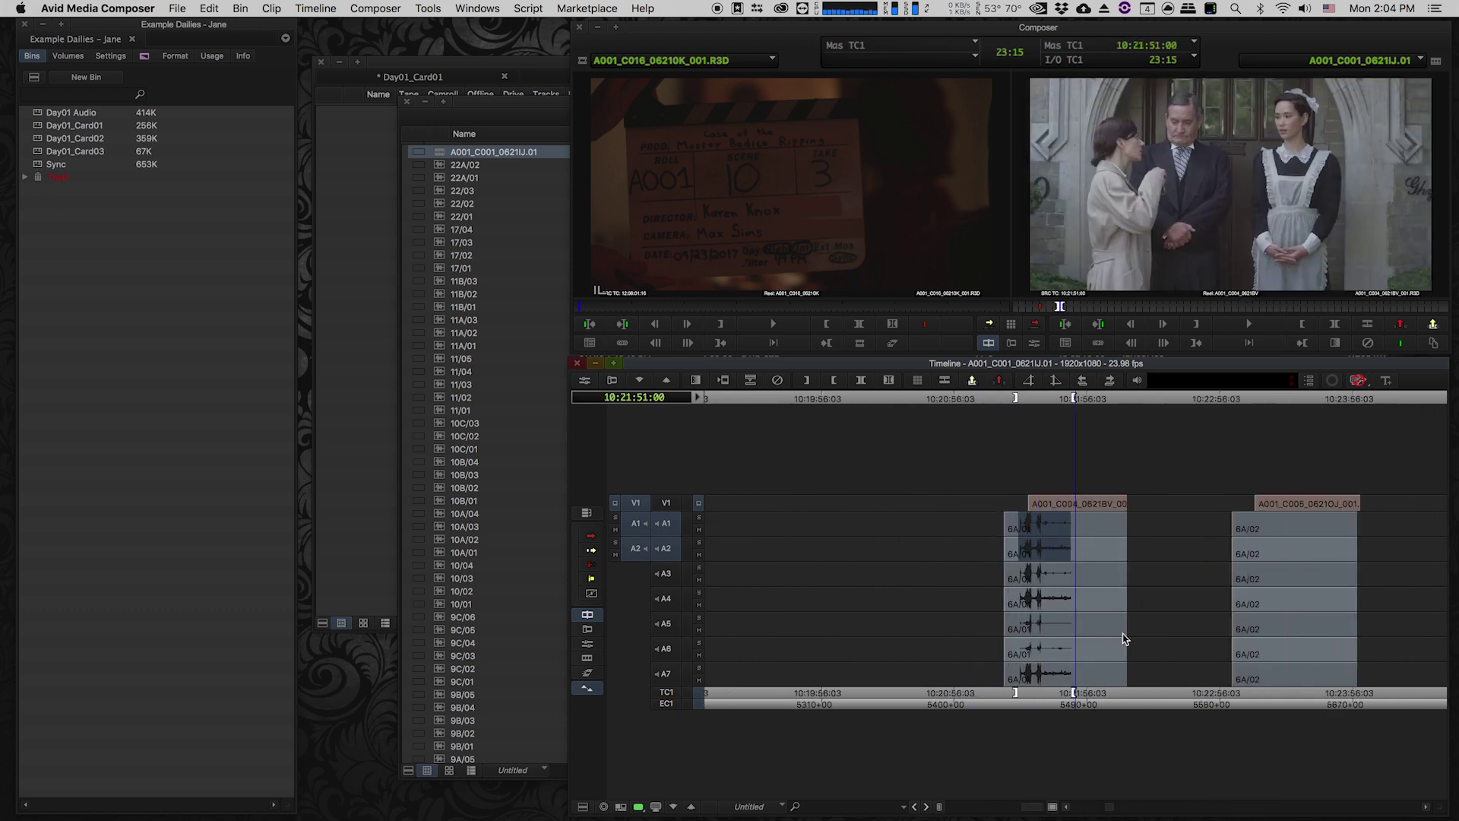
Step: Examine how takes 6A/01, 6A/02 and 6A/03 line up with their camera clips, continuing towards the 6B takes
{"action": "left_click", "coordinate": [1293, 630]}
{"action": "key", "text": "super+bracketleft"}
{"action": "key", "text": "super+bracketright"}
{"action": "key", "text": "super+bracketright"}
{"action": "left_click", "coordinate": [1162, 631]}
{"action": "key", "text": "super+bracketleft"}
{"action": "key", "text": "super+bracketleft"}
{"action": "key", "text": "super+bracketleft"}
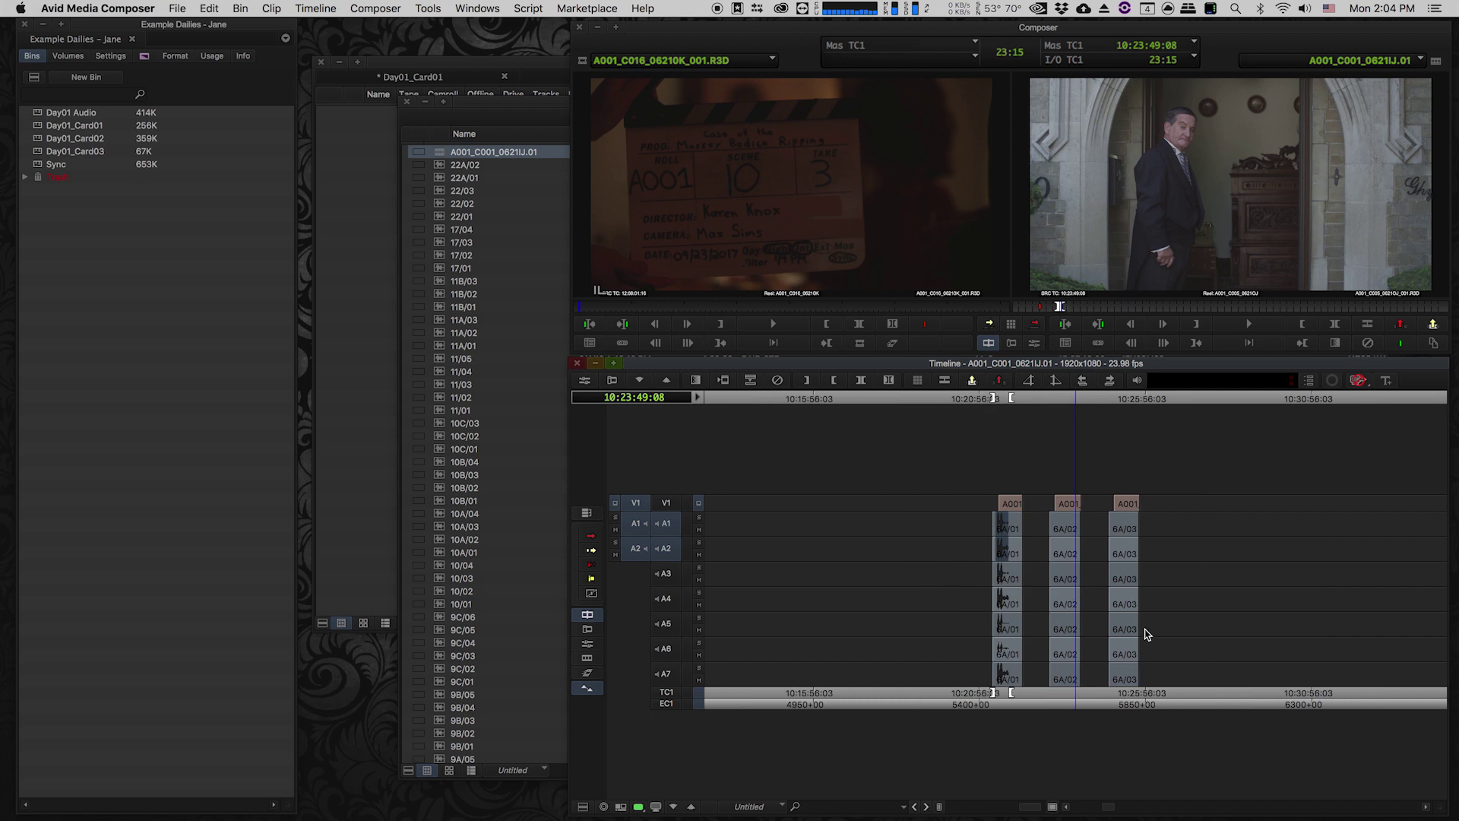
{"action": "left_click", "coordinate": [1127, 629]}
{"action": "key", "text": "super+bracketright"}
{"action": "key", "text": "super+bracketright"}
{"action": "key", "text": "super+bracketleft"}
{"action": "key", "text": "super+bracketleft"}
{"action": "key", "text": "super+bracketleft"}
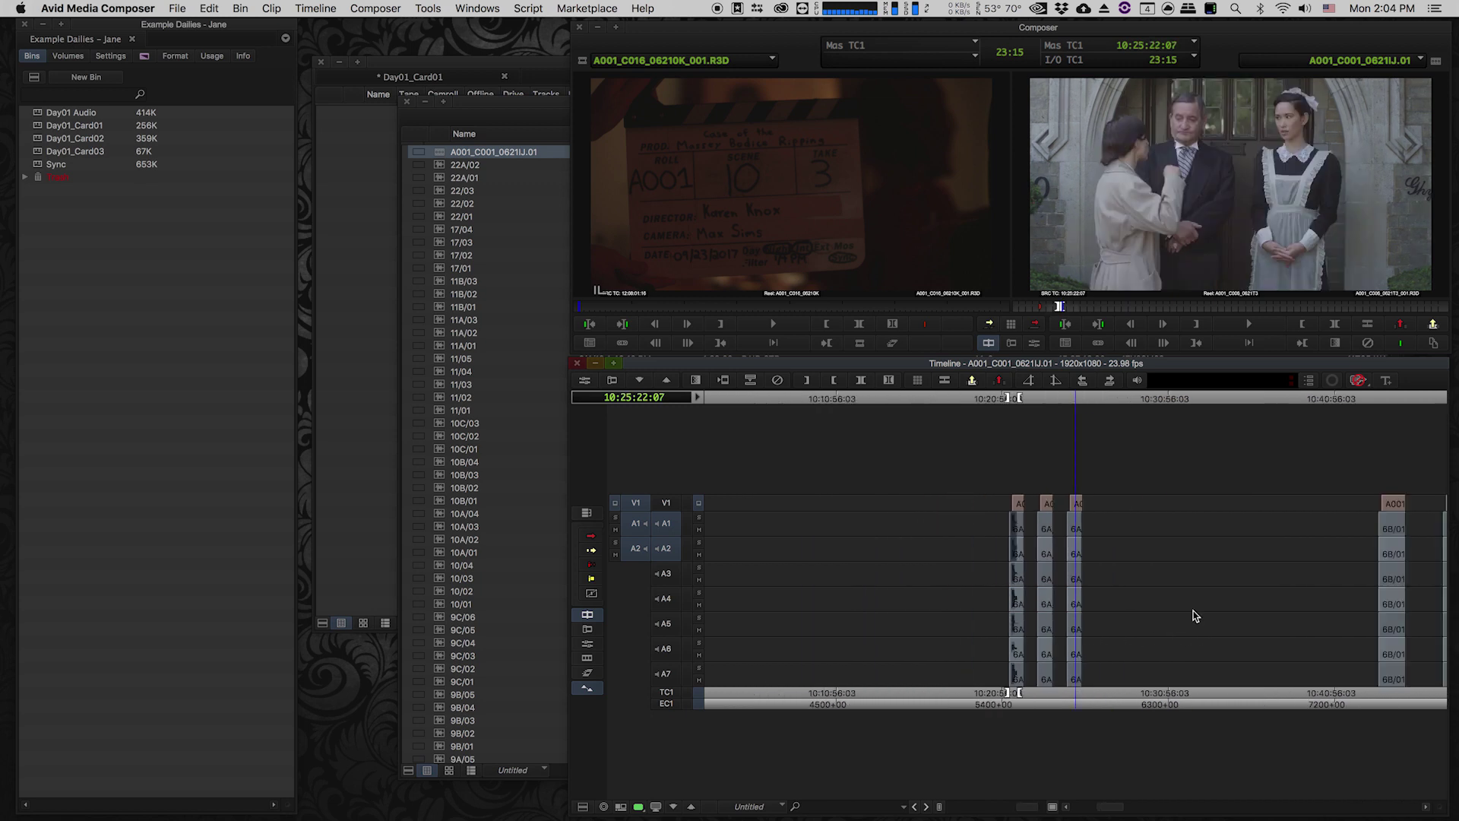
{"action": "left_click", "coordinate": [1384, 618]}
{"action": "key", "text": "super+bracketleft"}
{"action": "key", "text": "super+bracketright"}
Step: Mark an in-to-out range around the start of take 6B/02 and play the slate clap to check its sync
{"action": "left_click_drag", "start_coordinate": [1133, 615], "coordinate": [1003, 640]}
{"action": "key", "text": "super+bracketright"}
{"action": "key", "text": "super+bracketright"}
{"action": "key", "text": "super+bracketright"}
{"action": "key", "text": "i"}
{"action": "left_click", "coordinate": [1053, 644]}
{"action": "key", "text": "o"}
{"action": "left_click", "coordinate": [1026, 646]}
{"action": "key", "text": "super+bracketright"}
{"action": "key", "text": "super+bracketright"}
{"action": "key", "text": "super+bracketright"}
{"action": "key", "text": "super+bracketright"}
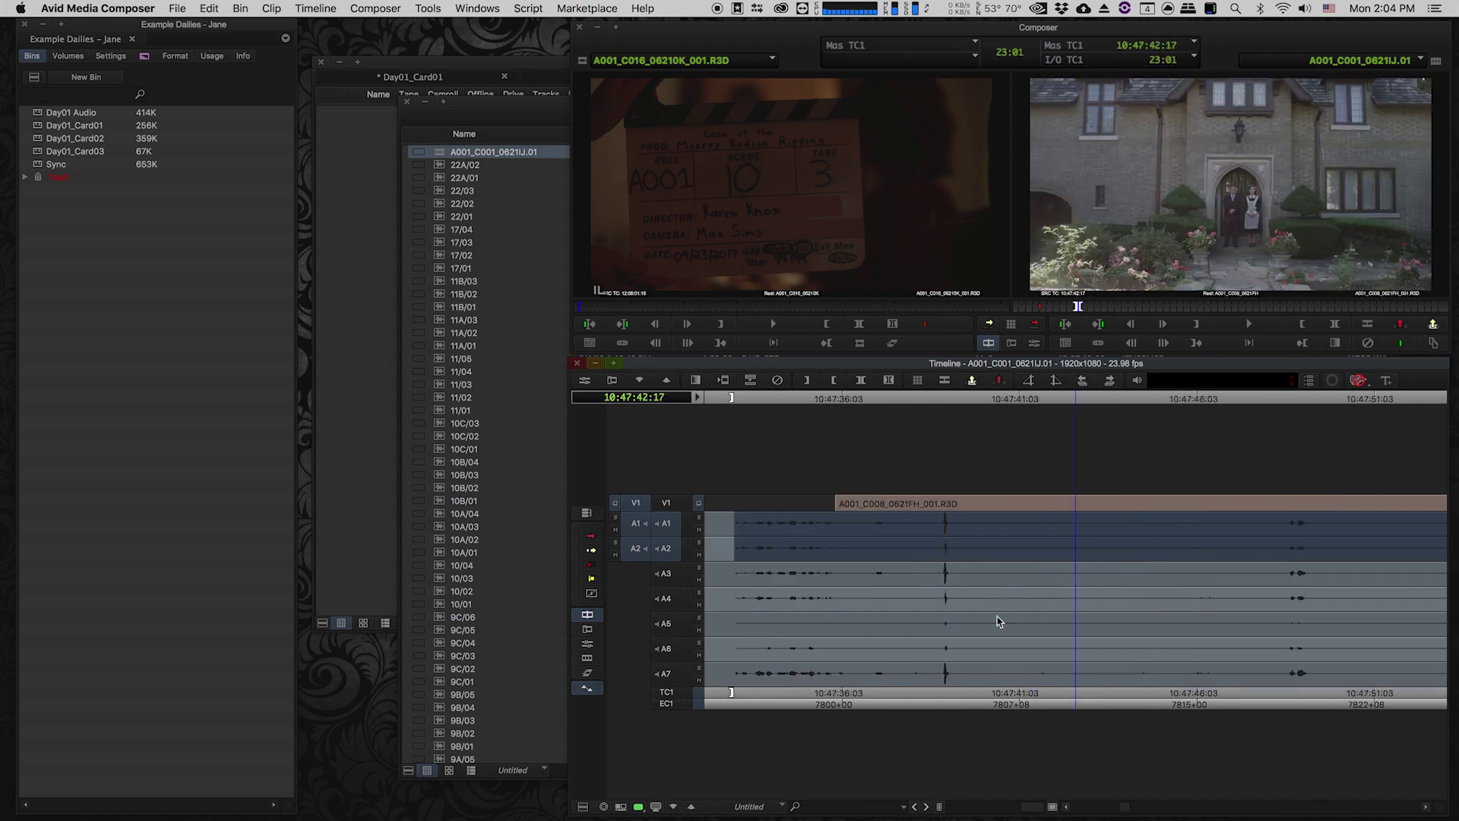
{"action": "left_click", "coordinate": [930, 622]}
{"action": "key", "text": "space"}
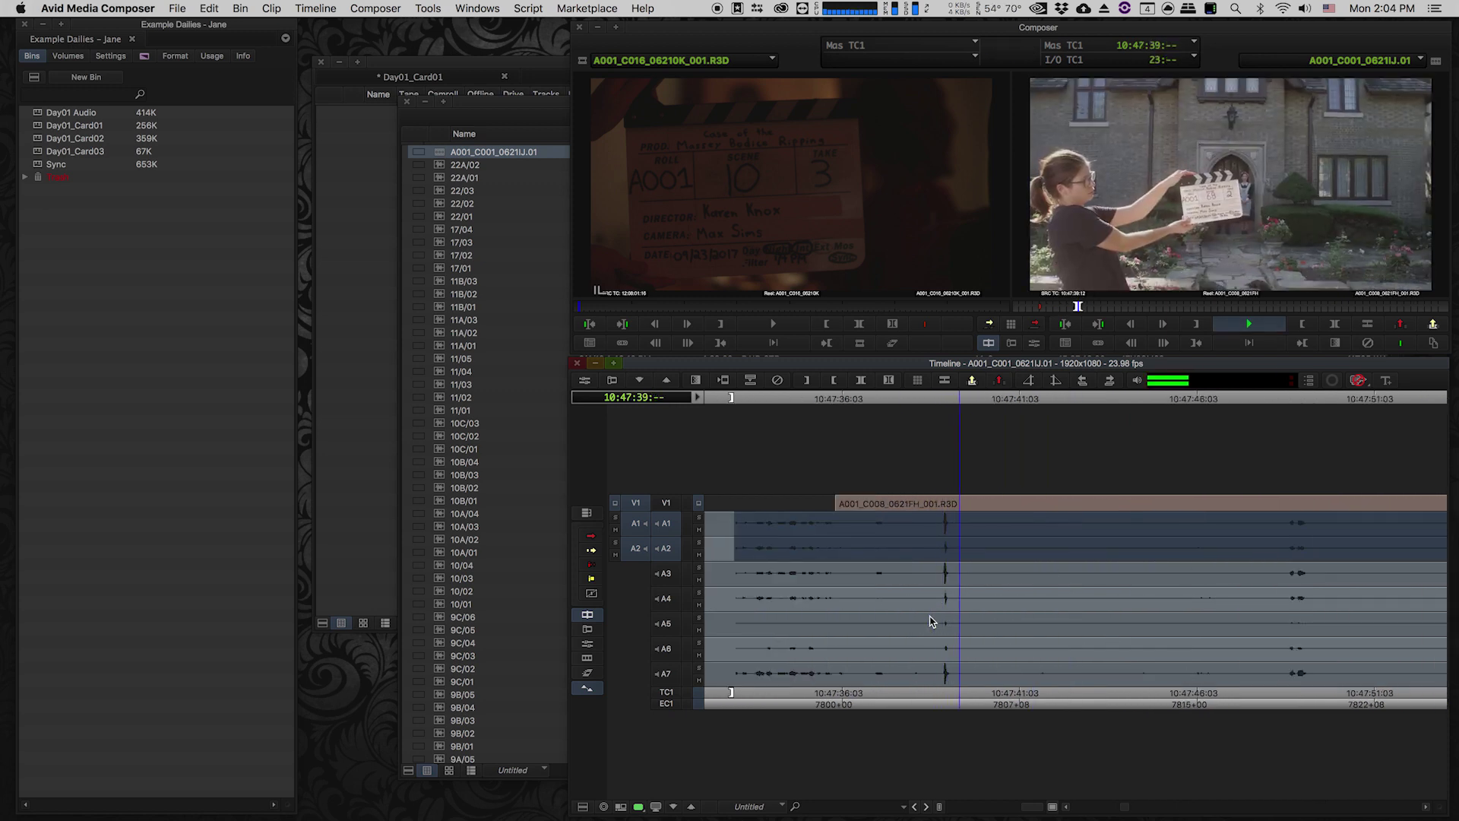
Step: Mark an in-to-out range around take 6B/06, the audio with no camera clip above it
{"action": "key", "text": "super+bracketleft"}
{"action": "key", "text": "super+bracketleft"}
{"action": "key", "text": "super+bracketleft"}
{"action": "left_click_drag", "start_coordinate": [1224, 637], "coordinate": [1264, 643]}
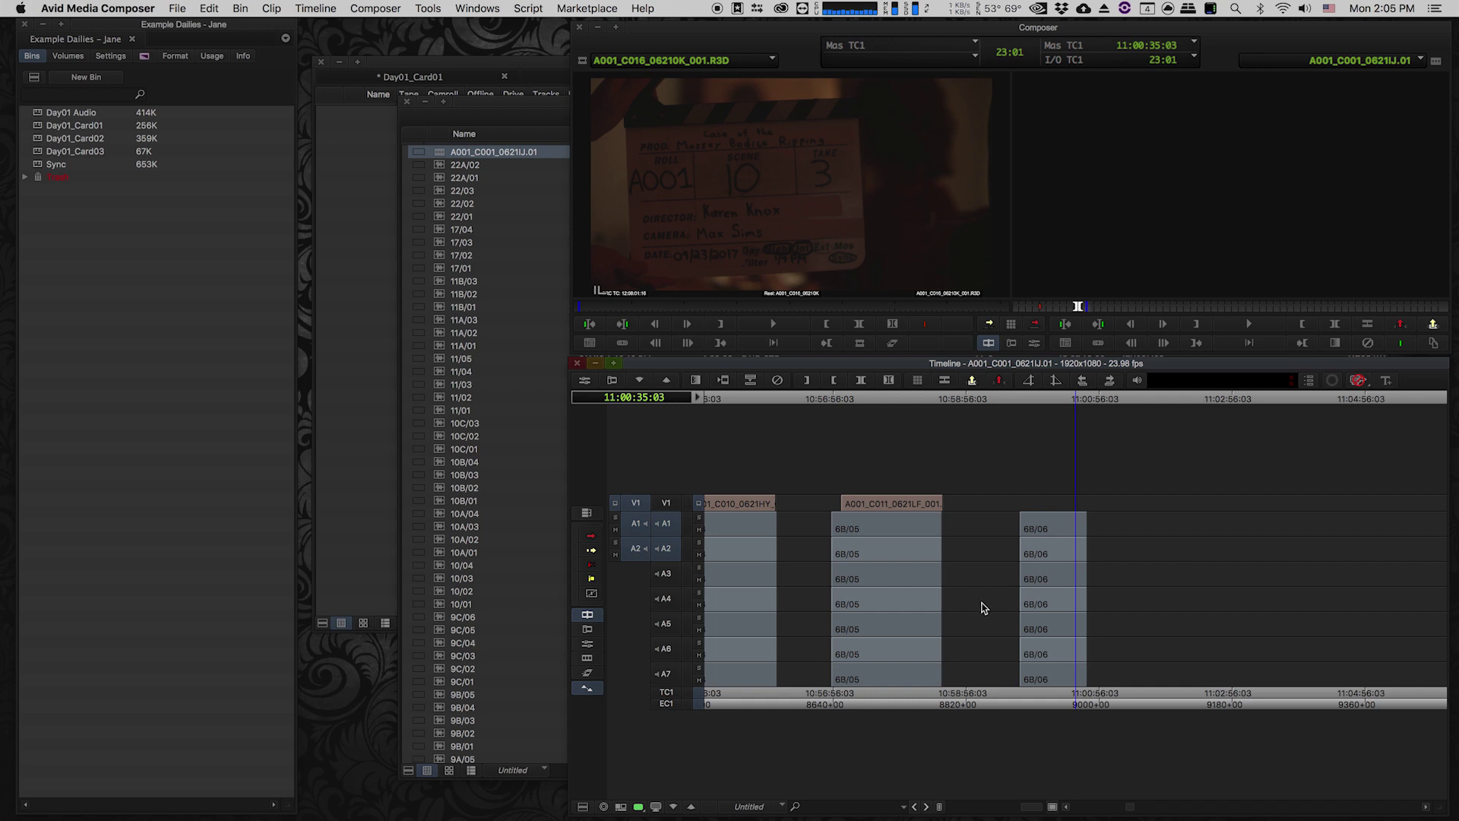
{"action": "key", "text": "super+["}
{"action": "left_click", "coordinate": [1067, 606]}
{"action": "key", "text": "super+["}
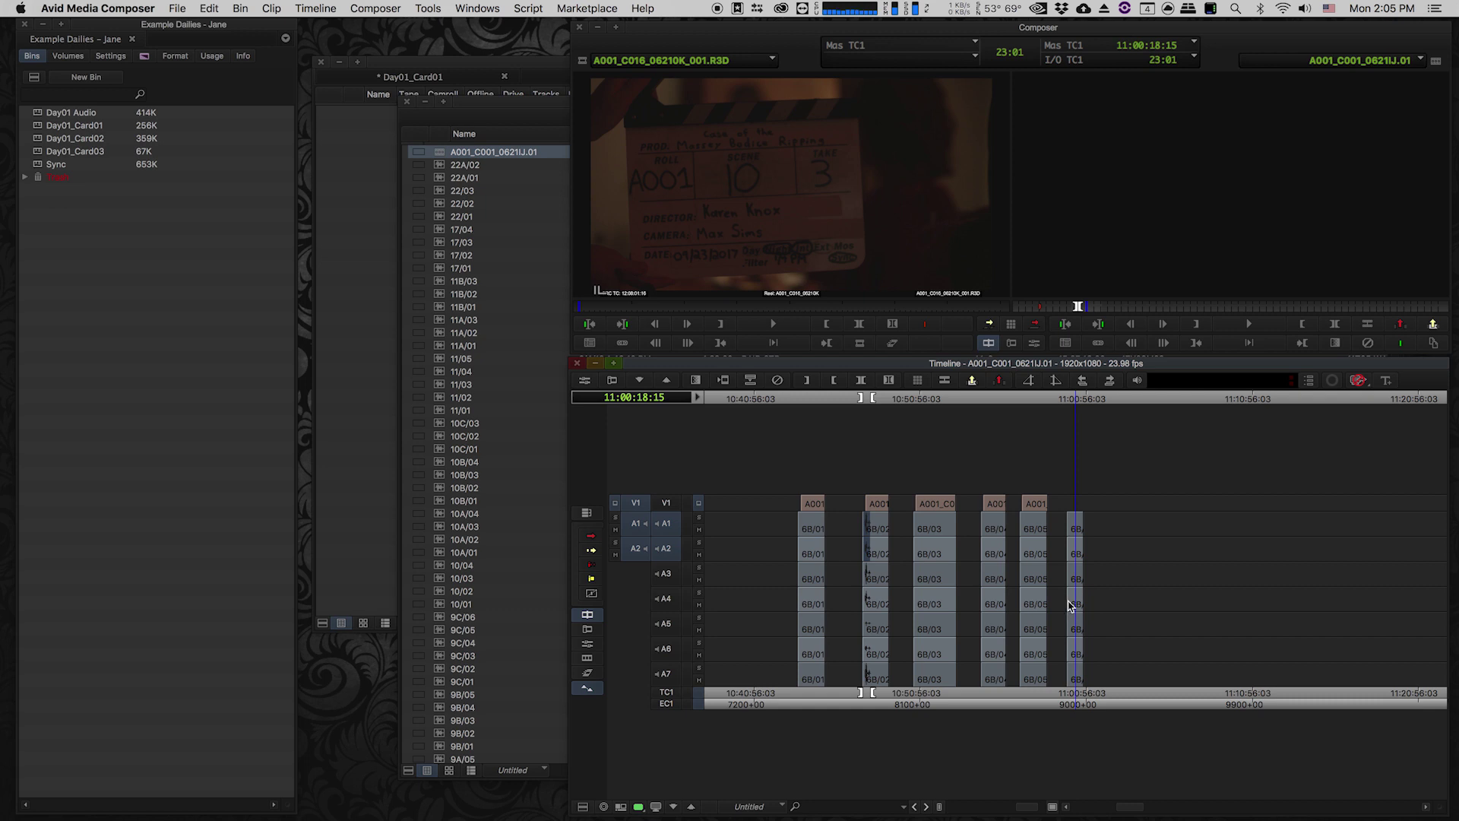
{"action": "key", "text": "super+]"}
{"action": "key", "text": "super+]"}
{"action": "key", "text": "super+]"}
{"action": "left_click", "coordinate": [956, 604]}
{"action": "key", "text": "super+["}
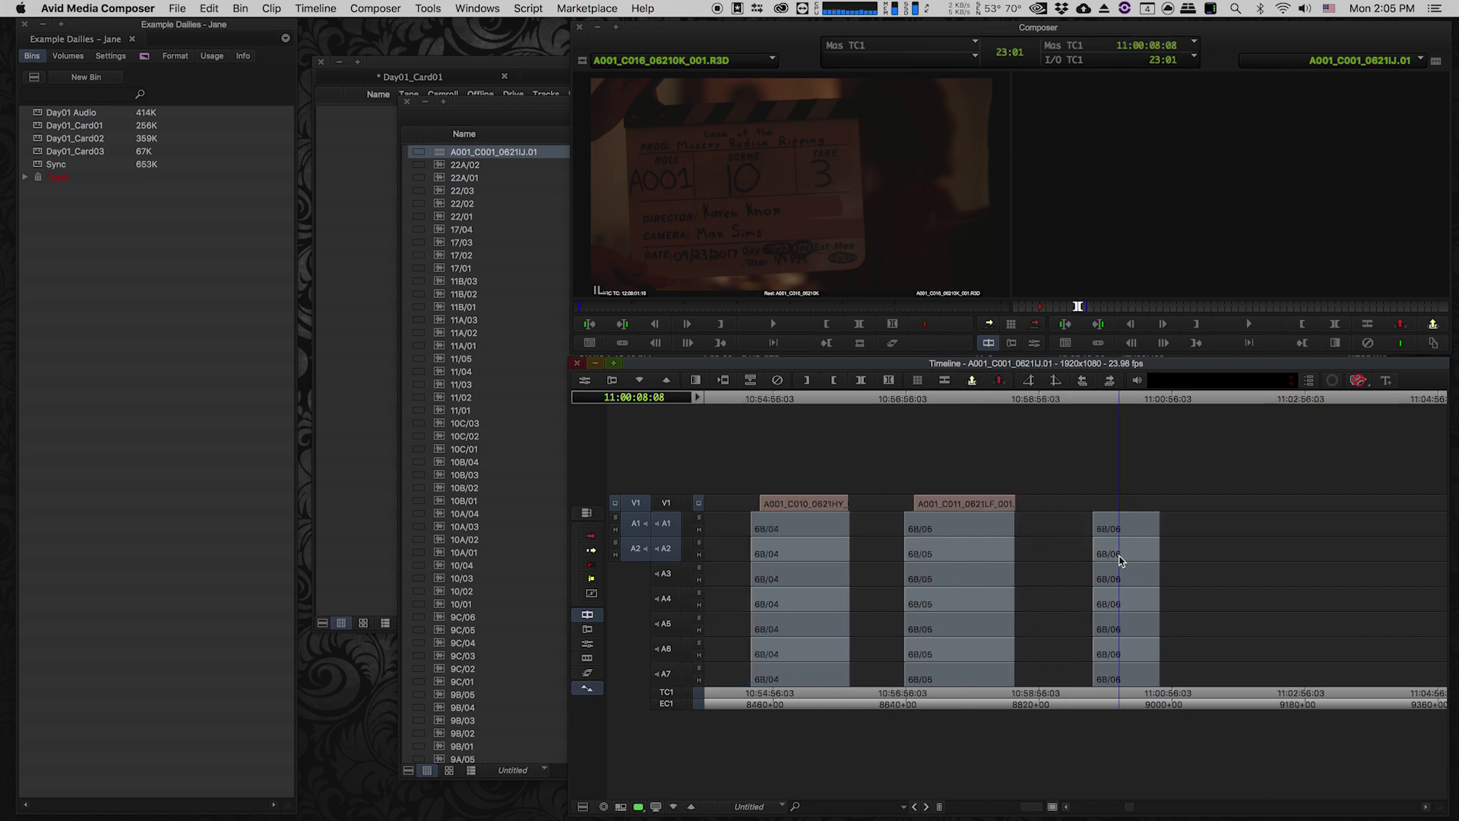
{"action": "key", "text": "super+]"}
{"action": "key", "text": "super+]"}
{"action": "left_click", "coordinate": [924, 590]}
Step: Play the opening of take 6B/06 around the slate peak in its waveform
{"action": "left_click", "coordinate": [1077, 640]}
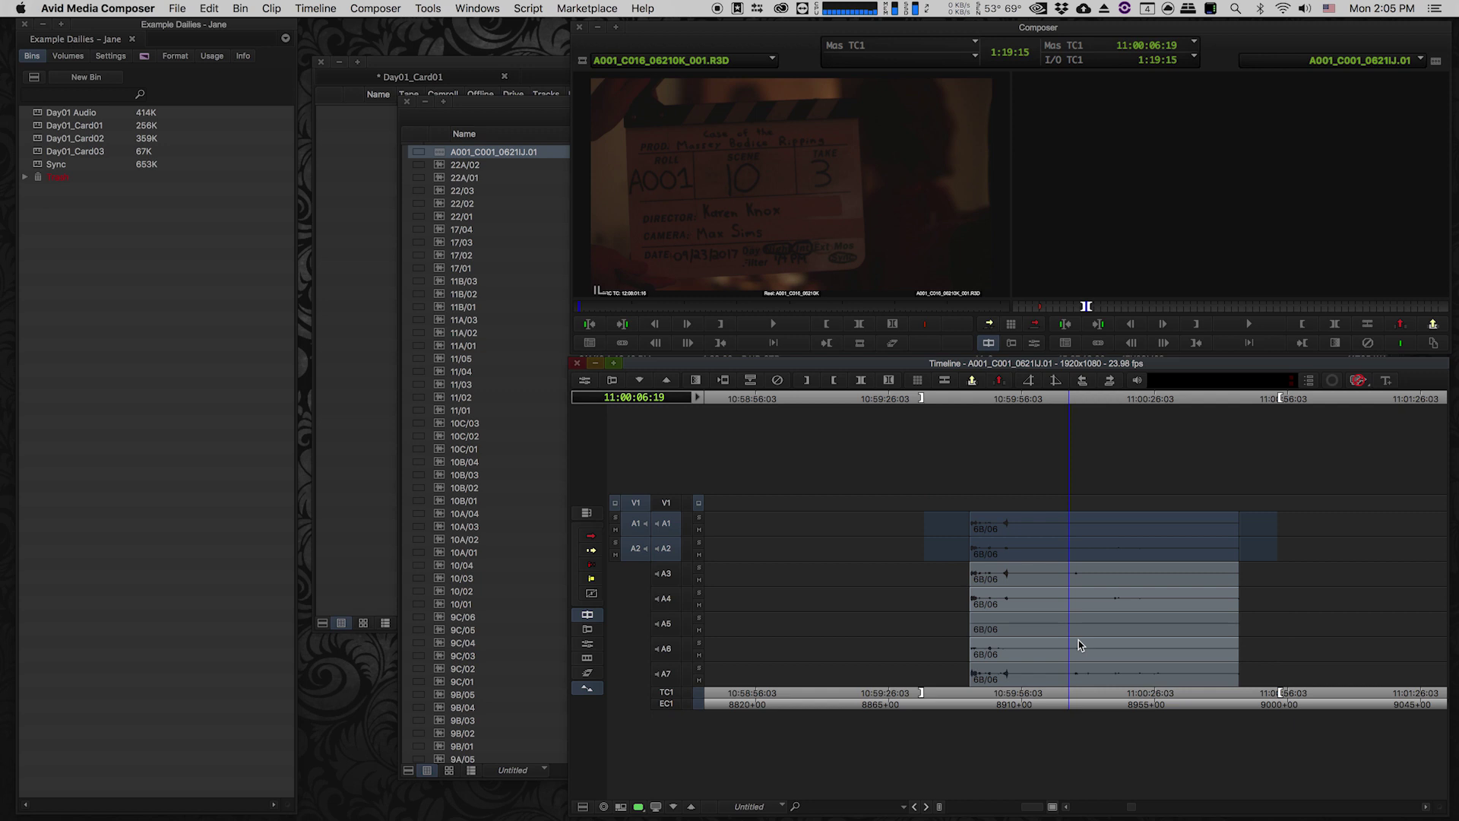
{"action": "key", "text": "super+]"}
{"action": "key", "text": "super+]"}
{"action": "left_click_drag", "start_coordinate": [972, 619], "coordinate": [803, 635]}
{"action": "key", "text": "space"}
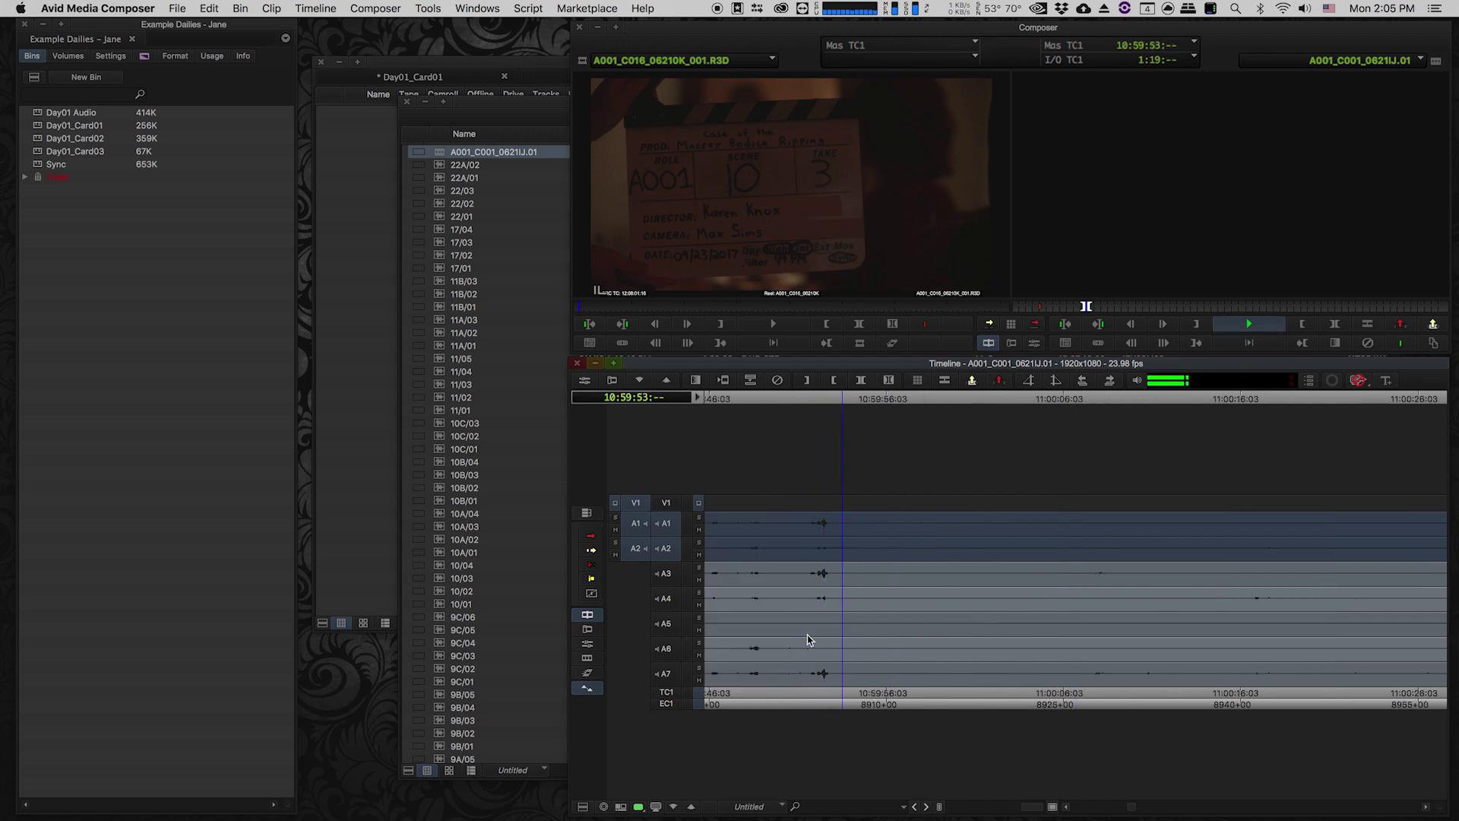
{"action": "key", "text": "space"}
Step: Play a section from the middle of take 6B/06 to check what its audio contains
{"action": "key", "text": "super+["}
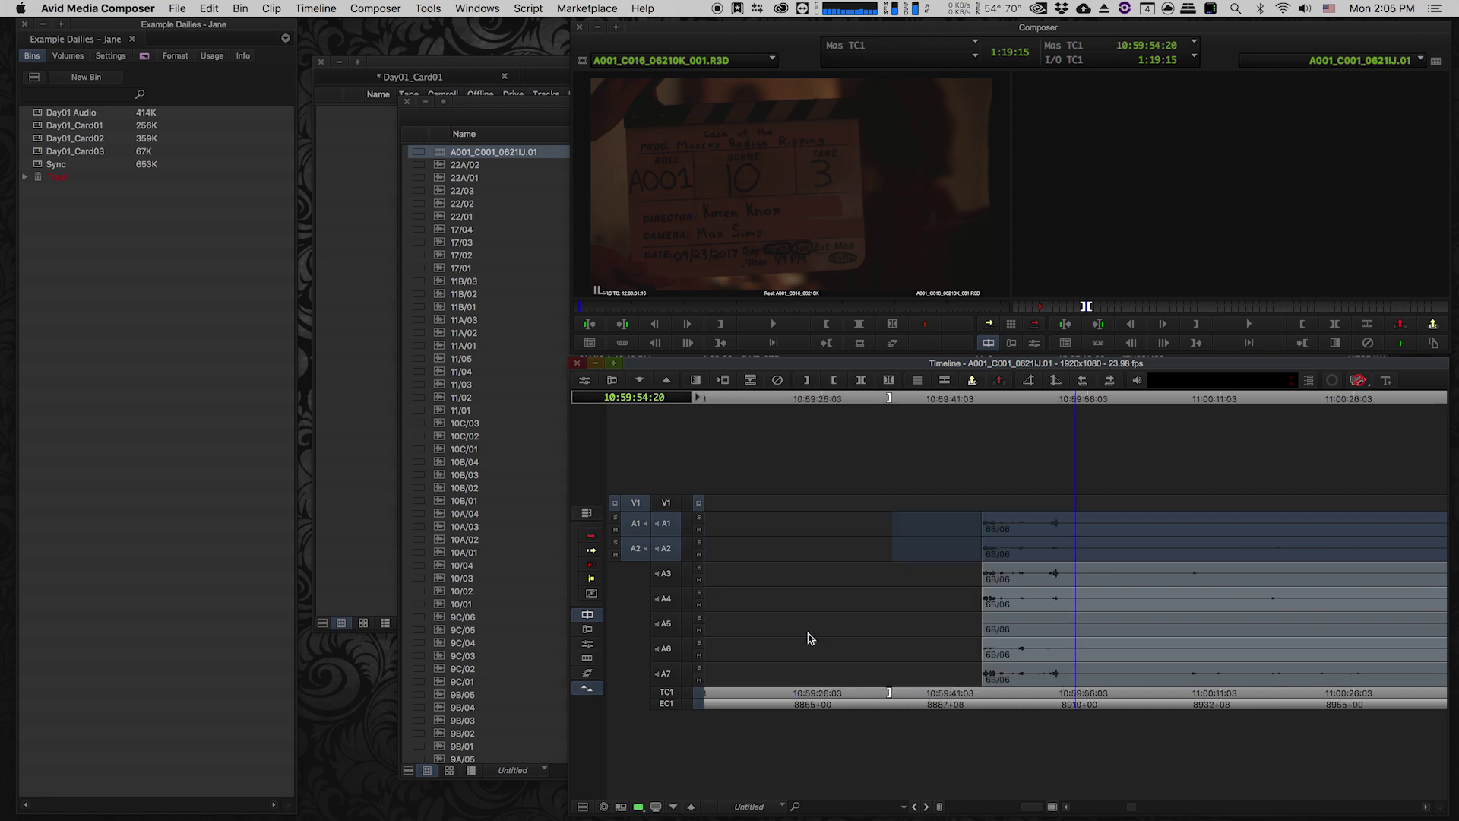
{"action": "key", "text": "super+["}
{"action": "left_click", "coordinate": [1132, 630]}
{"action": "key", "text": "super+]"}
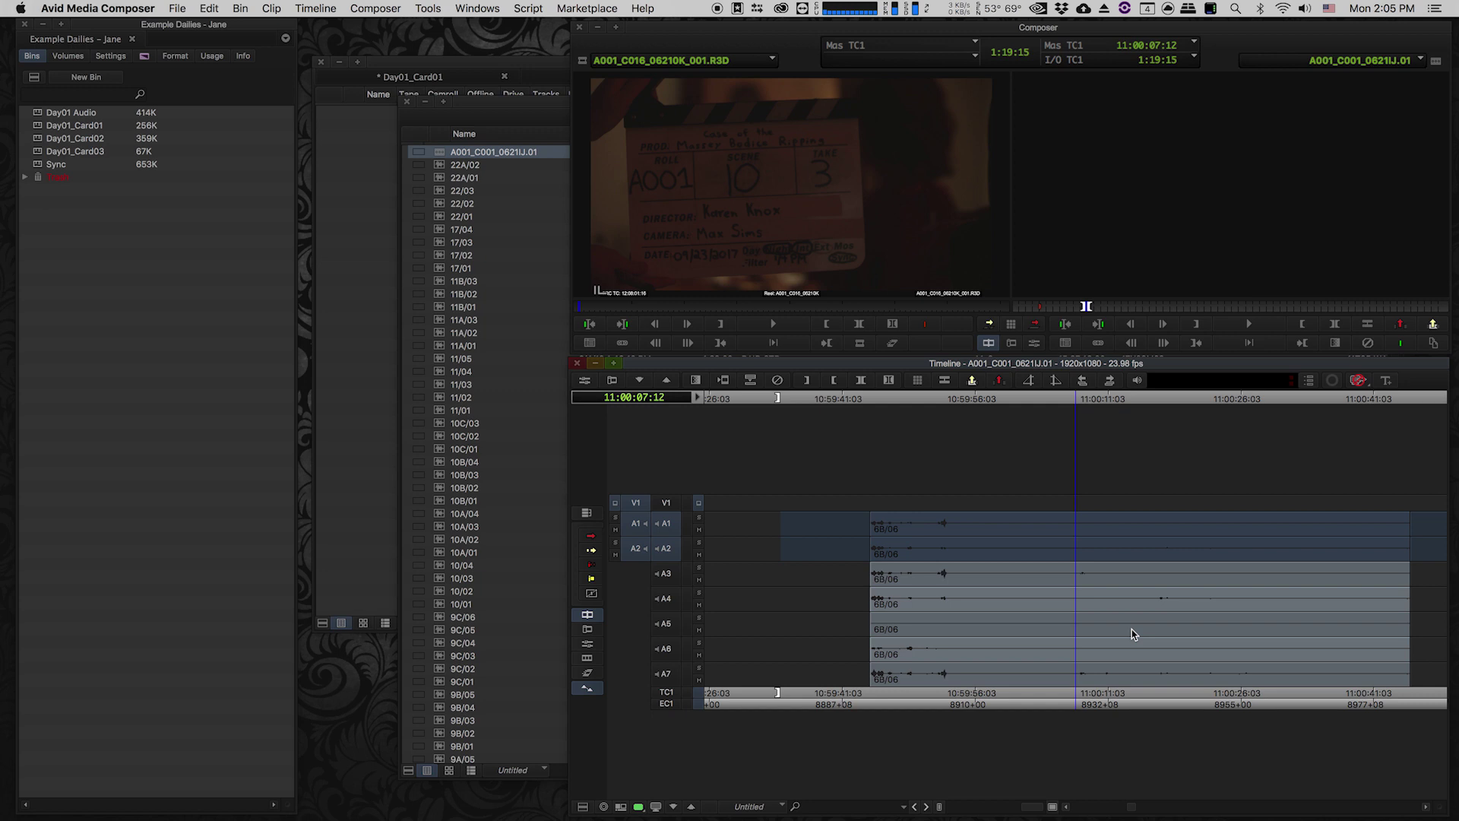
{"action": "left_click", "coordinate": [1131, 630]}
{"action": "left_click", "coordinate": [1089, 630]}
{"action": "key", "text": "space"}
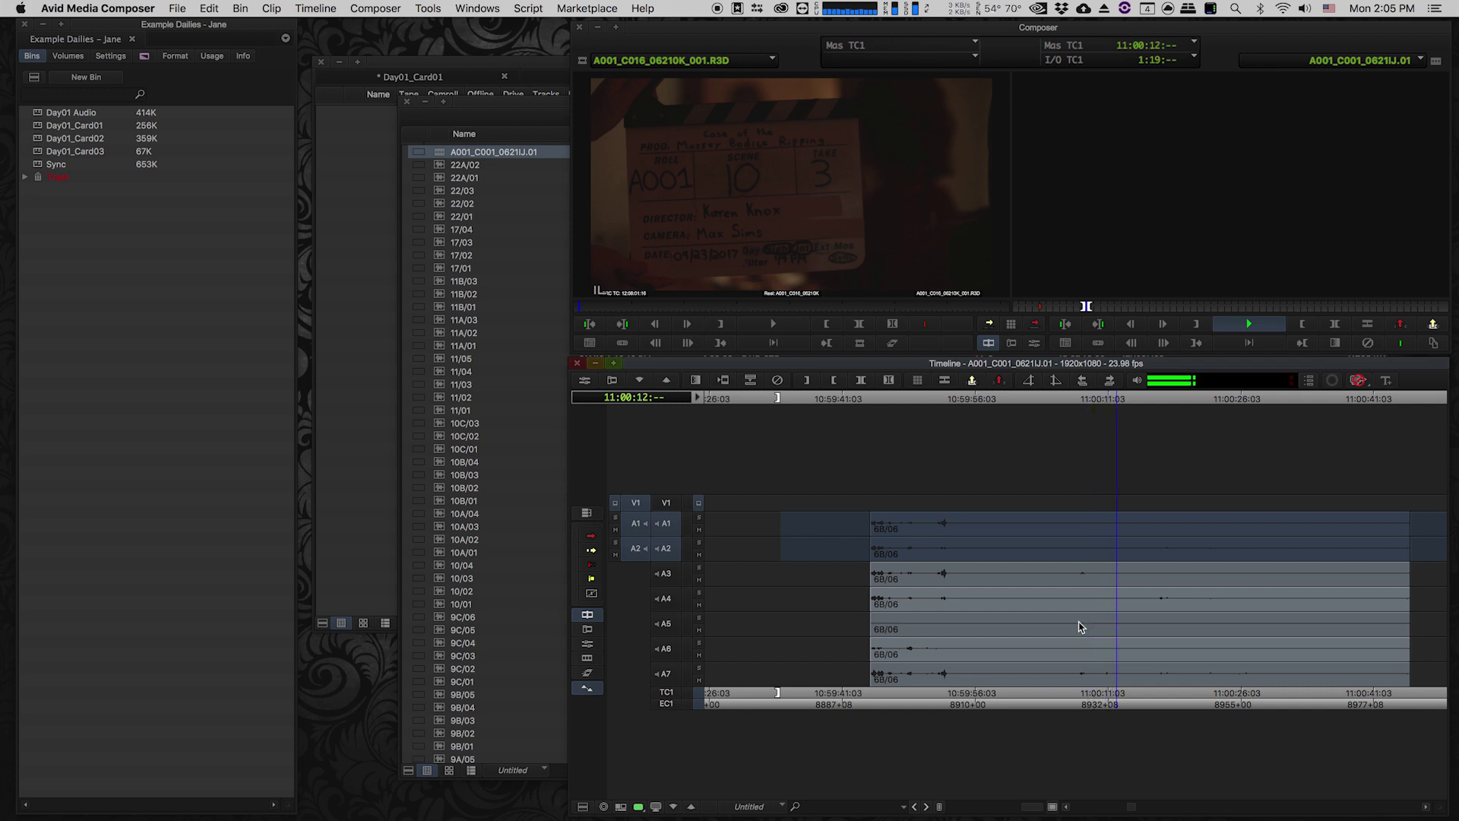
{"action": "key", "text": "space"}
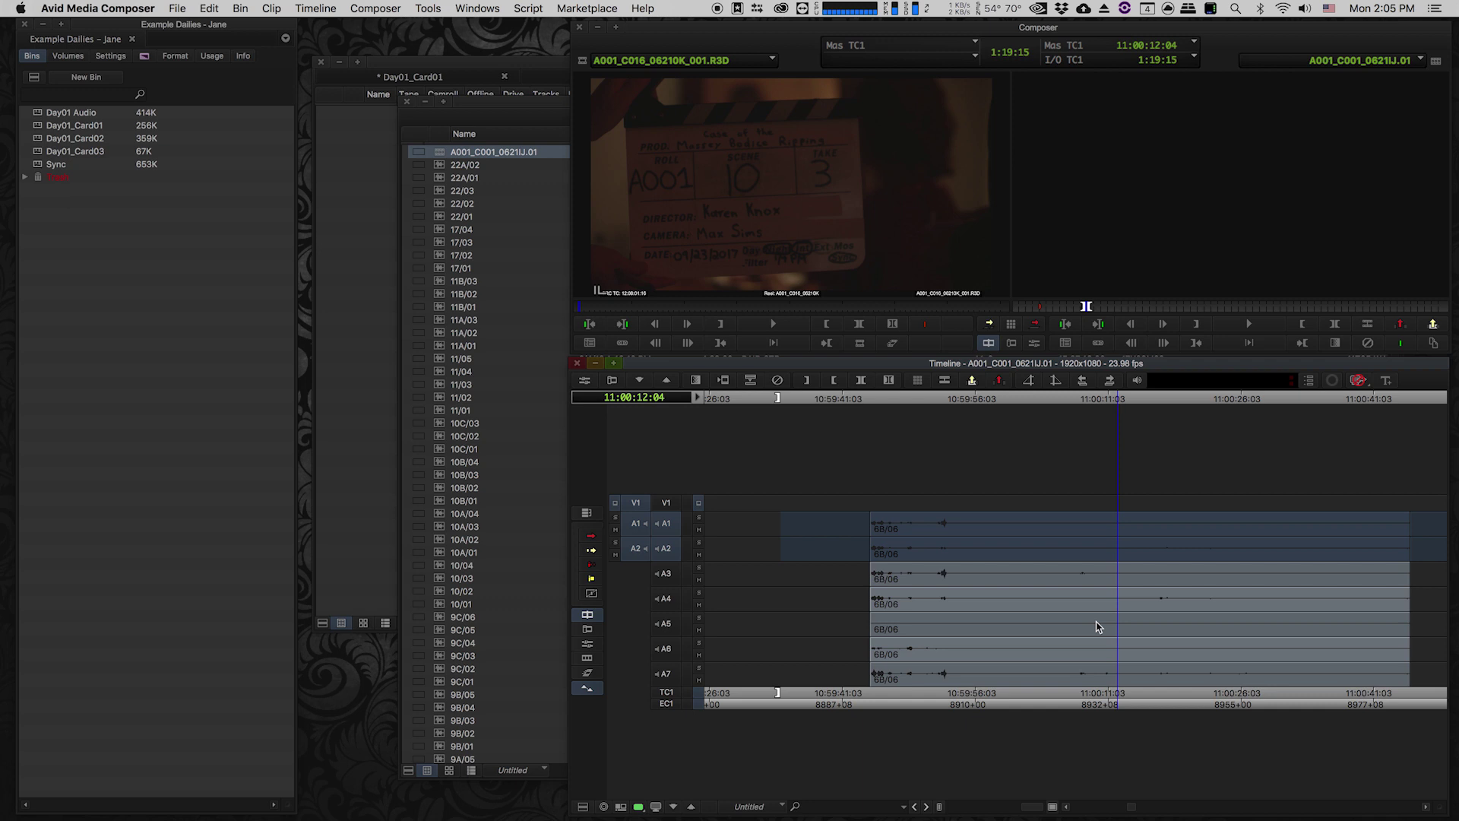
{"action": "left_click", "coordinate": [1157, 640]}
{"action": "key", "text": "super+bracketleft"}
{"action": "key", "text": "super+bracketright"}
{"action": "left_click", "coordinate": [1102, 635]}
{"action": "key", "text": "super+bracketleft"}
{"action": "key", "text": "super+bracketright"}
{"action": "left_click", "coordinate": [1104, 634]}
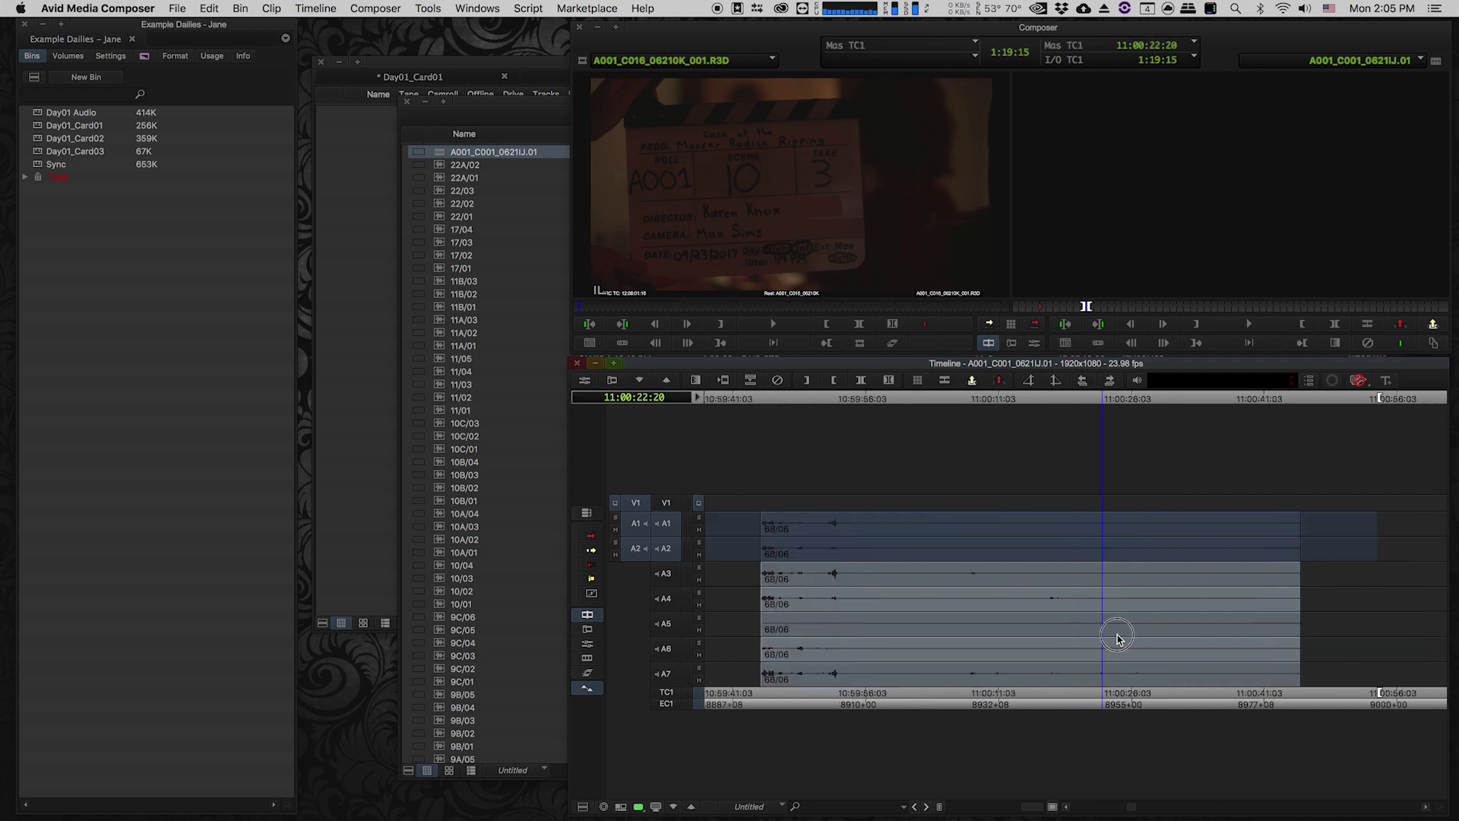
{"action": "left_click", "coordinate": [1118, 635]}
{"action": "key", "text": "super+bracketleft"}
{"action": "left_click", "coordinate": [1110, 634]}
{"action": "key", "text": "super+bracketright"}
{"action": "left_click", "coordinate": [1111, 632]}
{"action": "key", "text": "super+bracketleft"}
{"action": "left_click", "coordinate": [1042, 630]}
{"action": "key", "text": "super+bracketleft"}
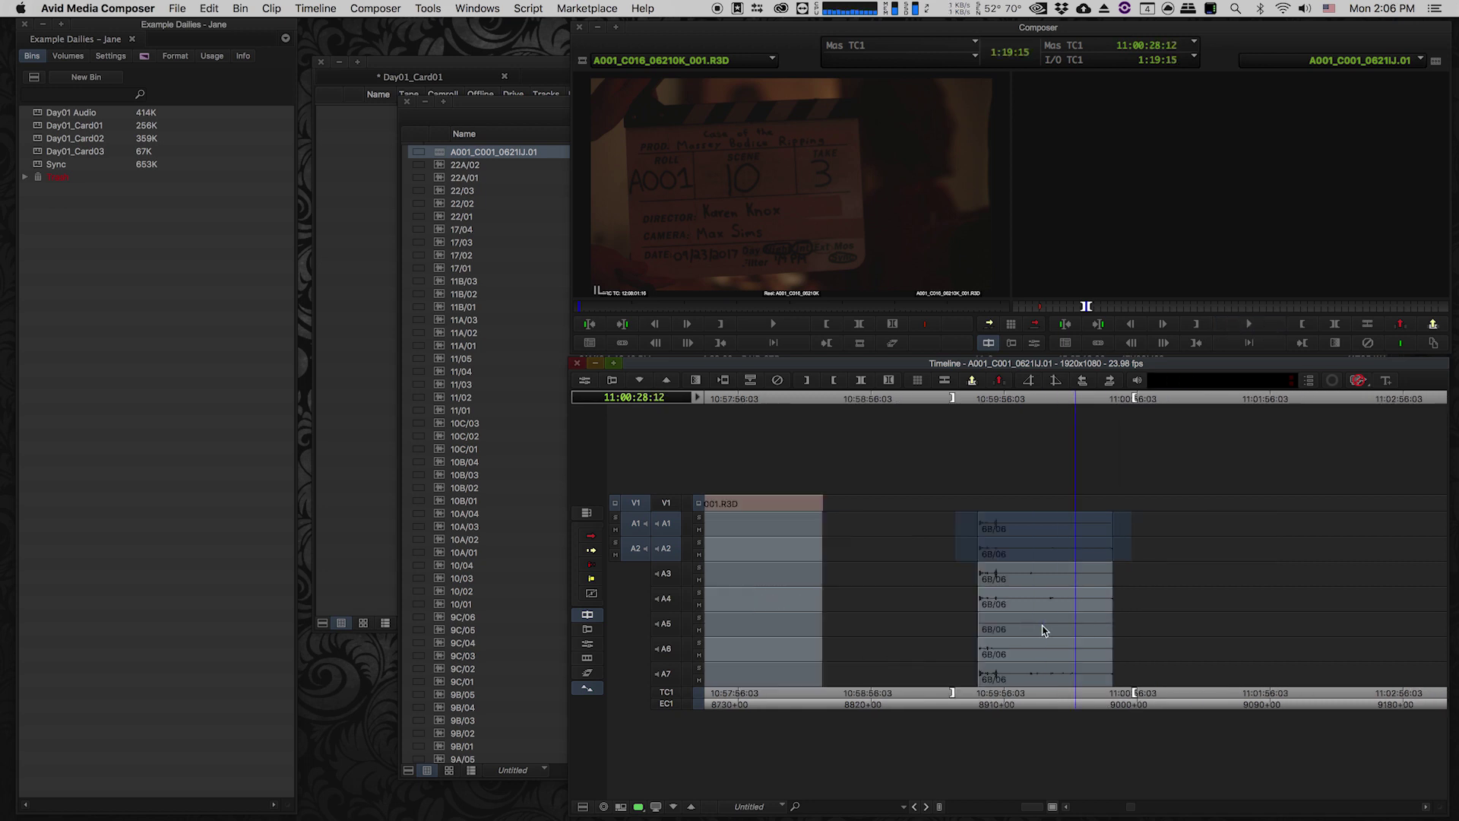
{"action": "key", "text": "super+bracketleft"}
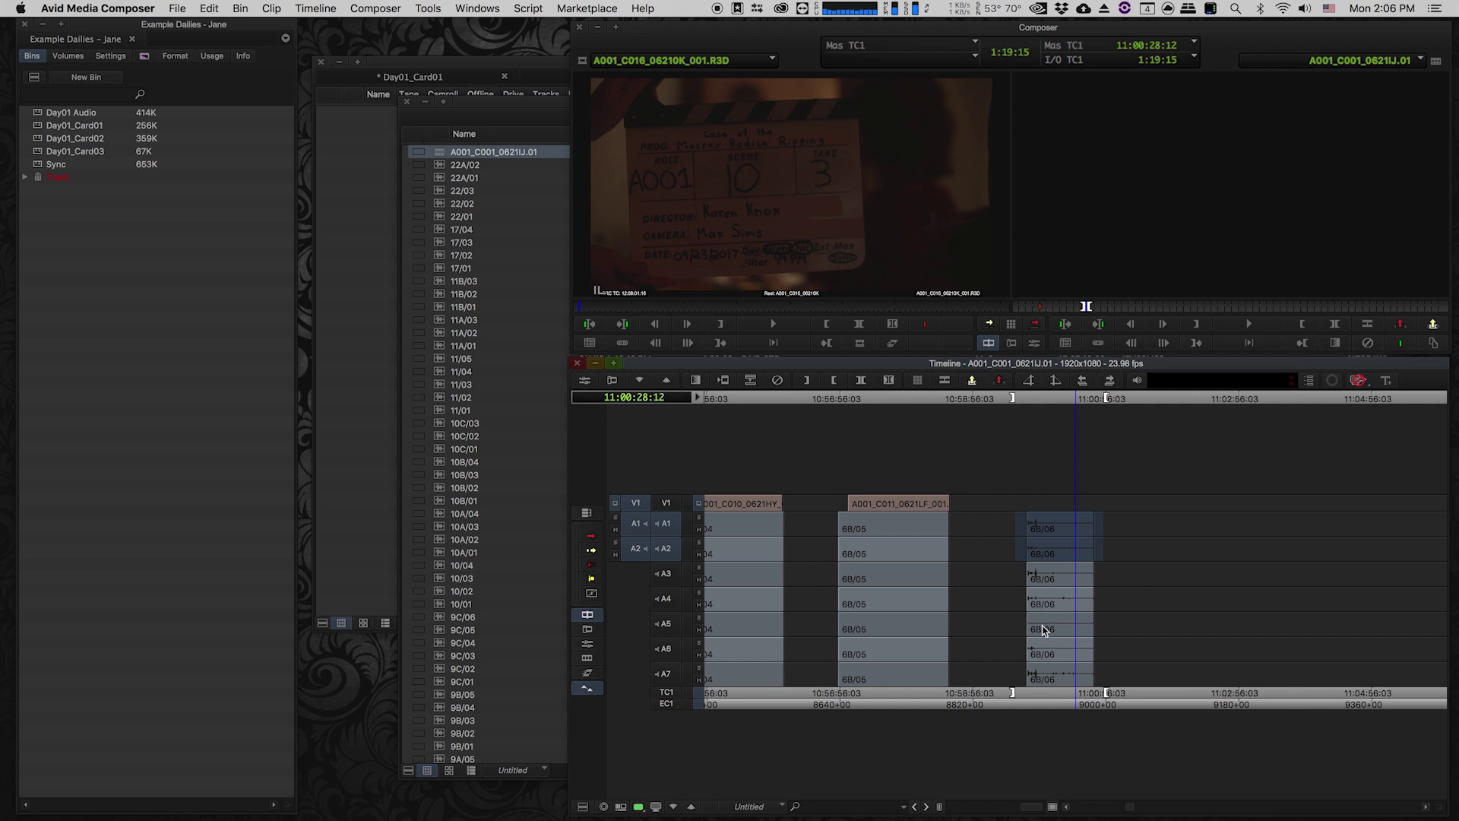
Step: Examine take 4/01 under clip A001_C012 and the takes that follow it for correct alignment
{"action": "key", "text": "super+bracketleft"}
{"action": "key", "text": "super+bracketleft"}
{"action": "key", "text": "super+bracketleft"}
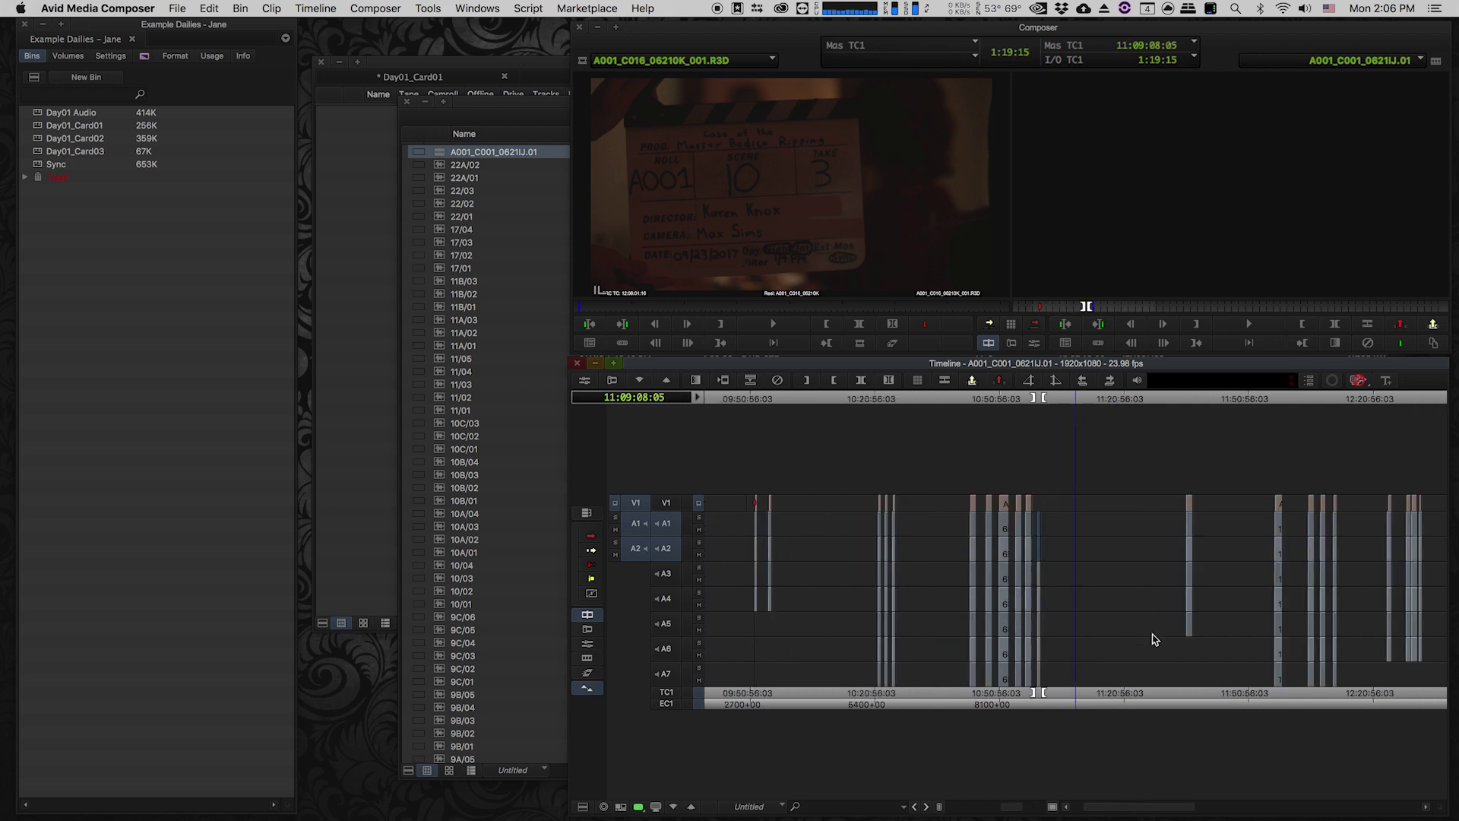
{"action": "left_click", "coordinate": [1186, 620]}
{"action": "key", "text": "super+bracketright"}
{"action": "key", "text": "super+bracketright"}
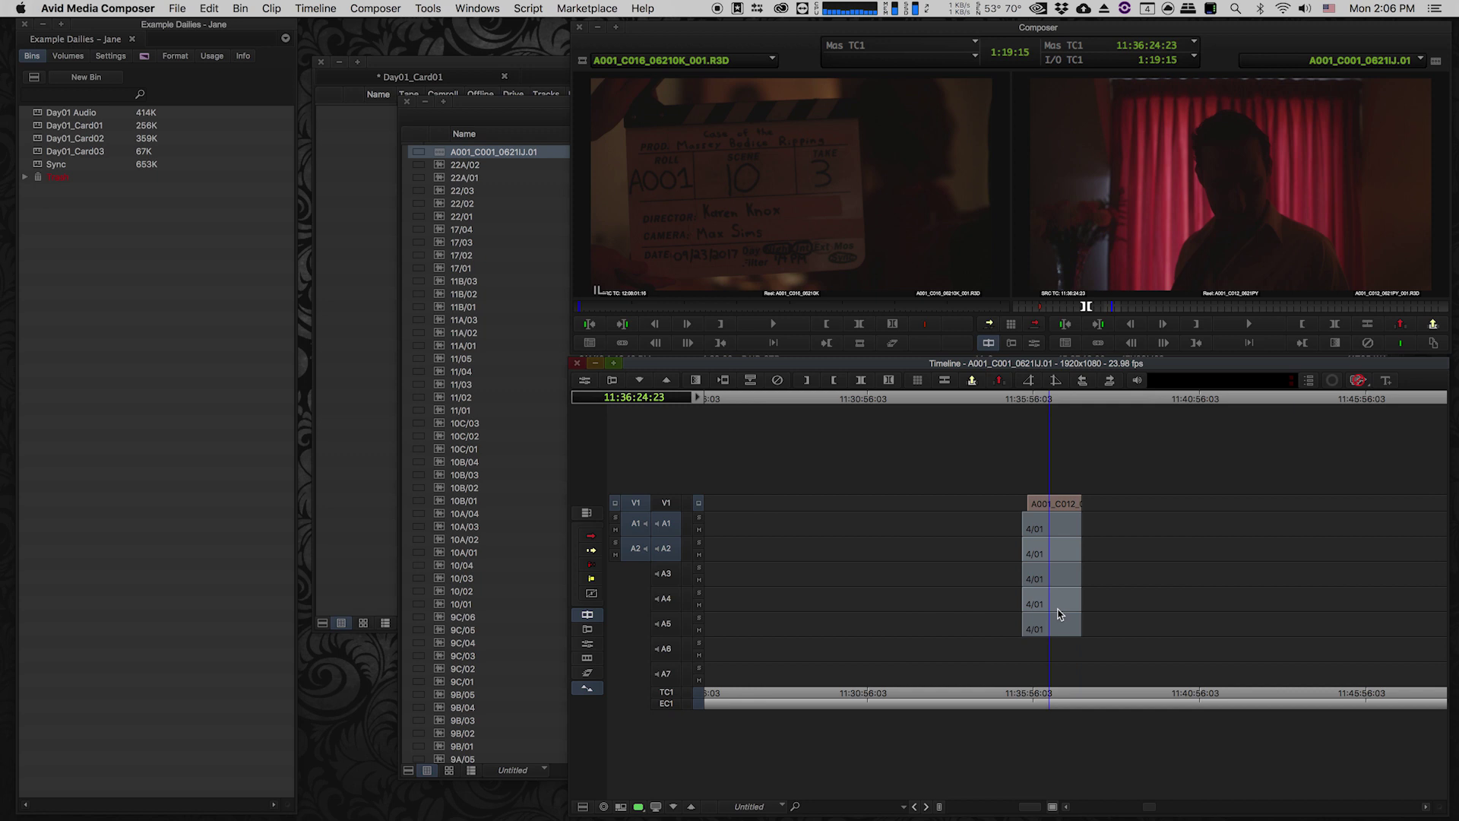
{"action": "key", "text": "super+bracketleft"}
{"action": "key", "text": "super+bracketleft"}
{"action": "left_click", "coordinate": [1229, 628]}
{"action": "key", "text": "super+bracketright"}
{"action": "key", "text": "super+bracketright"}
{"action": "key", "text": "super+bracketleft"}
Step: Survey the scene 10 takes and the audio-only takes beyond the last camera clips in the sequence
{"action": "left_click", "coordinate": [1207, 645]}
{"action": "key", "text": "super+bracketleft"}
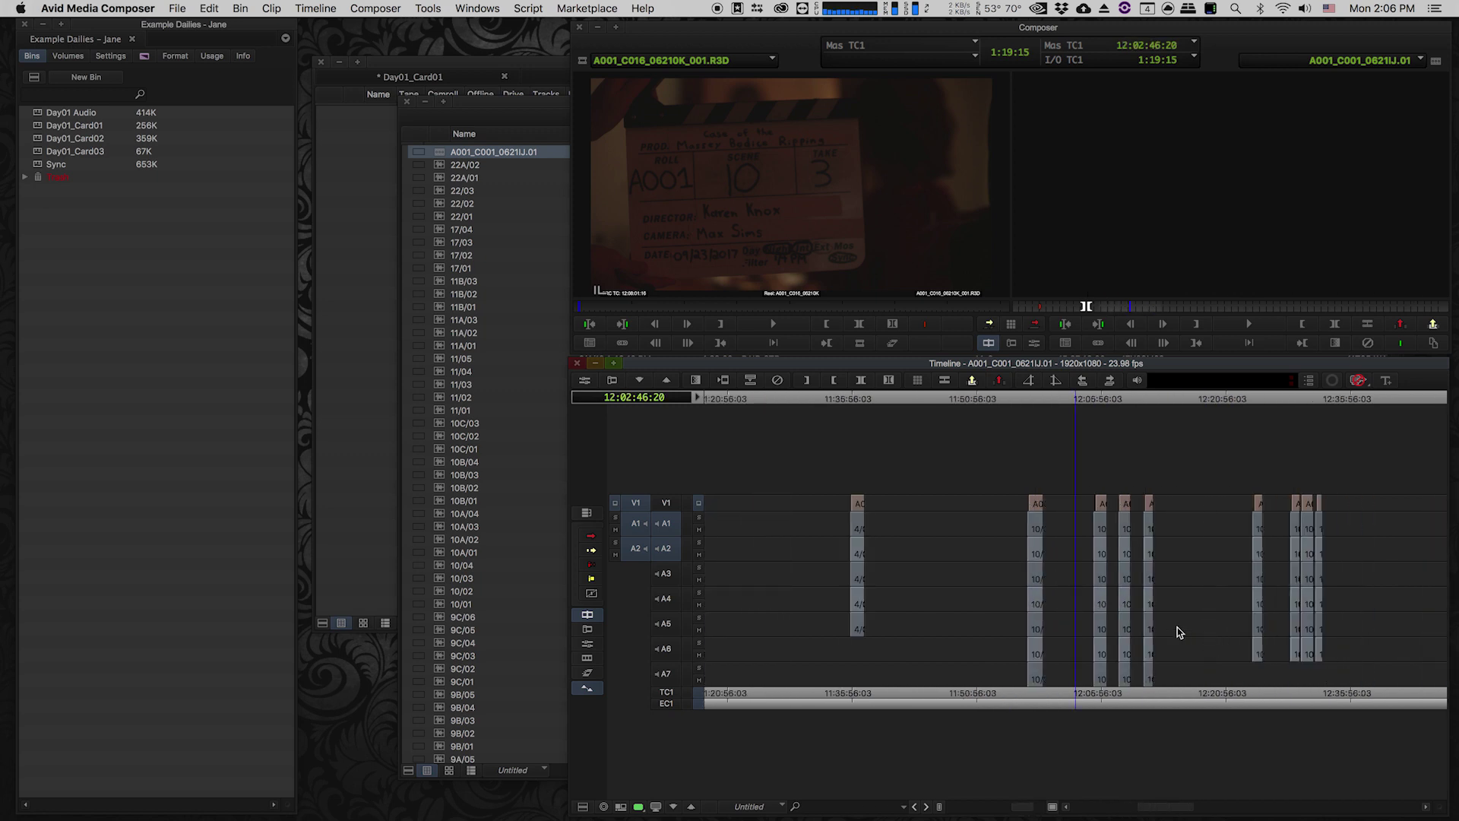
{"action": "left_click", "coordinate": [1211, 624]}
{"action": "key", "text": "super+bracketright"}
{"action": "key", "text": "super+bracketleft"}
{"action": "key", "text": "super+bracketleft"}
{"action": "key", "text": "super+bracketleft"}
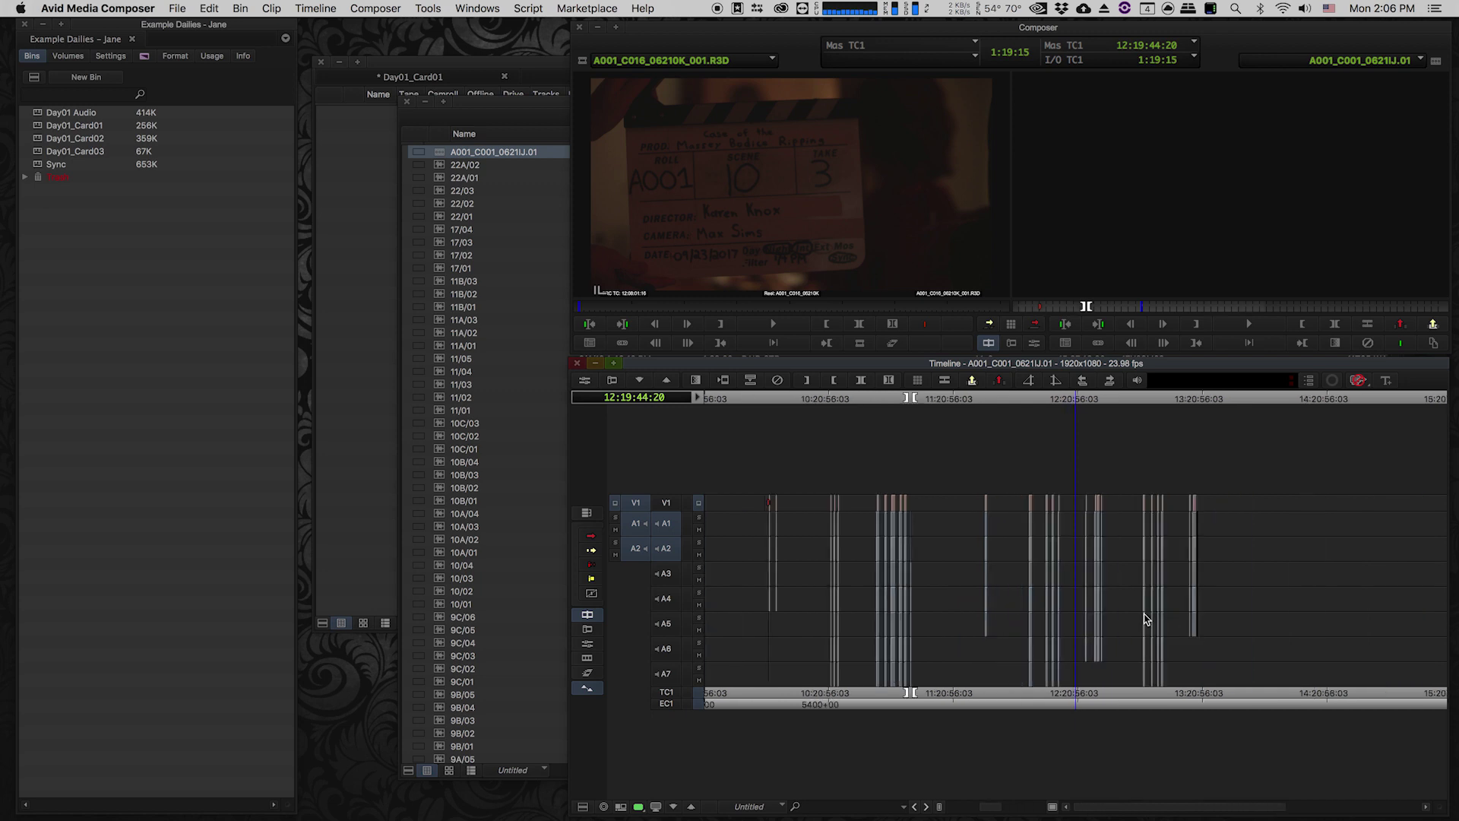
{"action": "left_click", "coordinate": [1068, 618]}
{"action": "key", "text": "super+bracketright"}
{"action": "left_click", "coordinate": [1155, 616]}
{"action": "key", "text": "super+bracketleft"}
{"action": "left_click", "coordinate": [1265, 625]}
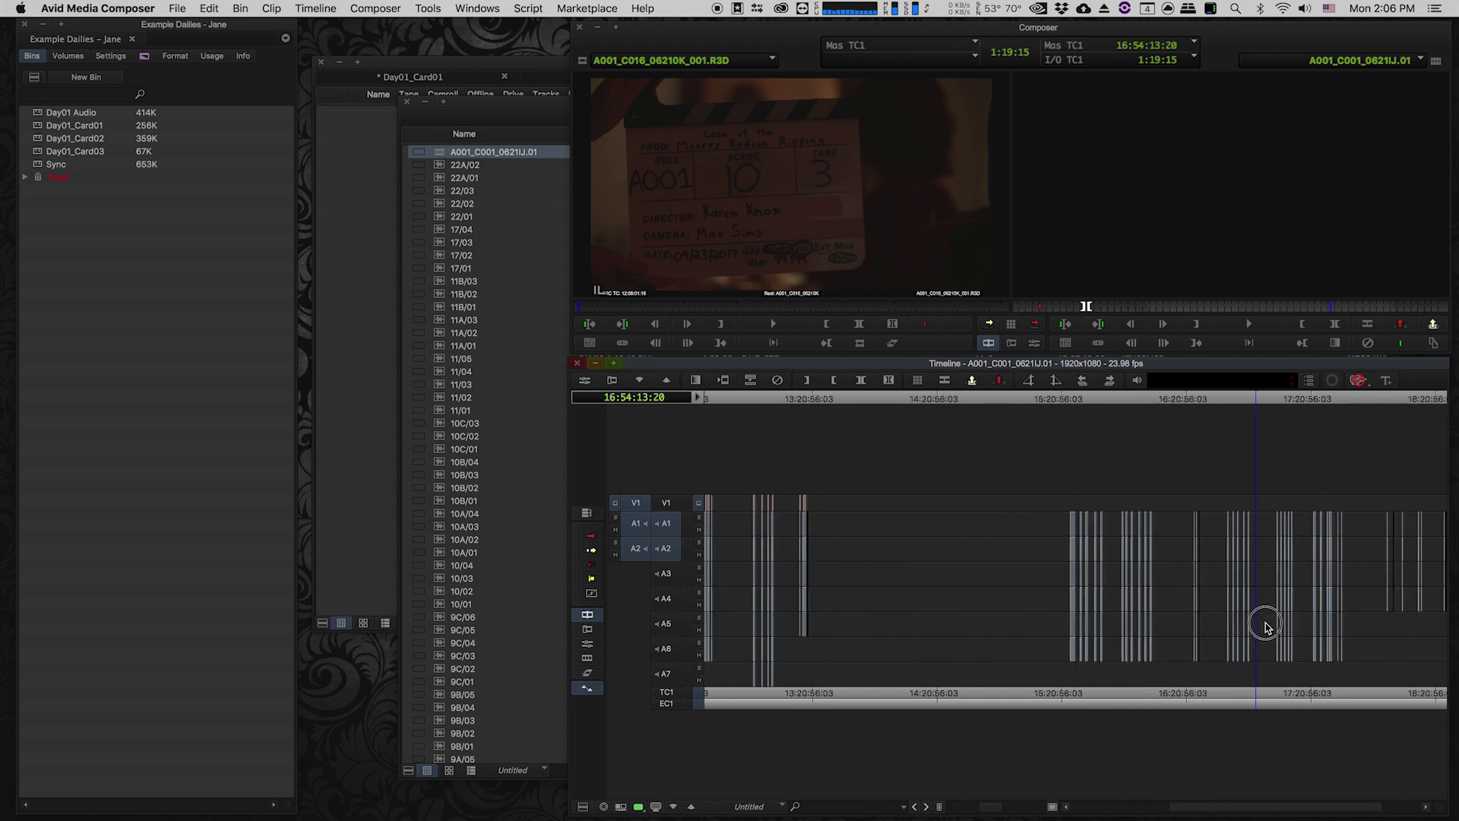
{"action": "left_click_drag", "start_coordinate": [1029, 608], "coordinate": [1046, 613]}
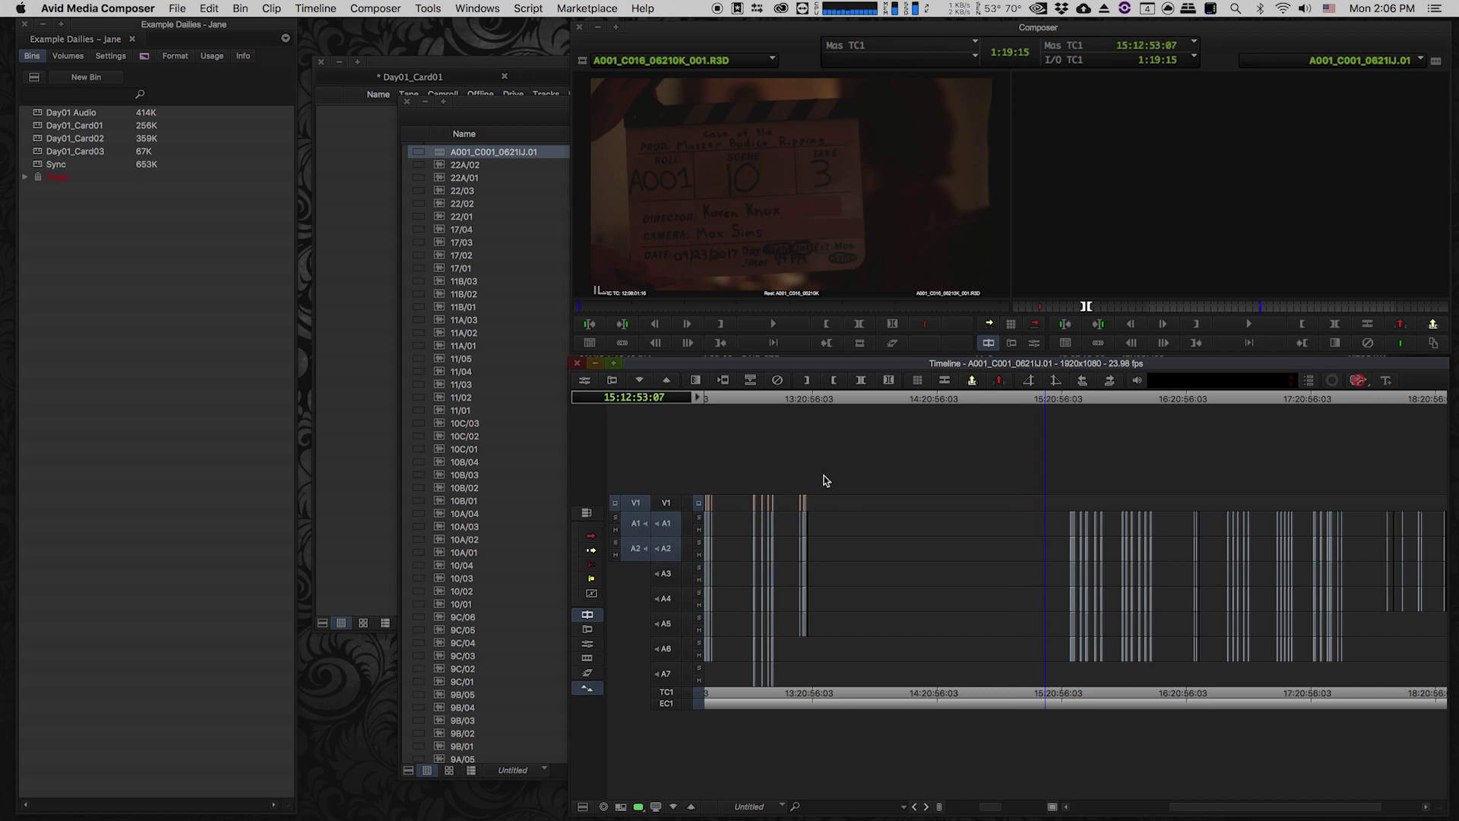
Step: Expand the Sync bin to show its detail columns, look through its clips and move the bin clear of the timeline
{"action": "double_click", "coordinate": [503, 108]}
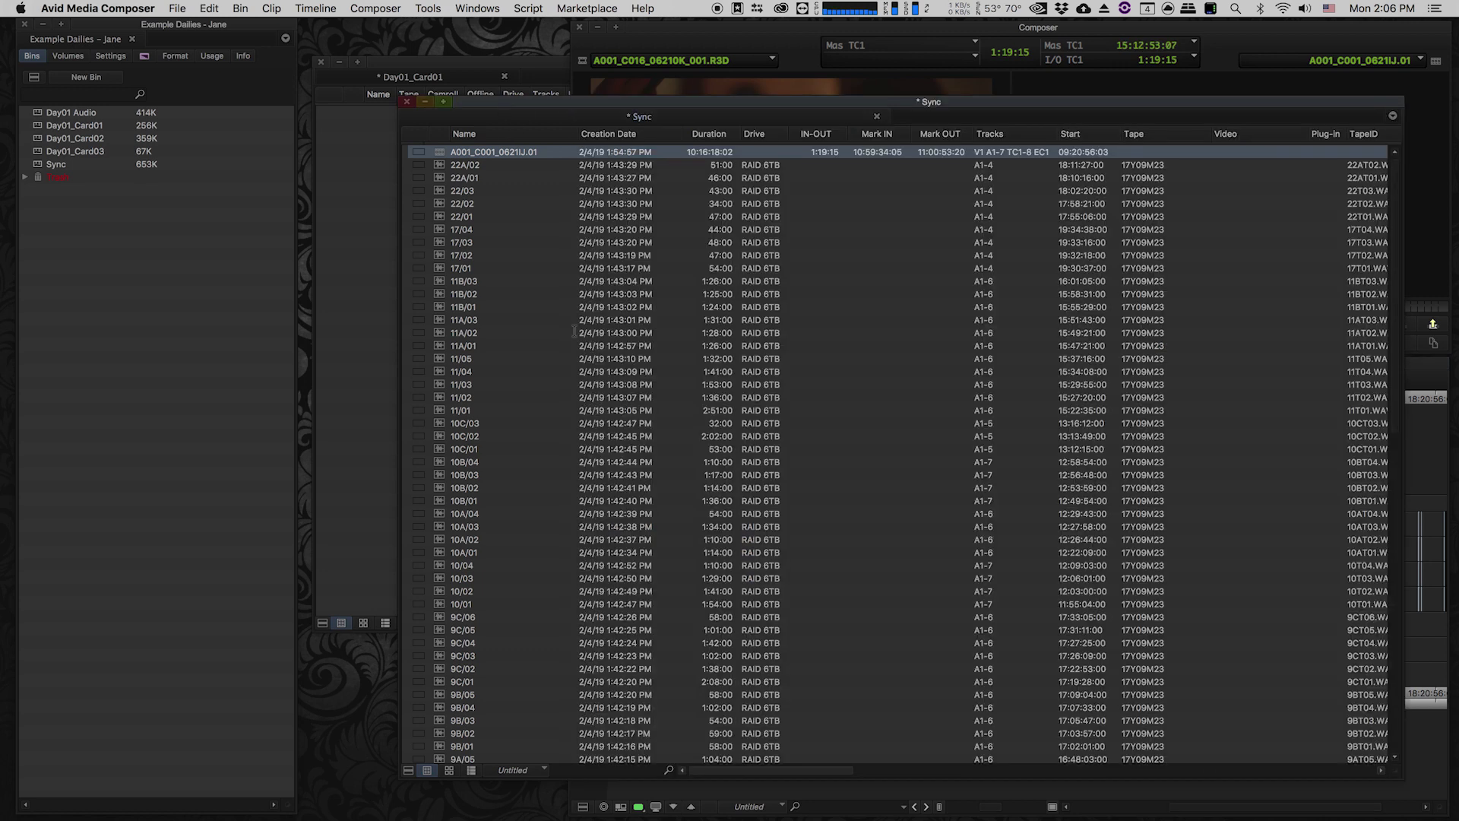
{"action": "scroll", "coordinate": [575, 332], "scroll_direction": "down", "scroll_amount": 12}
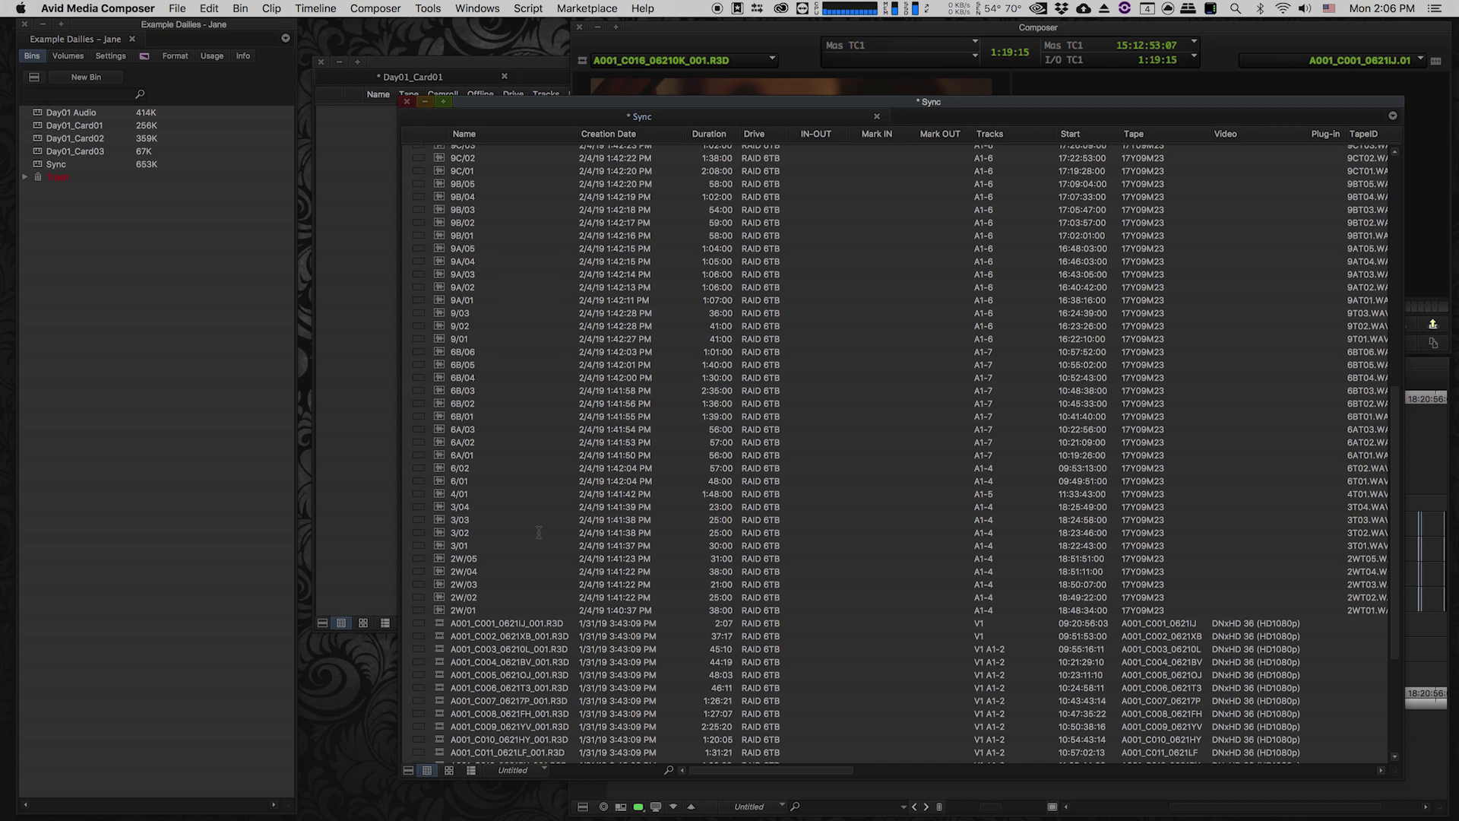
{"action": "scroll", "coordinate": [539, 532], "scroll_direction": "down", "scroll_amount": 2}
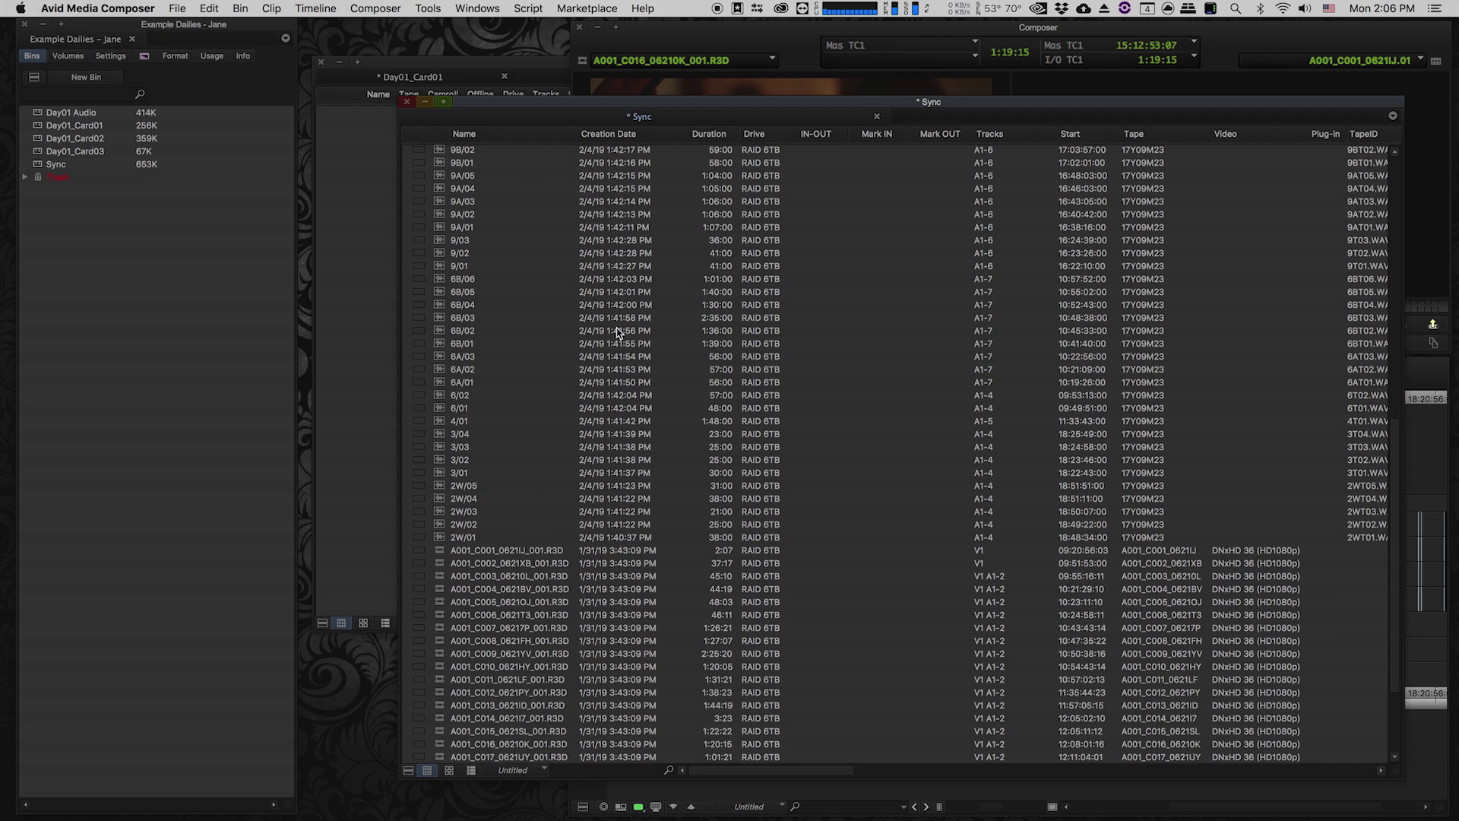
{"action": "scroll", "coordinate": [616, 327], "scroll_direction": "up", "scroll_amount": 7}
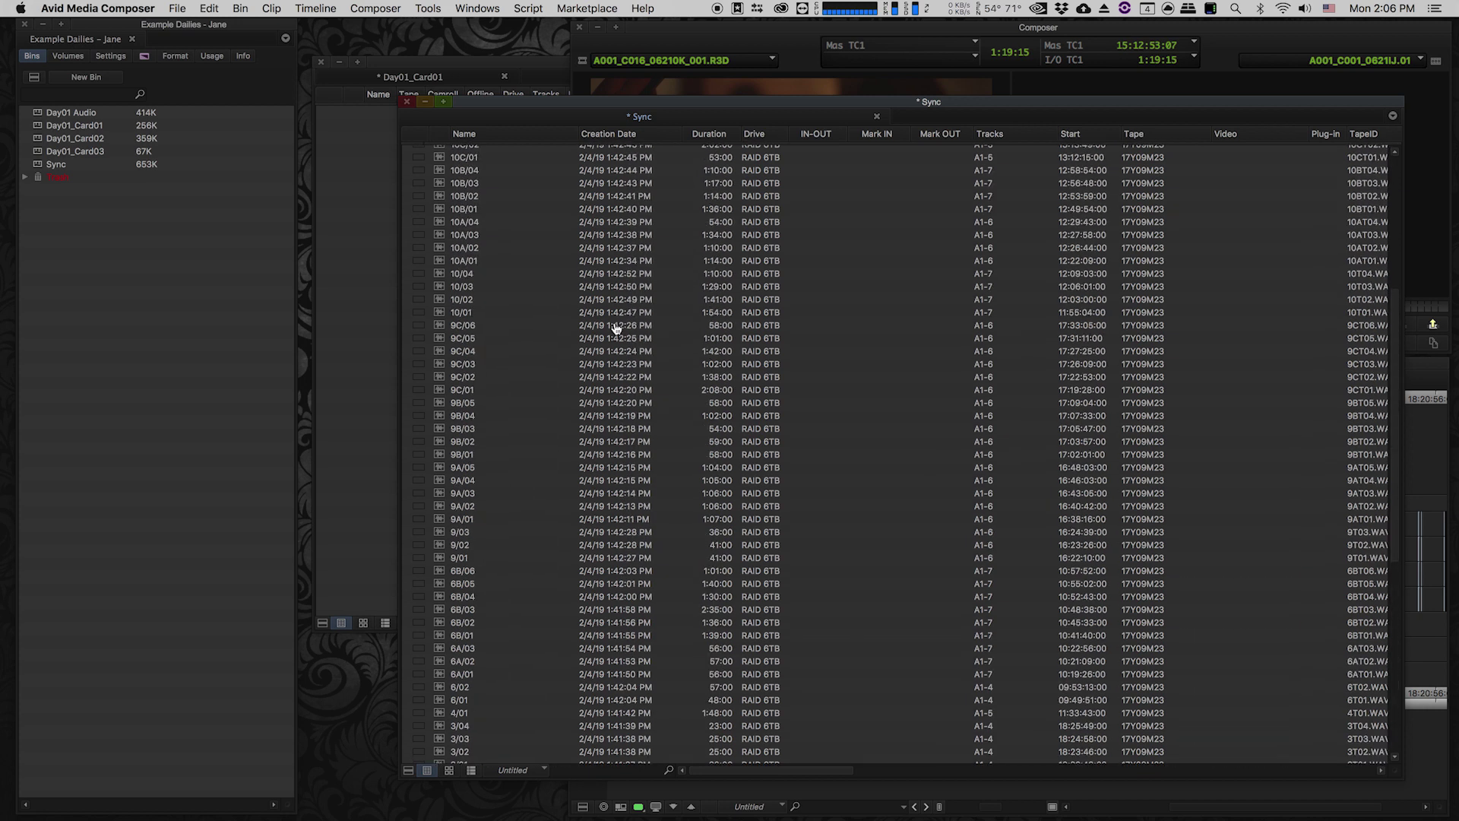
{"action": "left_click_drag", "start_coordinate": [646, 101], "coordinate": [540, 77]}
Step: Mark the audio-only section from after the last camera clip to the sequence's end and extract it on all tracks
{"action": "left_click", "coordinate": [1379, 583]}
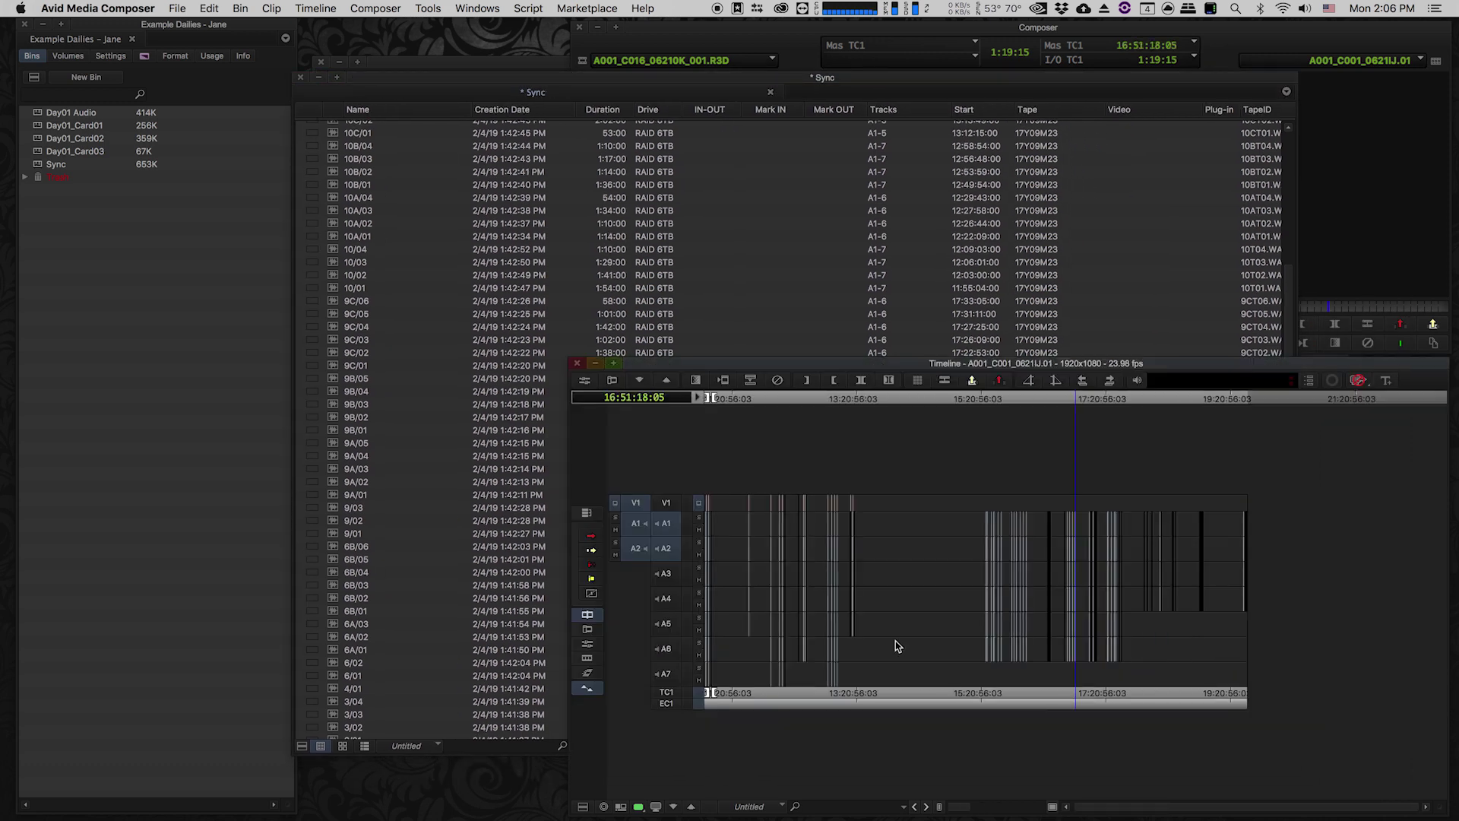
{"action": "key", "text": "super+]"}
{"action": "key", "text": "super+]"}
{"action": "left_click_drag", "start_coordinate": [1007, 603], "coordinate": [1178, 637]}
{"action": "key", "text": "o"}
{"action": "left_click", "coordinate": [1143, 634]}
Step: Survey the remaining synced takes along the shortened sequence, closing in on the scene 6 takes near its start
{"action": "key", "text": "super+["}
{"action": "key", "text": "super+["}
{"action": "key", "text": "super+["}
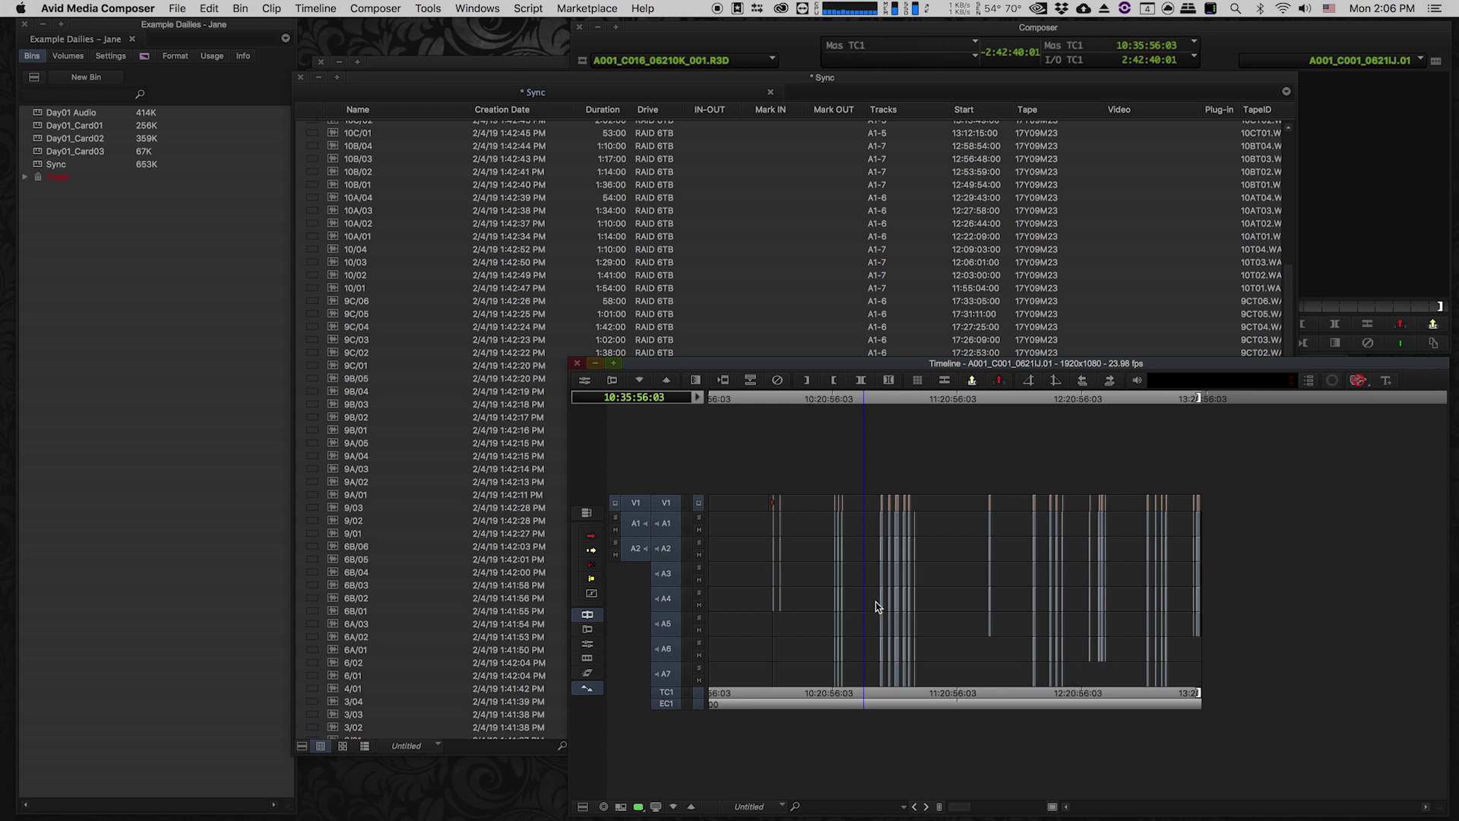
{"action": "left_click", "coordinate": [823, 610]}
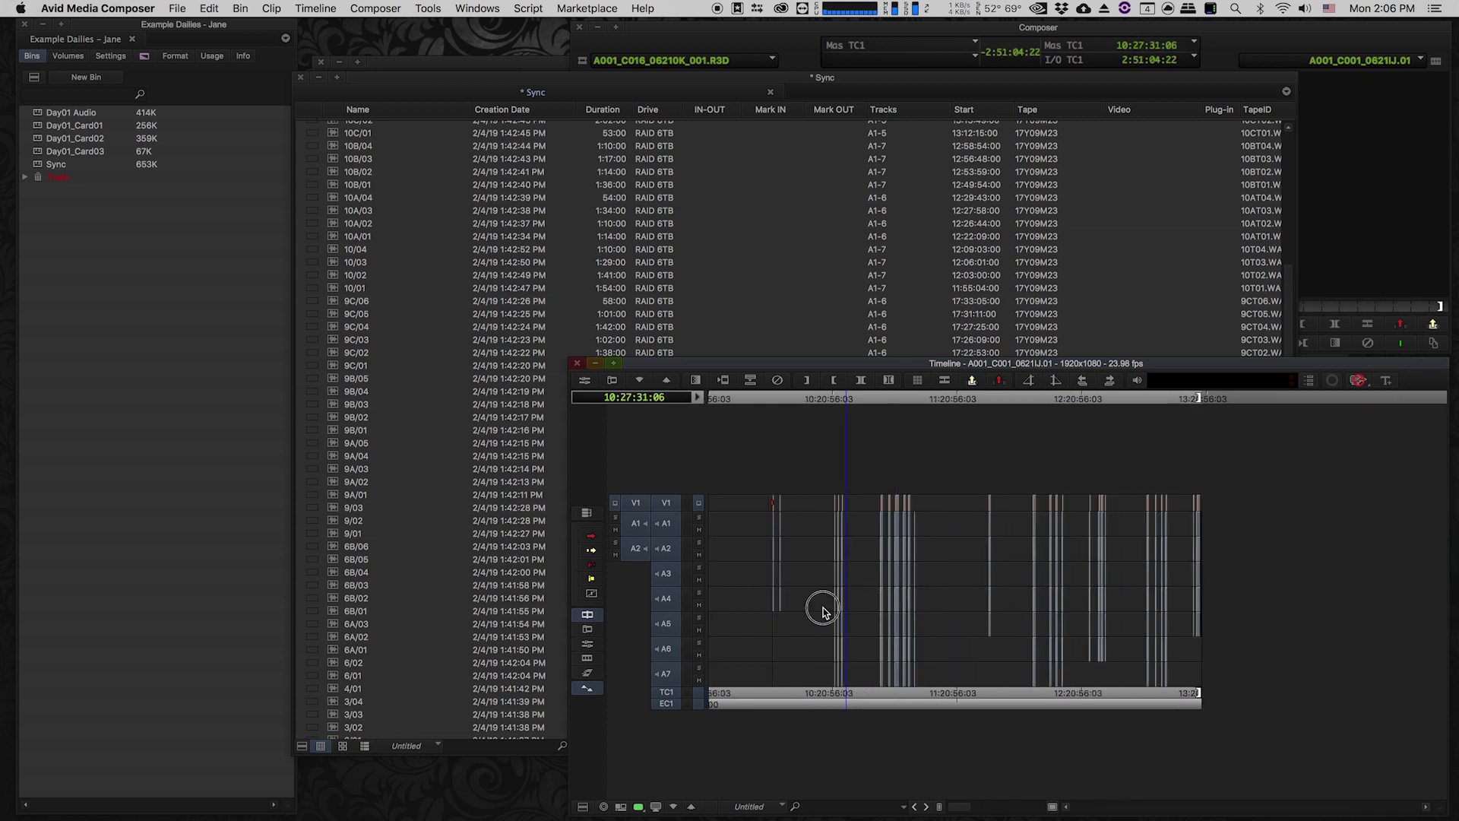
{"action": "key", "text": "super+]"}
{"action": "key", "text": "super+]"}
{"action": "key", "text": "super+]"}
{"action": "left_click", "coordinate": [745, 609], "text": "super"}
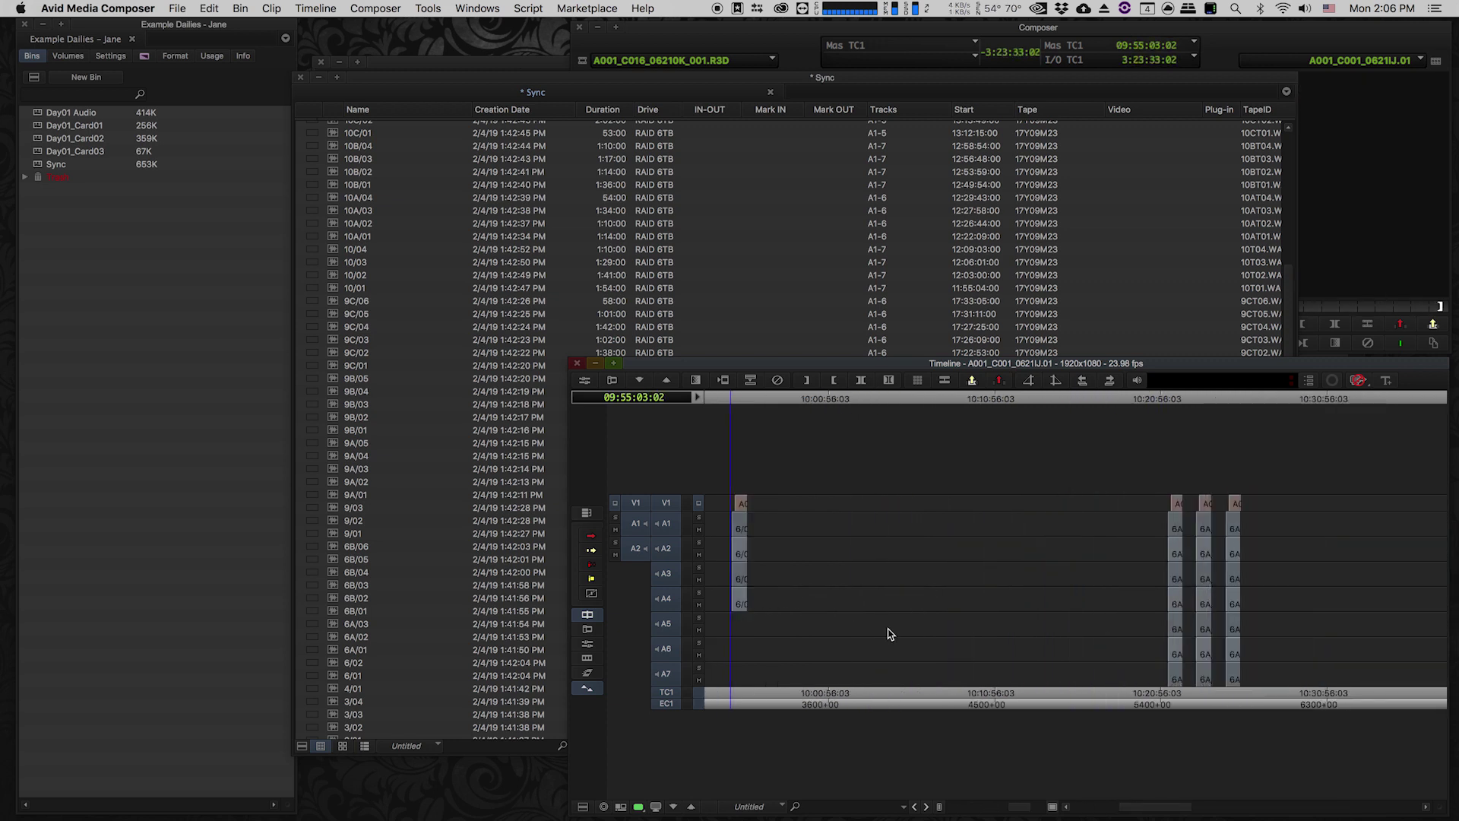
{"action": "key", "text": "super+["}
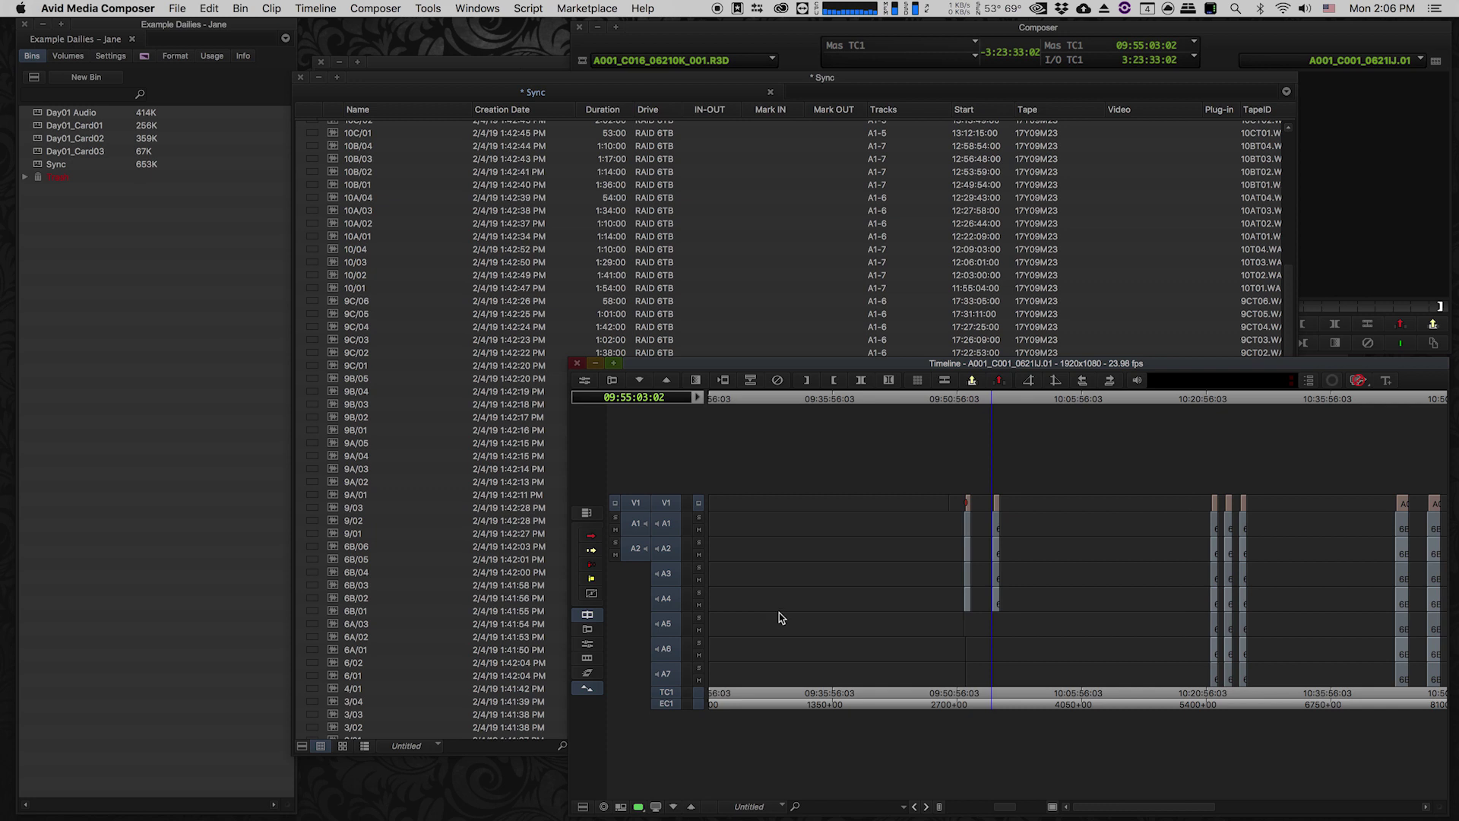
Step: Save the Sync bin, look through its clips and bring up the Day01_Card01 bin with its clips deselected
{"action": "left_click", "coordinate": [460, 377]}
{"action": "scroll", "coordinate": [479, 371], "scroll_direction": "up", "scroll_amount": 10}
{"action": "key", "text": "super+s"}
{"action": "left_click", "coordinate": [490, 80]}
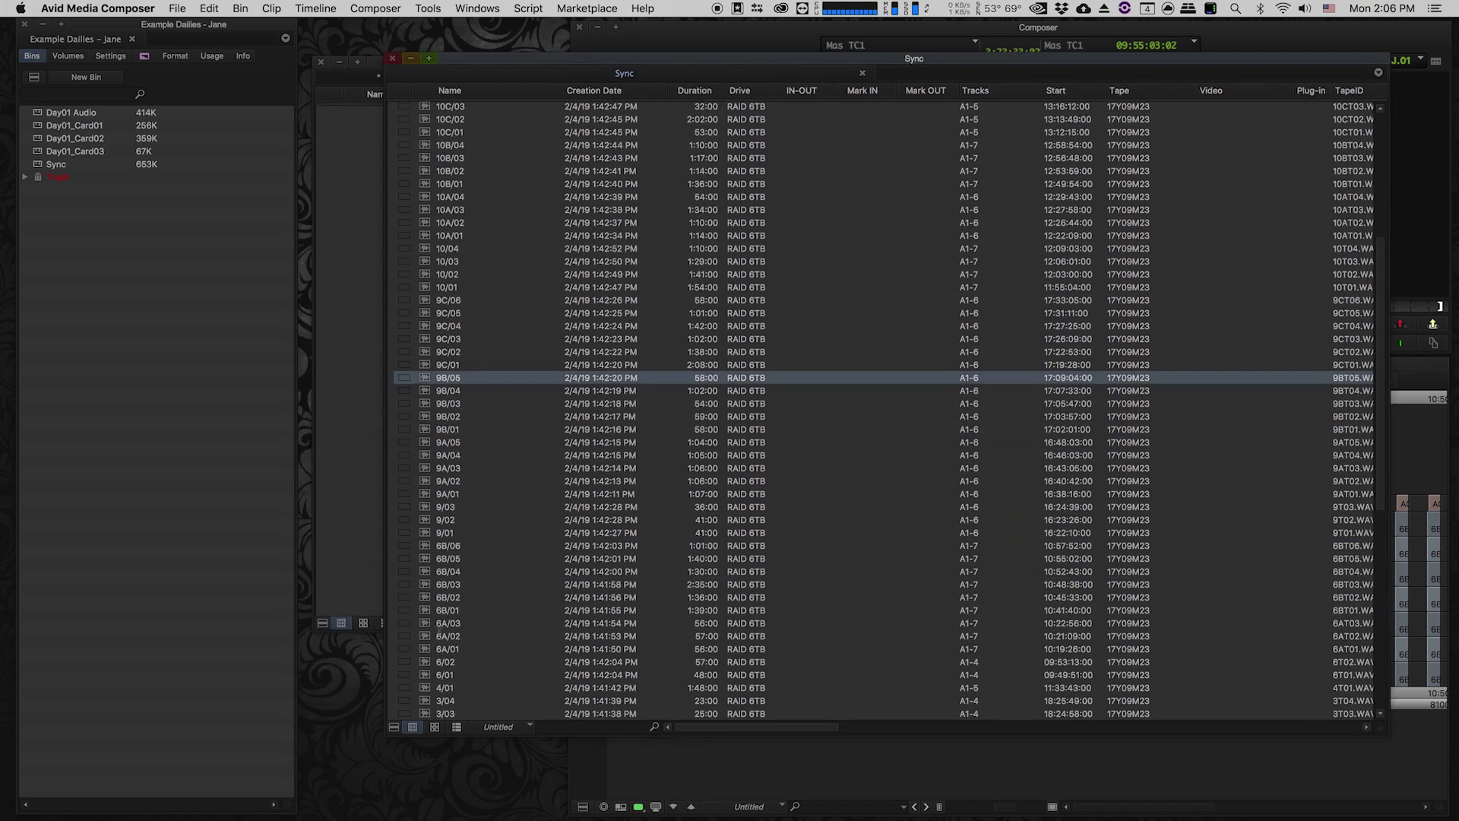
{"action": "scroll", "coordinate": [881, 410], "scroll_direction": "down", "scroll_amount": 10}
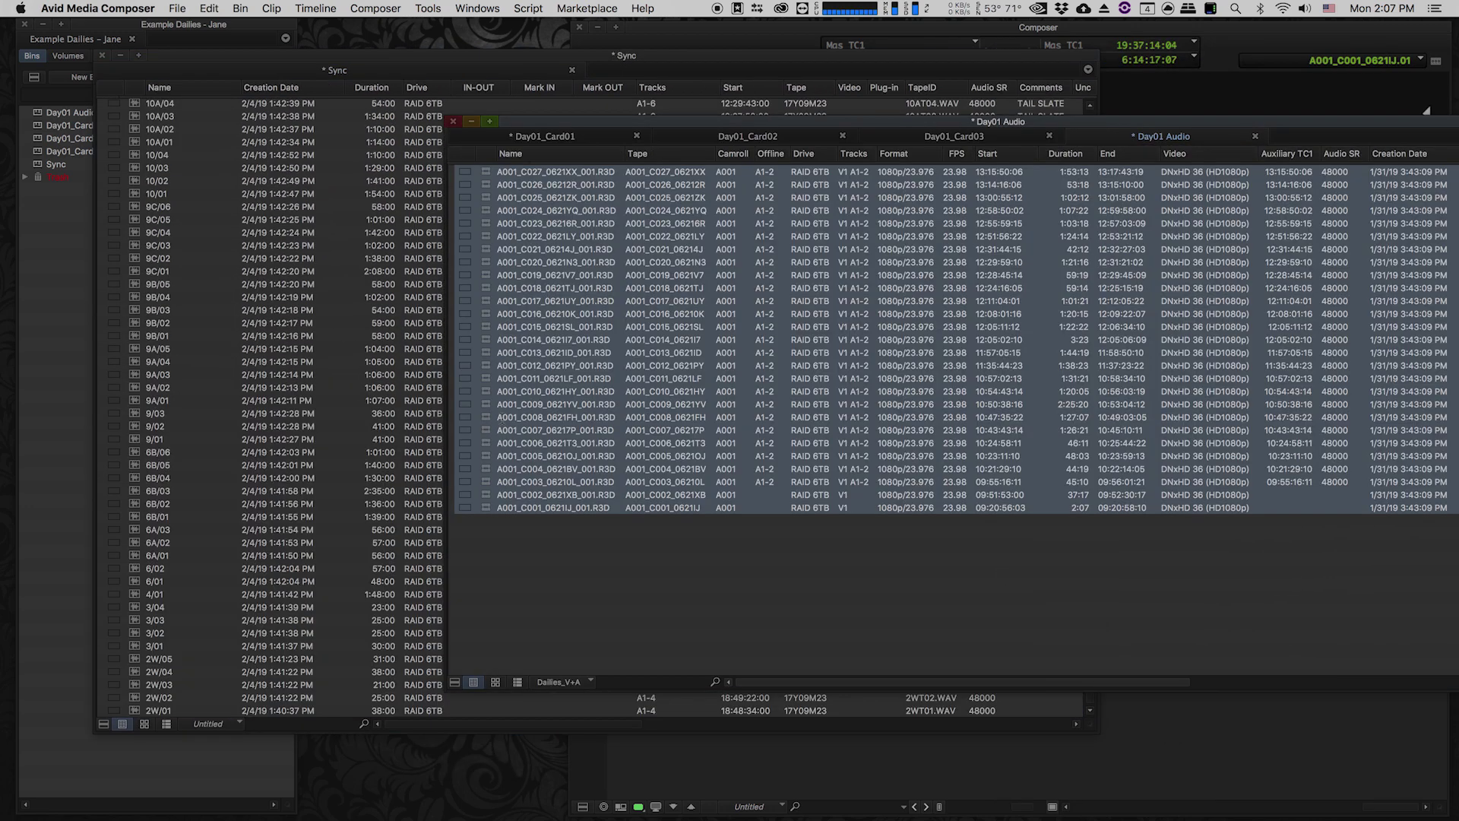
{"action": "left_click", "coordinate": [549, 137]}
{"action": "left_click", "coordinate": [547, 366]}
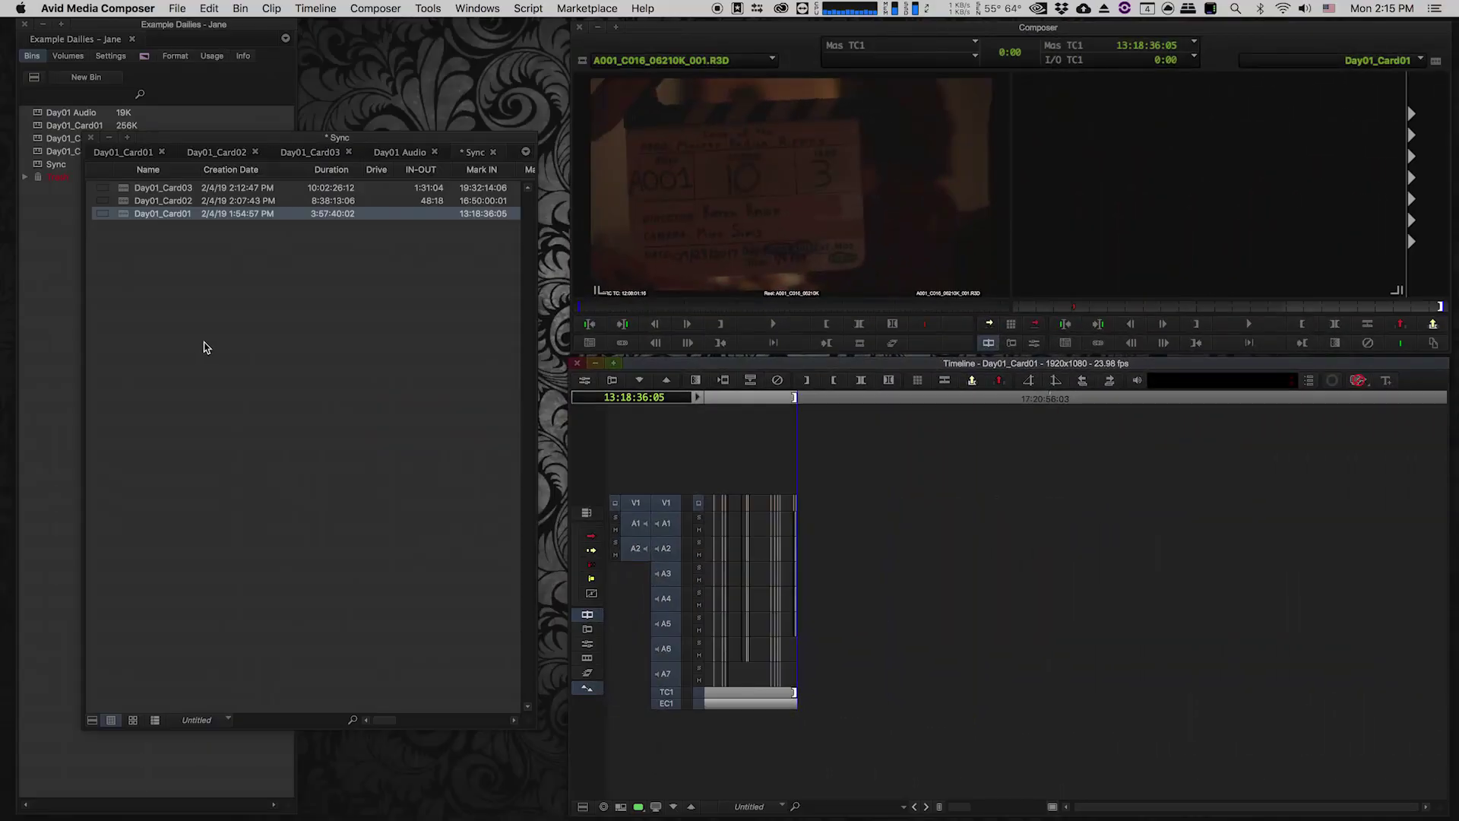
Step: Save the Sync bin and load the Day01_Card01 sequence into the timeline
{"action": "left_click", "coordinate": [207, 347]}
{"action": "key", "text": "super+s"}
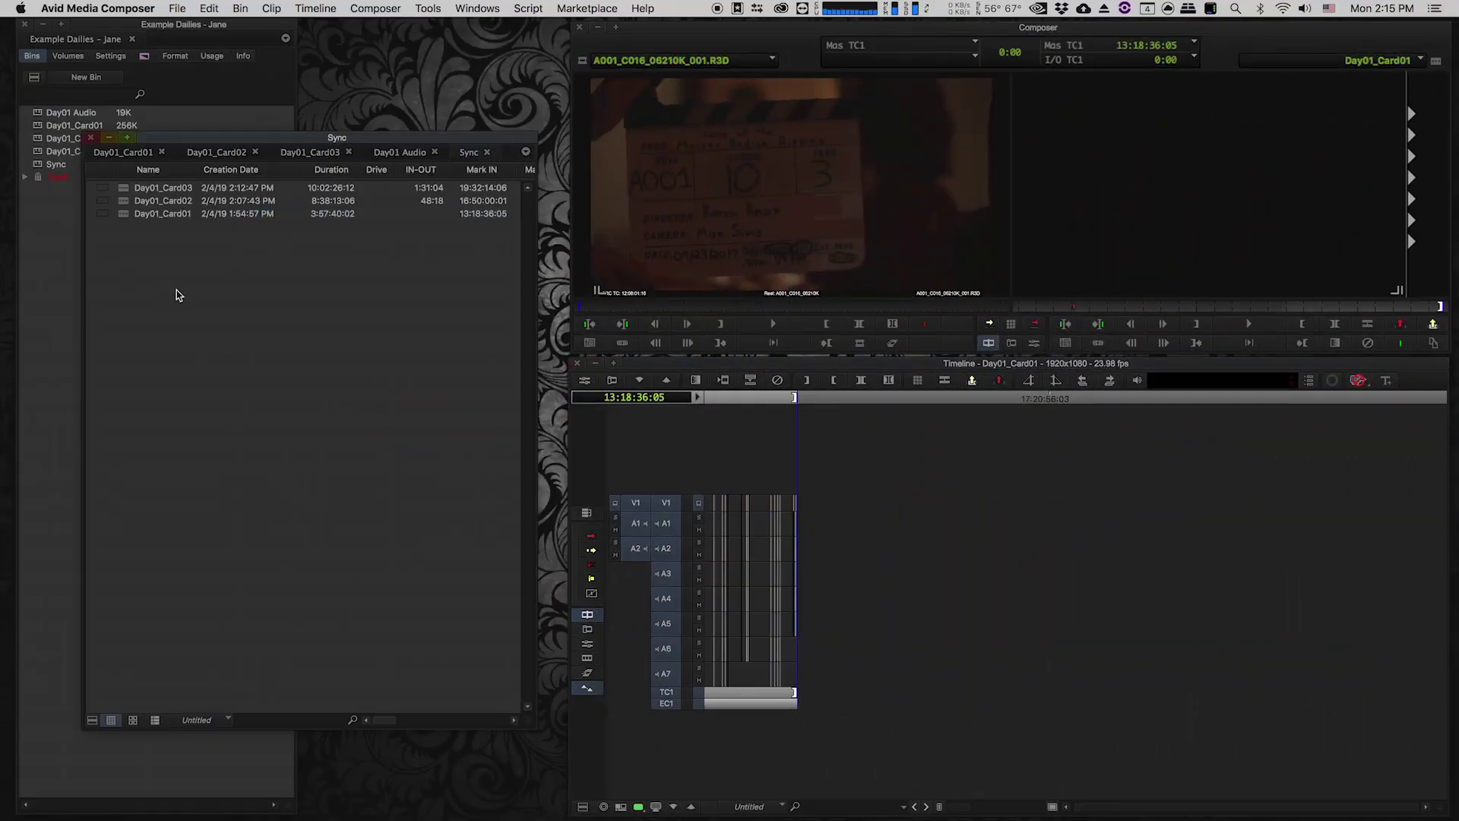
{"action": "double_click", "coordinate": [114, 213]}
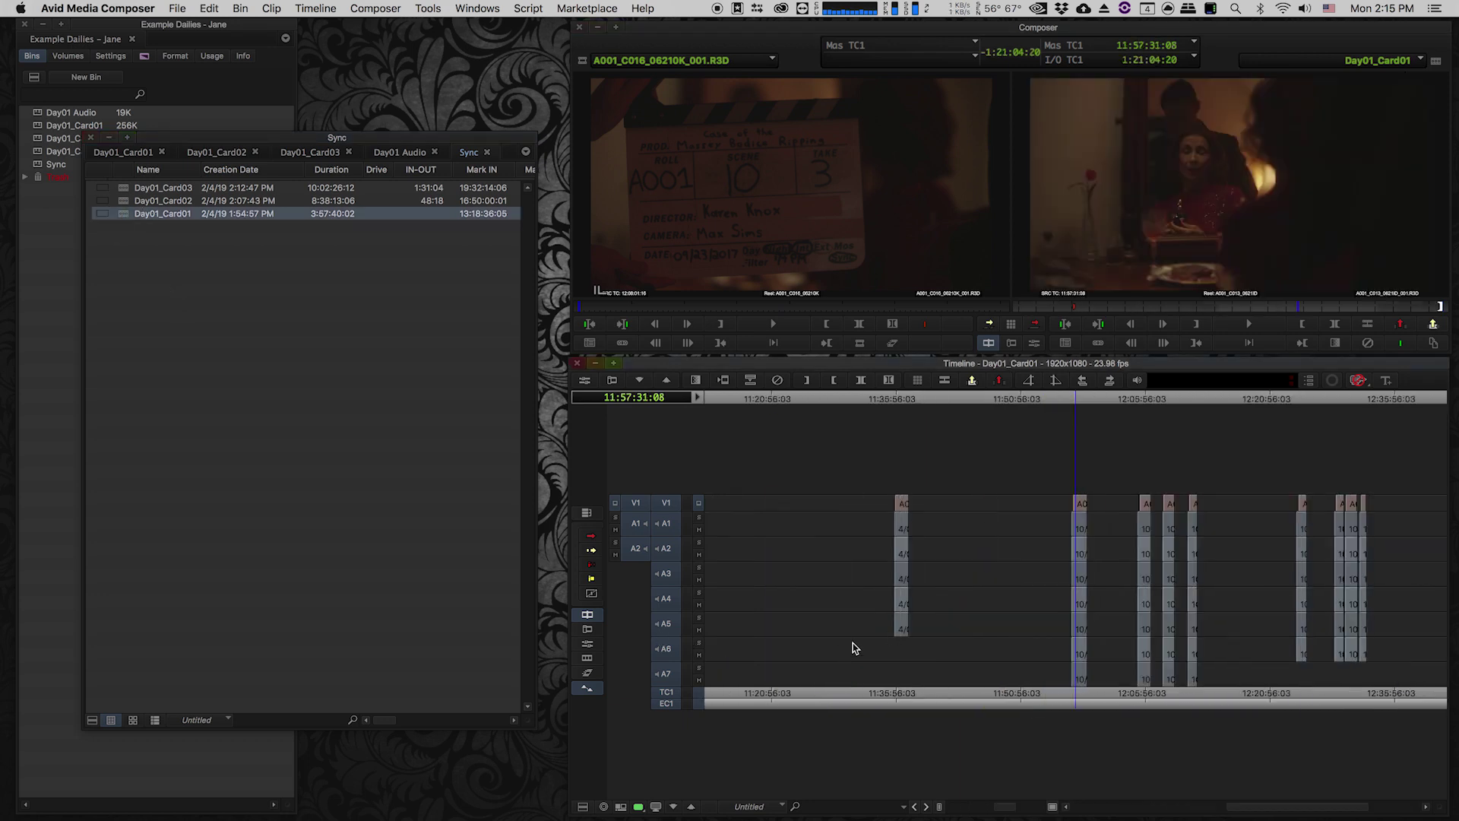
Step: Scrub through the Day01_Card01 takes and examine how audio take 6/01 overlaps clip A001_C002 at both ends
{"action": "left_click", "coordinate": [907, 630]}
{"action": "left_click_drag", "start_coordinate": [1095, 613], "coordinate": [1161, 636]}
{"action": "key", "text": "super+bracketright"}
{"action": "left_click", "coordinate": [1097, 633]}
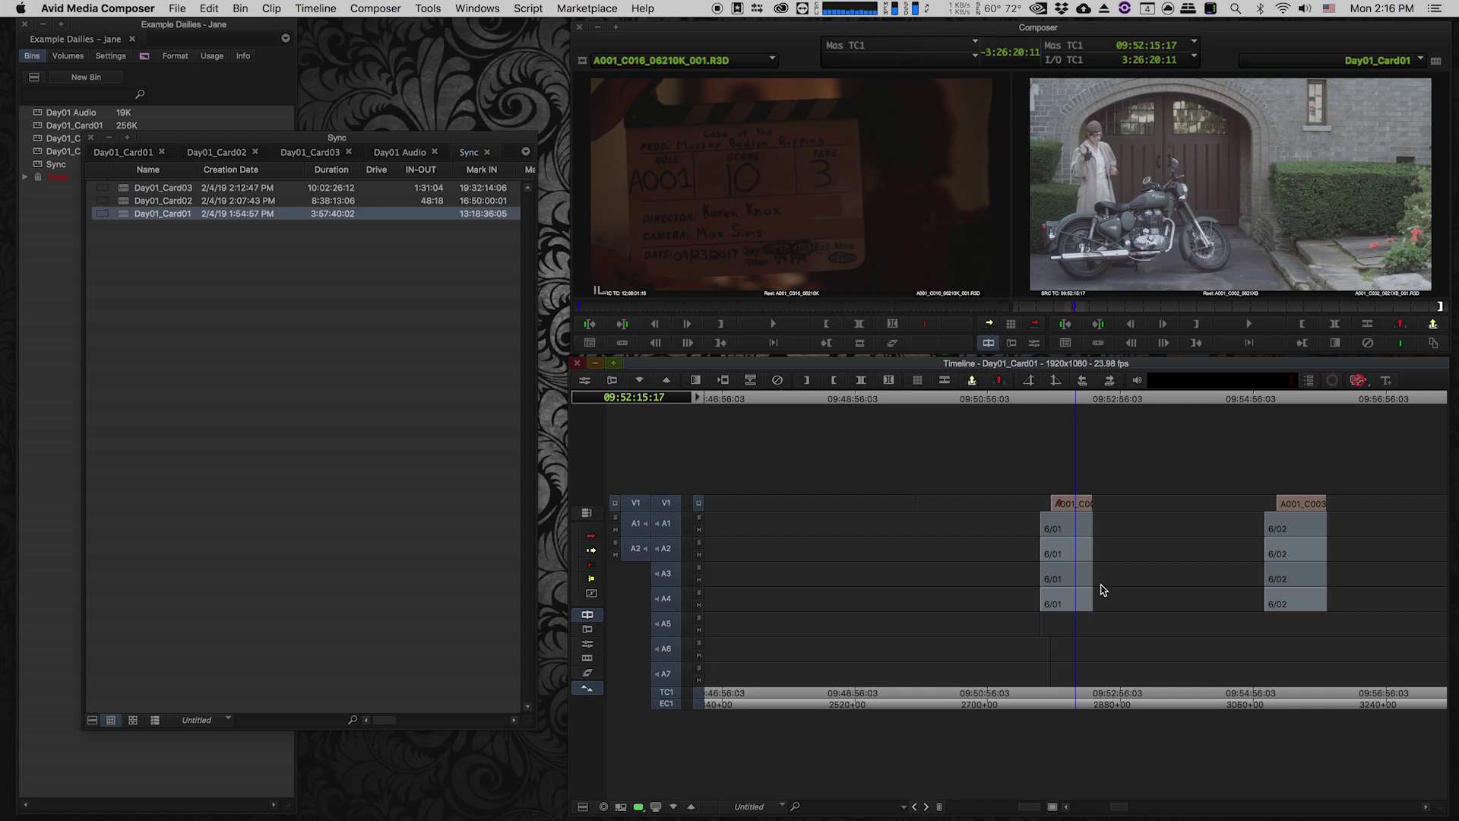
{"action": "key", "text": "super+bracketright"}
{"action": "key", "text": "super+bracketright"}
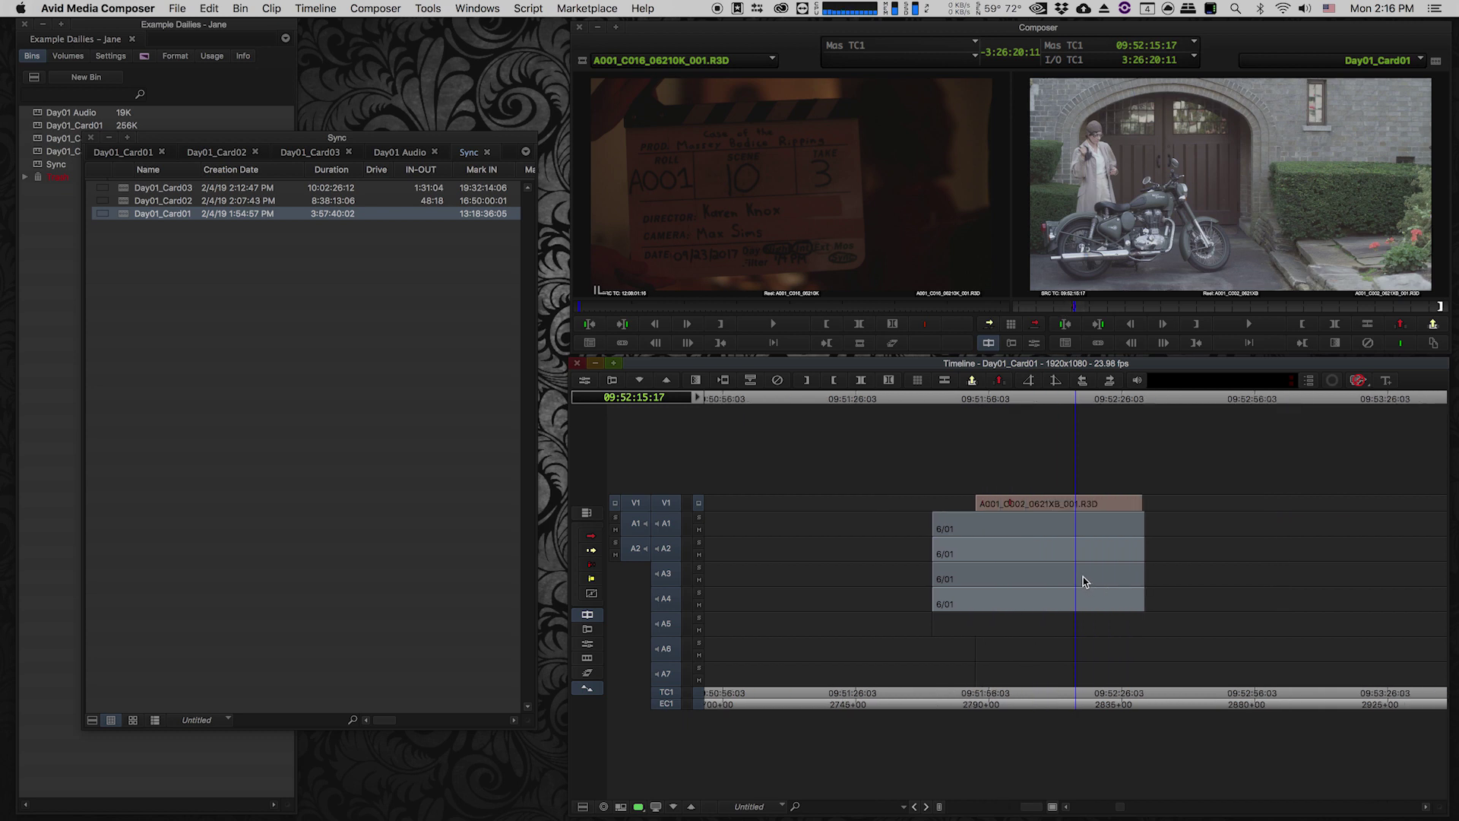
{"action": "key", "text": "super+bracketleft"}
{"action": "key", "text": "super+bracketleft"}
{"action": "key", "text": "super+bracketleft"}
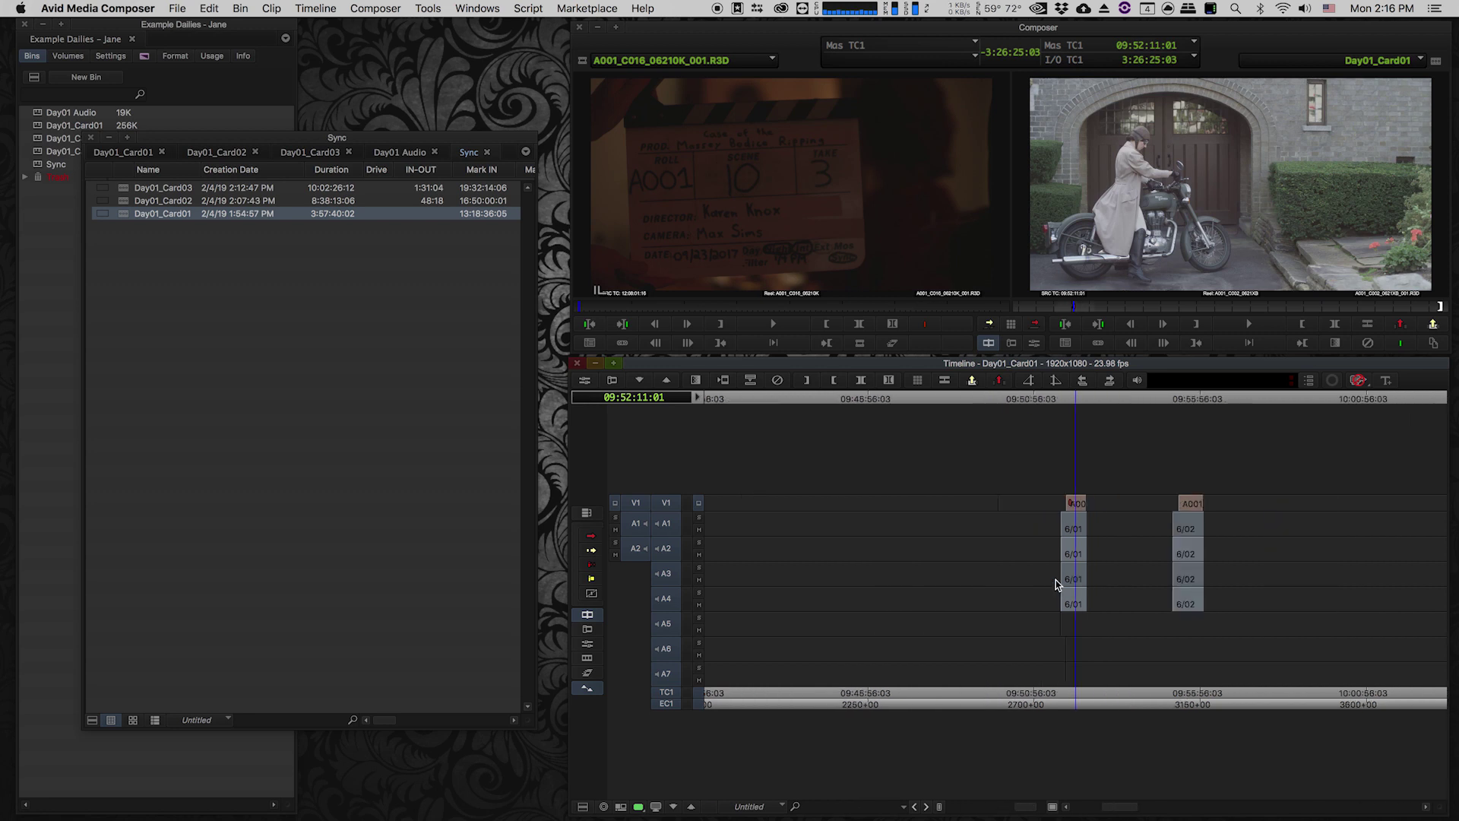
{"action": "key", "text": "super+bracketright"}
{"action": "key", "text": "super+bracketright"}
{"action": "key", "text": "super+bracketright"}
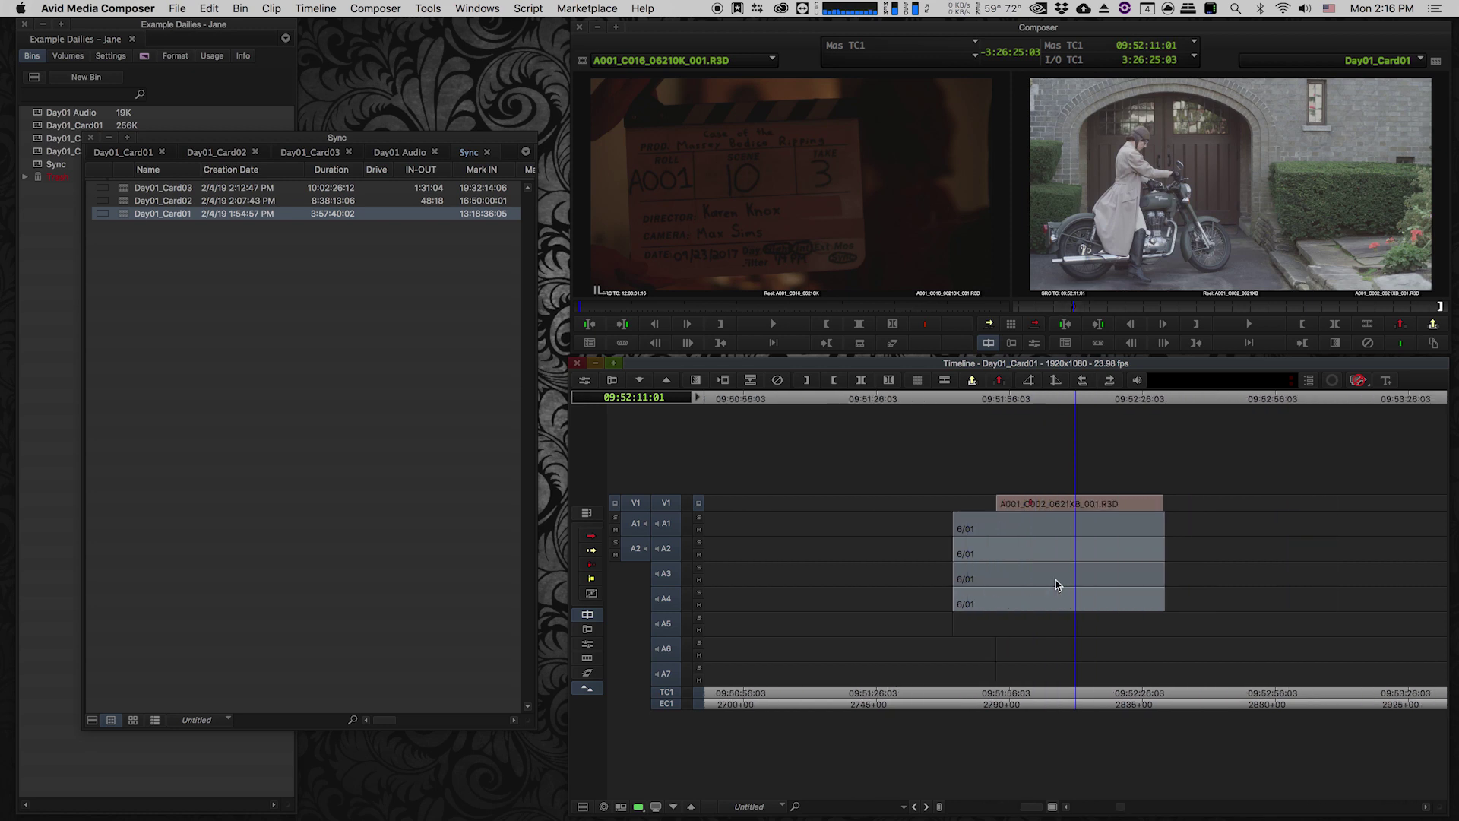
{"action": "left_click", "coordinate": [1072, 587]}
{"action": "key", "text": "super+bracketleft"}
{"action": "key", "text": "super+bracketright"}
{"action": "key", "text": "super+bracketright"}
{"action": "key", "text": "super+bracketleft"}
{"action": "key", "text": "super+bracketleft"}
{"action": "key", "text": "super+bracketleft"}
{"action": "key", "text": "super+bracketleft"}
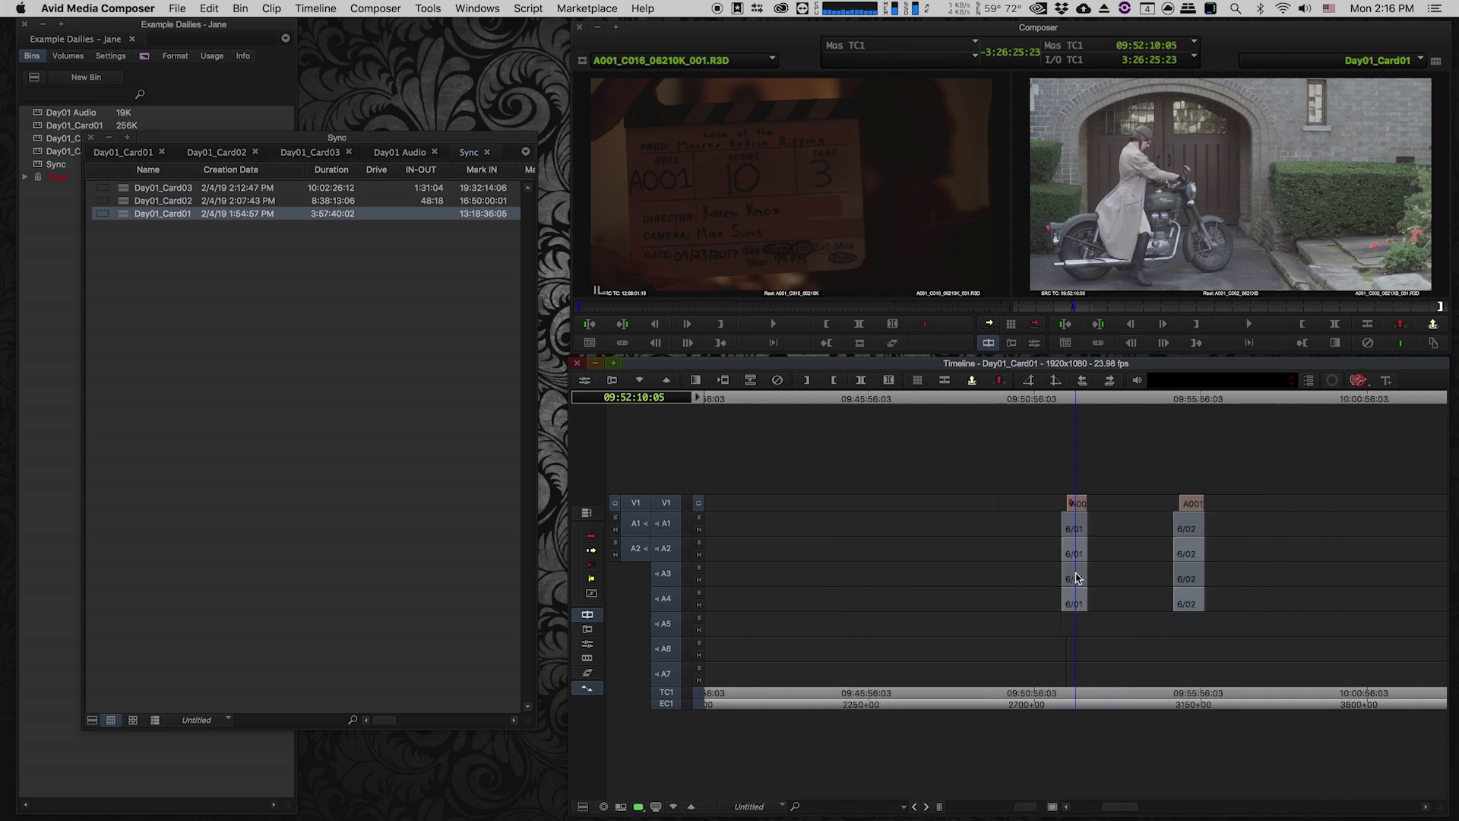
{"action": "key", "text": "super+bracketright"}
{"action": "key", "text": "super+bracketright"}
{"action": "key", "text": "super+bracketright"}
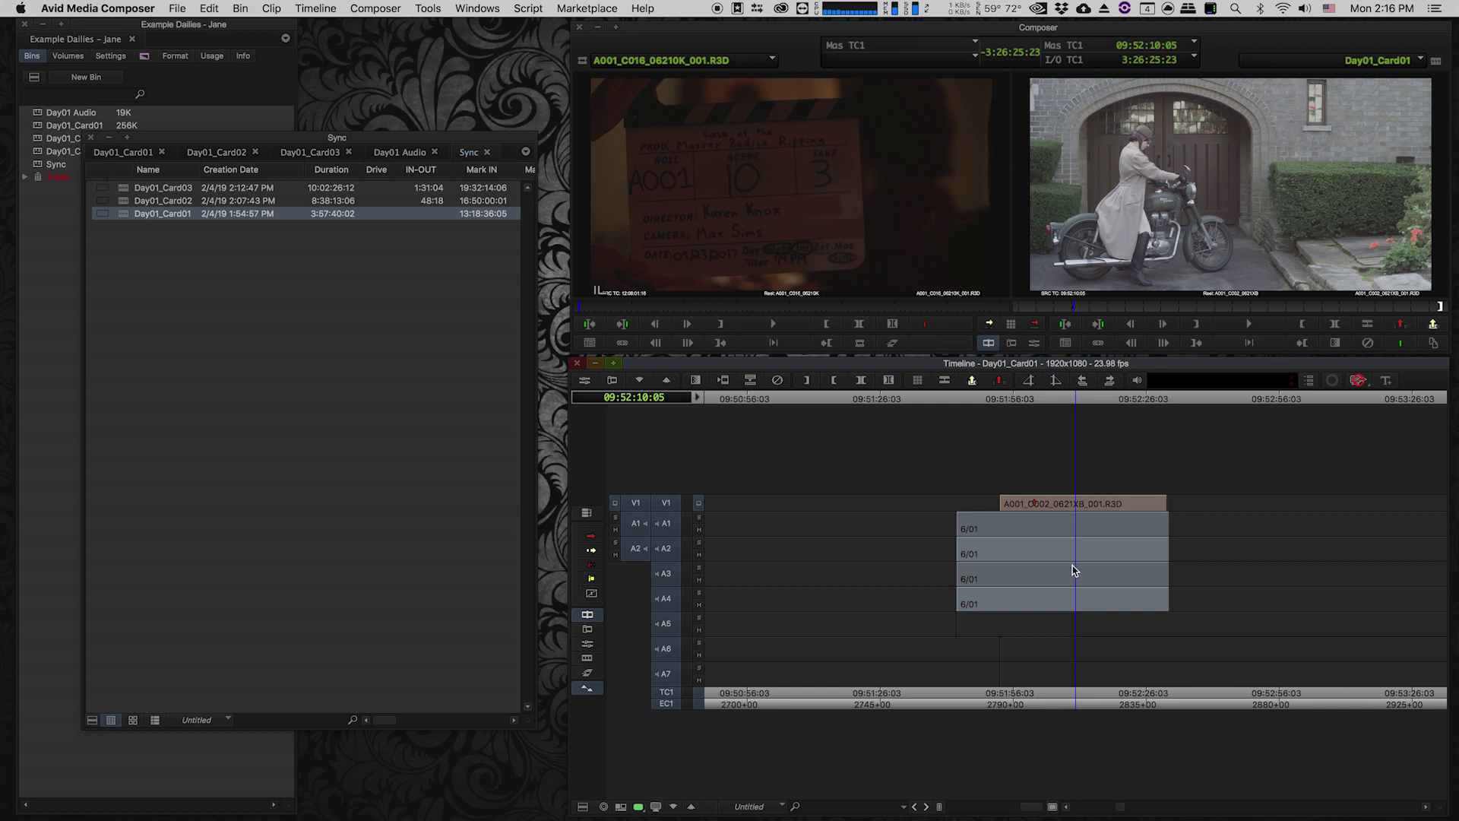
{"action": "left_click", "coordinate": [1092, 576]}
{"action": "key", "text": "super+bracketleft"}
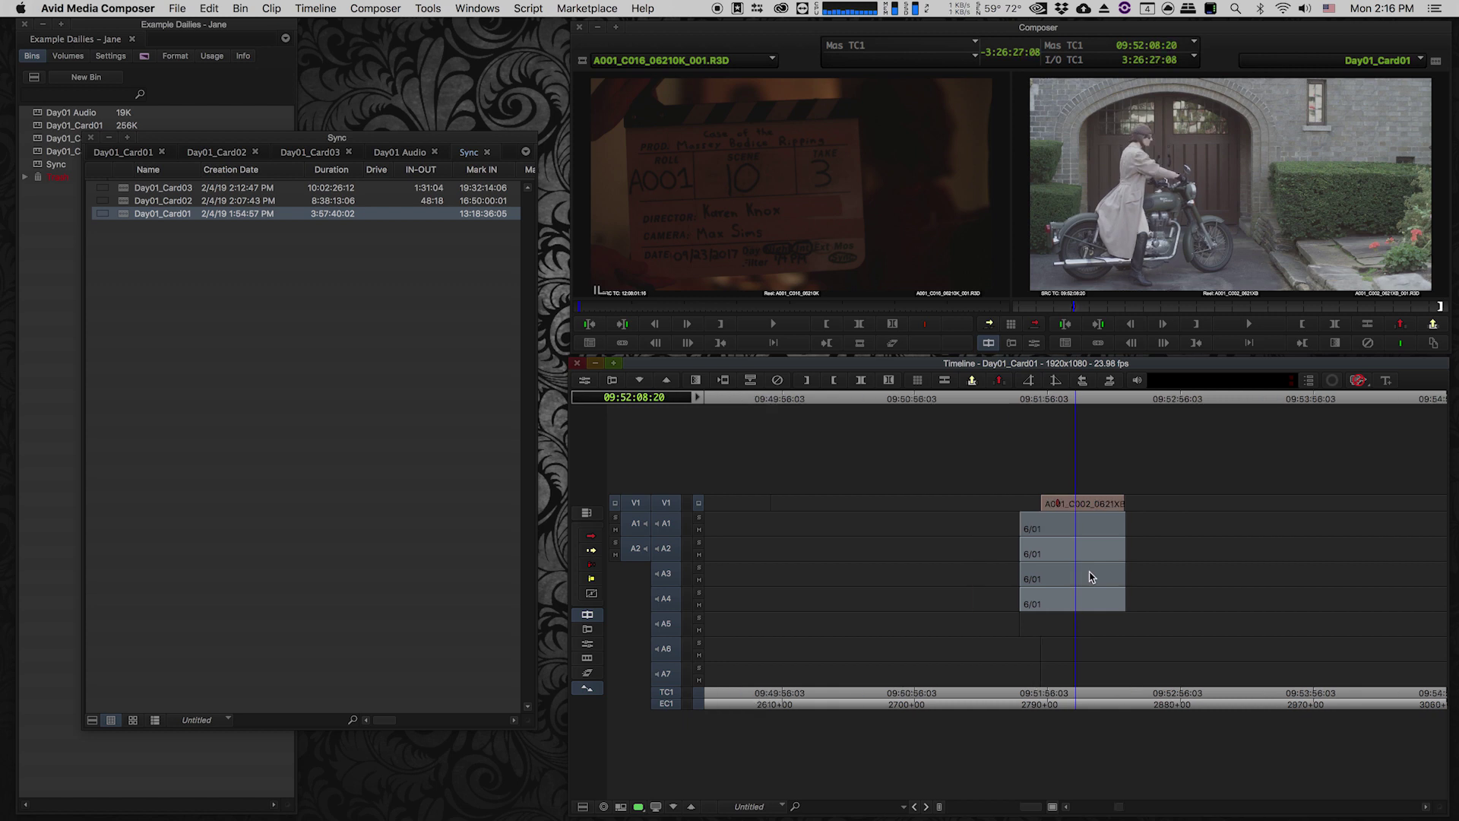
{"action": "key", "text": "super+bracketright"}
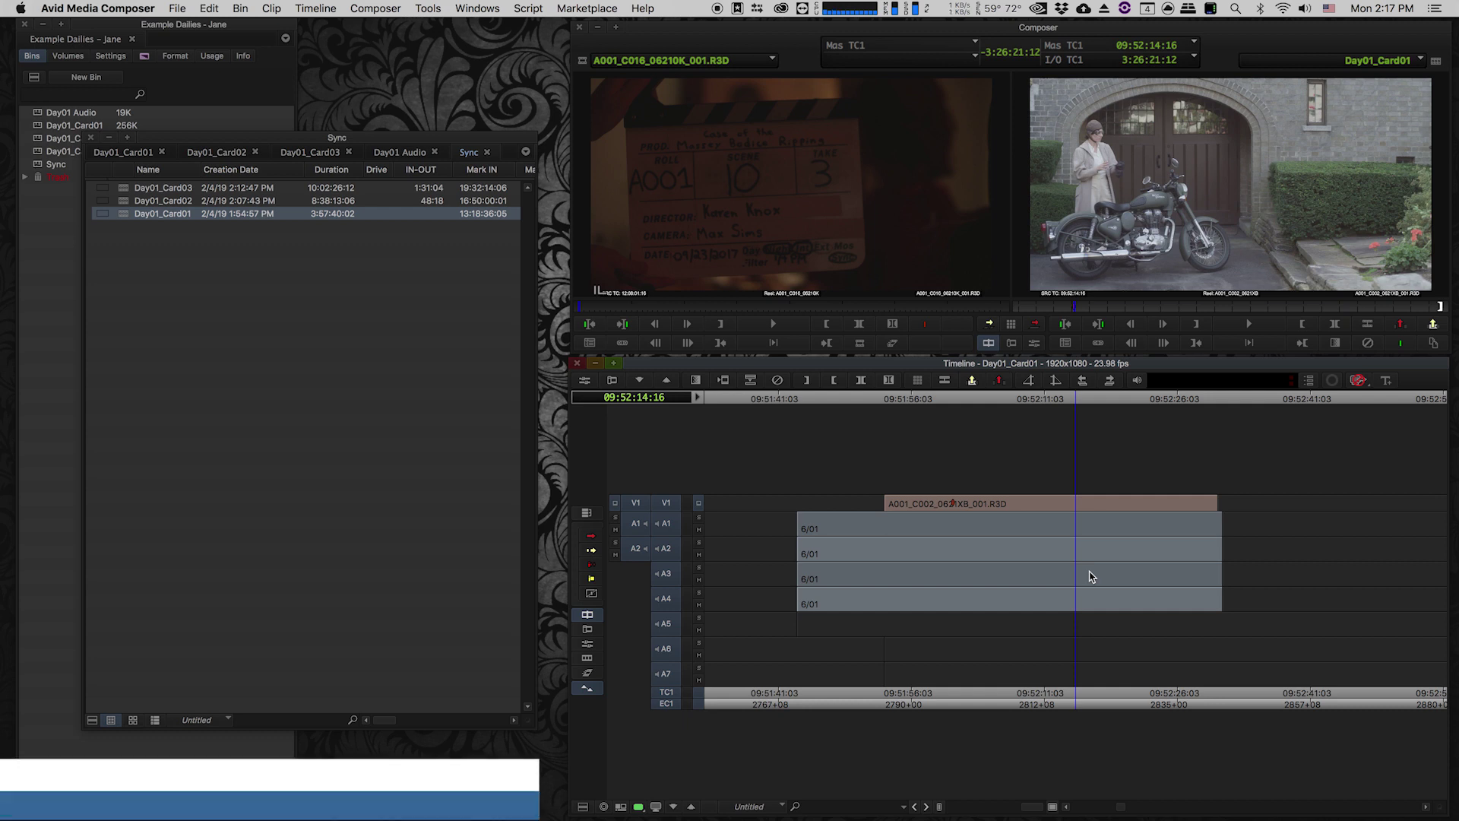
Step: Check the takes around 6/01 in the Day01_Card01 sequence, from take 6/02 to the scene 6A takes
{"action": "left_click", "coordinate": [1086, 576]}
{"action": "key", "text": "super+["}
{"action": "key", "text": "super+["}
{"action": "key", "text": "super+["}
{"action": "key", "text": "super+["}
{"action": "key", "text": "super+["}
{"action": "key", "text": "super+["}
{"action": "key", "text": "super+]"}
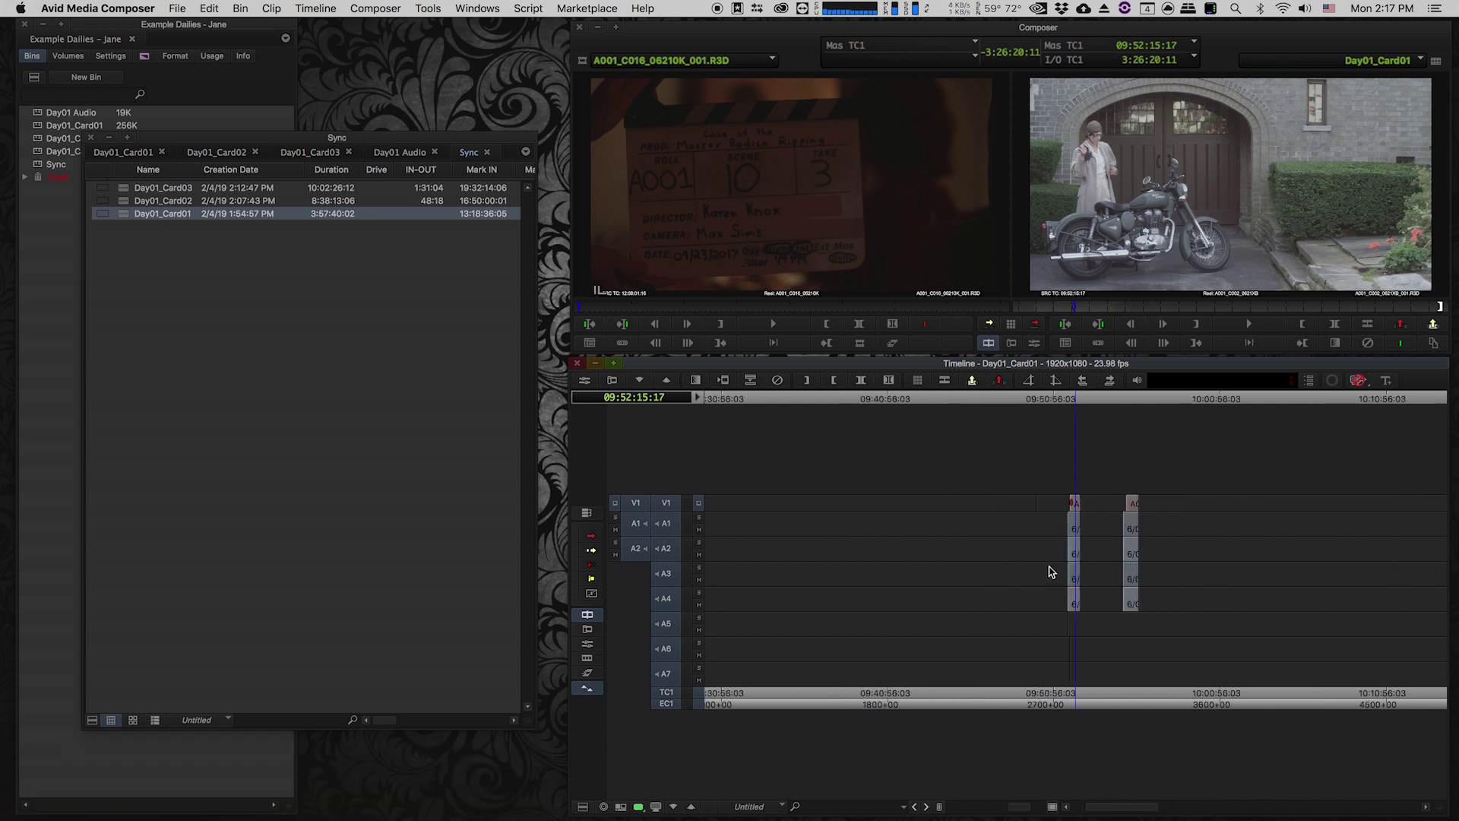
{"action": "left_click", "coordinate": [1134, 565]}
{"action": "key", "text": "super+["}
{"action": "left_click", "coordinate": [1216, 572]}
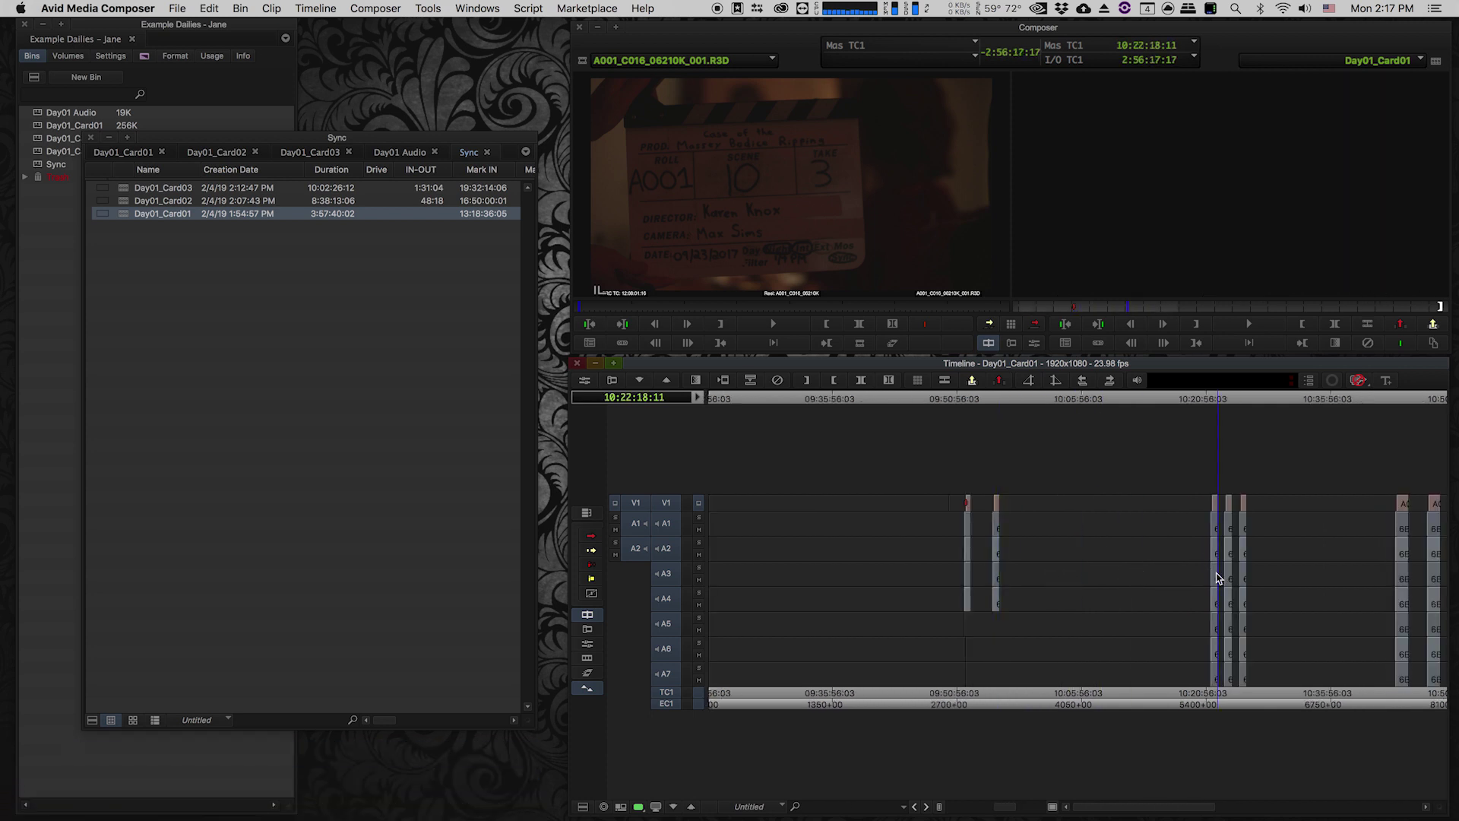
Step: Mark the sequence from the first to the last frame of picture clip A001_C002 over take 6/01
{"action": "left_click", "coordinate": [969, 558]}
{"action": "key", "text": "super+]"}
{"action": "key", "text": "super+]"}
{"action": "key", "text": "super+]"}
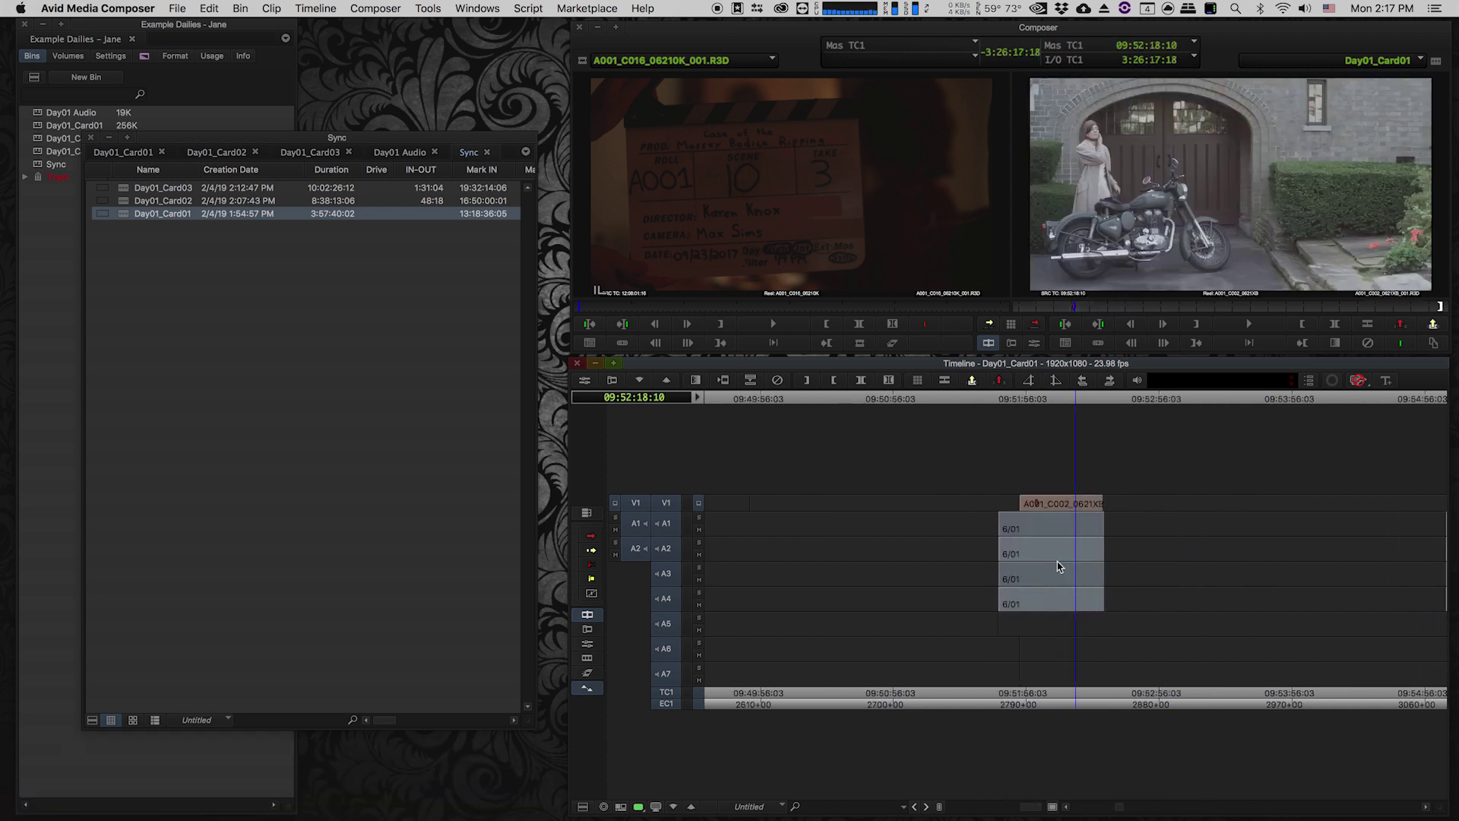
{"action": "left_click", "coordinate": [899, 567]}
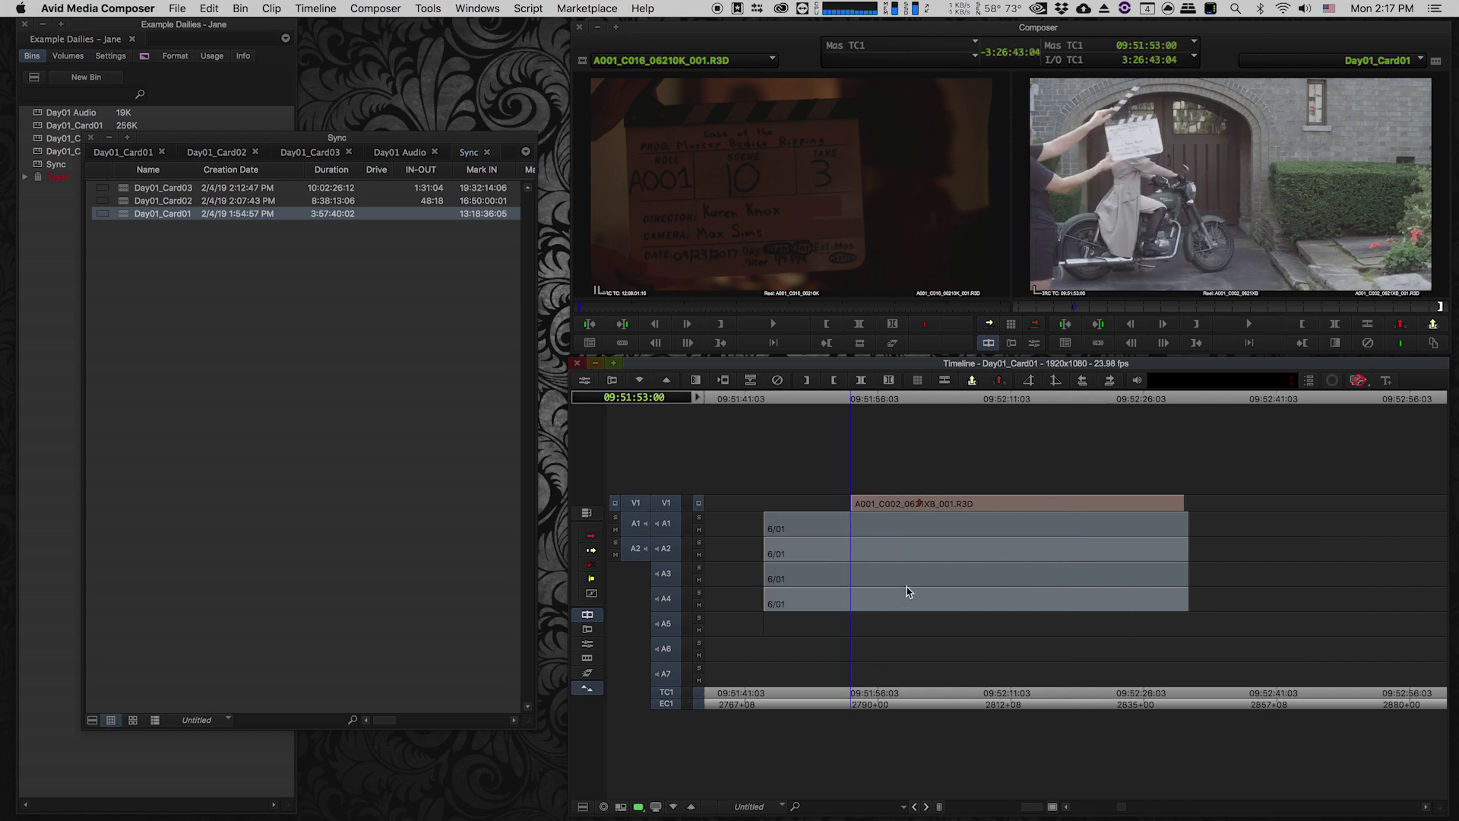
{"action": "key", "text": "i"}
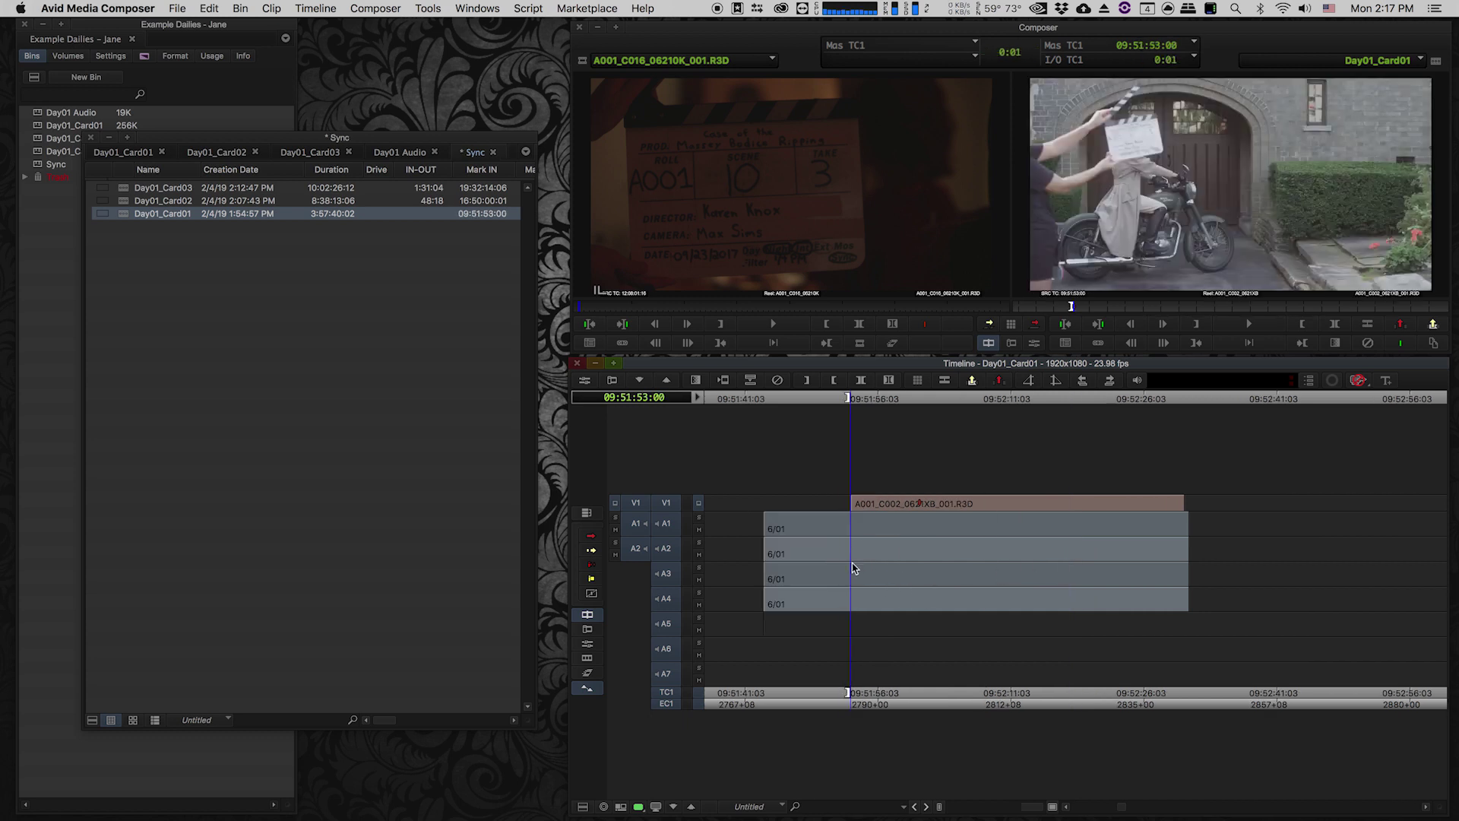
{"action": "left_click", "coordinate": [1185, 572]}
{"action": "key", "text": "o"}
{"action": "left_click", "coordinate": [1028, 570]}
{"action": "left_click_drag", "start_coordinate": [879, 566], "coordinate": [972, 566]}
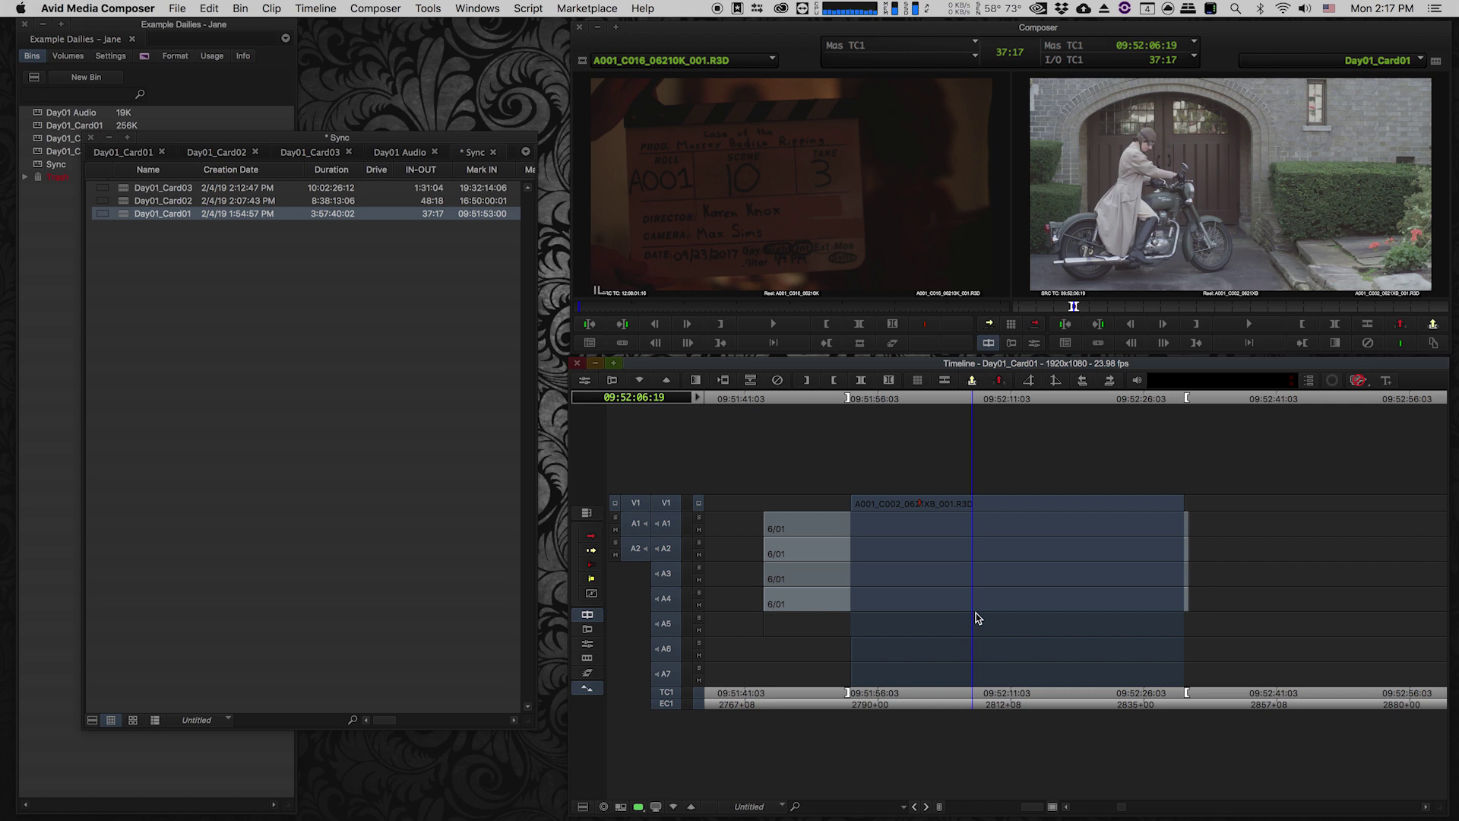
Step: Open the Command Palette in Active Palette mode, show its Edit commands and move it clear of the viewers
{"action": "left_click", "coordinate": [422, 9]}
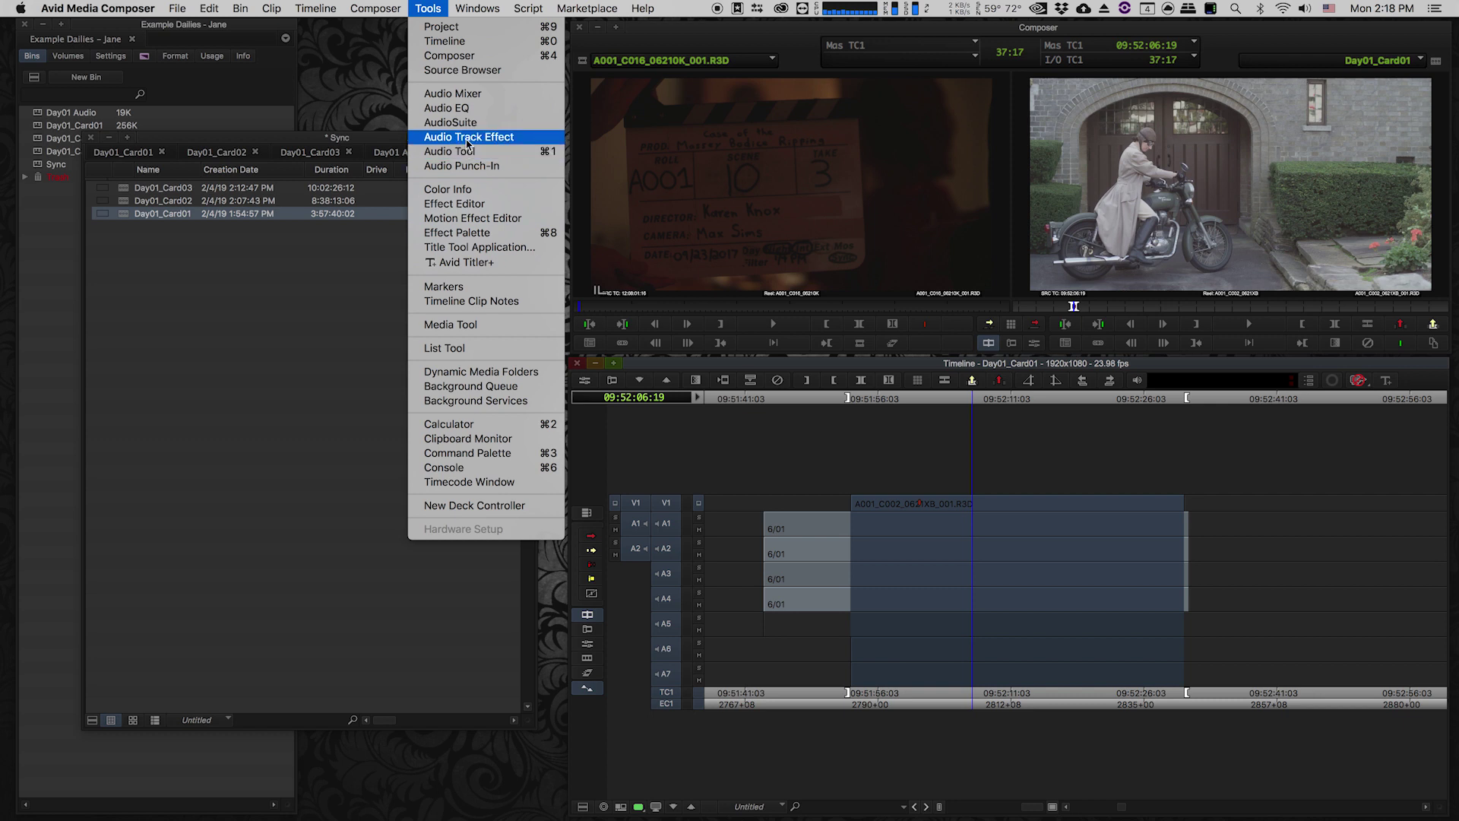
{"action": "left_click", "coordinate": [722, 491]}
{"action": "left_click_drag", "start_coordinate": [807, 379], "coordinate": [572, 63]}
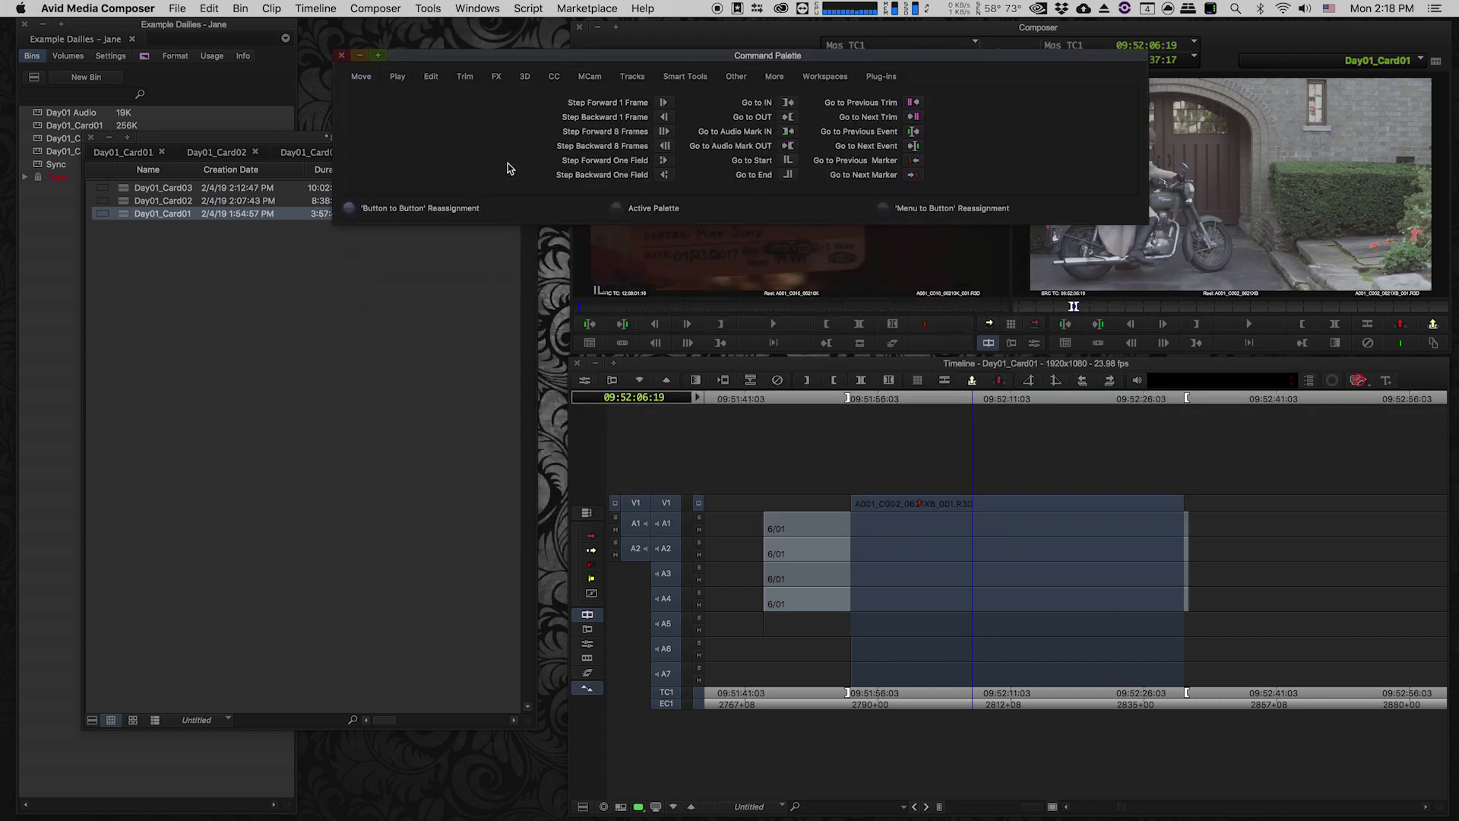
{"action": "left_click", "coordinate": [650, 210]}
{"action": "left_click", "coordinate": [431, 78]}
{"action": "left_click", "coordinate": [362, 79]}
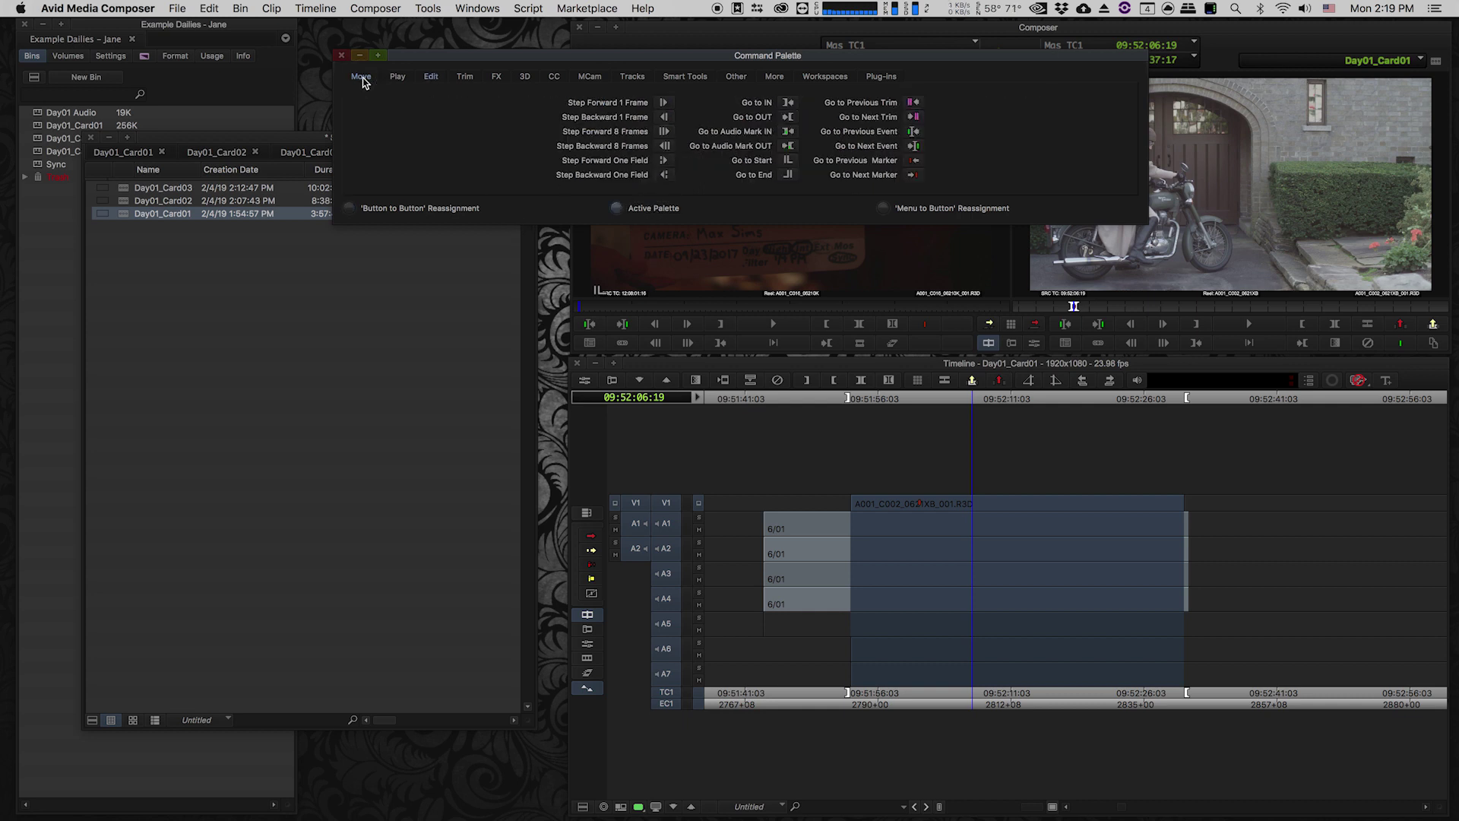
{"action": "left_click", "coordinate": [431, 79]}
{"action": "left_click_drag", "start_coordinate": [440, 57], "coordinate": [443, 66]}
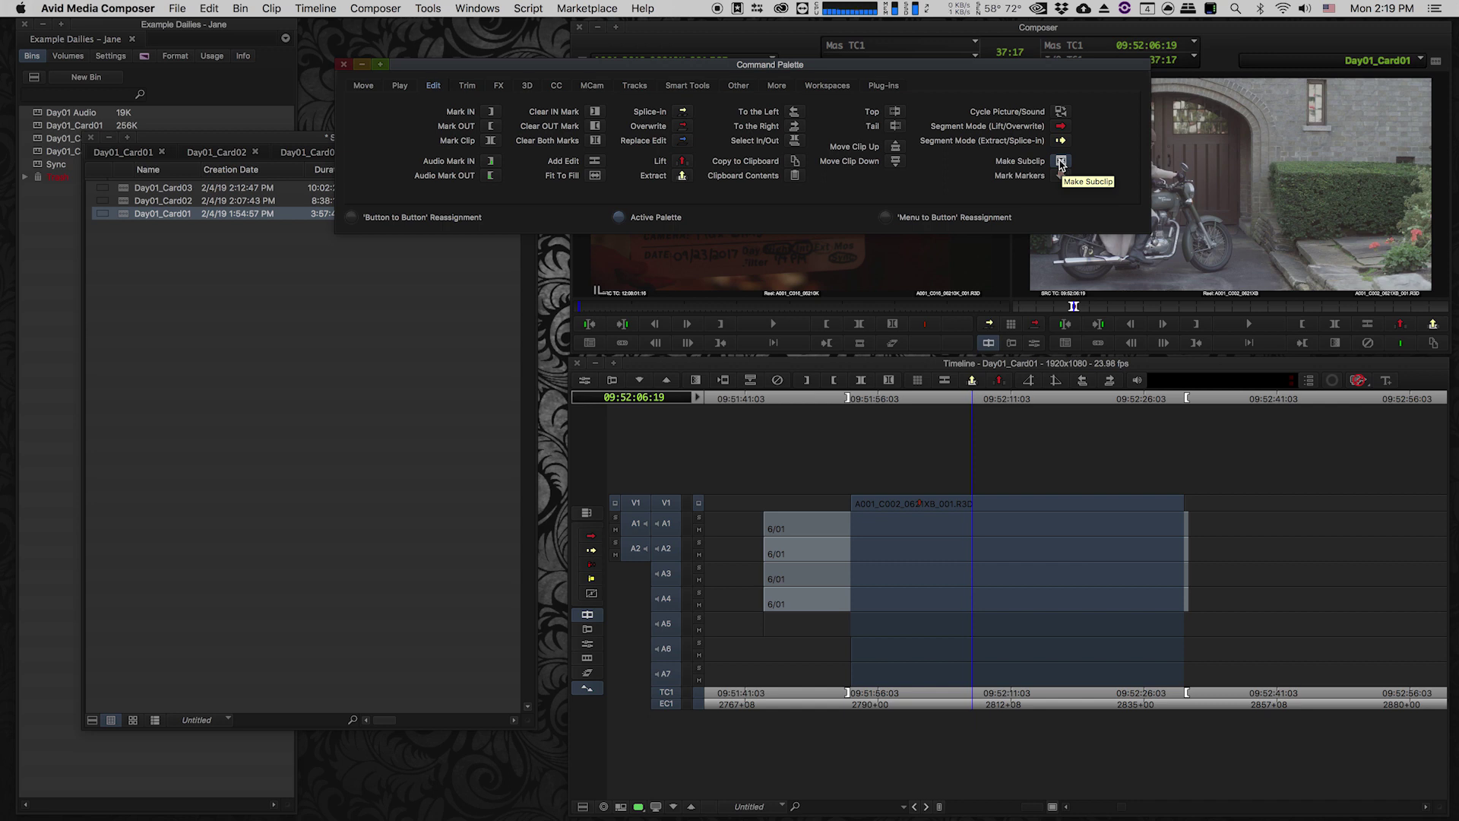
{"action": "left_click_drag", "start_coordinate": [924, 64], "coordinate": [946, 401]}
Step: Mark a section of about 12:15 in source clip A001_C016 and make a subclip of it
{"action": "left_click", "coordinate": [799, 168]}
{"action": "left_click", "coordinate": [669, 306]}
{"action": "key", "text": "i"}
{"action": "left_click", "coordinate": [737, 307]}
{"action": "key", "text": "o"}
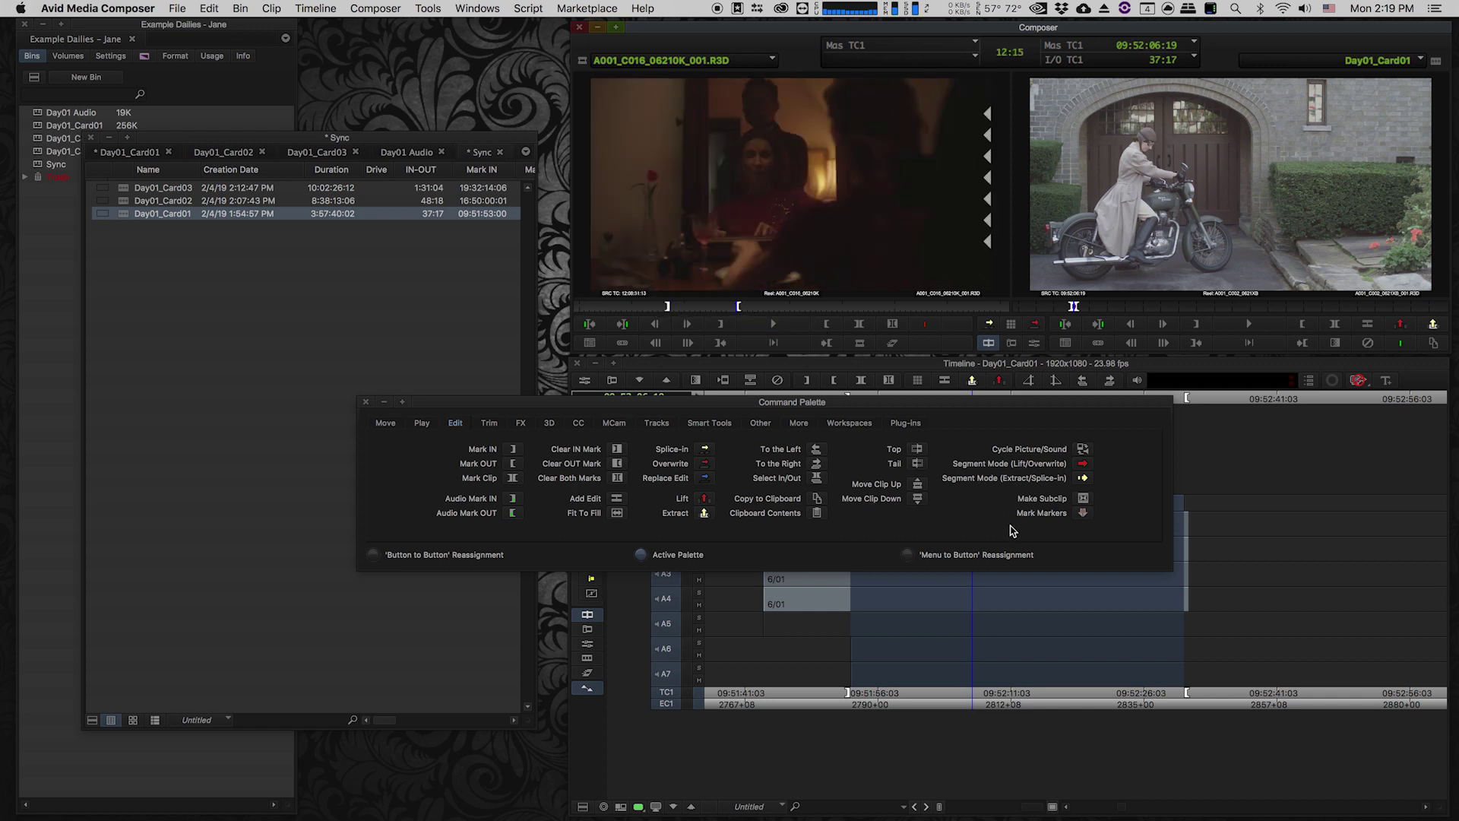
{"action": "left_click", "coordinate": [1083, 497]}
Step: Delete the A001_C016 subclip from the Sync bin
{"action": "left_click", "coordinate": [153, 275]}
{"action": "left_click", "coordinate": [124, 189]}
{"action": "key", "text": "Delete"}
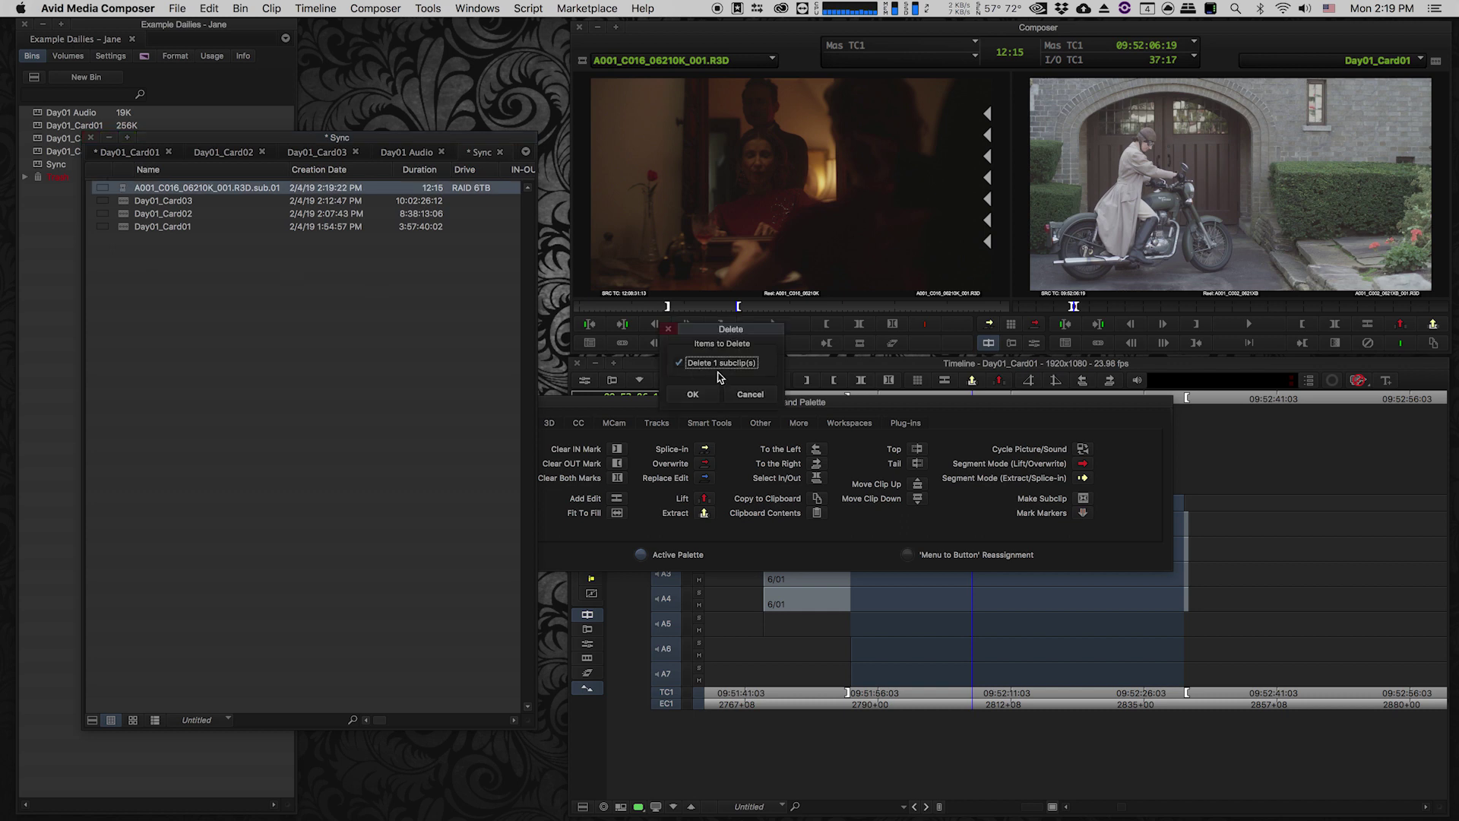
{"action": "left_click", "coordinate": [701, 395]}
Step: Make a subsequence in the Sync bin from the marked A001_C002 range of the Day01_Card01 sequence
{"action": "left_click", "coordinate": [1203, 249]}
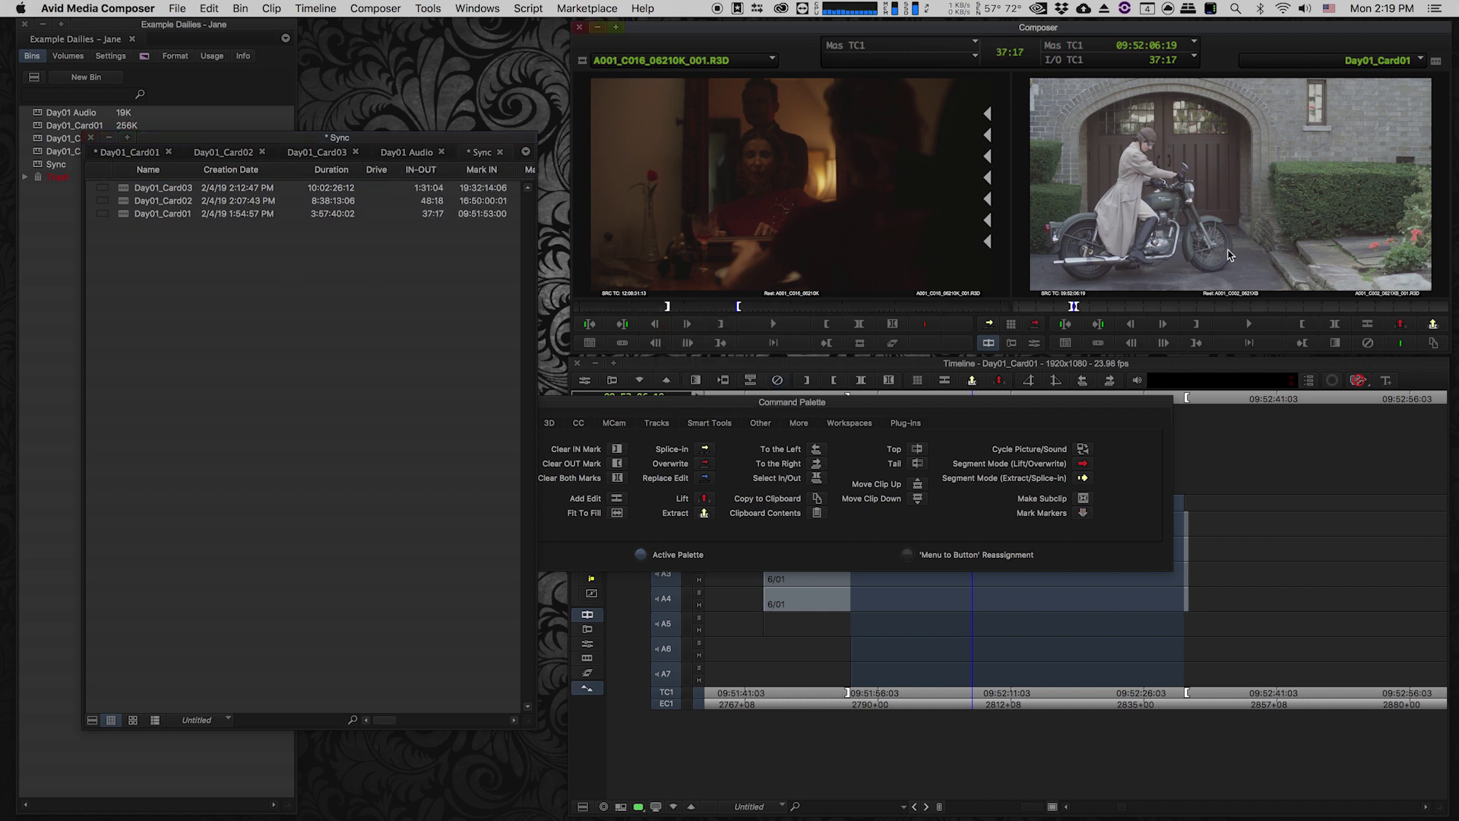
{"action": "left_click", "coordinate": [1083, 497]}
{"action": "left_click", "coordinate": [277, 322]}
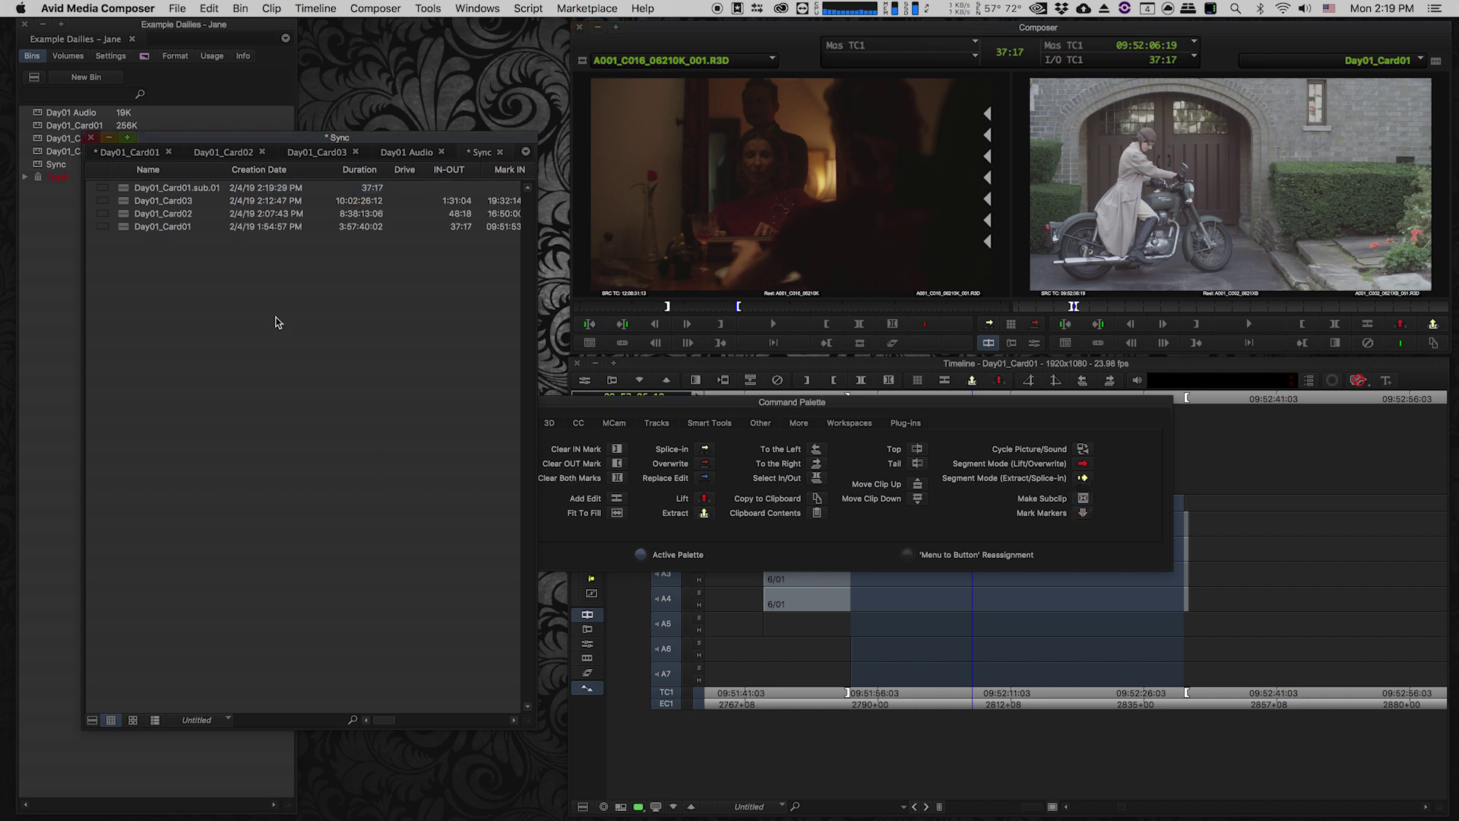
{"action": "left_click", "coordinate": [121, 188]}
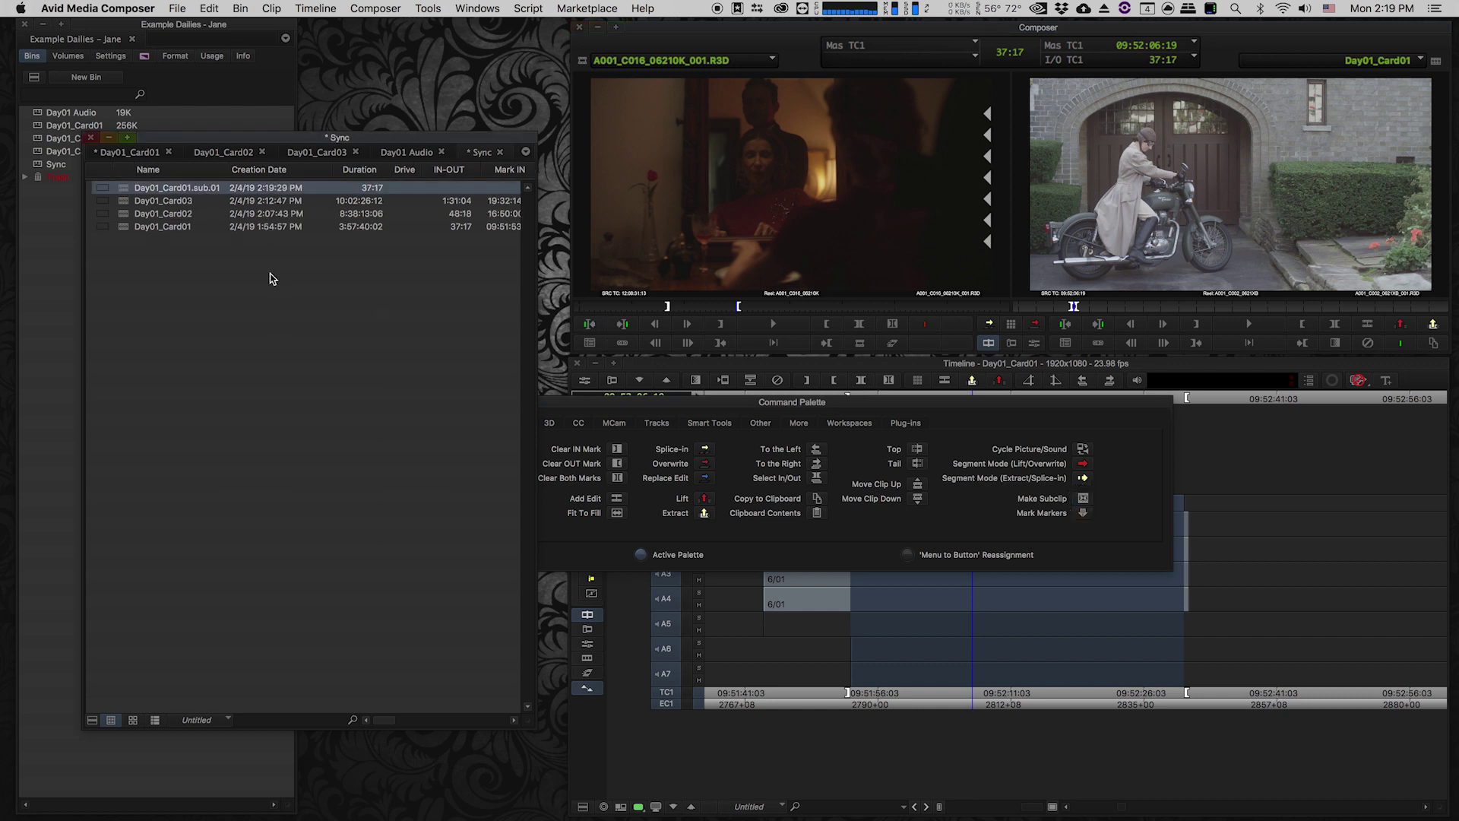
Step: Close the Command Palette and load the Day01_Card01.sub.01 subsequence into the timeline
{"action": "left_click_drag", "start_coordinate": [657, 402], "coordinate": [683, 398]}
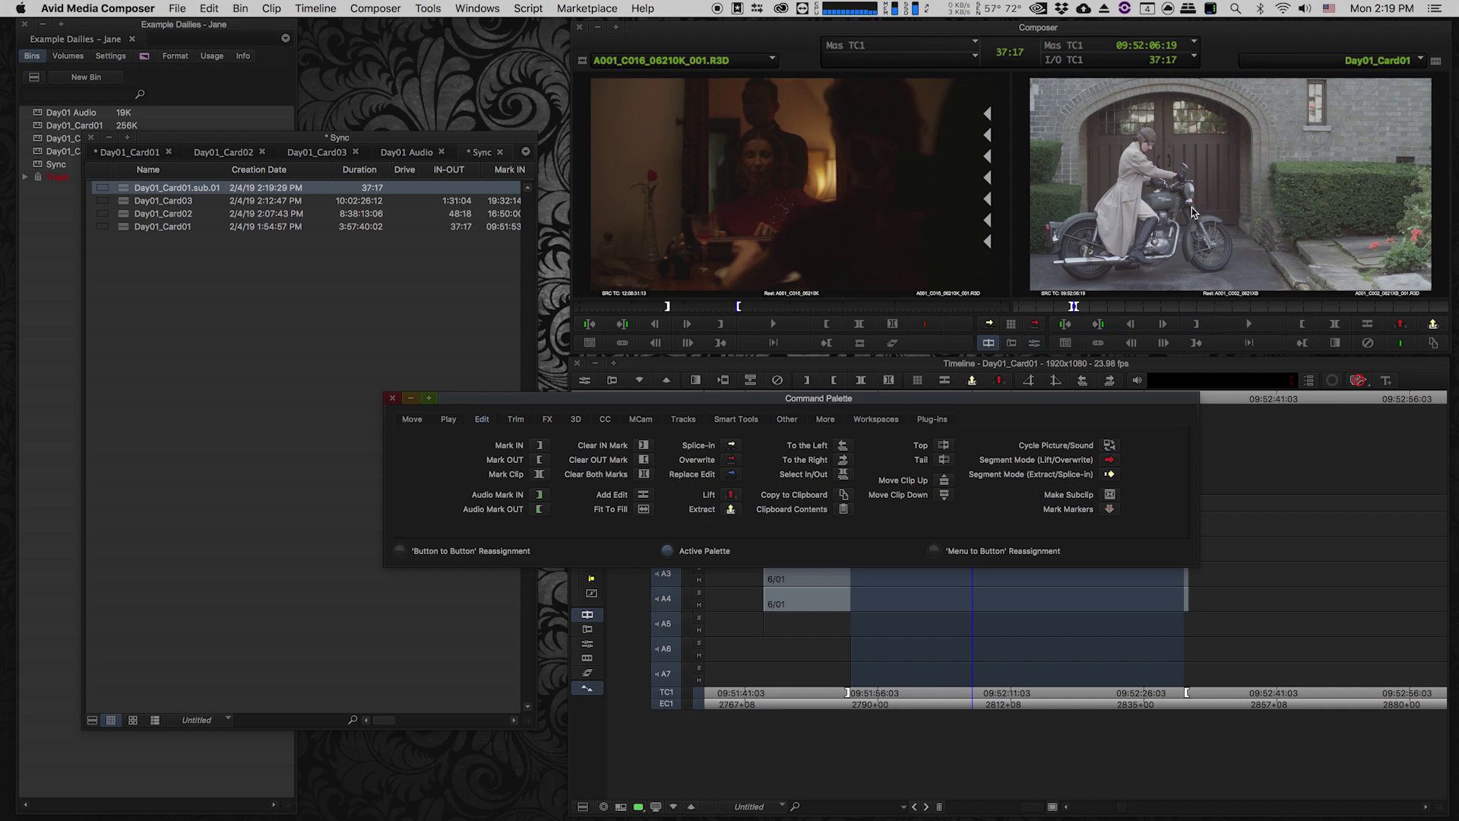
{"action": "left_click", "coordinate": [393, 401]}
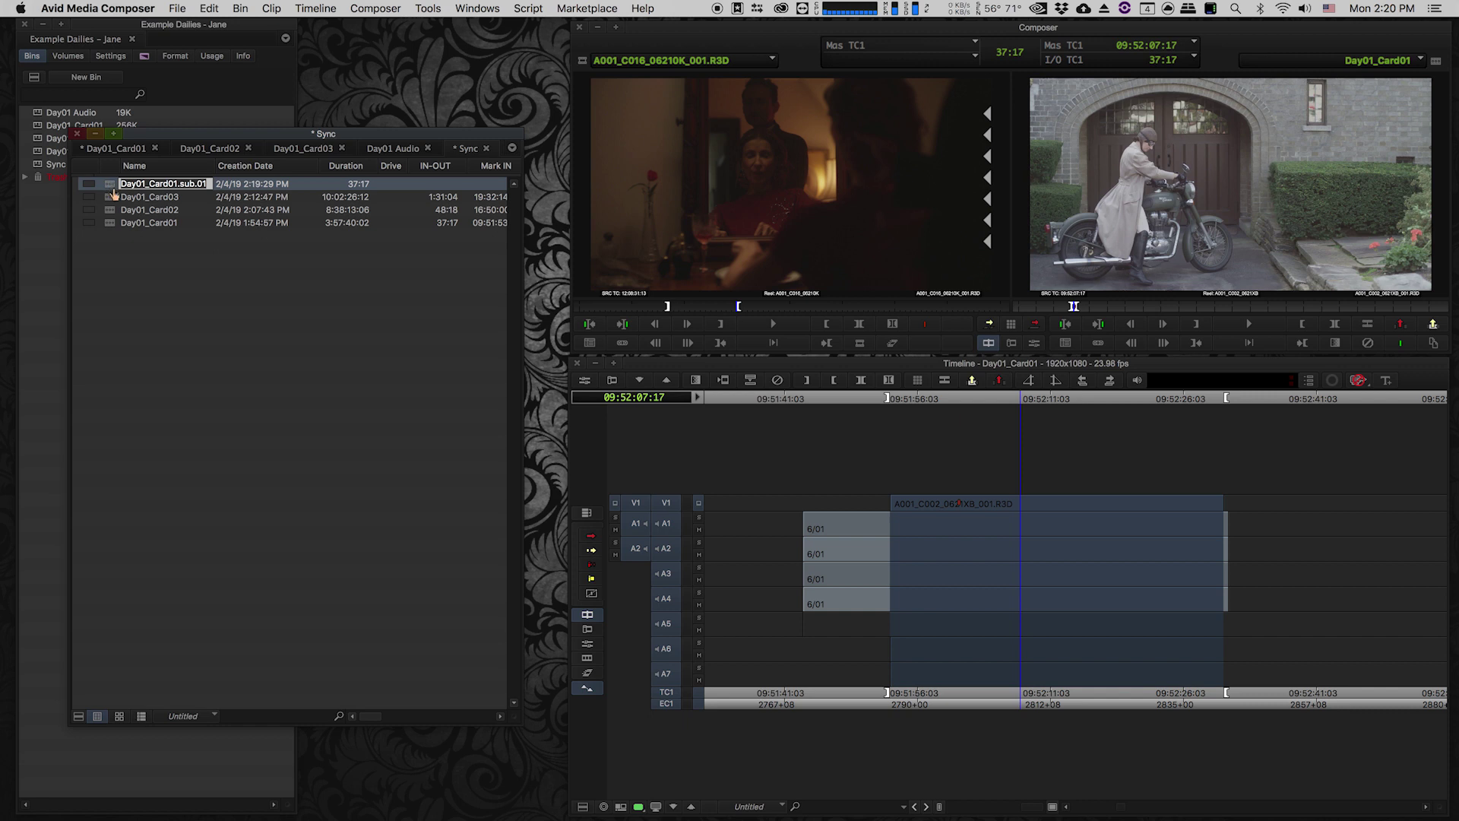
{"action": "double_click", "coordinate": [111, 190]}
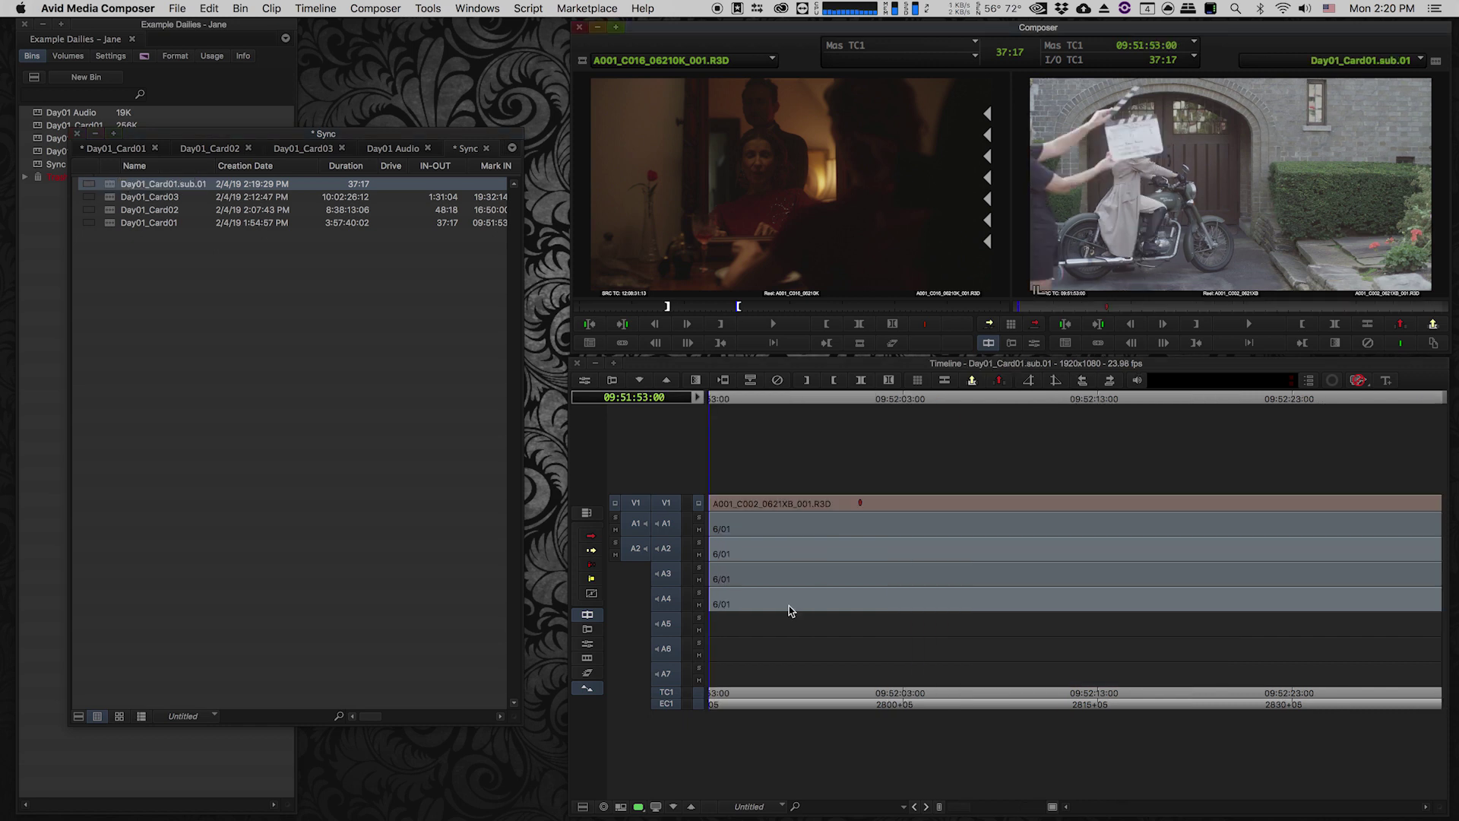
Step: Read the slate in the loaded Day01_Card01.sub.01 subsequence and rename it 6-1 in the Sync bin
{"action": "left_click_drag", "start_coordinate": [812, 591], "coordinate": [706, 598]}
{"action": "key", "text": "Down"}
{"action": "key", "text": "Down"}
{"action": "key", "text": "Down"}
{"action": "left_click_drag", "start_coordinate": [821, 579], "coordinate": [836, 579]}
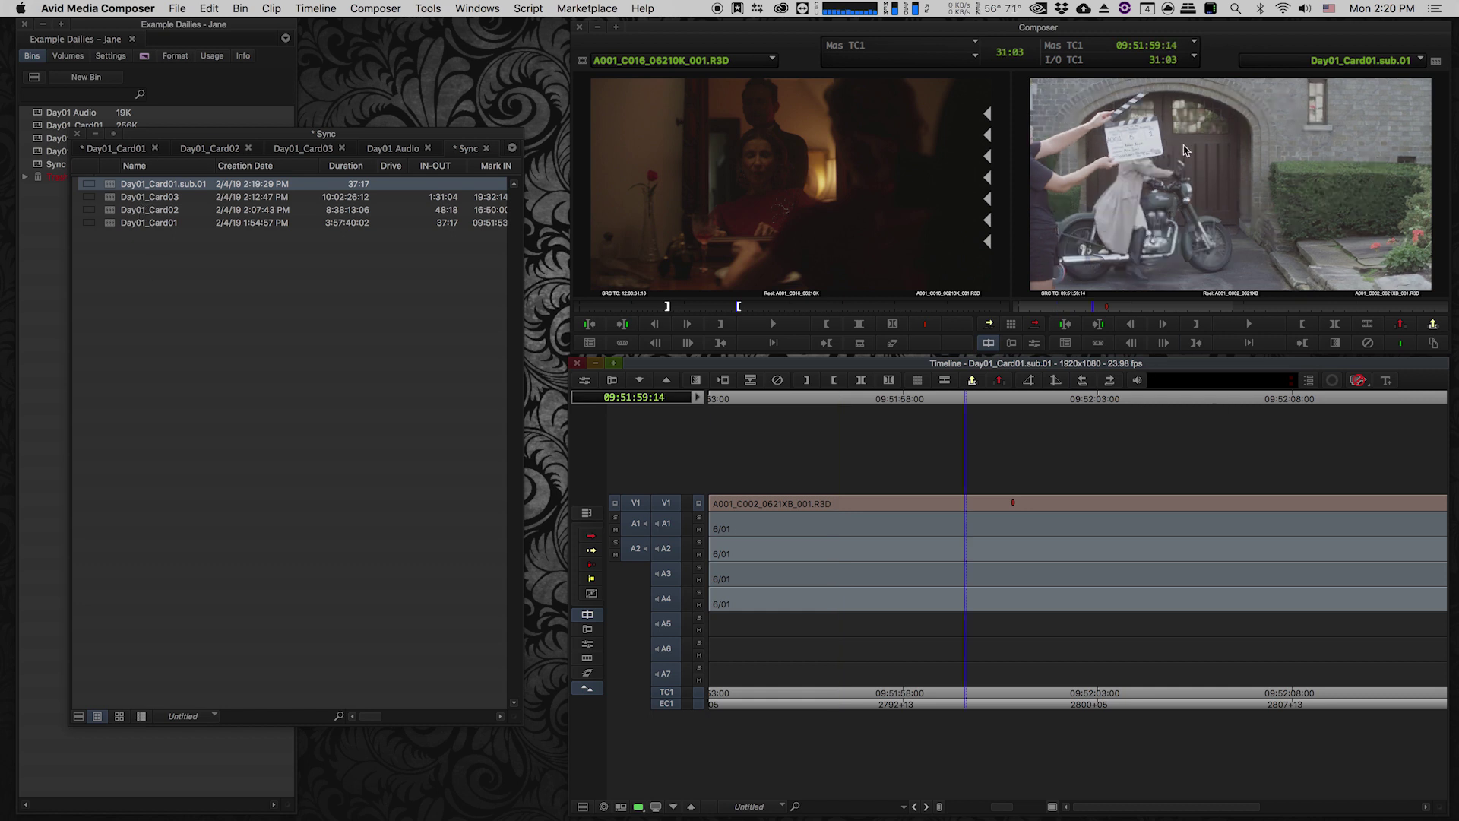
{"action": "left_click", "coordinate": [157, 183]}
{"action": "type", "text": "6"}
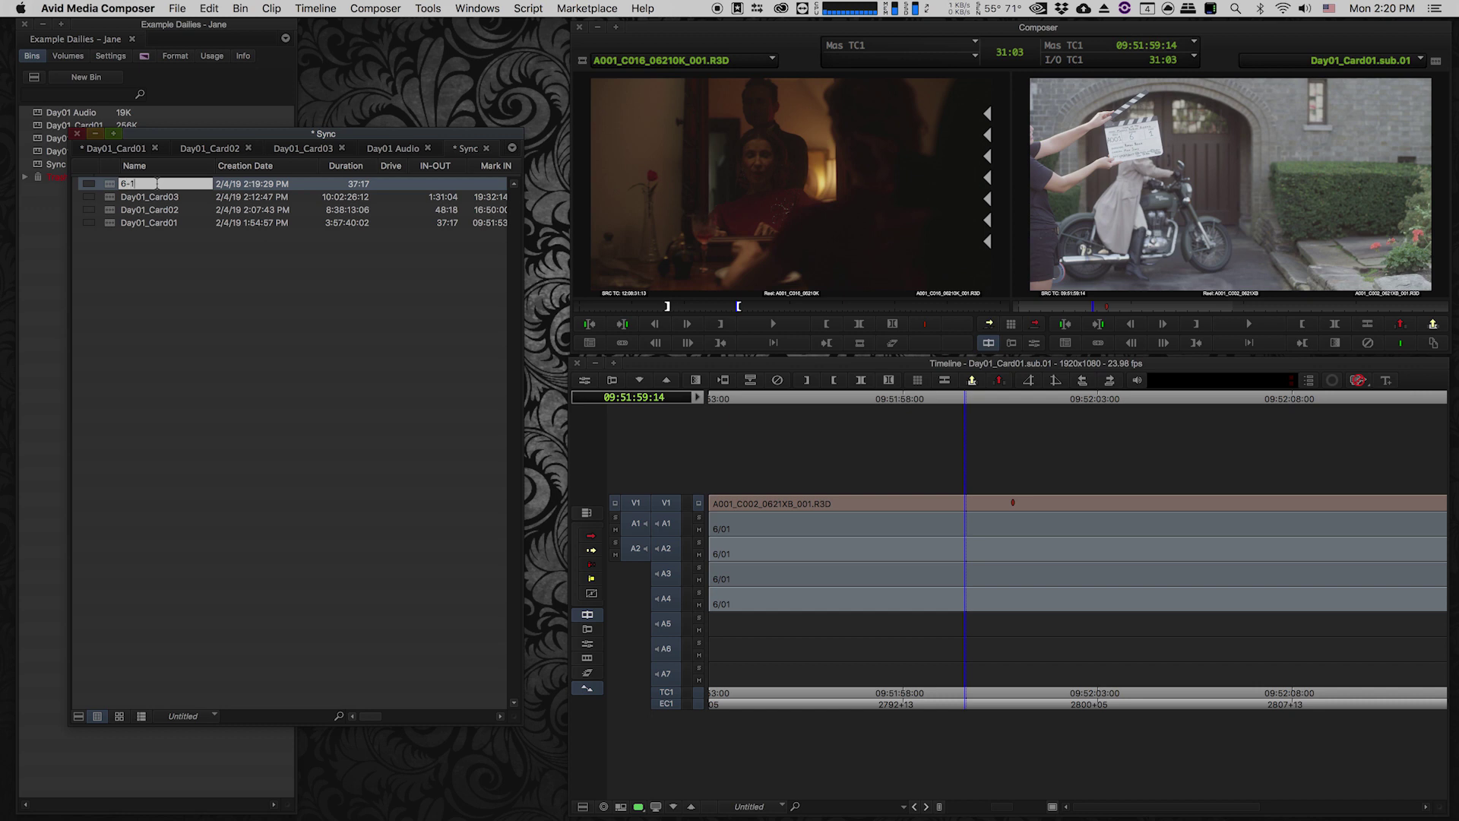
{"action": "type", "text": "-1"}
{"action": "key", "text": "Return"}
{"action": "left_click", "coordinate": [824, 566]}
{"action": "left_click", "coordinate": [108, 248]}
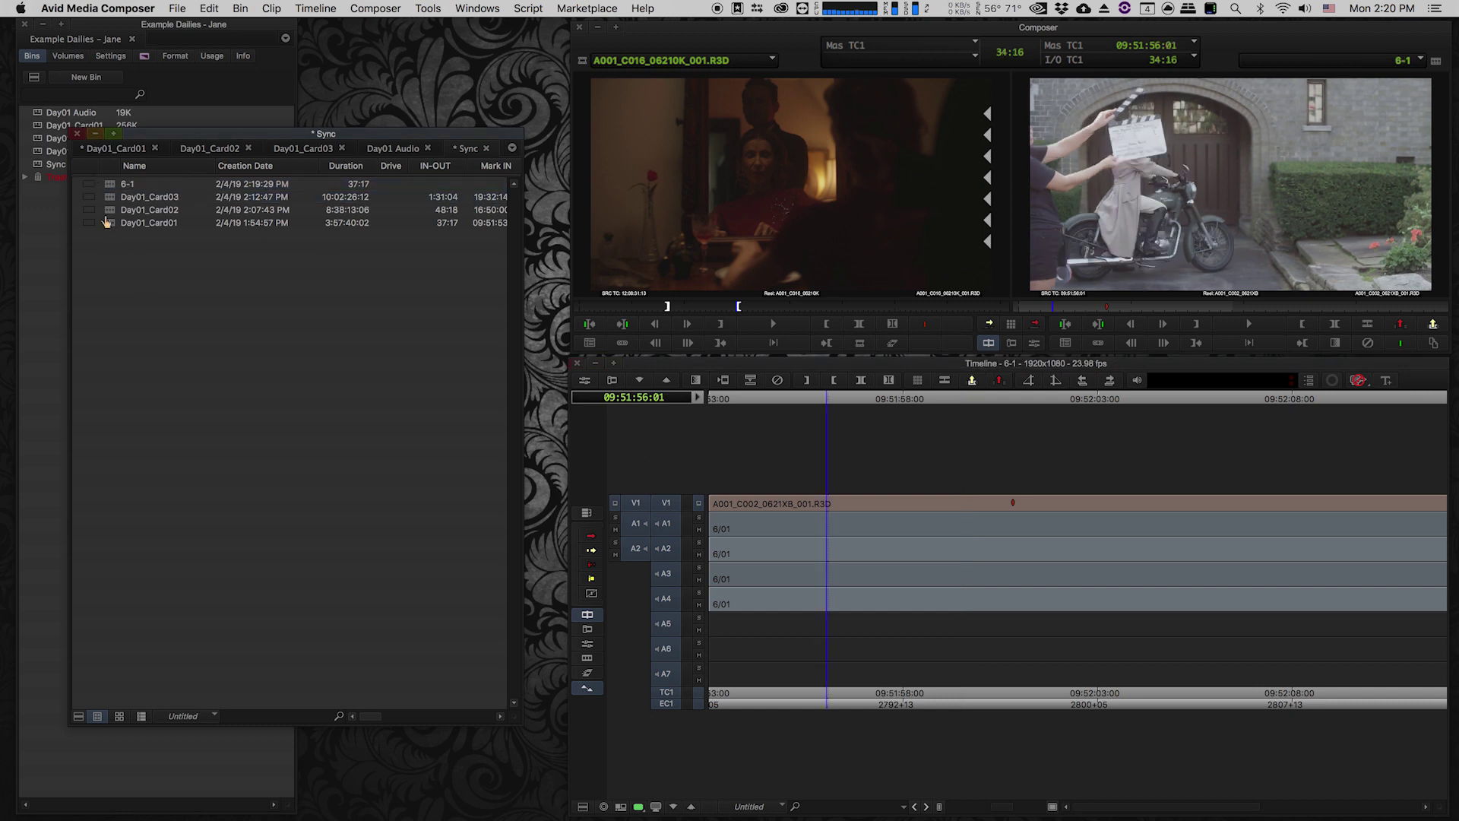
Step: Load the Day01_Card01 sequence into the timeline and look over its groups of synced takes
{"action": "double_click", "coordinate": [109, 223]}
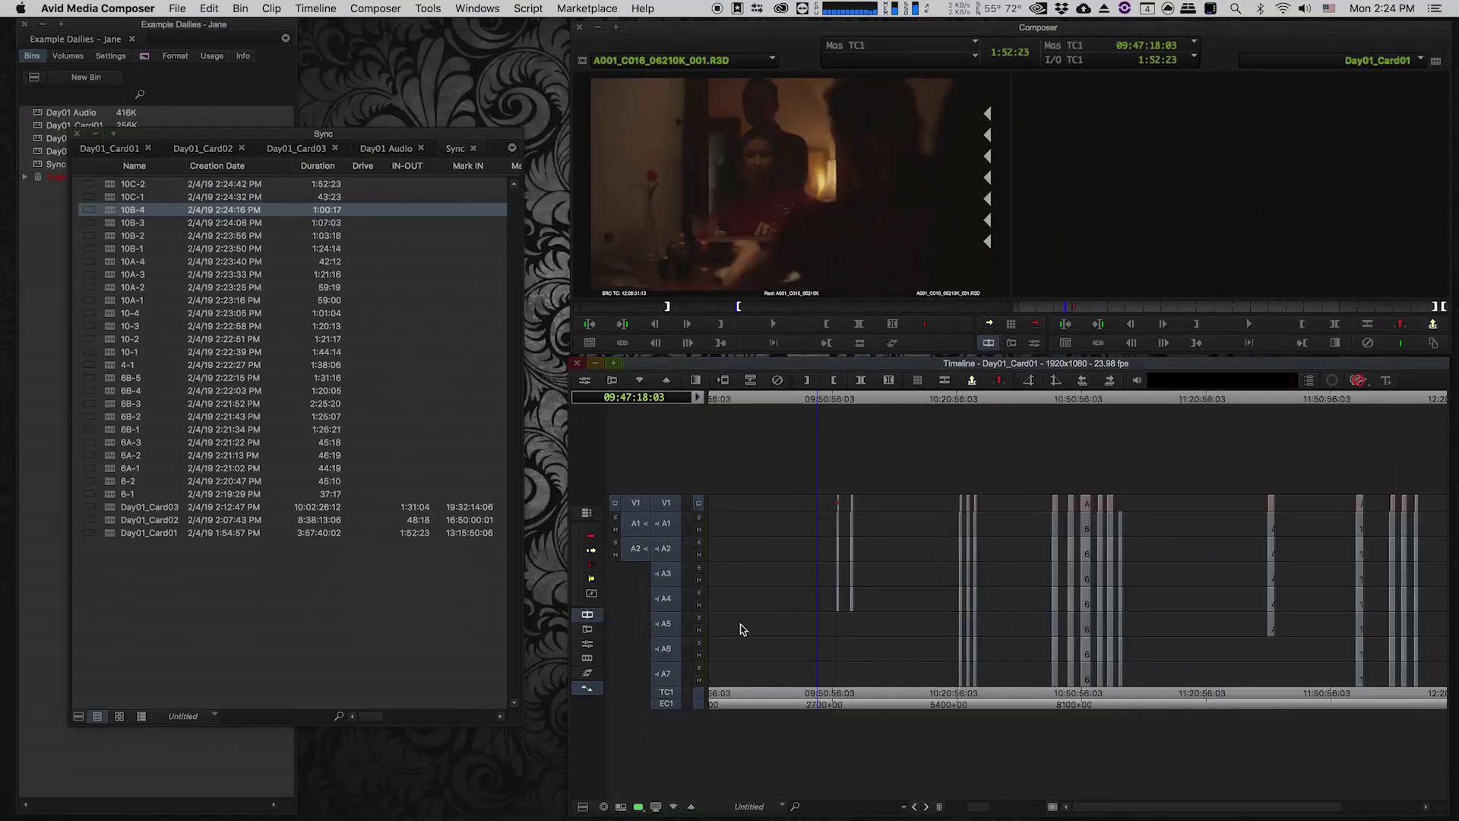
{"action": "key", "text": "super+]"}
{"action": "left_click", "coordinate": [171, 607]}
{"action": "left_click", "coordinate": [342, 628]}
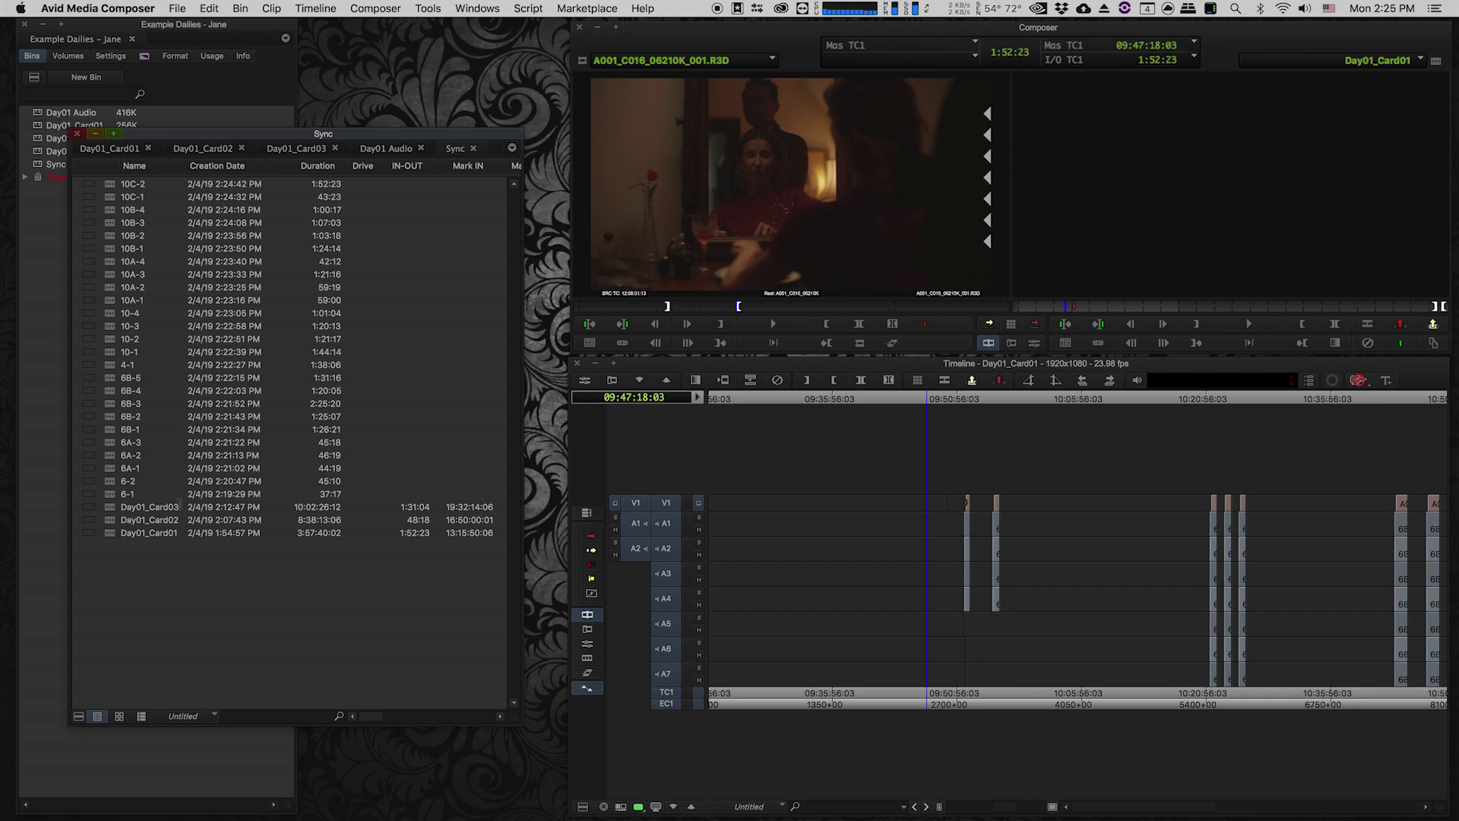
{"action": "left_click", "coordinate": [998, 616]}
{"action": "left_click", "coordinate": [1245, 650]}
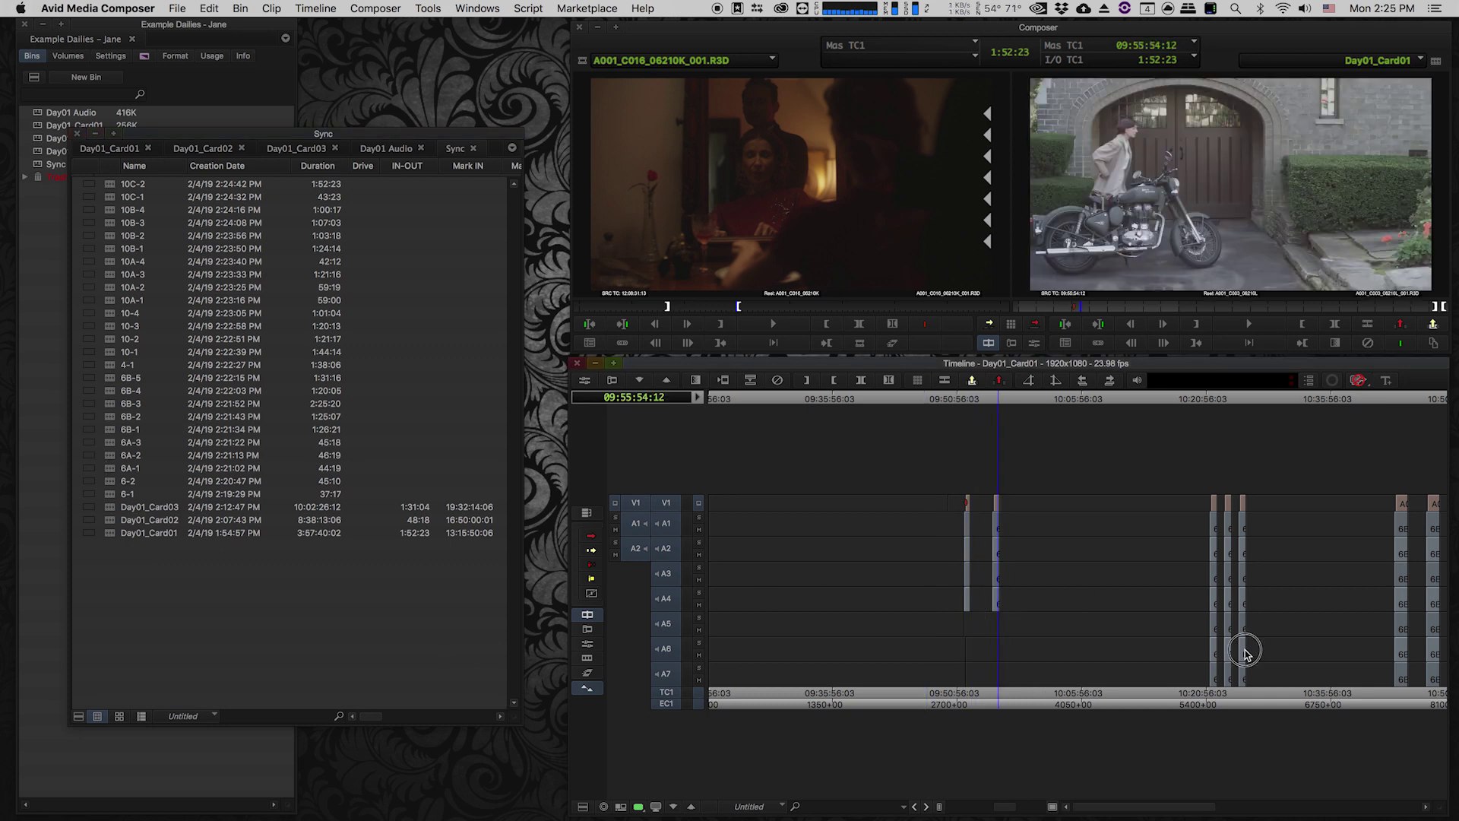
{"action": "key", "text": "super+]"}
{"action": "key", "text": "super+]"}
{"action": "key", "text": "super+]"}
{"action": "key", "text": "super+["}
{"action": "key", "text": "super+["}
{"action": "left_click_drag", "start_coordinate": [1327, 636], "coordinate": [1372, 651]}
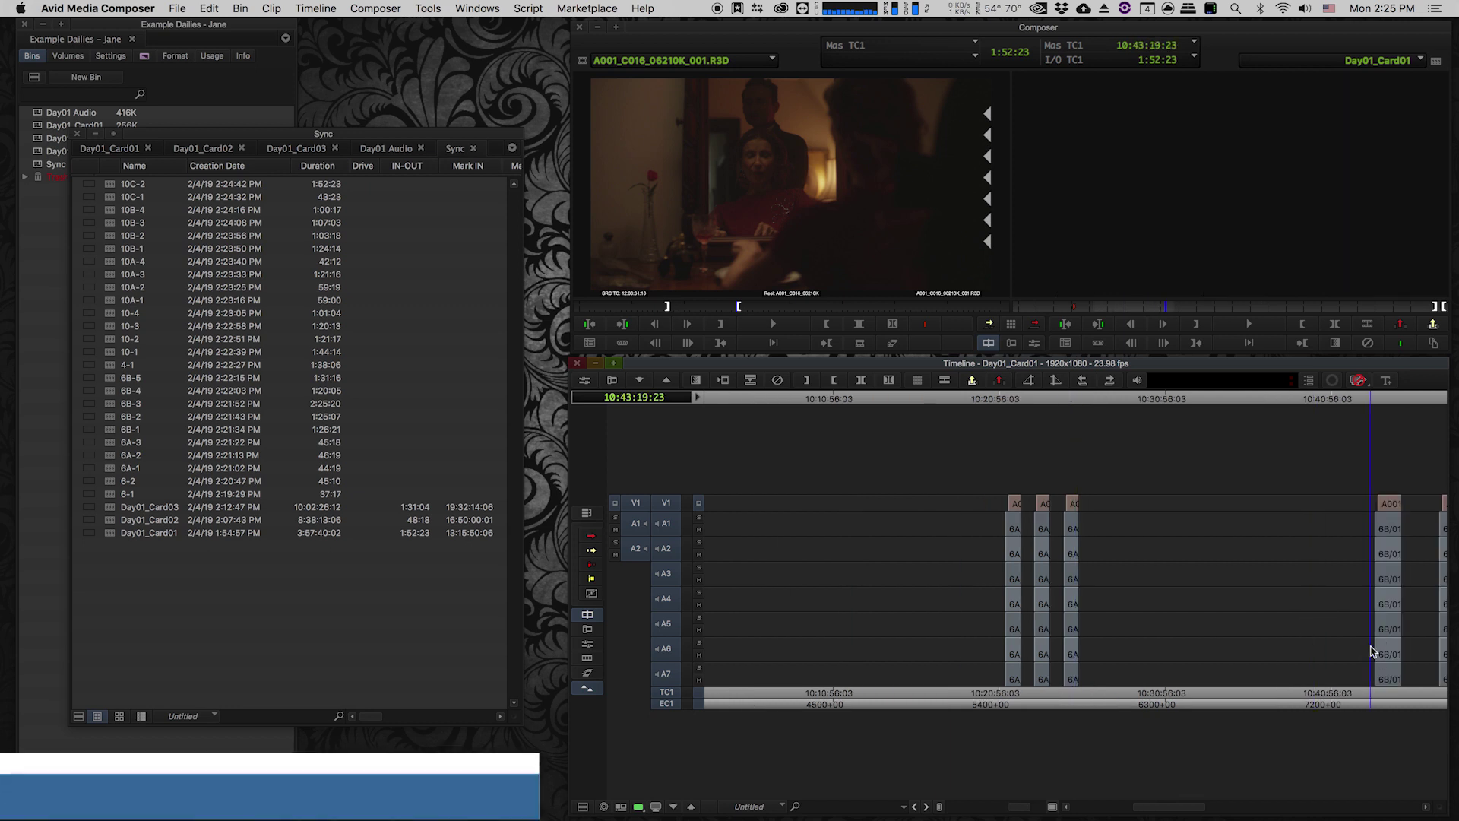
{"action": "key", "text": "super+["}
Step: Enlarge the Sync bin window to show more of its columns
{"action": "left_click", "coordinate": [363, 481]}
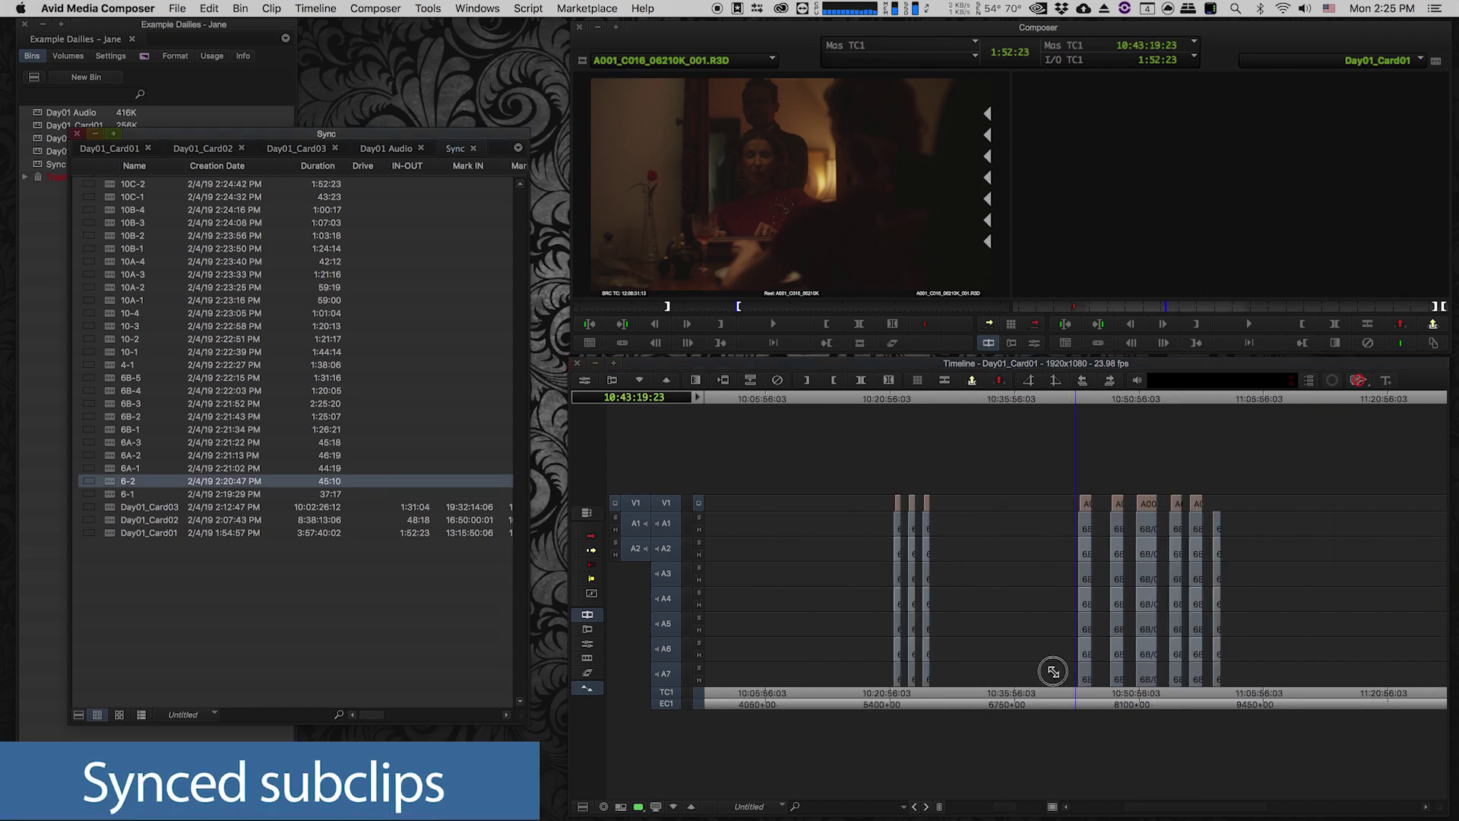
{"action": "left_click_drag", "start_coordinate": [516, 719], "coordinate": [1123, 652]}
{"action": "left_click", "coordinate": [723, 611]}
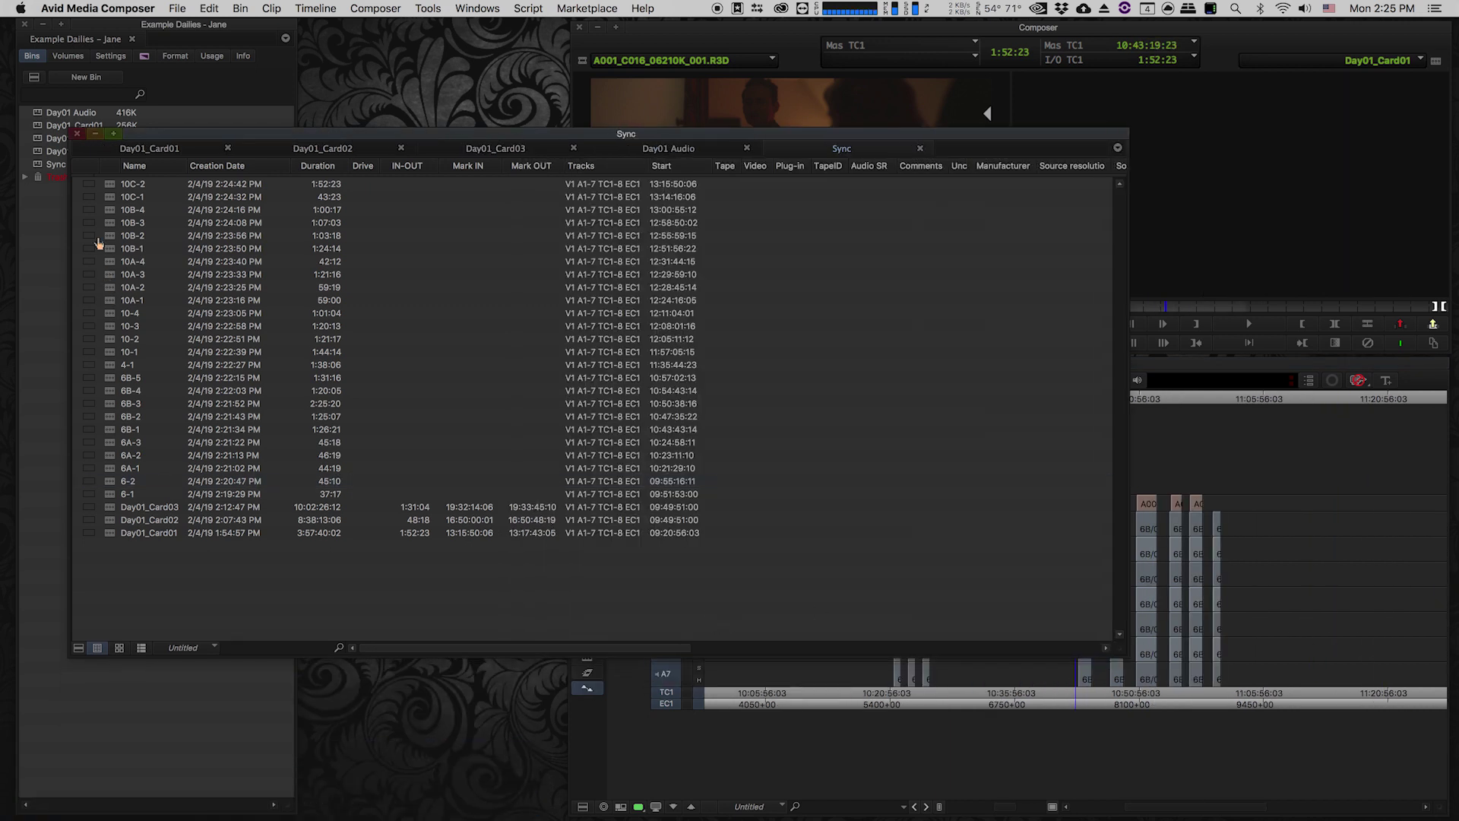
Step: AutoSync all the take subsequences from 10C-2 to 6-1 in the Sync bin
{"action": "left_click", "coordinate": [110, 187]}
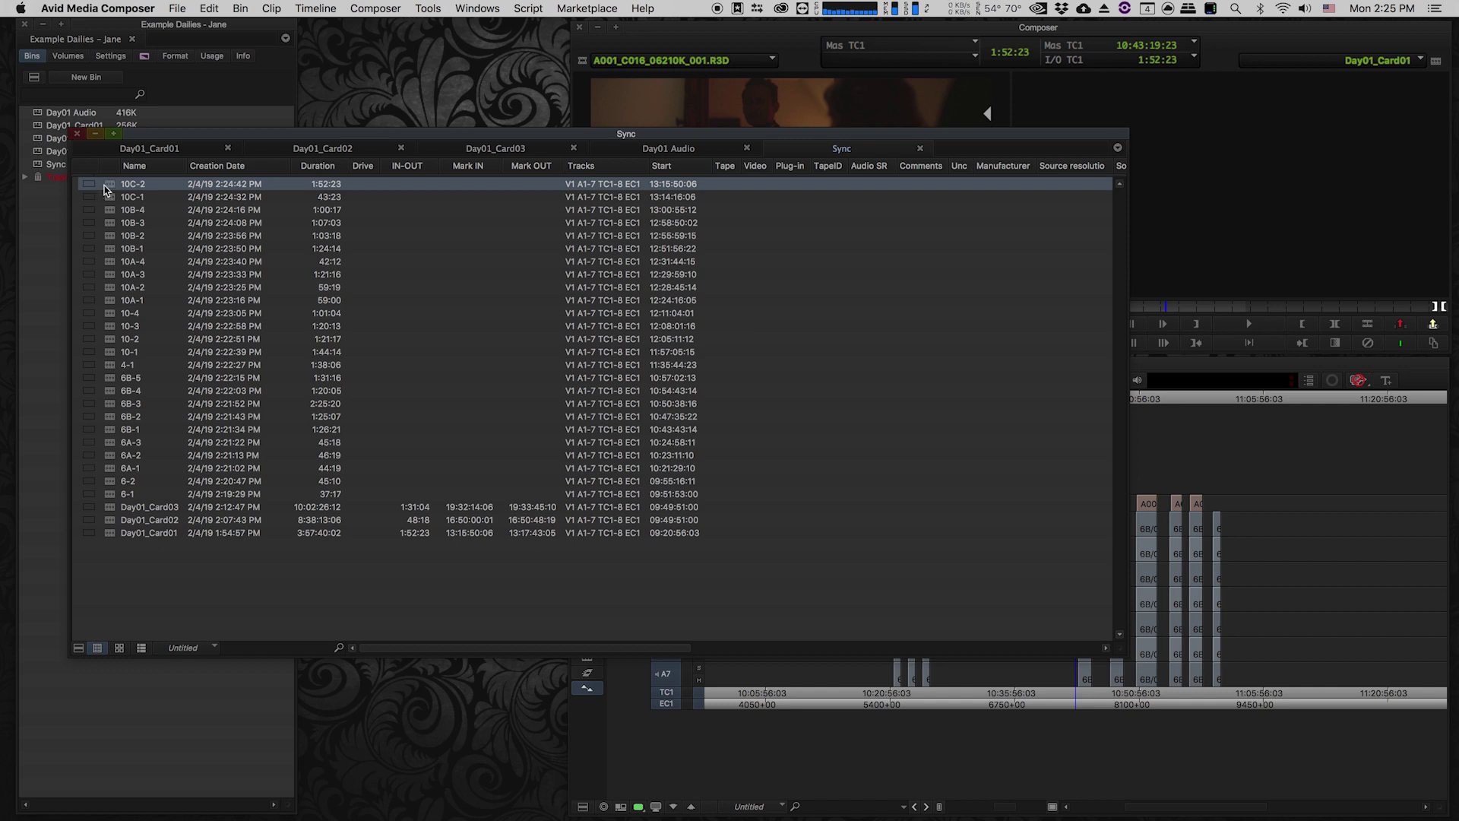
{"action": "left_click", "coordinate": [110, 495], "text": "shift"}
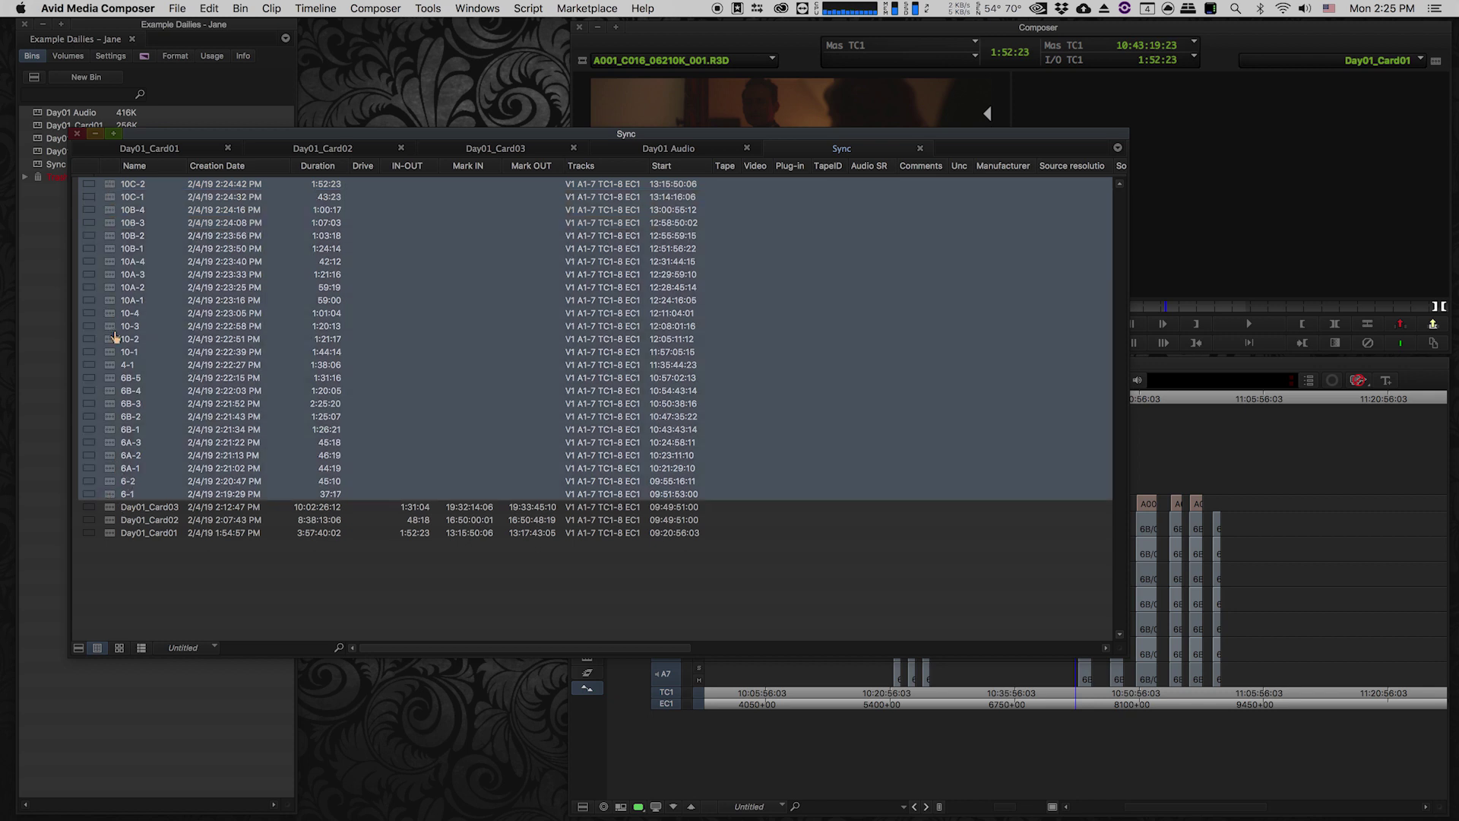
{"action": "left_click", "coordinate": [273, 8]}
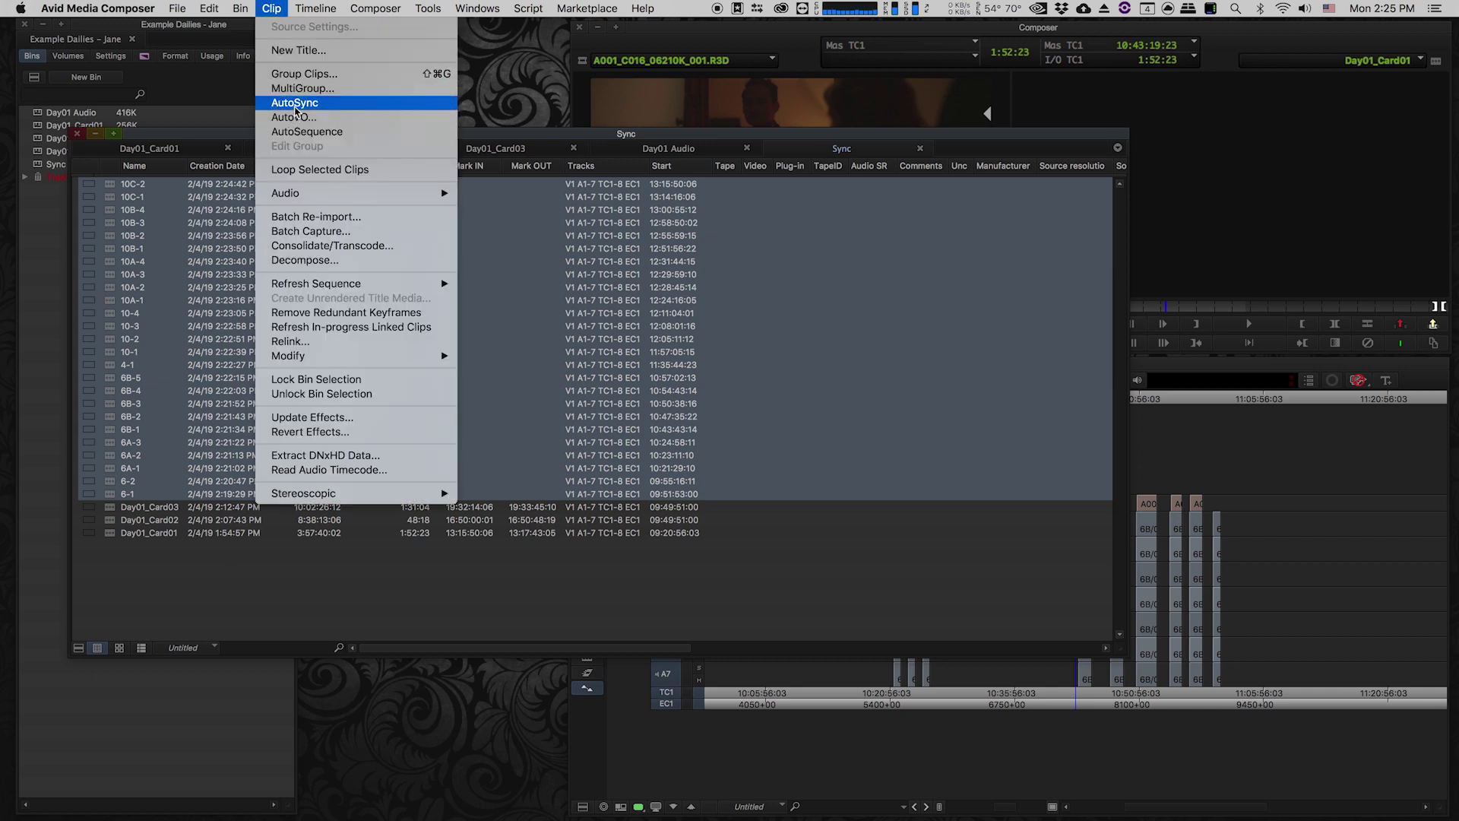
{"action": "left_click", "coordinate": [295, 105]}
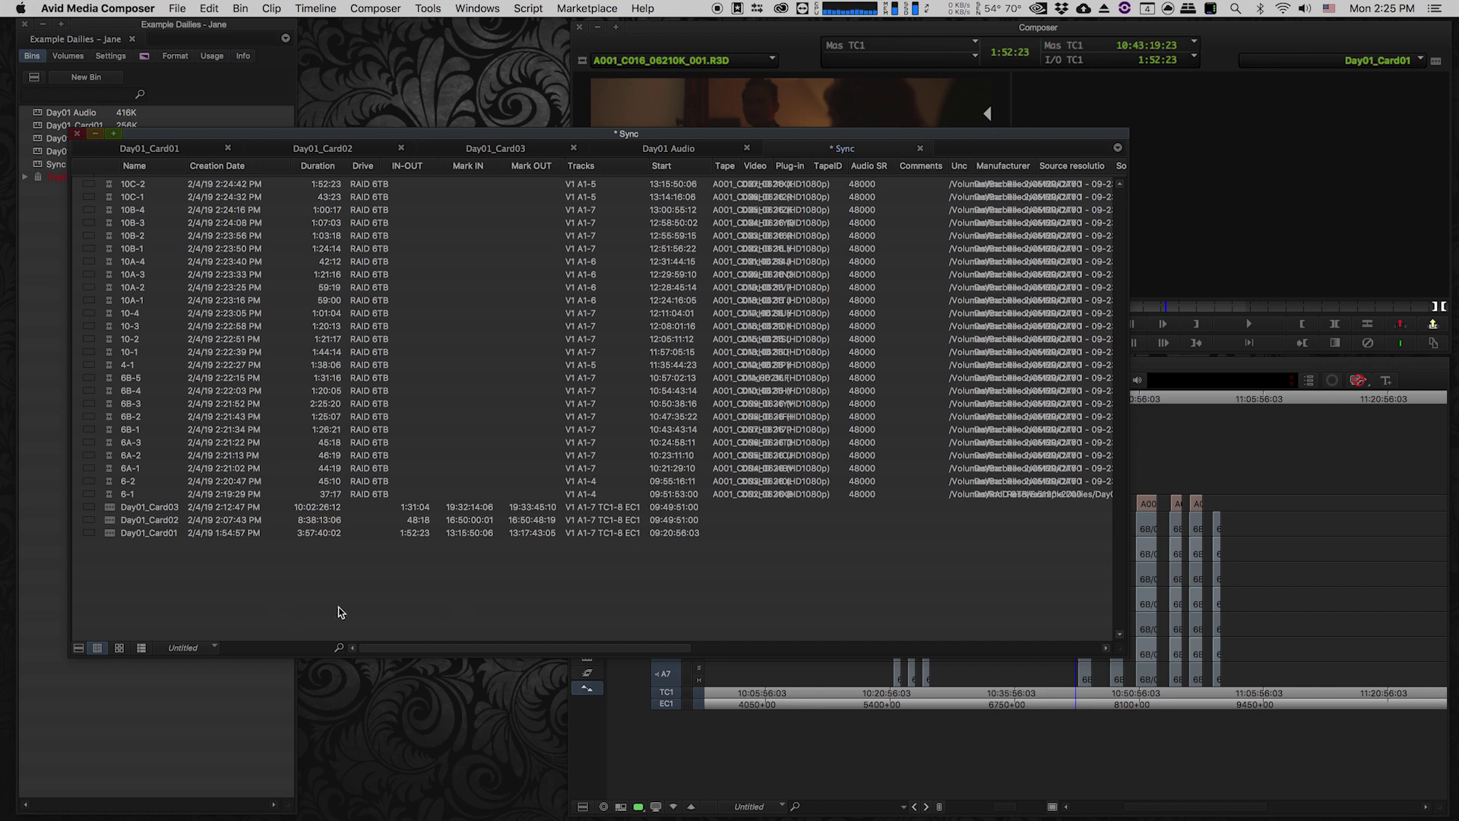
Step: Check the synced subclips by playing 6-1 and viewing a frame inside 6A-1 in the source monitor
{"action": "left_click", "coordinate": [108, 495]}
{"action": "double_click", "coordinate": [108, 499]}
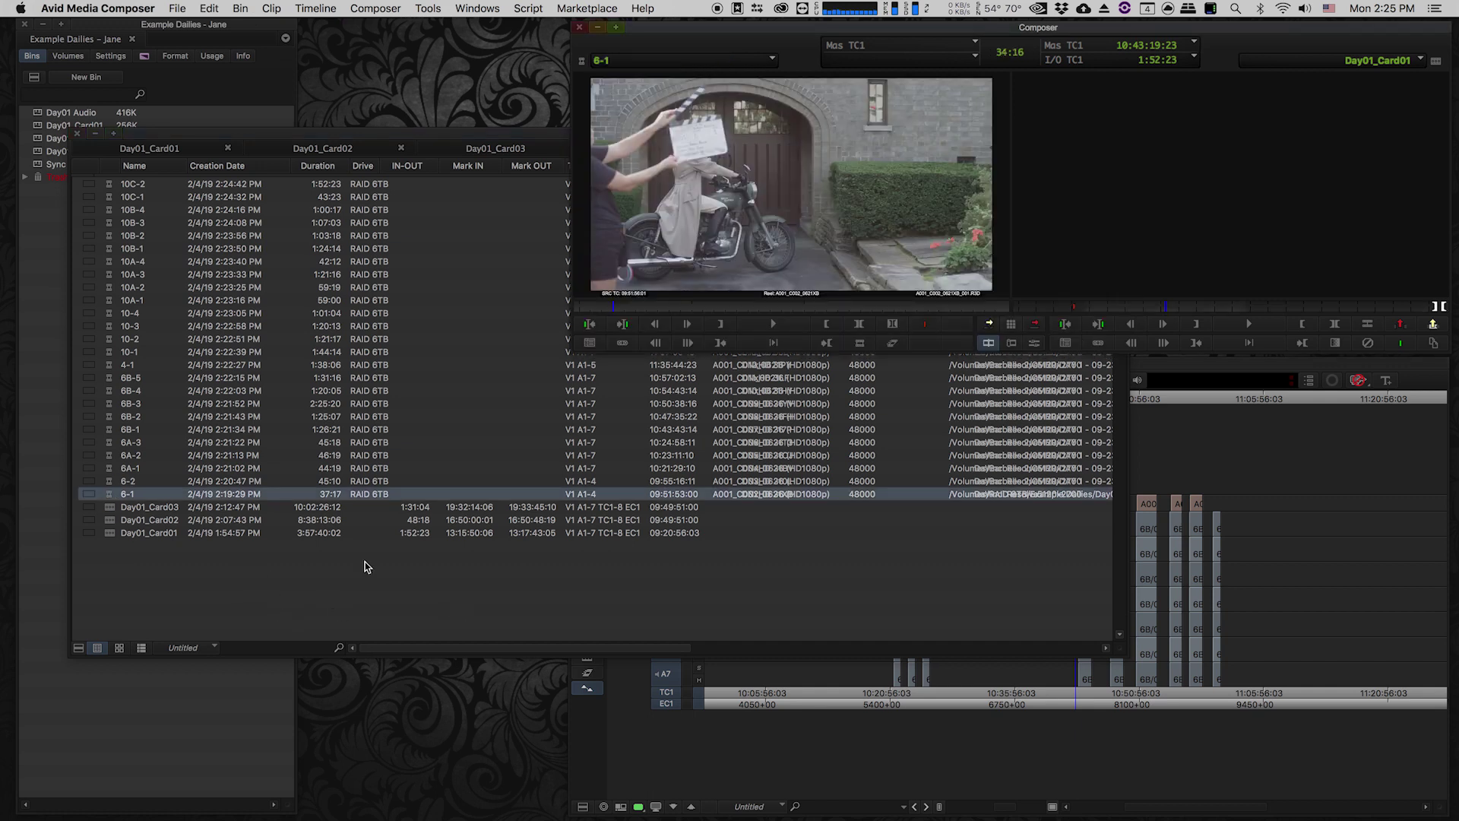
{"action": "left_click", "coordinate": [773, 324]}
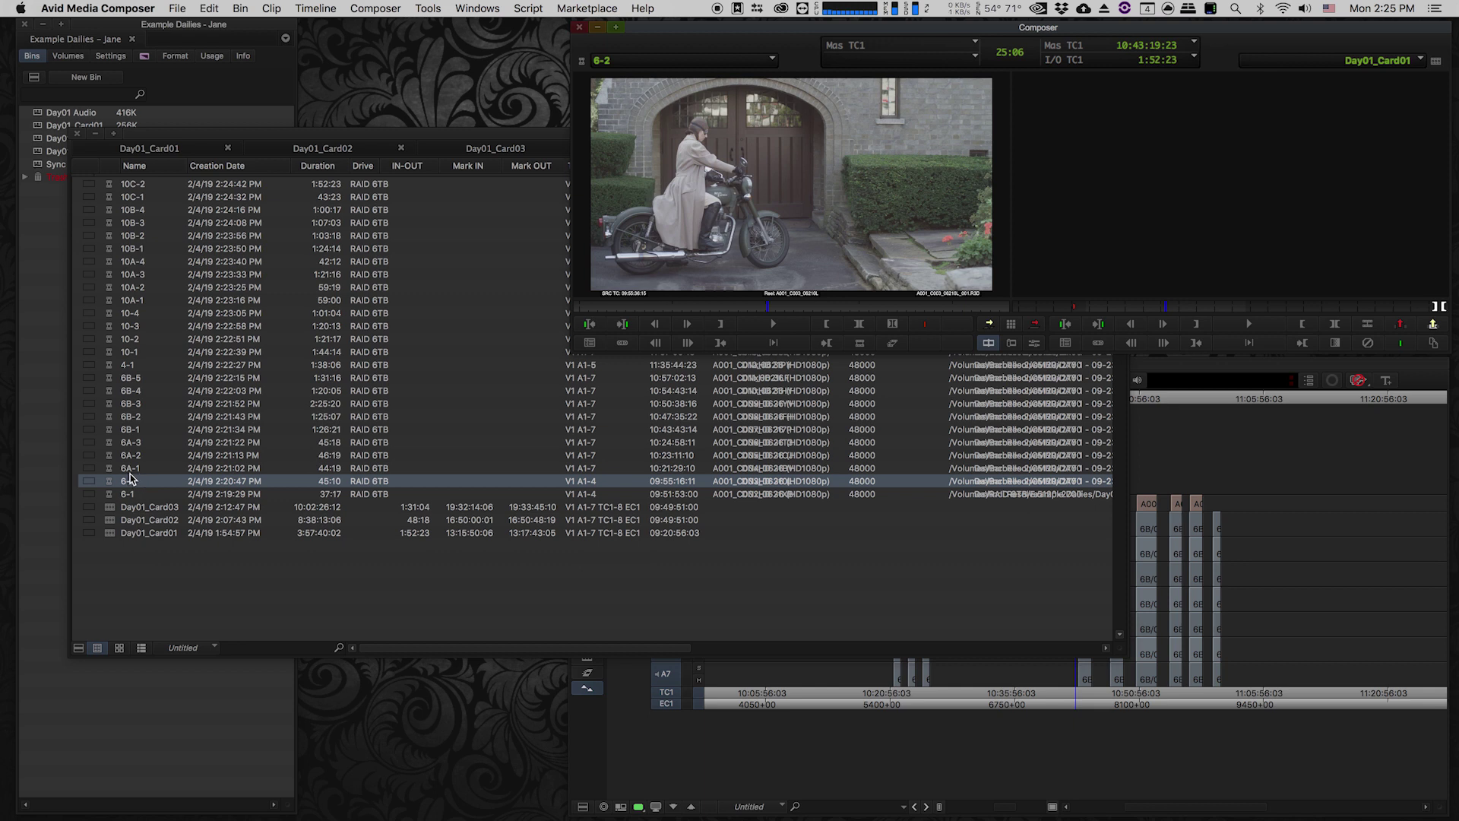
{"action": "double_click", "coordinate": [106, 468]}
{"action": "left_click", "coordinate": [688, 307]}
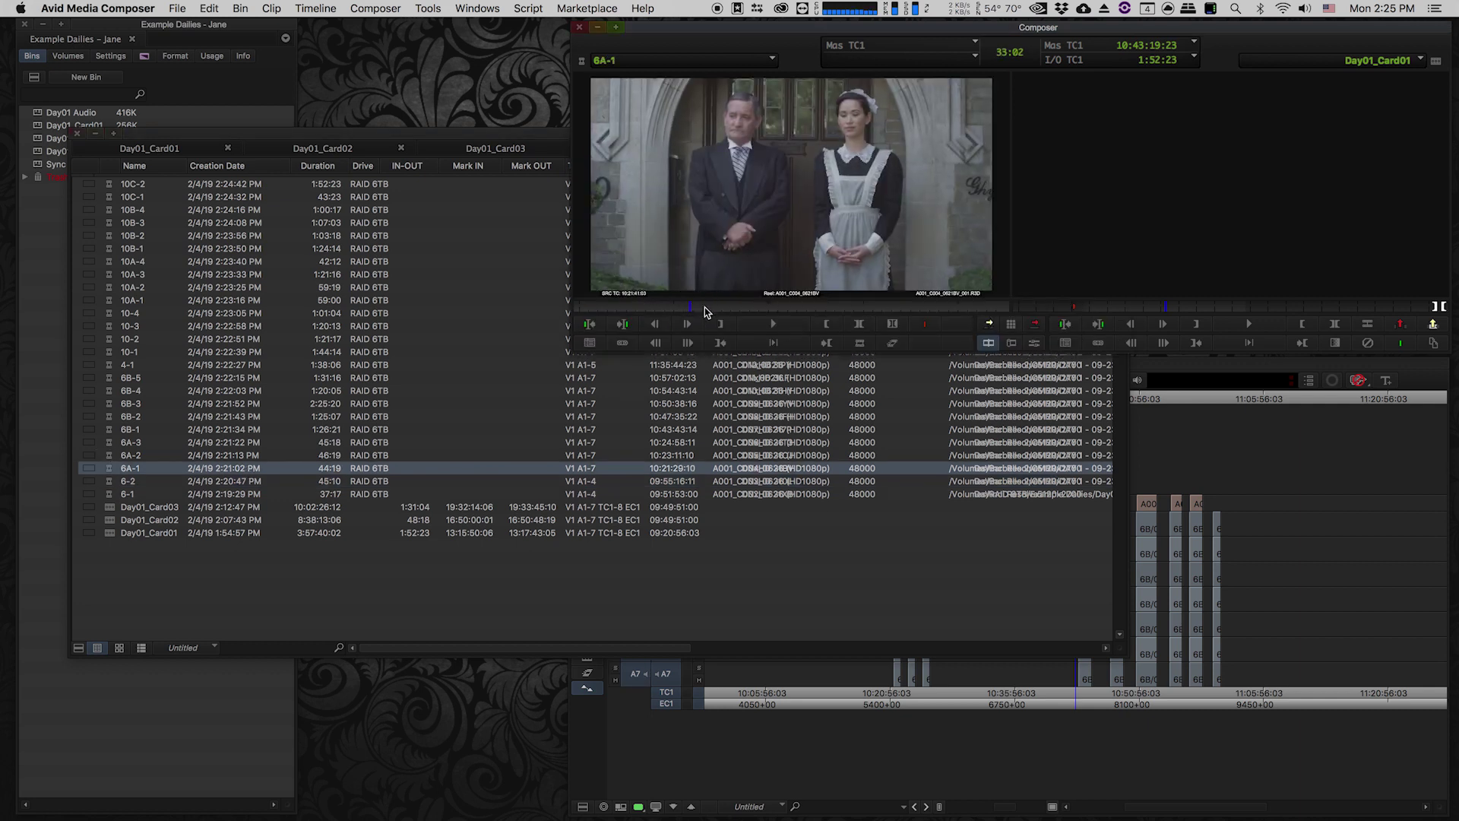
Step: Save the Sync bin, align its columns and move its window clear of the project's bin list
{"action": "left_click", "coordinate": [205, 599]}
{"action": "key", "text": "super+s"}
{"action": "key", "text": "super+t"}
{"action": "left_click_drag", "start_coordinate": [161, 129], "coordinate": [424, 110]}
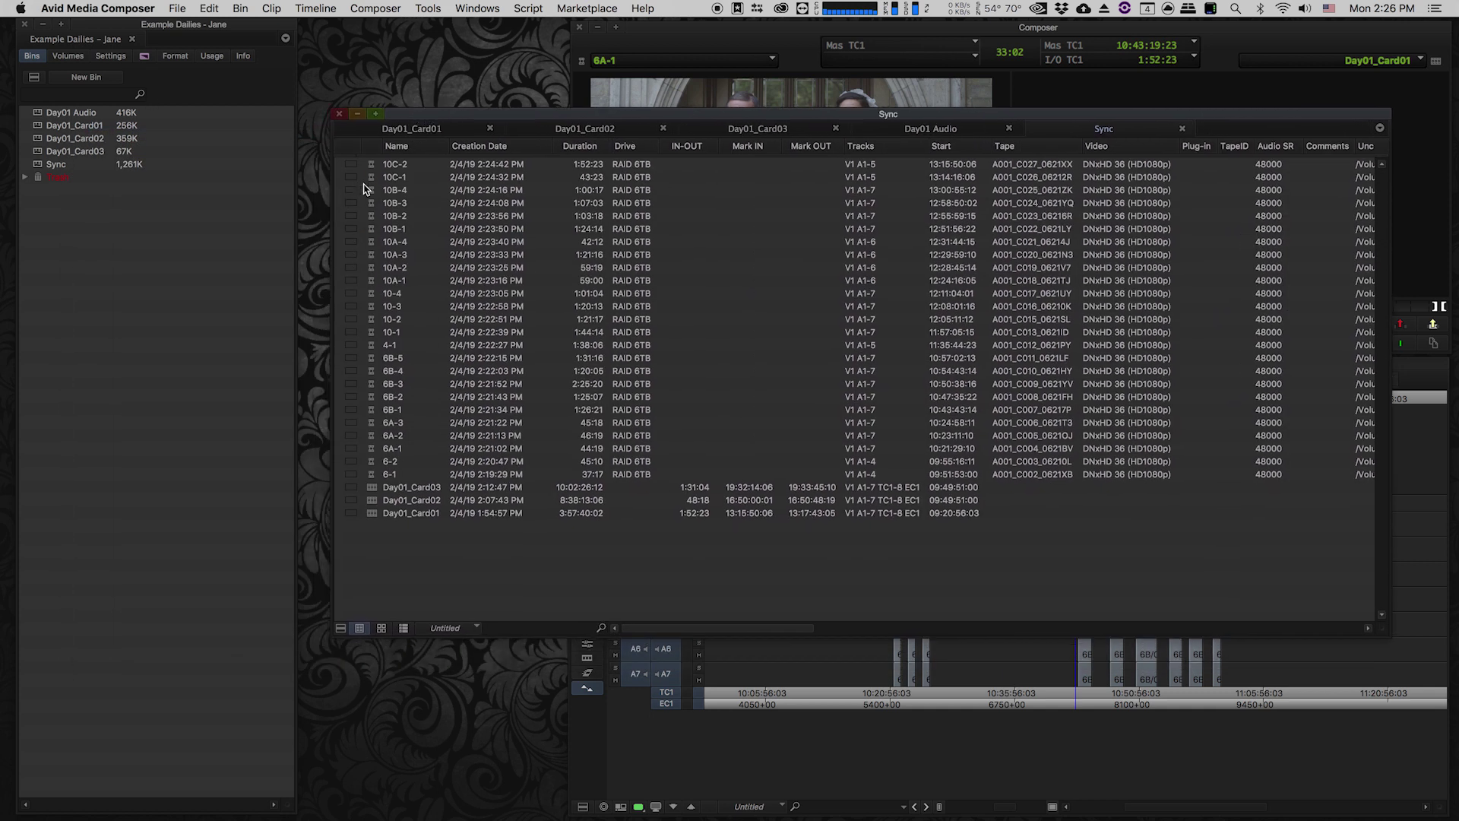
Step: Create a bin named Scene 6, move the 6, 6A and 6B subclips from the Sync bin into it, and save and close it
{"action": "left_click", "coordinate": [93, 79]}
{"action": "type", "text": "Scene 6"}
{"action": "key", "text": "Return"}
{"action": "left_click_drag", "start_coordinate": [305, 40], "coordinate": [325, 207]}
{"action": "left_click_drag", "start_coordinate": [354, 340], "coordinate": [403, 476]}
{"action": "left_click_drag", "start_coordinate": [371, 448], "coordinate": [228, 400]}
{"action": "key", "text": "super+s"}
{"action": "key", "text": "super+w"}
Step: Create a bin named Scene 10, move the 10, 10A, 10B and 10C subclips into it, and close it
{"action": "left_click", "coordinate": [91, 77]}
{"action": "left_click", "coordinate": [728, 423]}
{"action": "left_click", "coordinate": [76, 165]}
{"action": "type", "text": "Sc"}
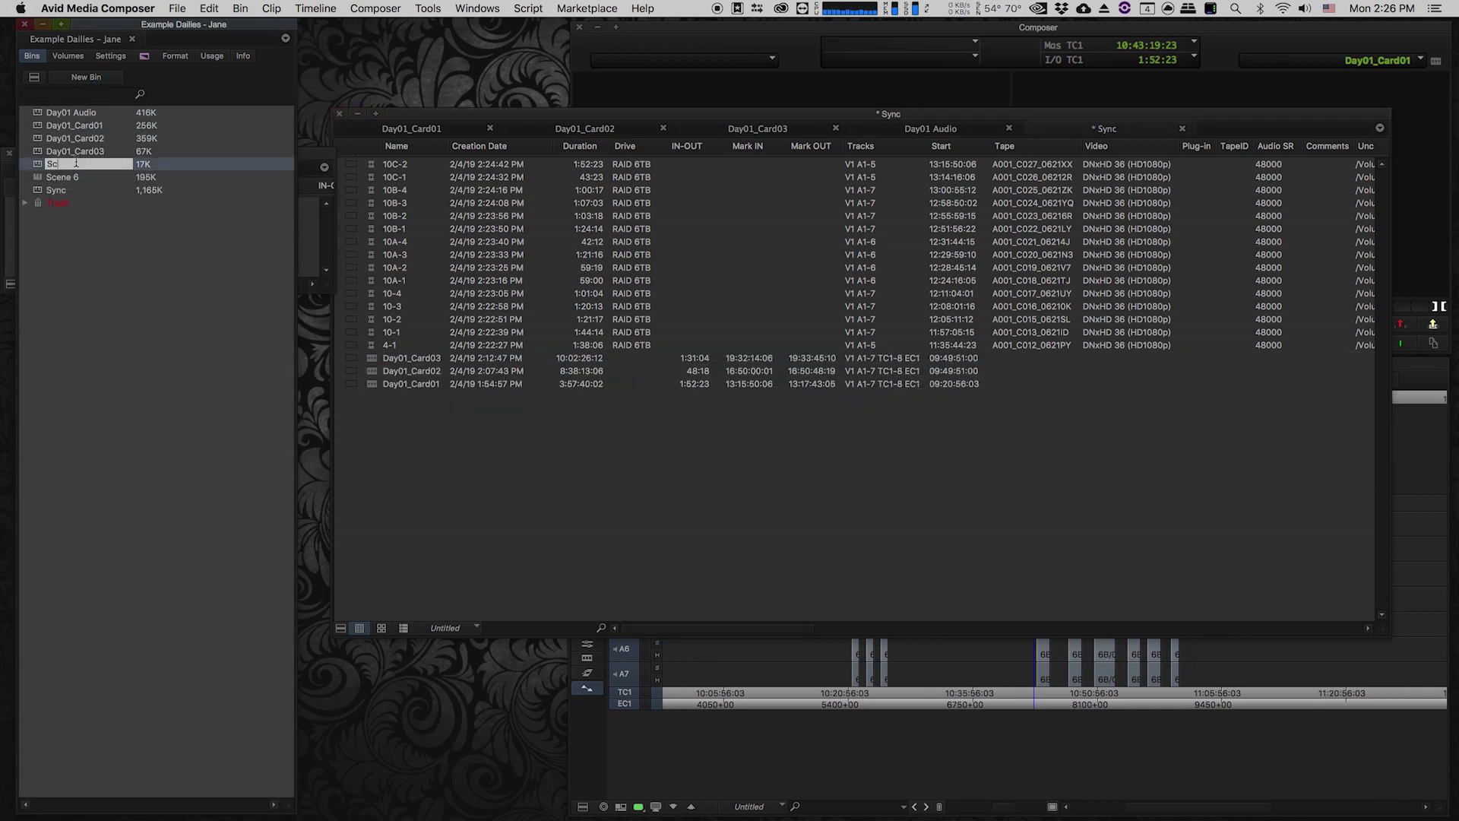
{"action": "type", "text": "ene 10"}
{"action": "key", "text": "Return"}
{"action": "left_click", "coordinate": [316, 235]}
{"action": "left_click_drag", "start_coordinate": [364, 161], "coordinate": [167, 236]}
{"action": "key", "text": "super+w"}
Step: Create a bin named Scene 4 and move the 4-1 subclip from the Sync bin into it
{"action": "left_click", "coordinate": [95, 77]}
{"action": "type", "text": "Scene "}
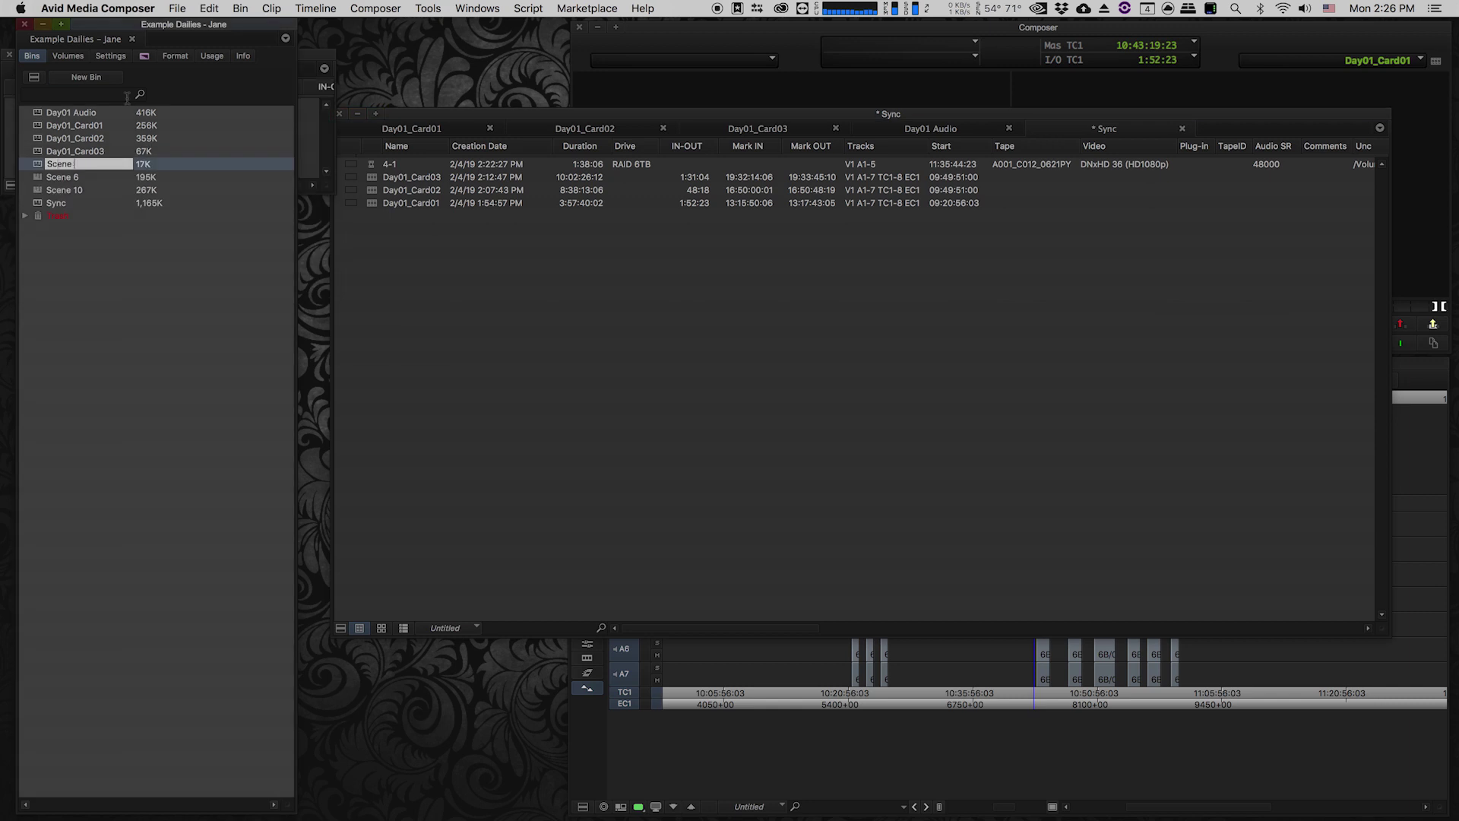
{"action": "type", "text": "4"}
{"action": "key", "text": "Return"}
{"action": "left_click", "coordinate": [316, 114]}
{"action": "left_click_drag", "start_coordinate": [205, 54], "coordinate": [333, 501]}
{"action": "left_click_drag", "start_coordinate": [371, 164], "coordinate": [231, 578]}
{"action": "left_click", "coordinate": [140, 502]}
Step: Load the Day01_Card02 sequence into the timeline and look over its synced takes
{"action": "double_click", "coordinate": [372, 177]}
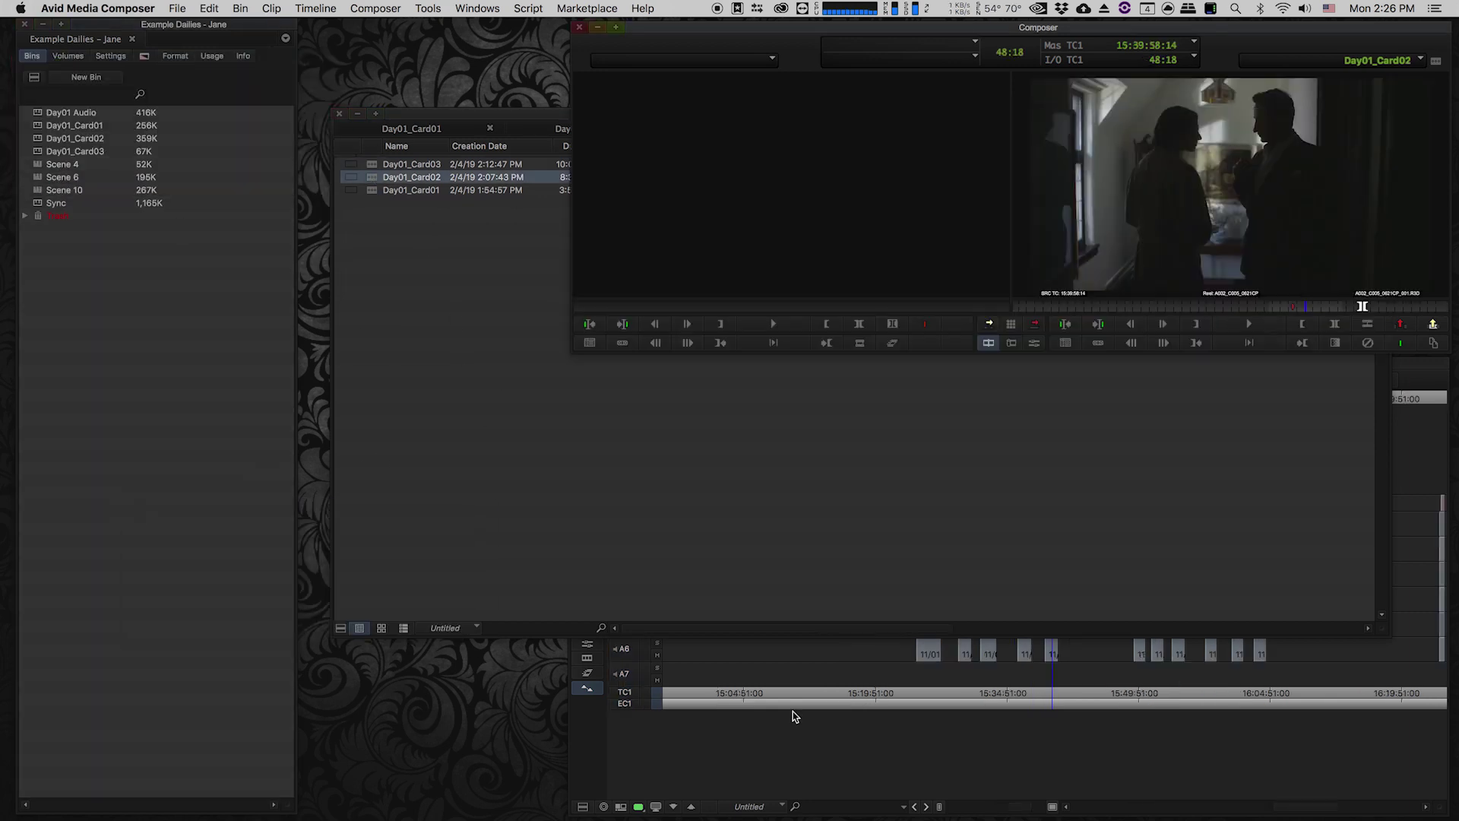
{"action": "left_click", "coordinate": [792, 712]}
{"action": "key", "text": "super+bracketleft"}
{"action": "key", "text": "super+bracketleft"}
{"action": "key", "text": "super+bracketright"}
{"action": "key", "text": "super+bracketright"}
{"action": "key", "text": "super+bracketleft"}
{"action": "left_click_drag", "start_coordinate": [509, 115], "coordinate": [489, 108]}
{"action": "left_click", "coordinate": [81, 269]}
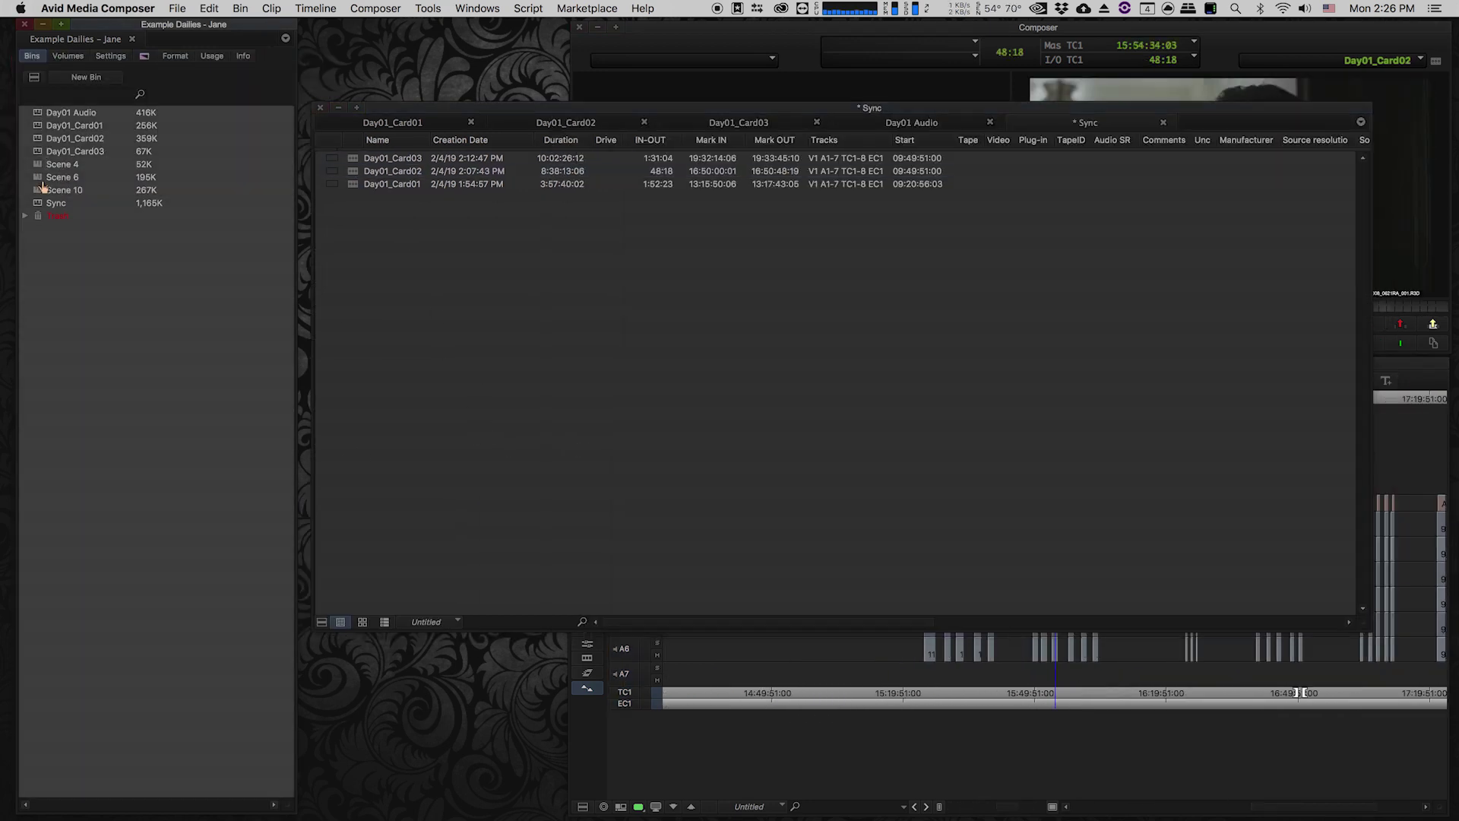
Step: Open the Scene 10 bin and load subclip 10-3 into the source monitor
{"action": "double_click", "coordinate": [36, 191]}
{"action": "double_click", "coordinate": [515, 499]}
{"action": "left_click", "coordinate": [492, 422]}
Step: Look through the original clips in the Day01_Card01, Day01_Card02, Day01_Card03 and Day01 Audio bins
{"action": "left_click", "coordinate": [394, 123]}
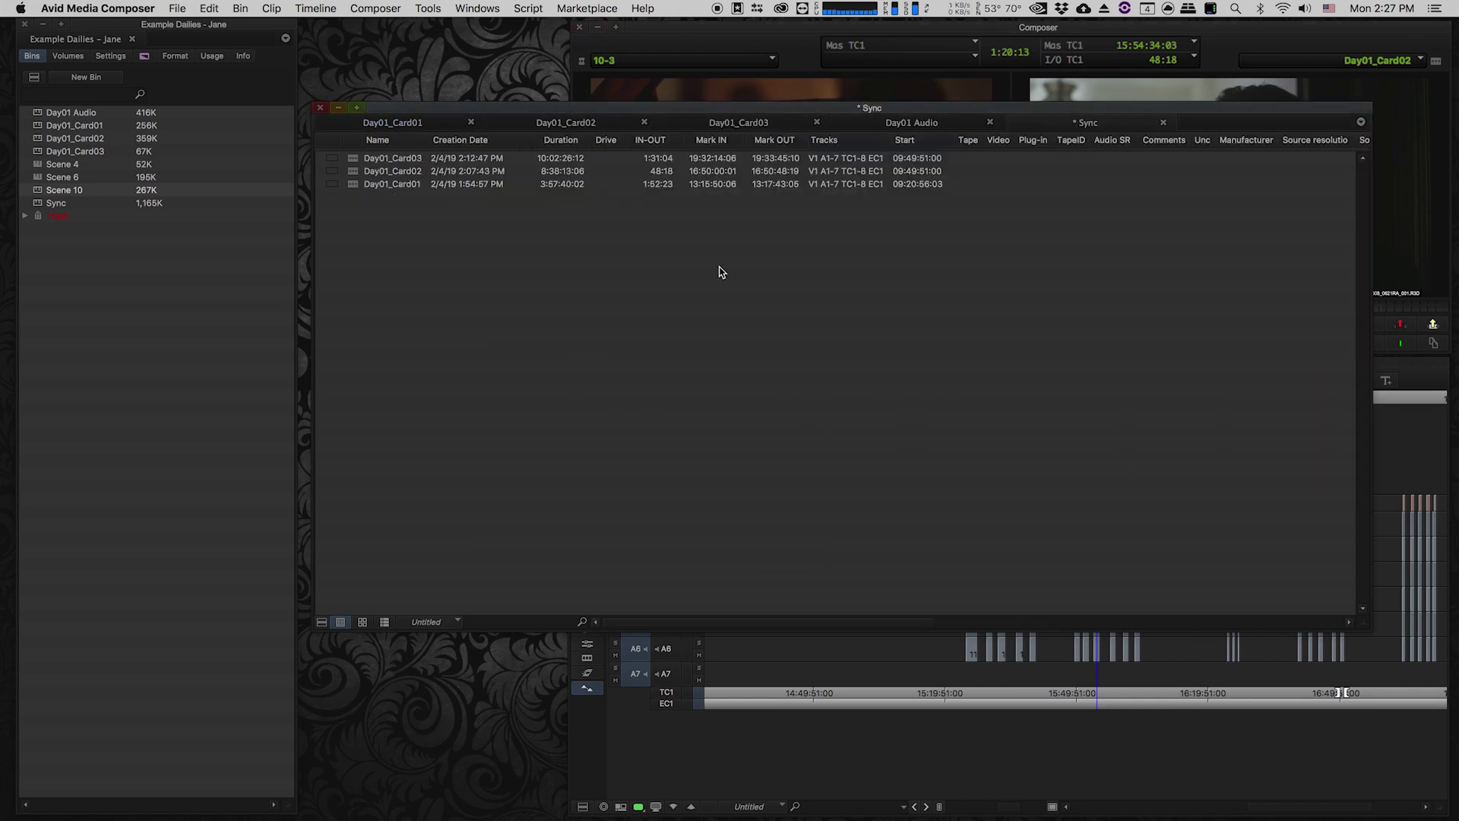
{"action": "left_click", "coordinate": [406, 124]}
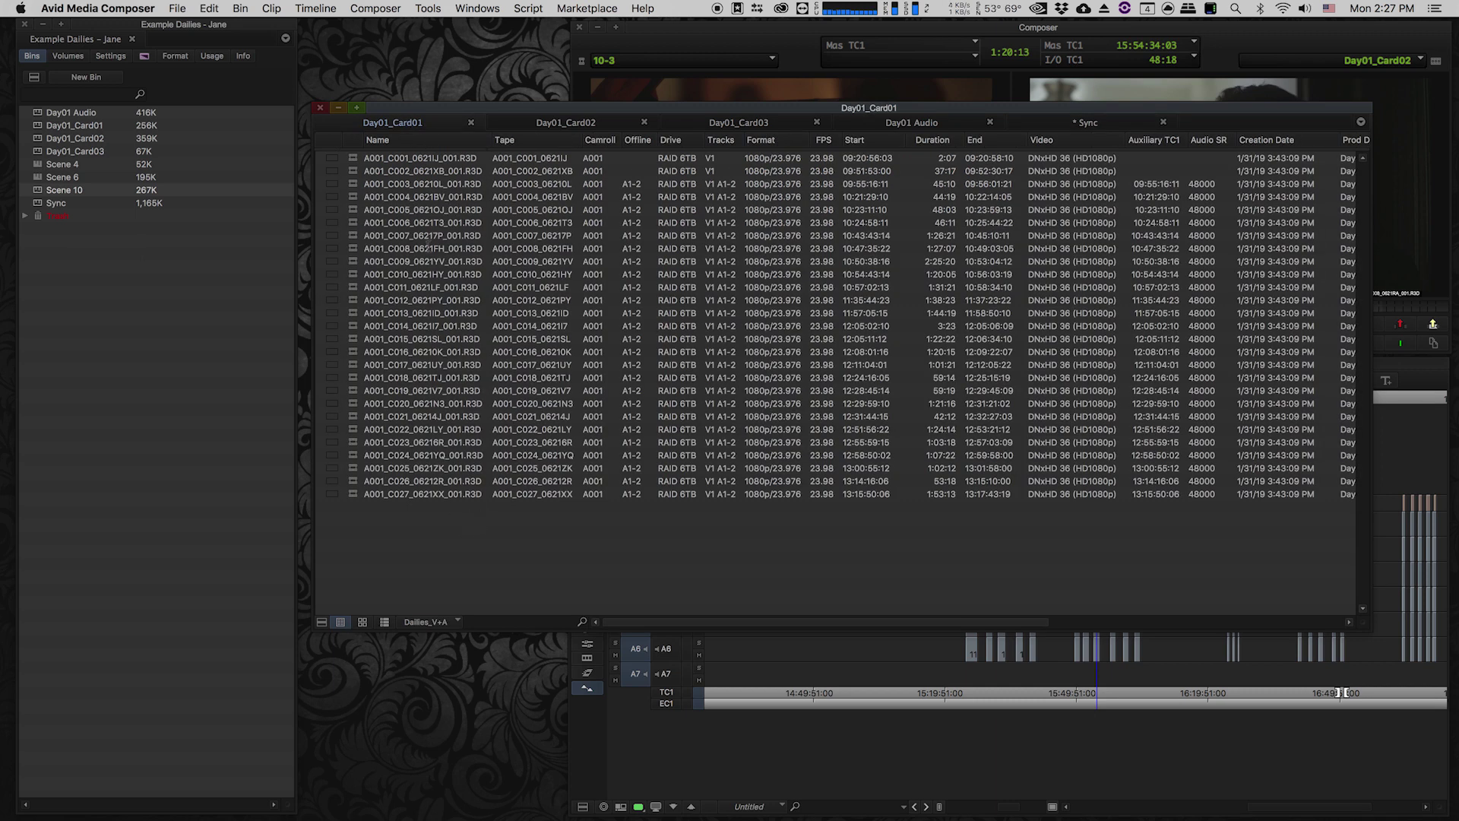
{"action": "left_click", "coordinate": [566, 123]}
{"action": "left_click", "coordinate": [718, 123]}
{"action": "left_click", "coordinate": [930, 122]}
{"action": "scroll", "coordinate": [358, 496], "scroll_direction": "down", "scroll_amount": 3}
{"action": "scroll", "coordinate": [373, 499], "scroll_direction": "up", "scroll_amount": 3}
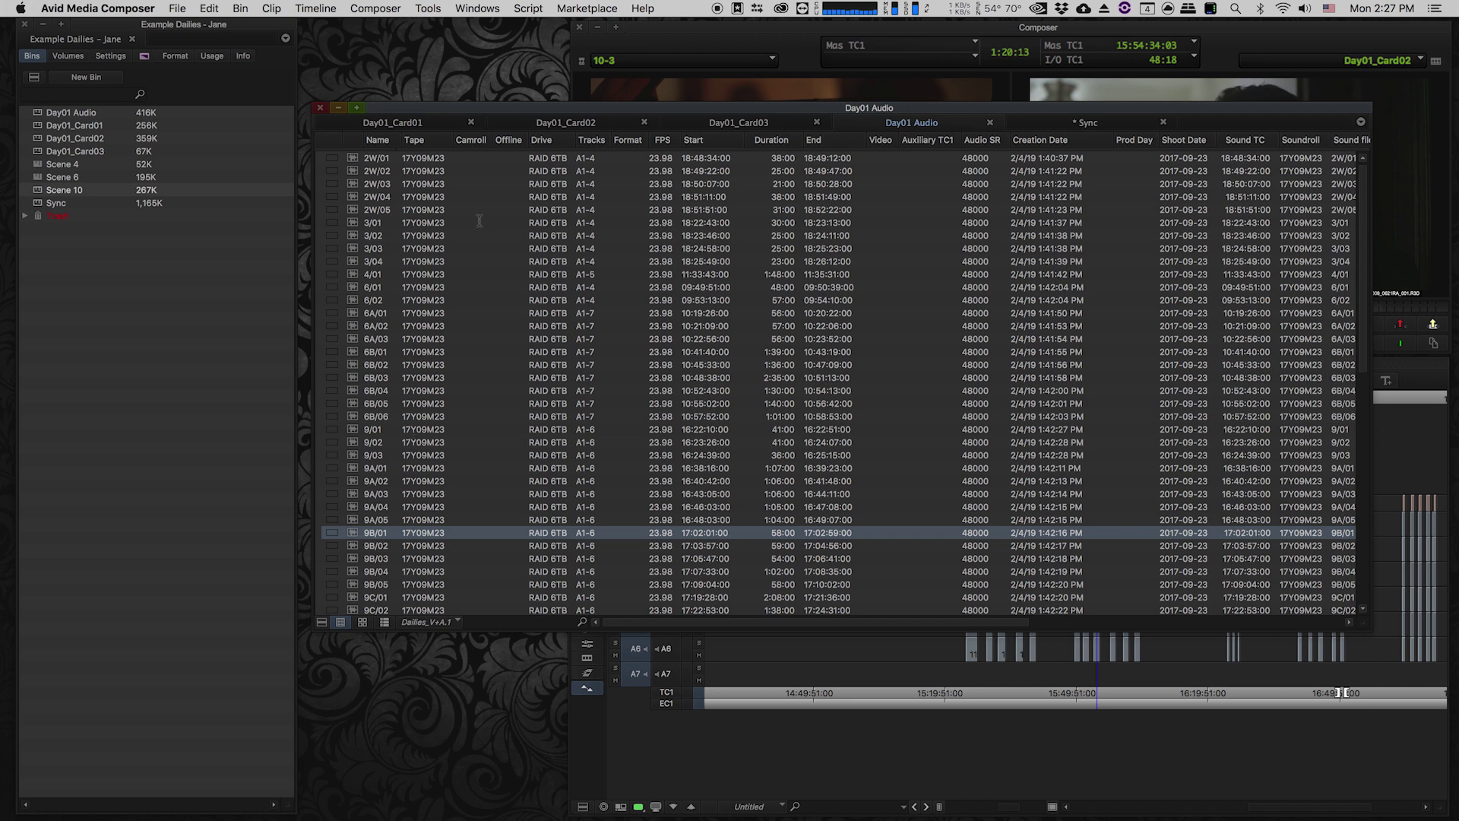
Step: Bring the Day01_Card01 bin back into view, open the Scene 10 bin over it and enlarge the Scene 10 window
{"action": "left_click", "coordinate": [392, 122]}
{"action": "left_click_drag", "start_coordinate": [409, 112], "coordinate": [438, 119]}
{"action": "left_click", "coordinate": [37, 200]}
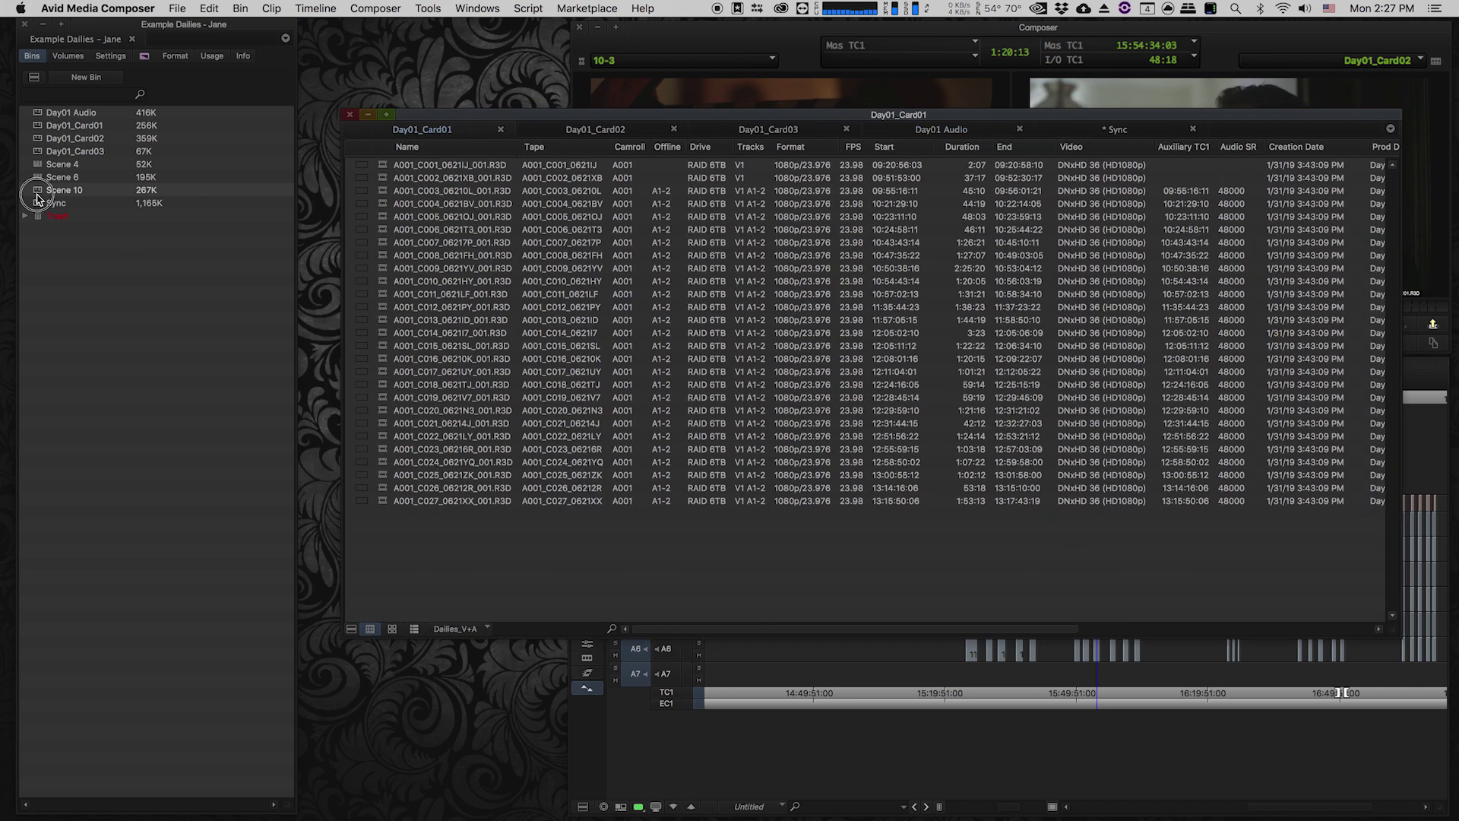
{"action": "double_click", "coordinate": [37, 191]}
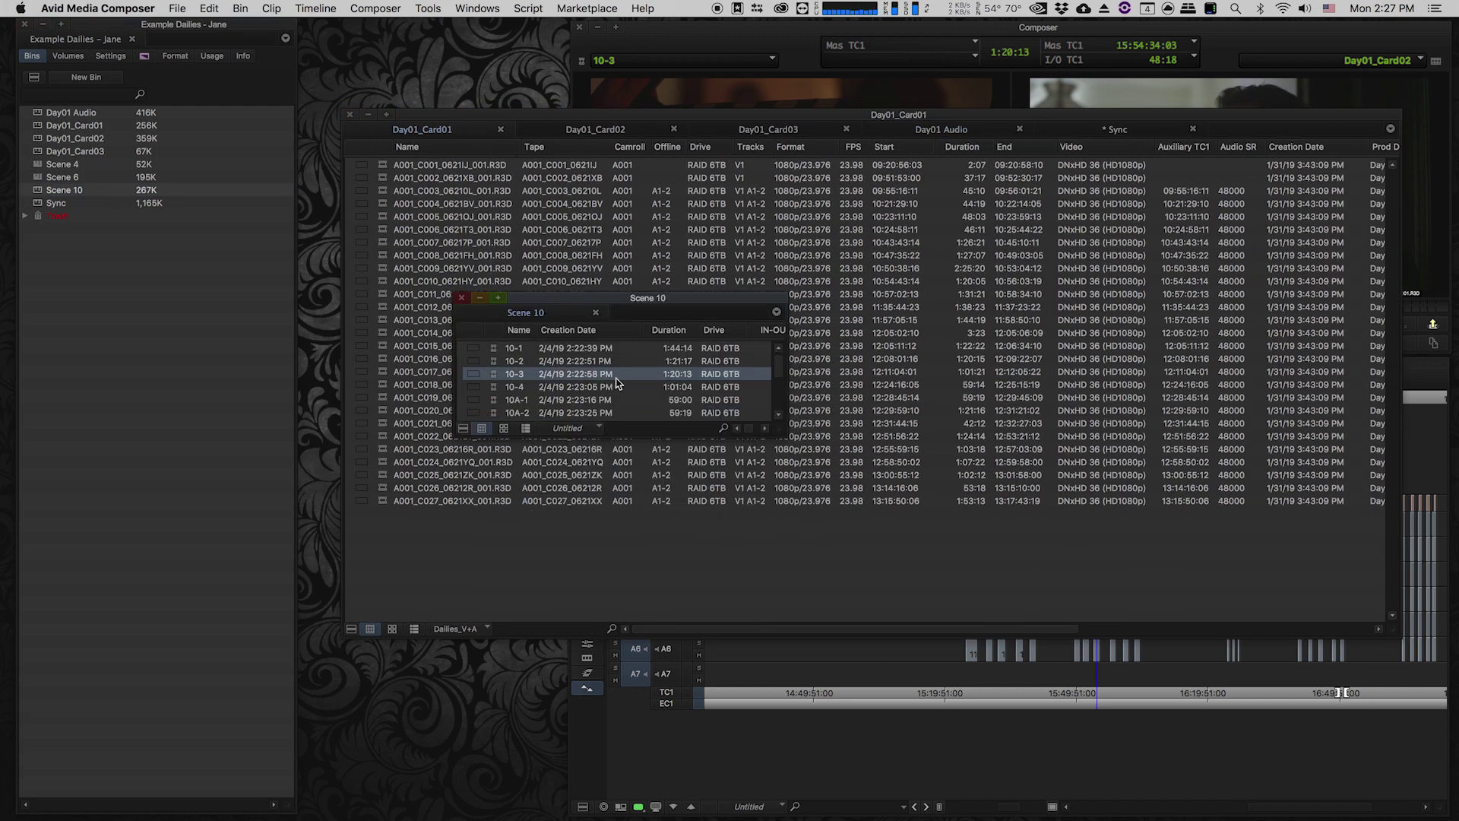
{"action": "left_click_drag", "start_coordinate": [785, 432], "coordinate": [1191, 751]}
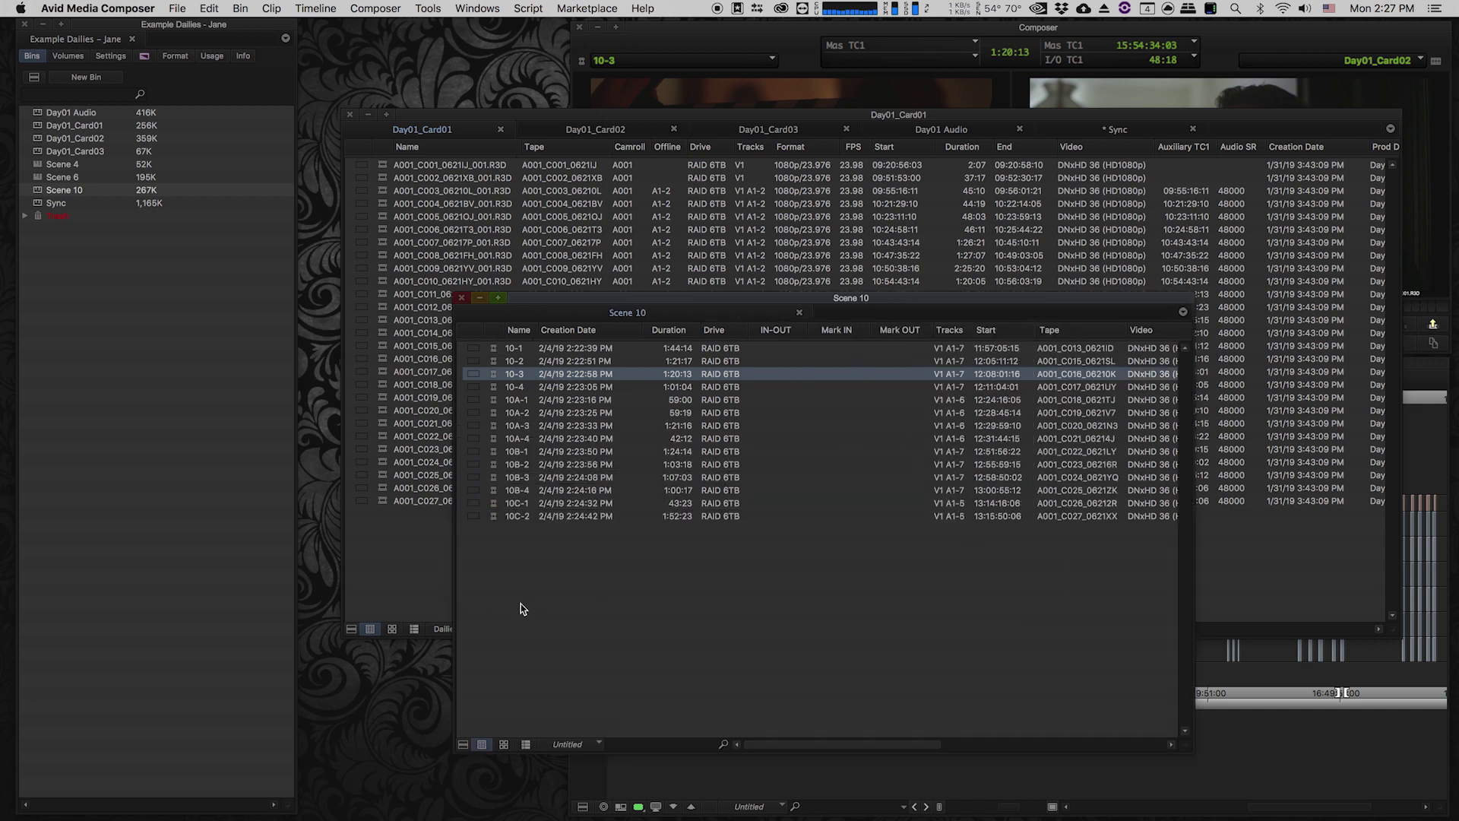
Step: Load subclip 10A-4, match frame to its source camera clip and locate that clip in its bin
{"action": "left_click", "coordinate": [498, 438]}
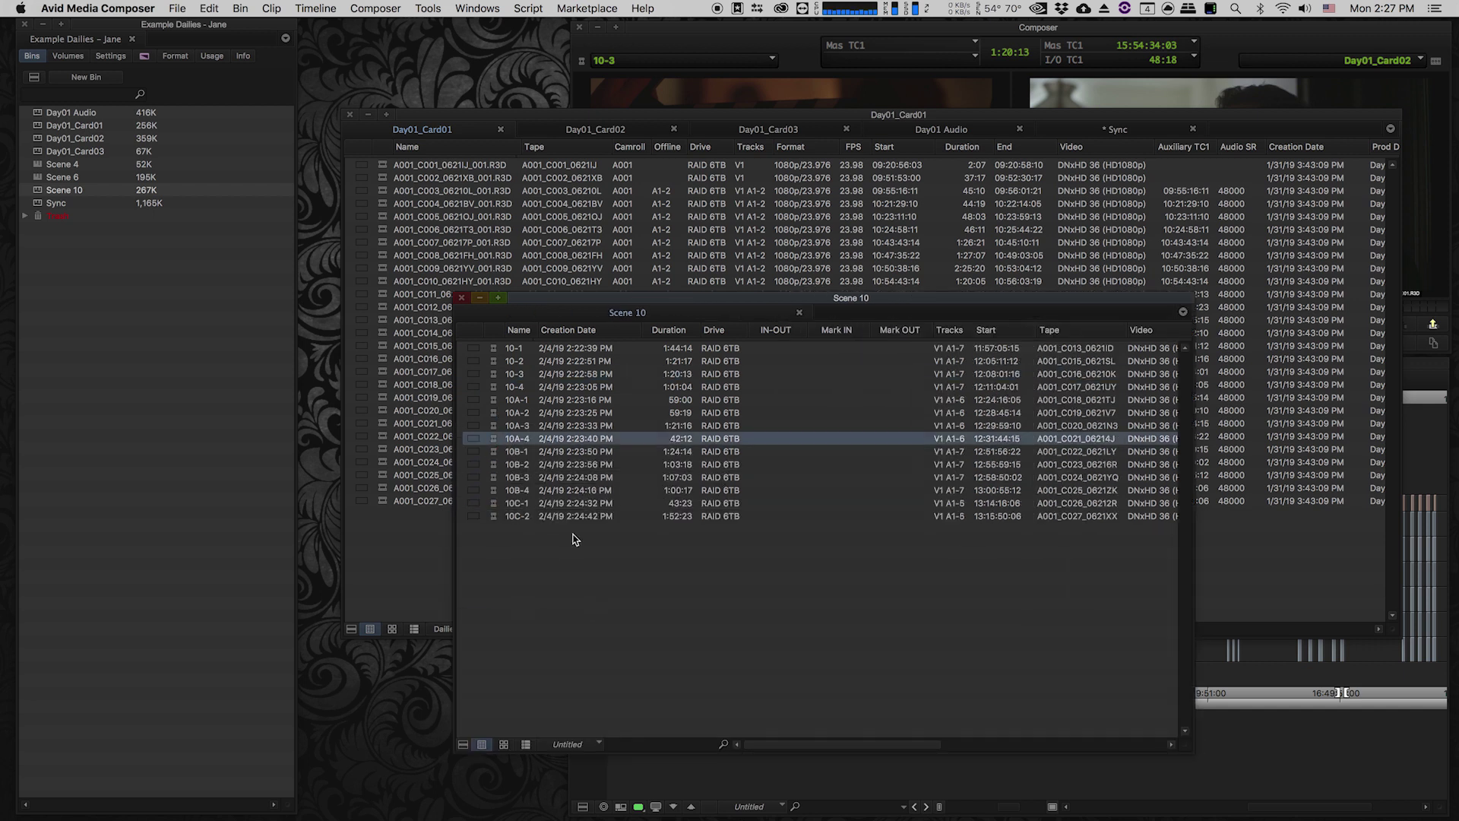
{"action": "double_click", "coordinate": [490, 438]}
{"action": "left_click", "coordinate": [715, 169]}
{"action": "left_click_drag", "start_coordinate": [606, 306], "coordinate": [679, 304]}
{"action": "key", "text": "n"}
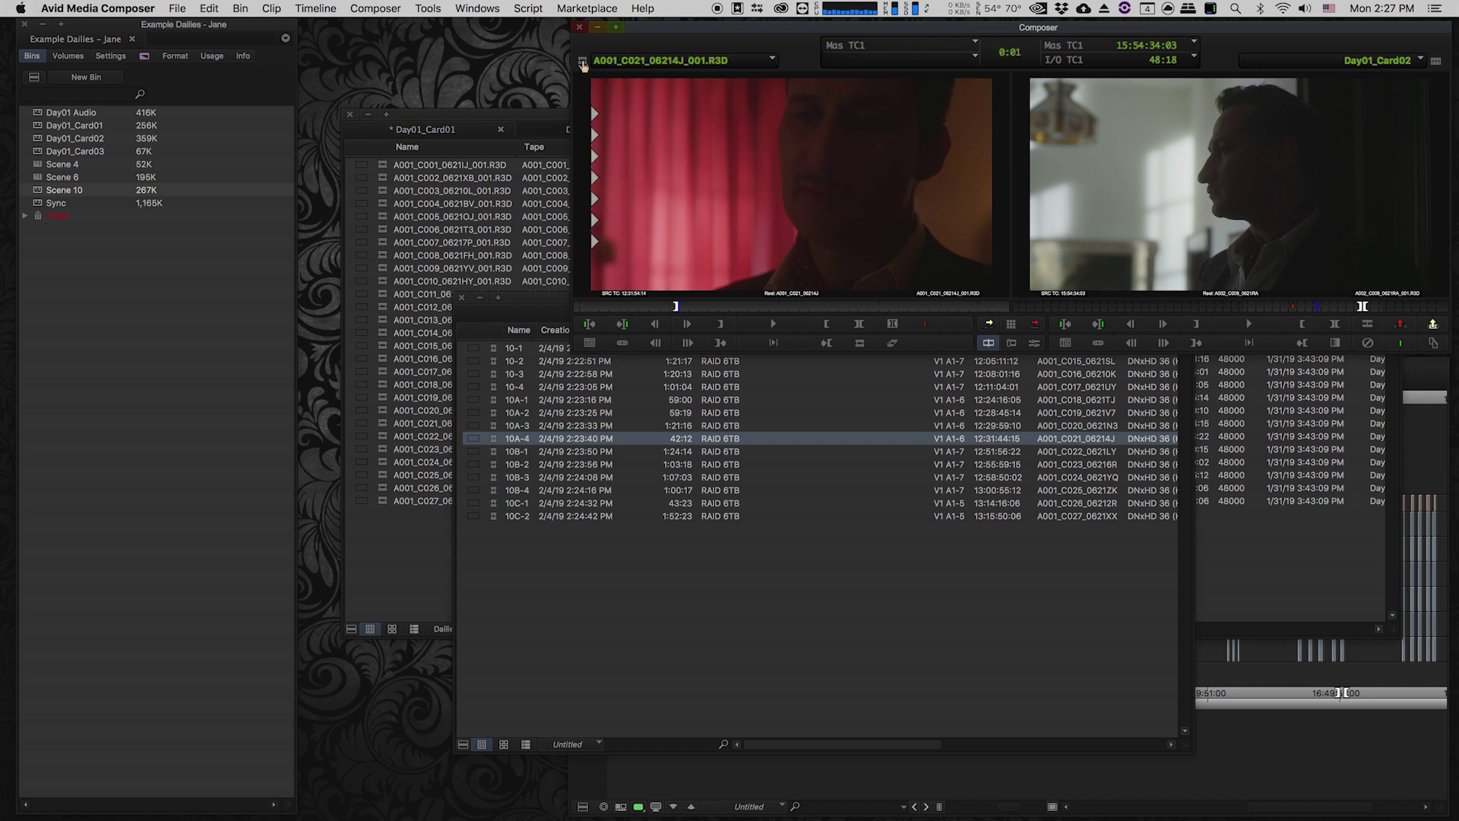
{"action": "key", "text": "super+f"}
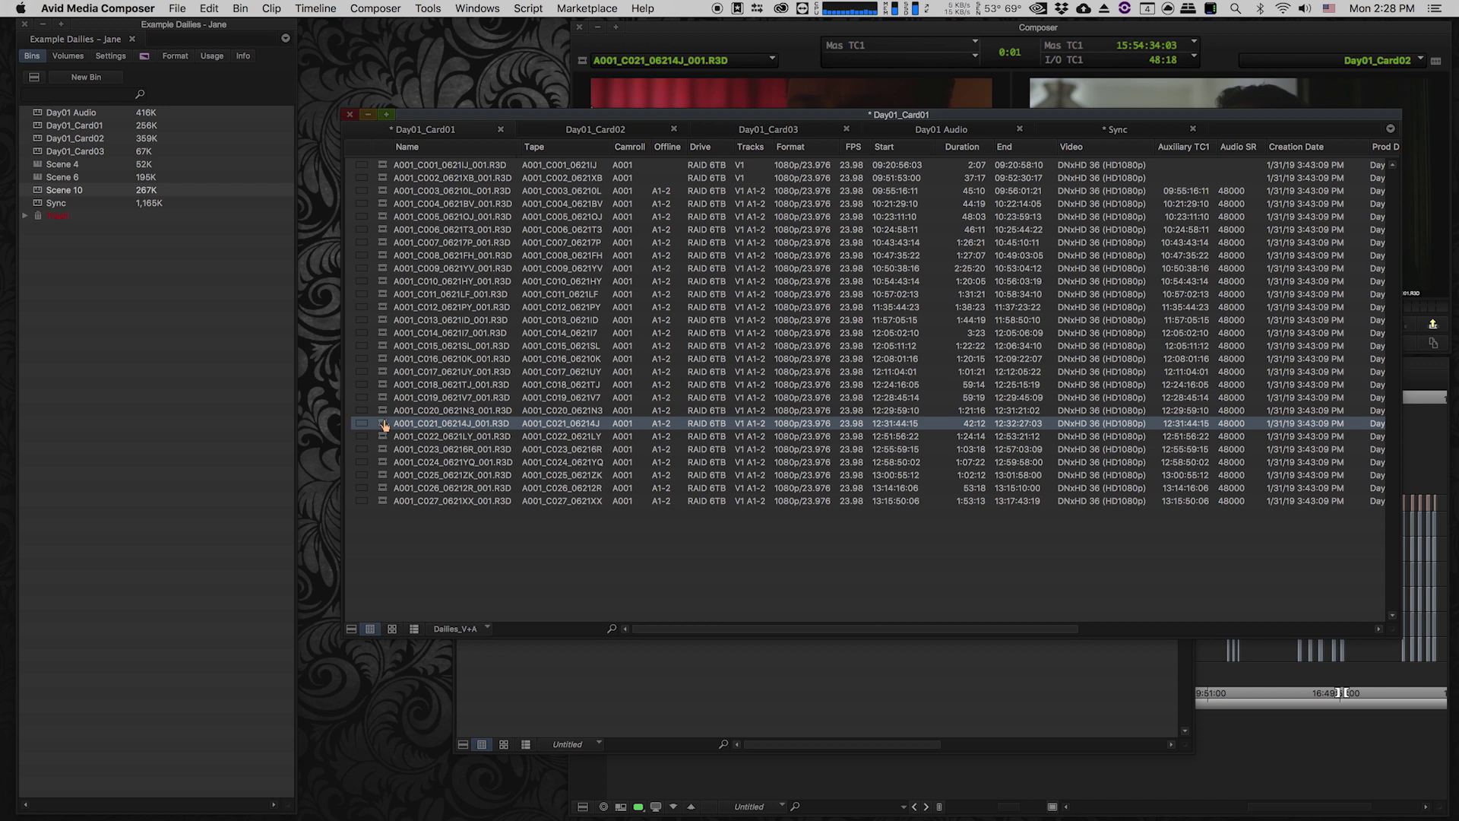
{"action": "left_click", "coordinate": [452, 542]}
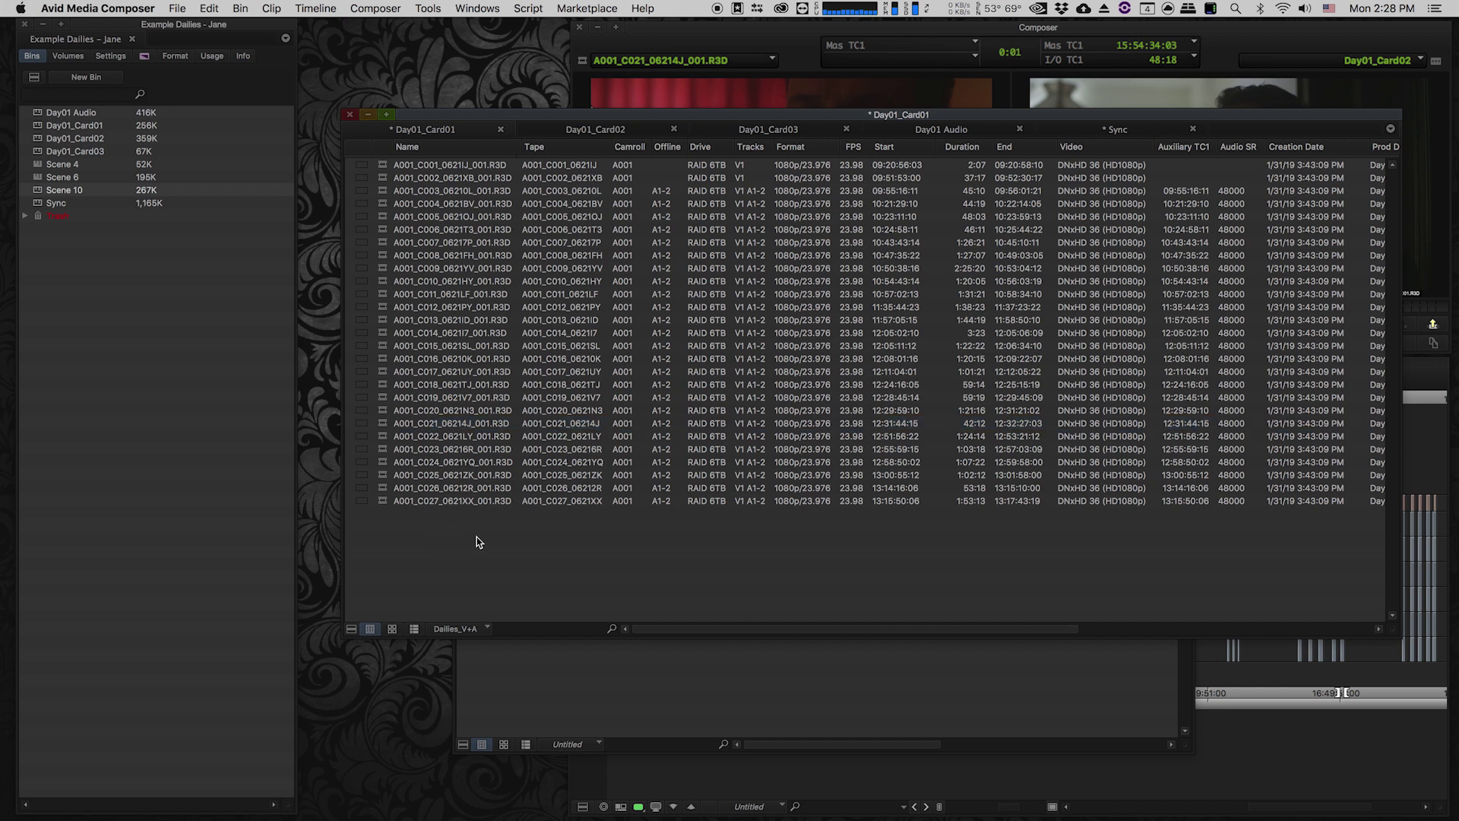